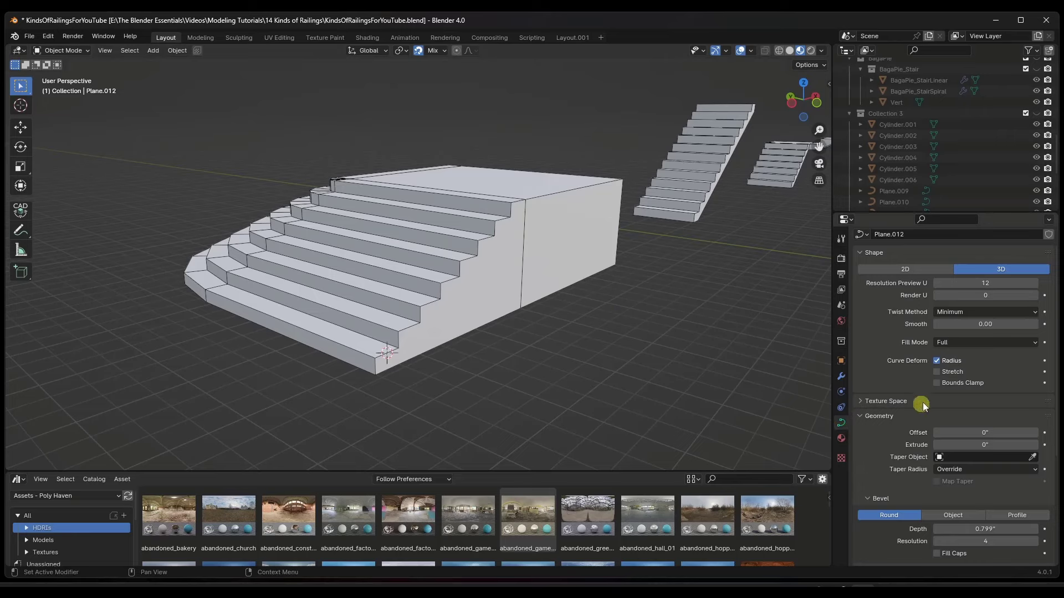
{"action": "scroll", "coordinate": [415, 319], "scroll_direction": "down", "scroll_amount": 1}
{"action": "mouse_move", "coordinate": [415, 316]}
{"action": "middle_mouse_down"}
{"action": "mouse_move", "coordinate": [463, 297]}
{"action": "mouse_move", "coordinate": [422, 320]}
{"action": "middle_mouse_up"}
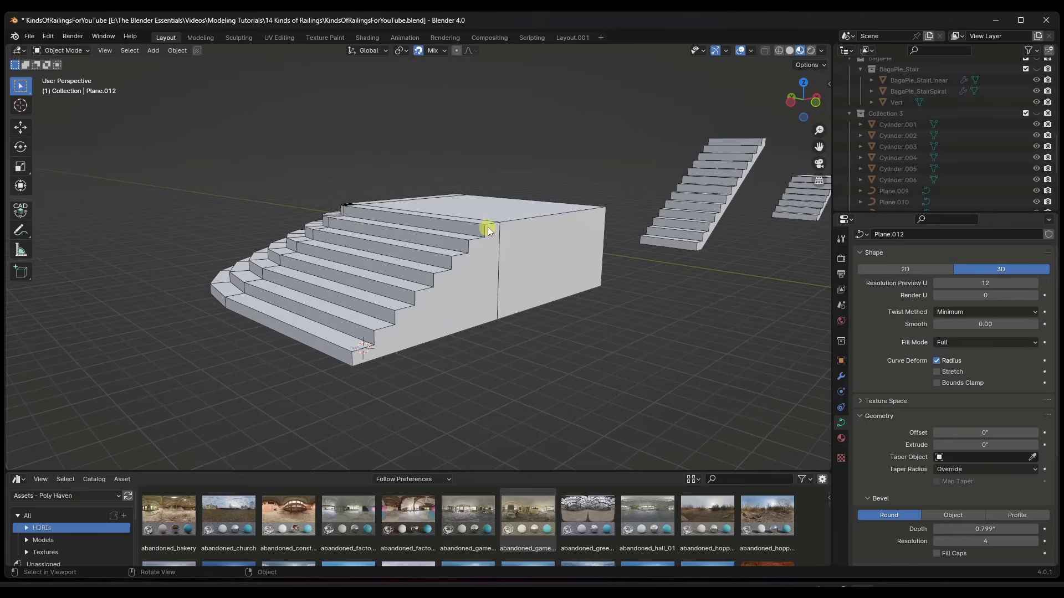
{"action": "middle_click_drag", "start_coordinate": [430, 300], "coordinate": [422, 293]}
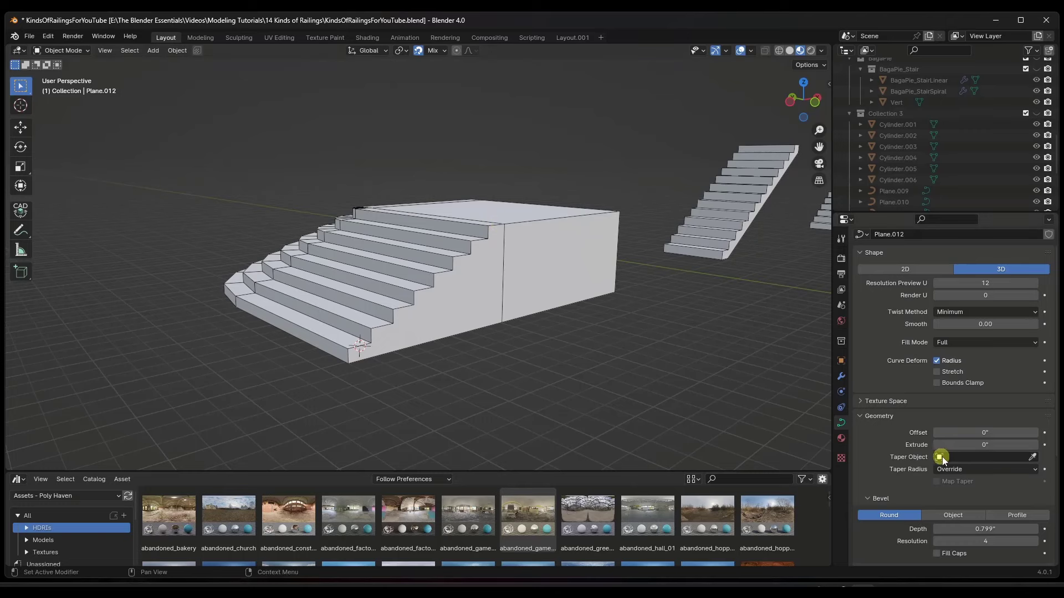
{"action": "middle_click_drag", "start_coordinate": [475, 316], "coordinate": [484, 314]}
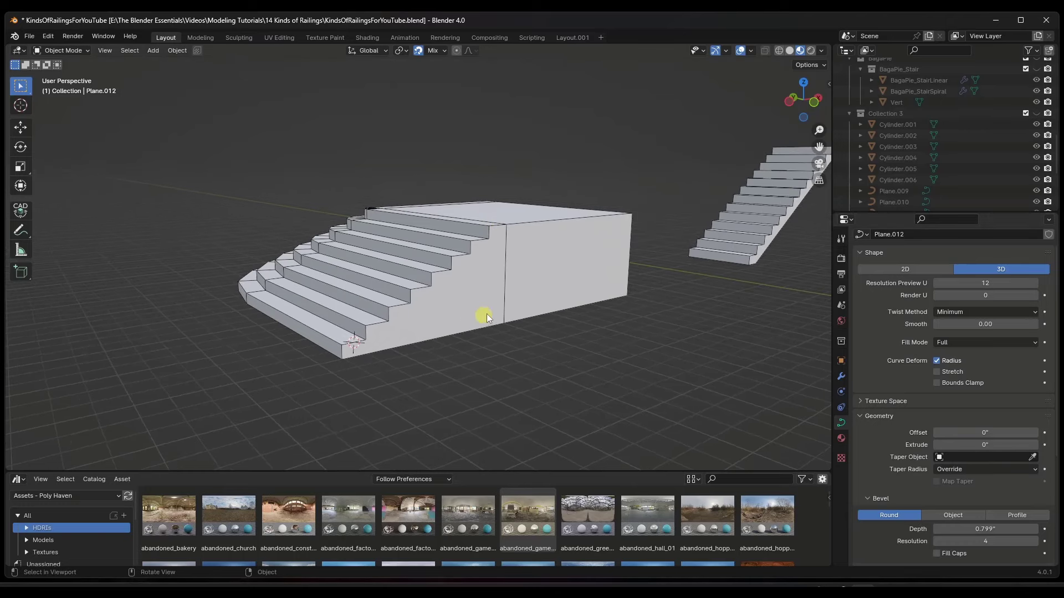
Hide the large triangular staircase and the two separate stair objects that overlap the solid stairs in front view
{"action": "left_click", "coordinate": [828, 102]}
{"action": "scroll", "coordinate": [383, 221], "scroll_direction": "down", "scroll_amount": 5}
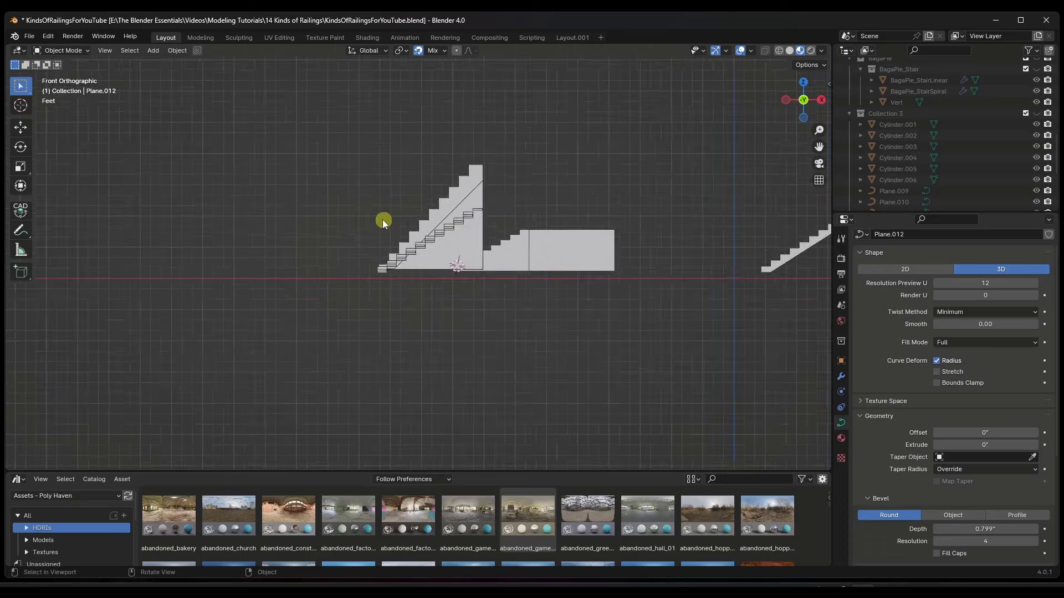
{"action": "scroll", "coordinate": [458, 220], "scroll_direction": "up", "scroll_amount": 3}
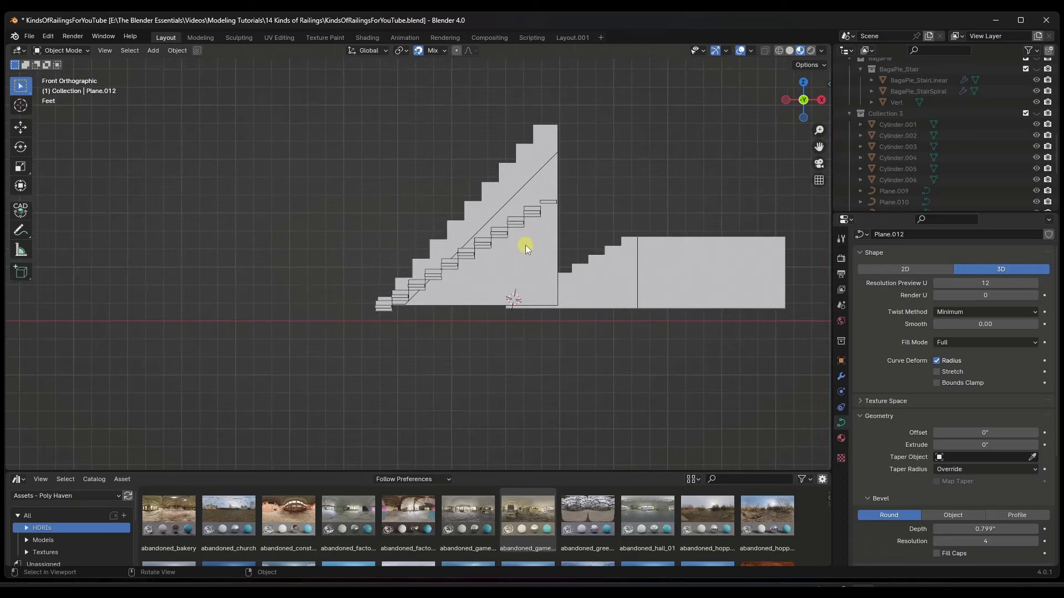
{"action": "left_click", "coordinate": [547, 213]}
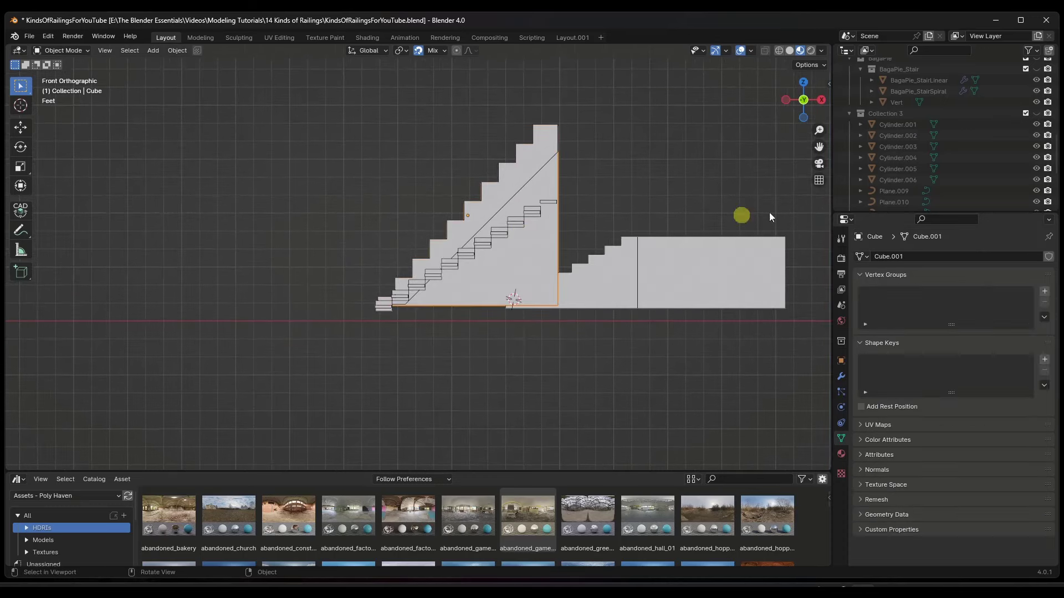
{"action": "scroll", "coordinate": [946, 171], "scroll_direction": "up", "scroll_amount": 8}
{"action": "left_click", "coordinate": [1036, 122]}
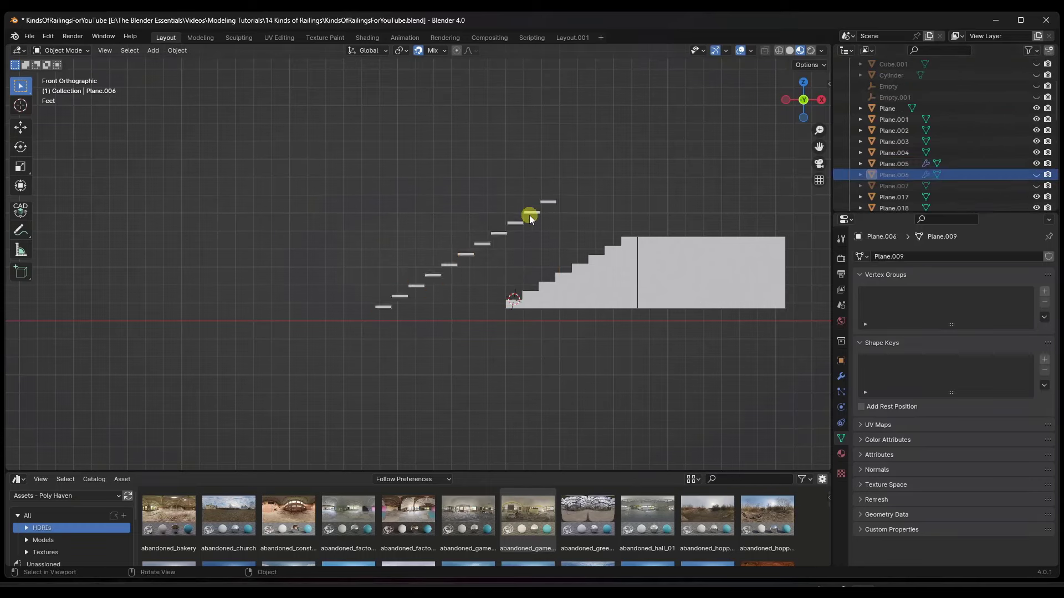
{"action": "left_click", "coordinate": [529, 213]}
{"action": "key", "text": "h"}
{"action": "scroll", "coordinate": [596, 275], "scroll_direction": "up", "scroll_amount": 5}
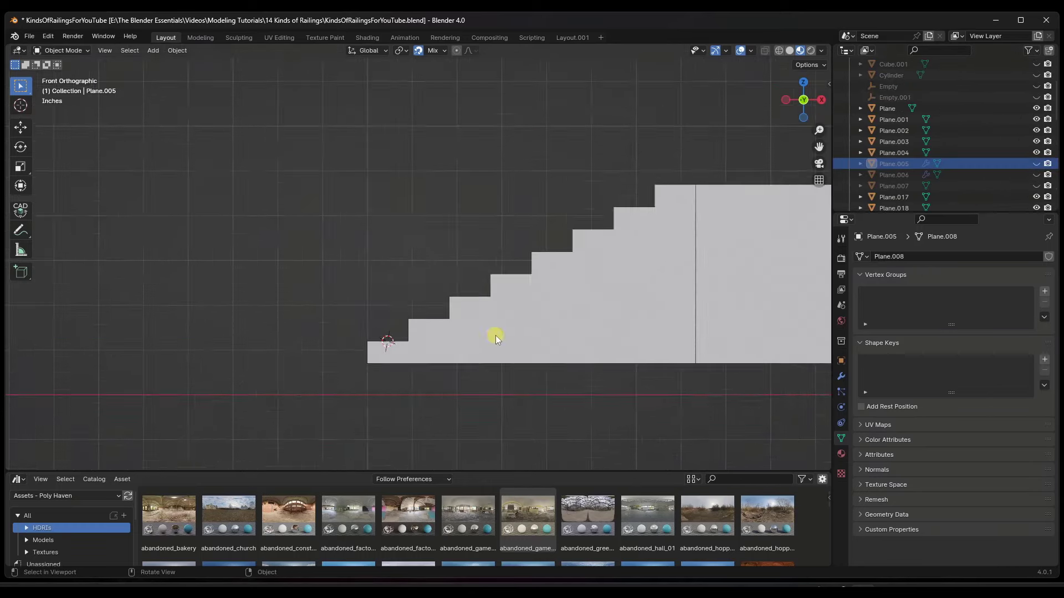
{"action": "middle_click_drag", "start_coordinate": [495, 335], "coordinate": [487, 295]}
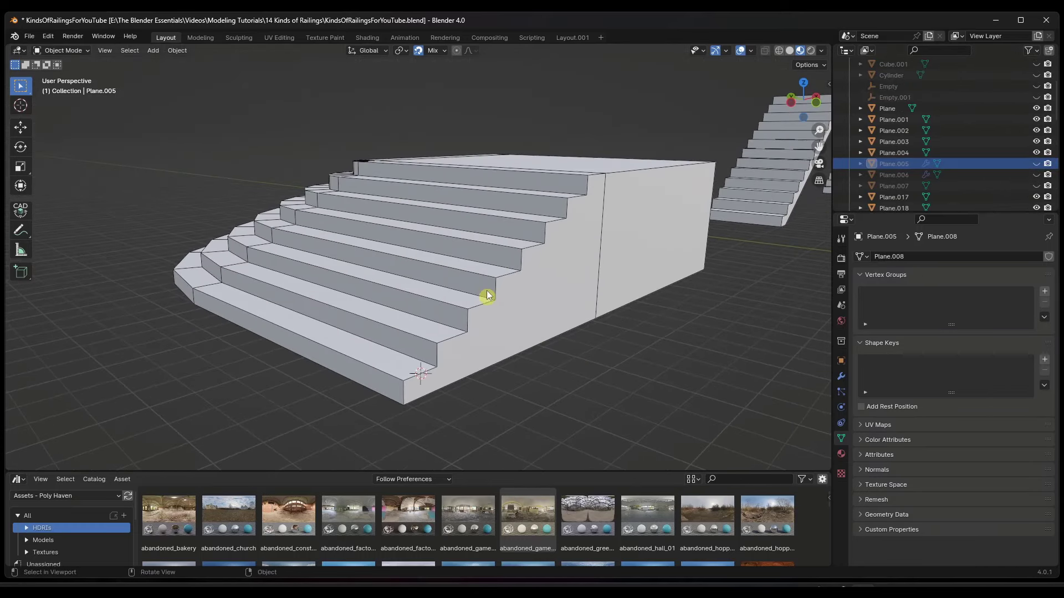
Set snapping to both Vertex and Edge Center
{"action": "left_click", "coordinate": [434, 50]}
{"action": "left_click", "coordinate": [441, 51]}
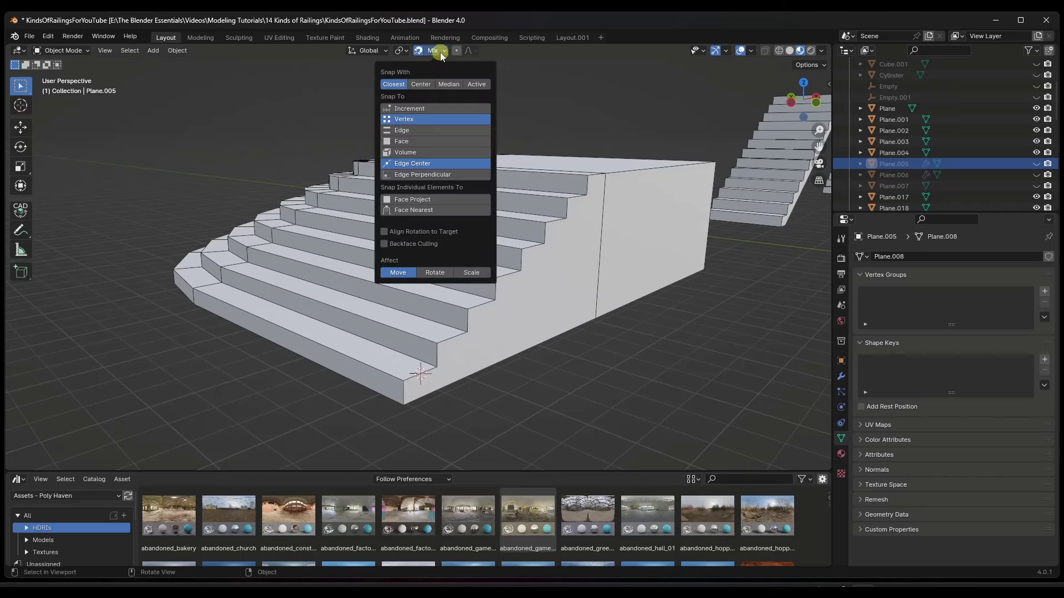
{"action": "left_click", "coordinate": [413, 119]}
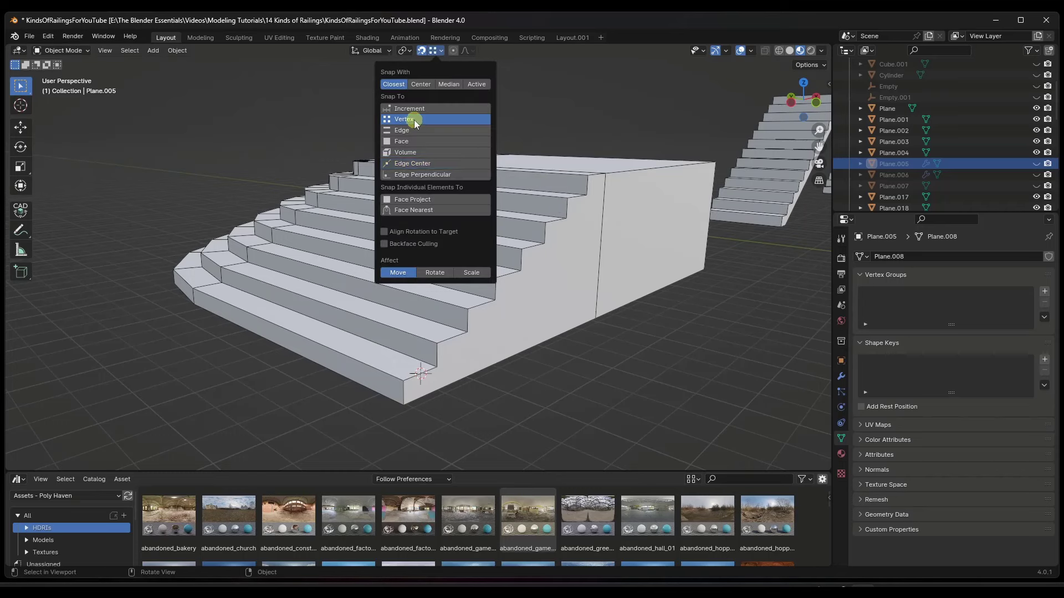
{"action": "left_click", "coordinate": [420, 164], "text": "shift"}
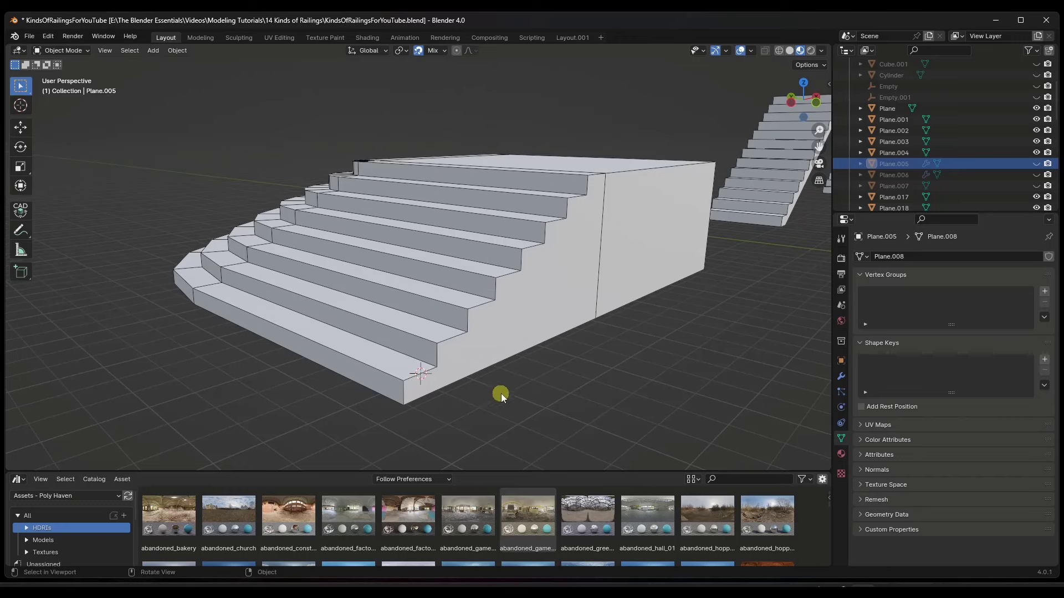
Snap the 3D cursor to the midpoint of the lowest tread's side edge
{"action": "right_click_drag", "start_coordinate": [484, 384], "coordinate": [424, 382], "text": "shift"}
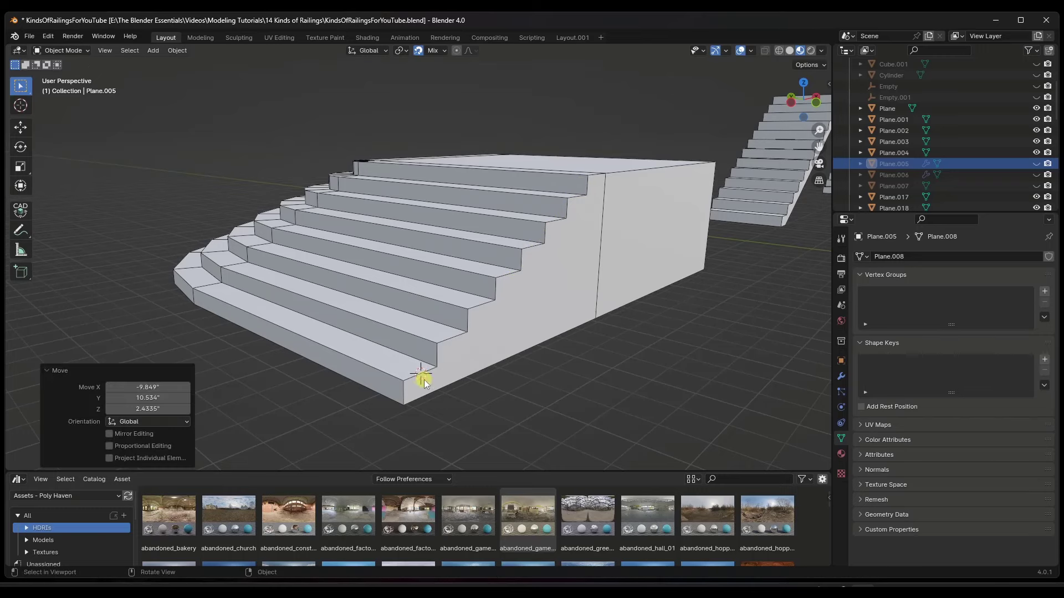
{"action": "scroll", "coordinate": [422, 376], "scroll_direction": "up", "scroll_amount": 1}
{"action": "scroll", "coordinate": [421, 378], "scroll_direction": "down", "scroll_amount": 2}
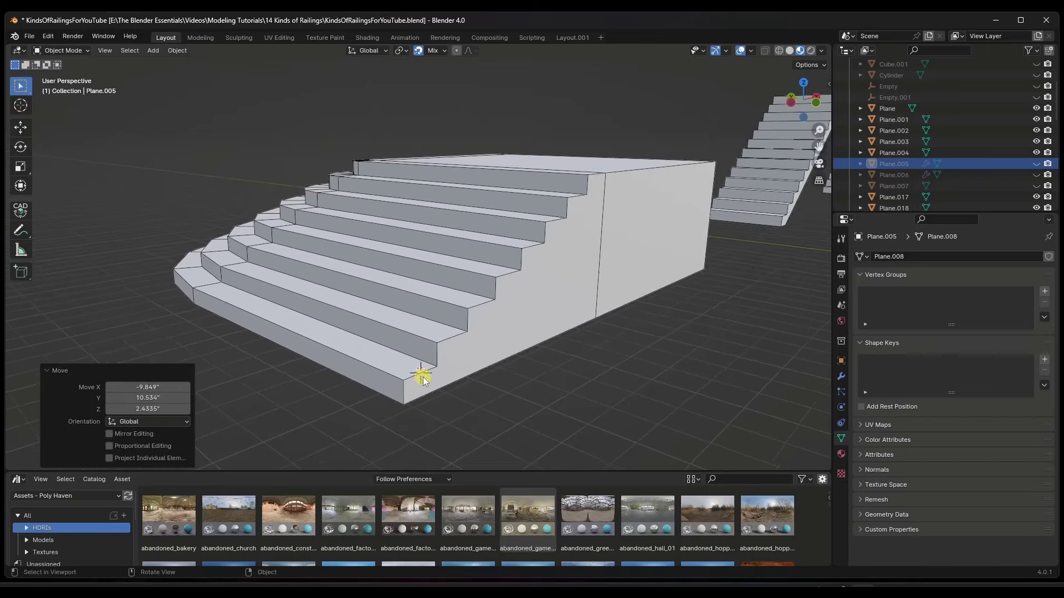
Add a mesh plane at the 3D cursor in front view and align it to the view
{"action": "left_click", "coordinate": [814, 115]}
{"action": "key", "text": "shift+a"}
{"action": "mouse_move", "coordinate": [460, 317]}
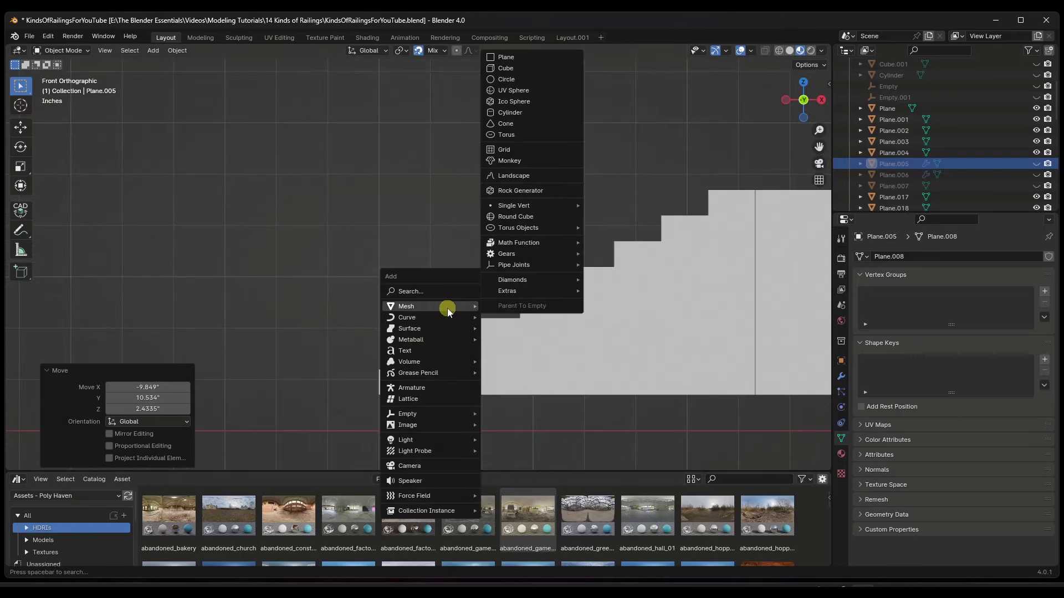
{"action": "left_click", "coordinate": [517, 57]}
{"action": "left_click", "coordinate": [116, 389]}
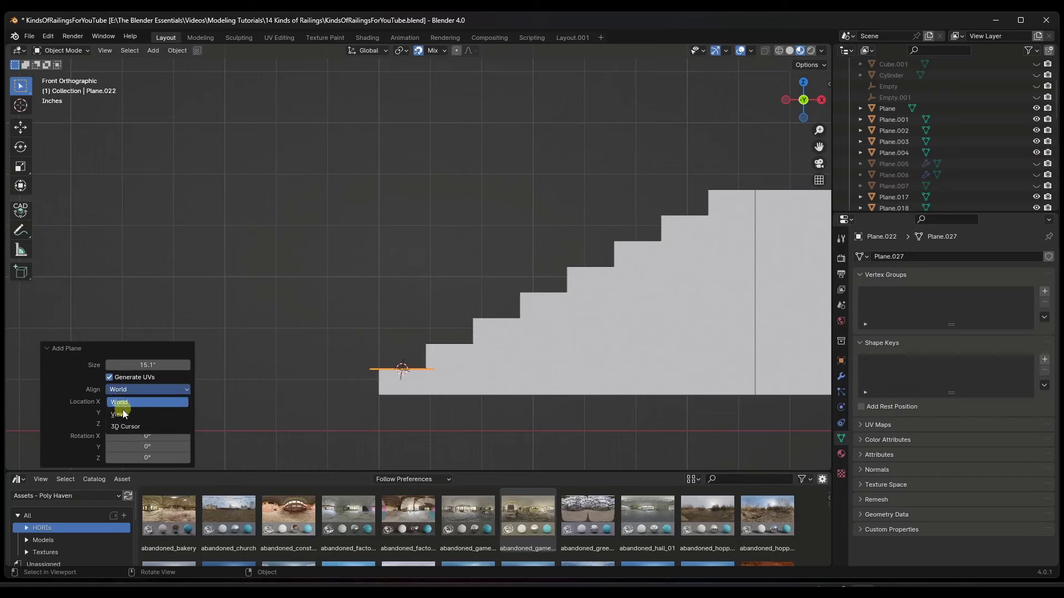
{"action": "left_click", "coordinate": [117, 414]}
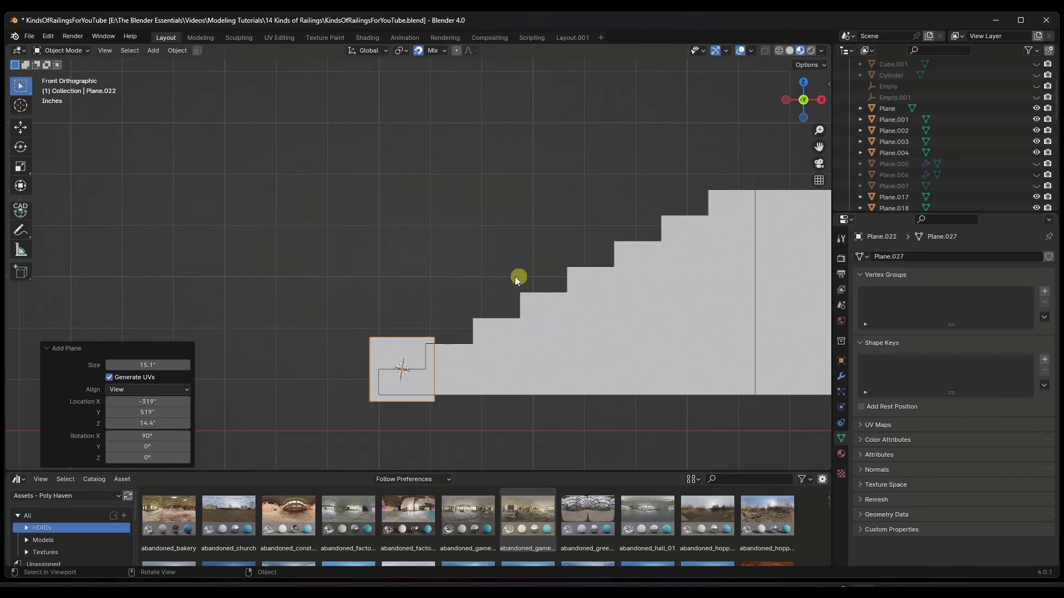
Move the plane by its lower-left corner, snapping that corner to the midpoint of the lowest tread's side edge
{"action": "scroll", "coordinate": [455, 249], "scroll_direction": "down", "scroll_amount": 3}
{"action": "scroll", "coordinate": [430, 310], "scroll_direction": "up", "scroll_amount": 4}
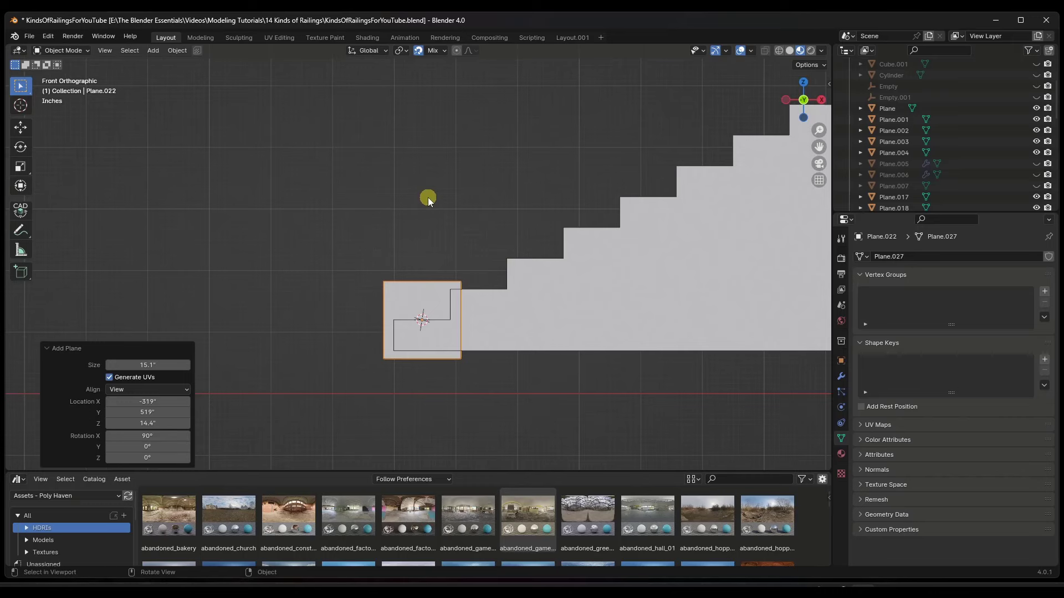
{"action": "key", "text": "g"}
{"action": "key", "text": "b"}
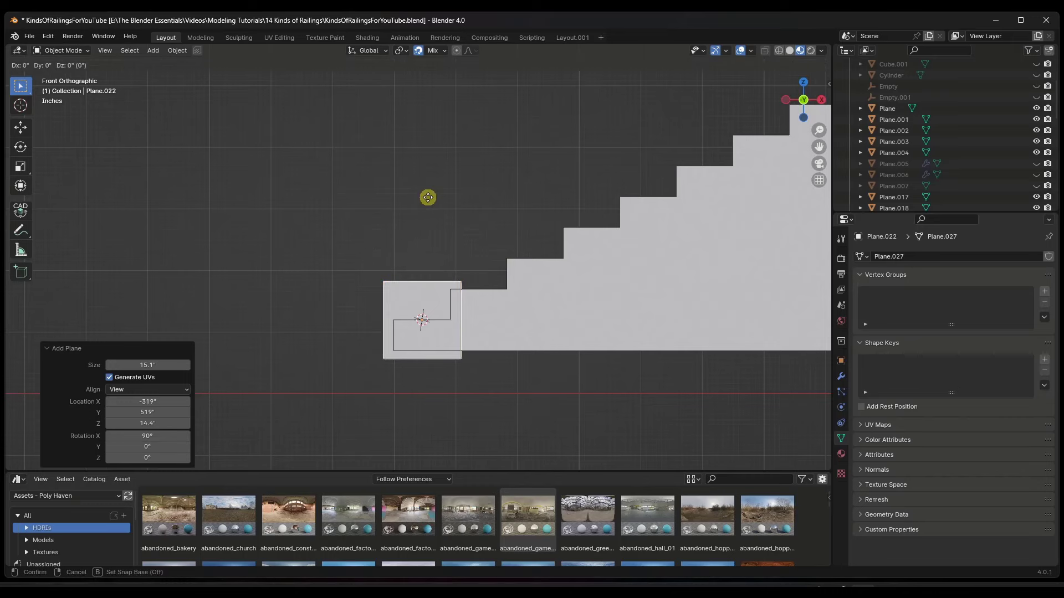
{"action": "left_click", "coordinate": [382, 361]}
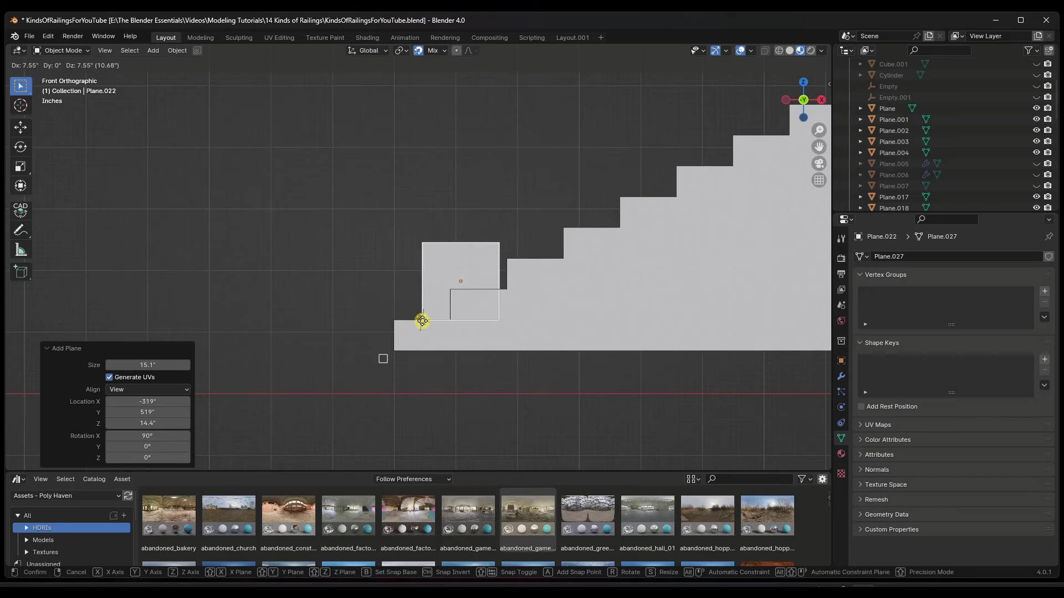
{"action": "left_click", "coordinate": [422, 321]}
{"action": "middle_click_drag", "start_coordinate": [426, 324], "coordinate": [447, 338]}
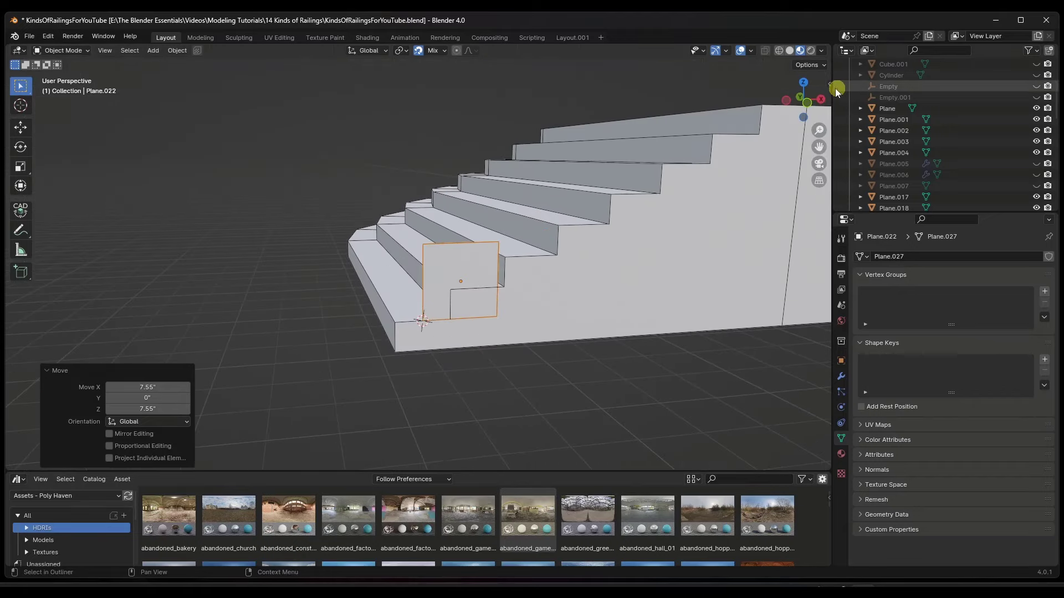
Delete the plane's two upper vertices in Edit Mode, leaving only its bottom edge
{"action": "left_click", "coordinate": [806, 104]}
{"action": "scroll", "coordinate": [440, 261], "scroll_direction": "down", "scroll_amount": 5}
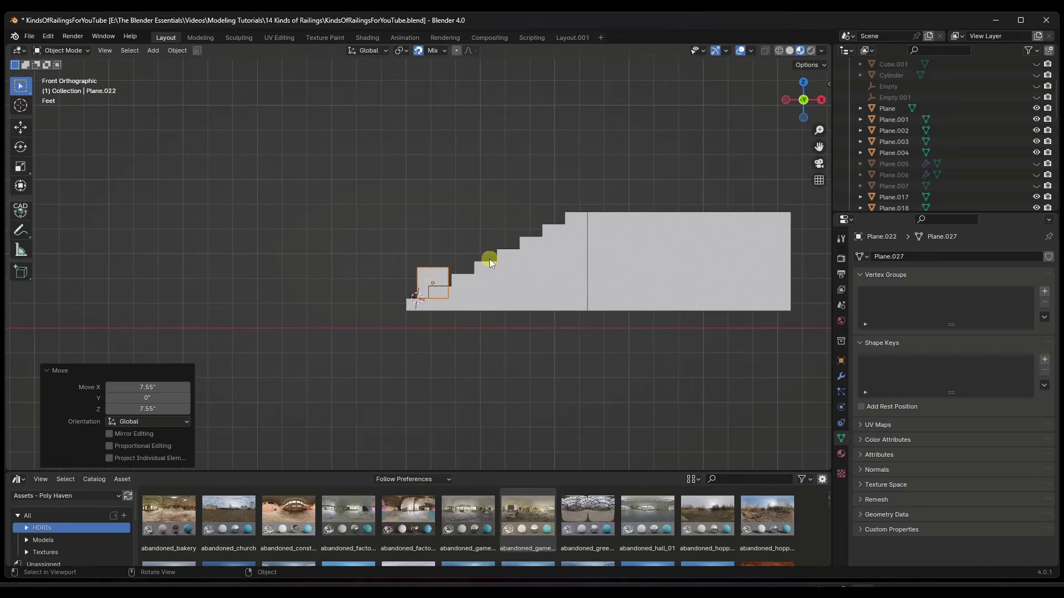
{"action": "key", "text": "Tab"}
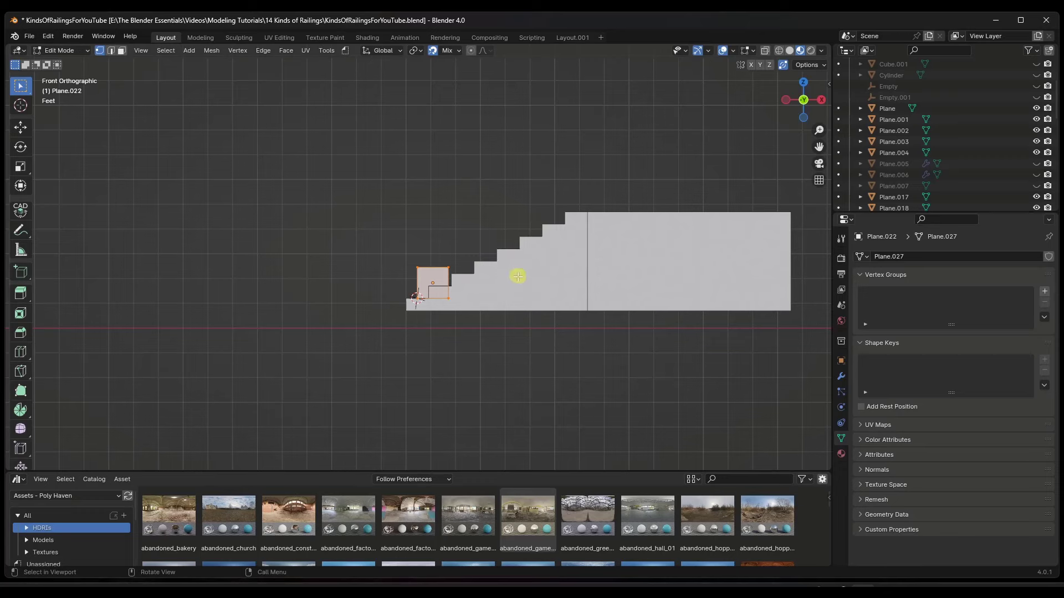
{"action": "scroll", "coordinate": [447, 279], "scroll_direction": "up", "scroll_amount": 1}
{"action": "left_click_drag", "start_coordinate": [368, 248], "coordinate": [481, 271]}
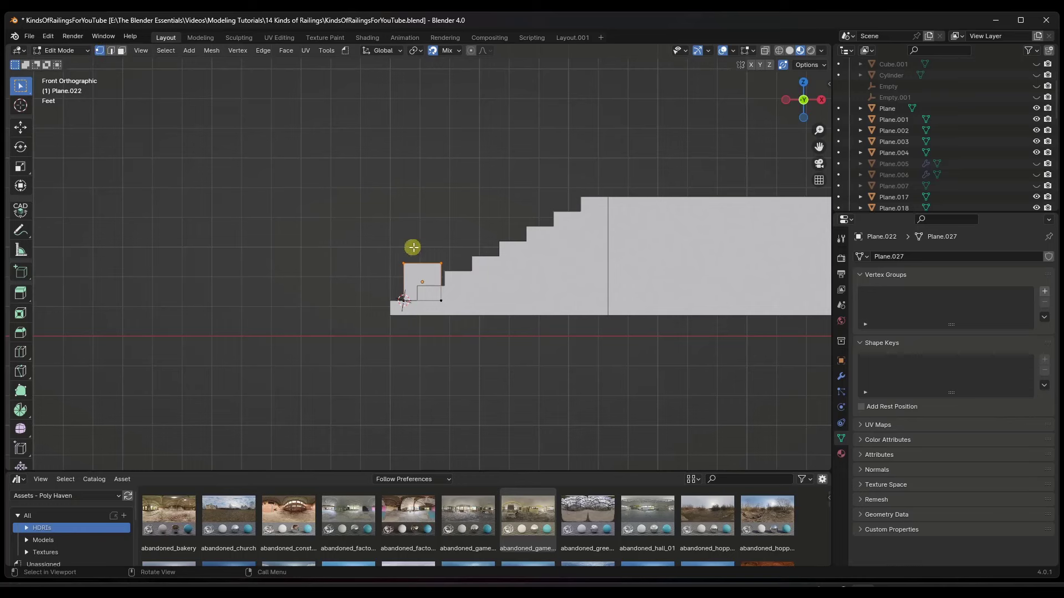
{"action": "key", "text": "x"}
{"action": "left_click", "coordinate": [391, 253]}
Move the edge's right vertex up to the midpoint of the top step's side edge so the line follows the stair slope
{"action": "left_click_drag", "start_coordinate": [434, 289], "coordinate": [455, 311]}
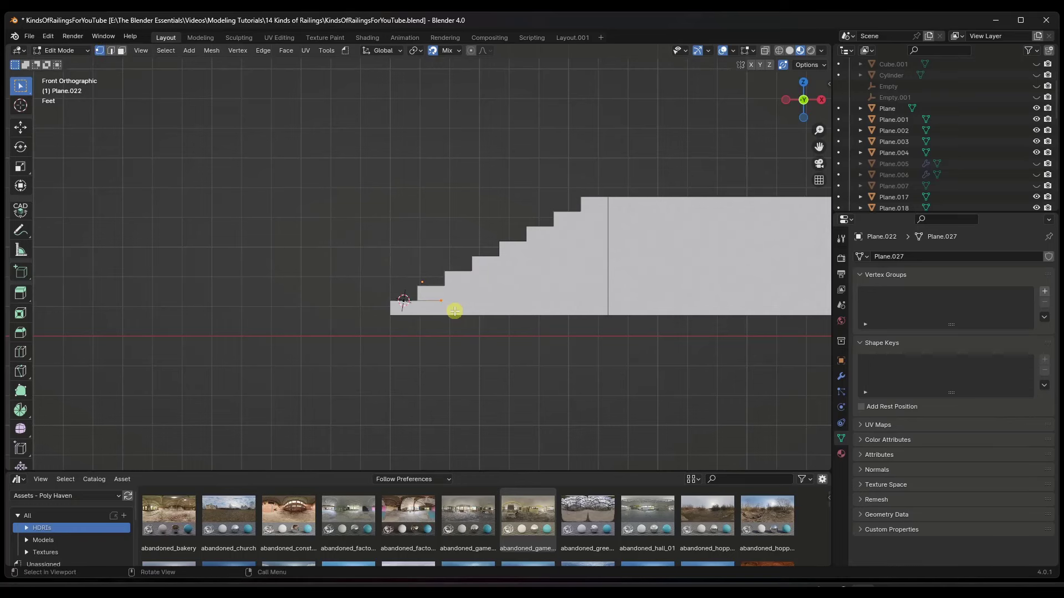
{"action": "key", "text": "e"}
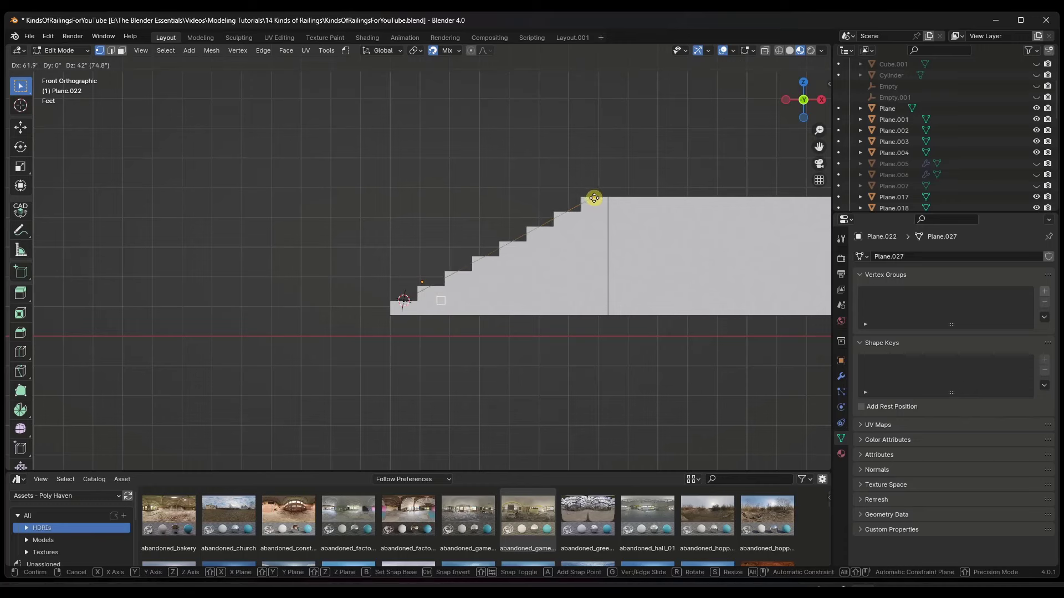
{"action": "left_click", "coordinate": [597, 200]}
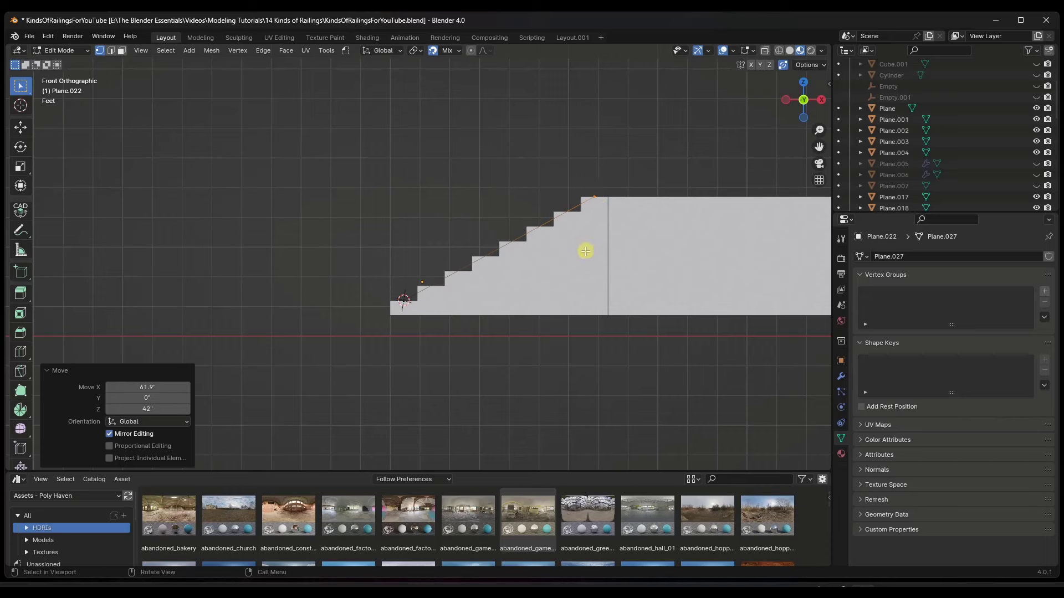
Raise the entire sloped line 36 inches along the Z axis
{"action": "key", "text": "a"}
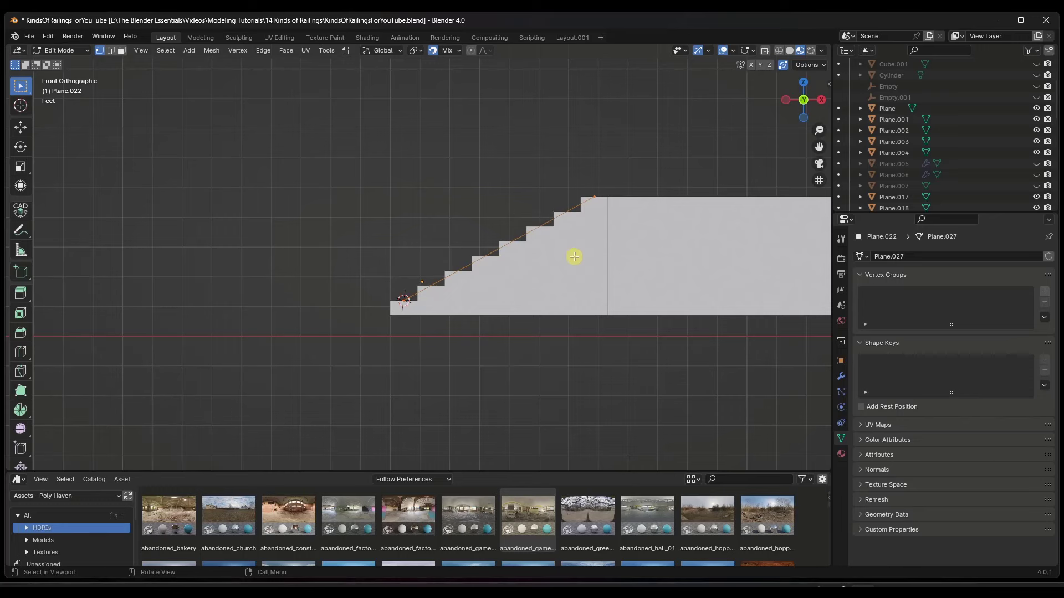
{"action": "key", "text": "g"}
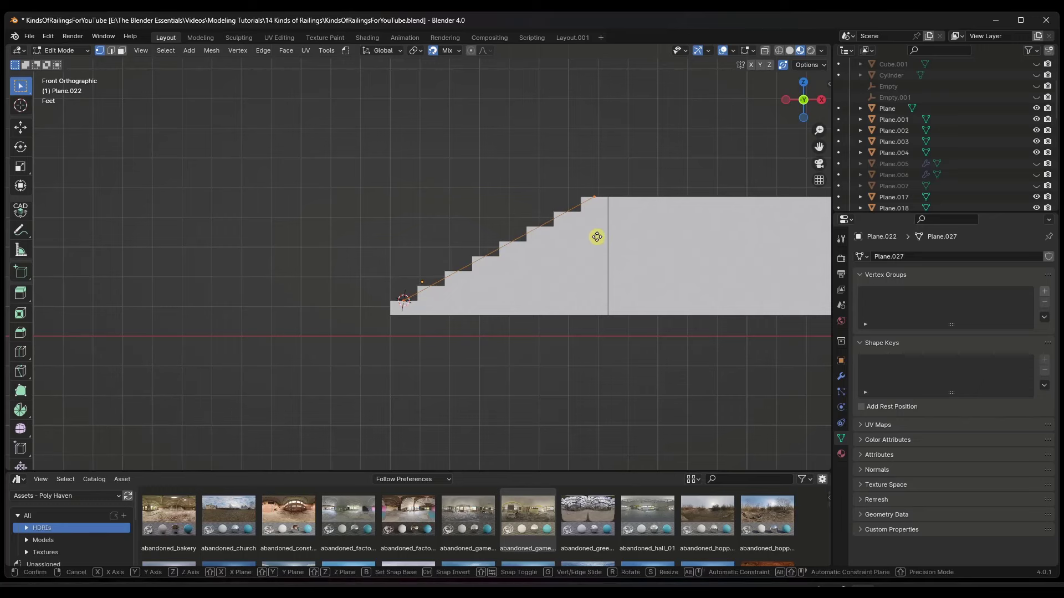
{"action": "key", "text": "z"}
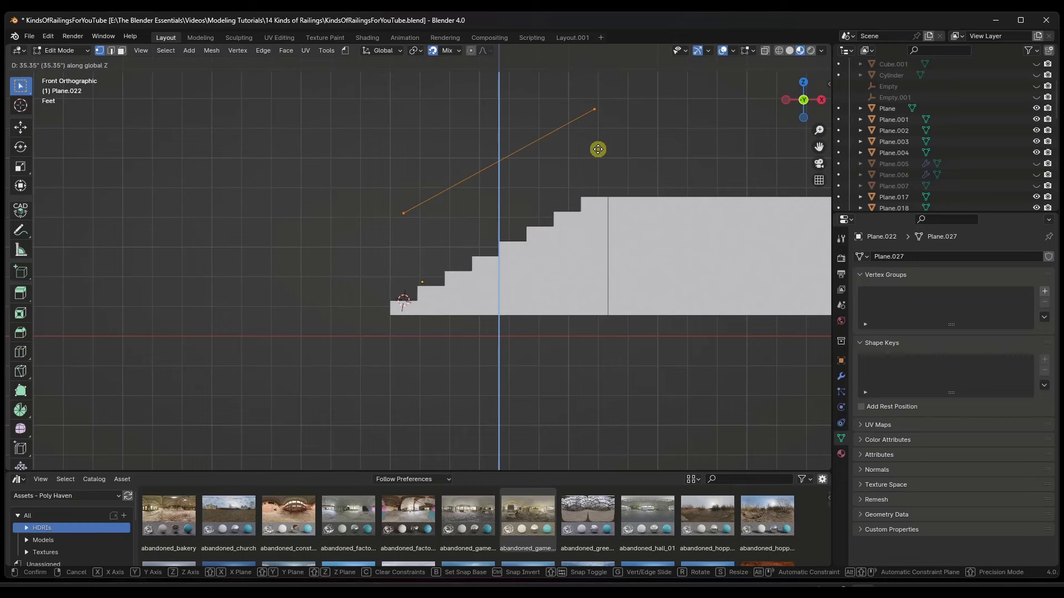
{"action": "type", "text": "36"}
{"action": "key", "text": "Return"}
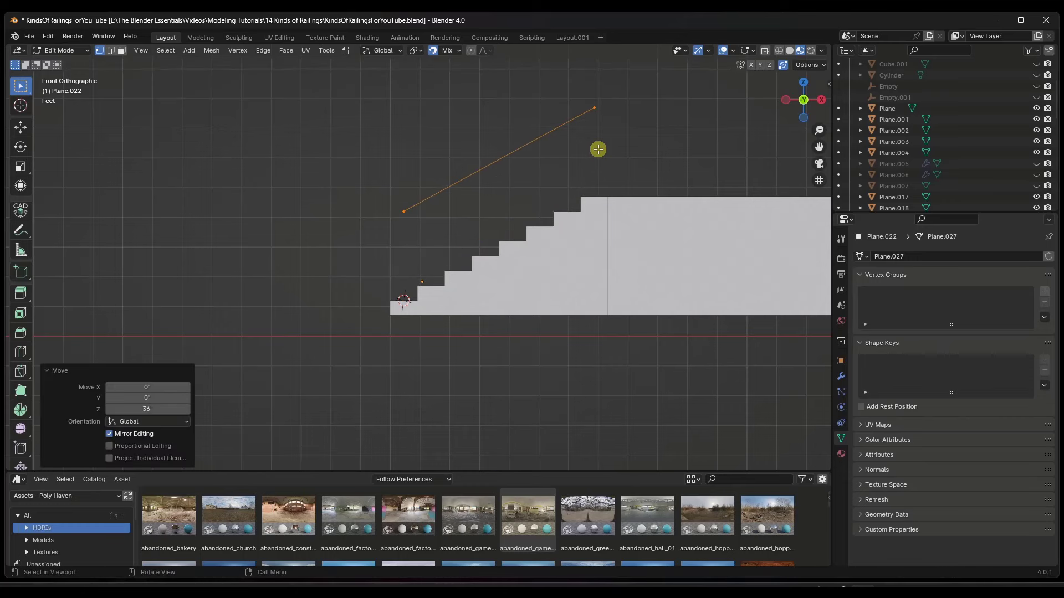
Extrude the raised sloped edge 36 inches straight down along Z to form a railing face reaching the steps
{"action": "left_click", "coordinate": [403, 210]}
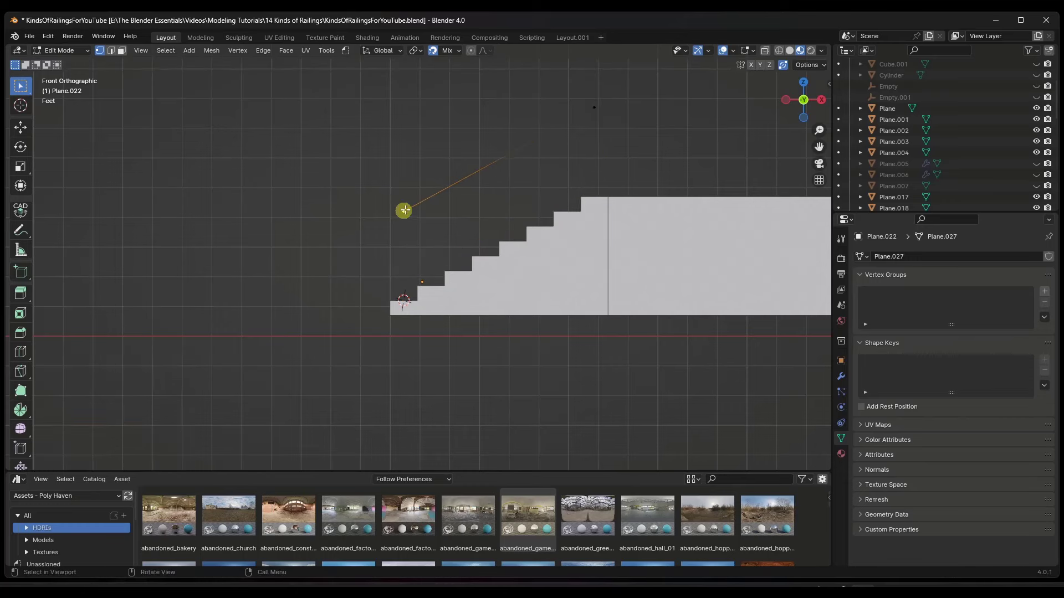
{"action": "left_click", "coordinate": [596, 108], "text": "shift"}
{"action": "key", "text": "e"}
{"action": "key", "text": "z"}
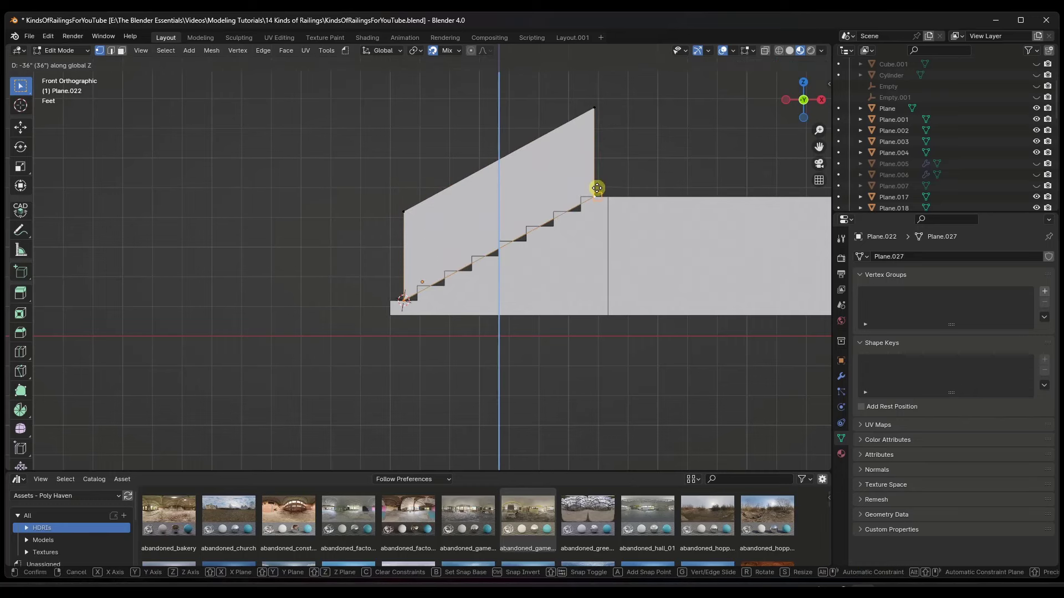
{"action": "left_click", "coordinate": [597, 188]}
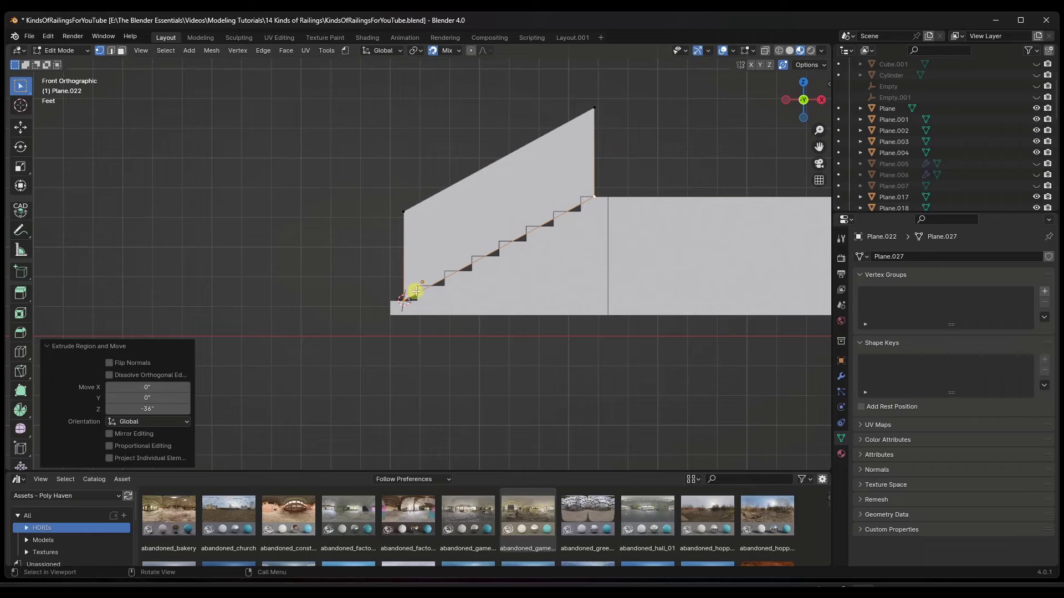
{"action": "middle_click_drag", "start_coordinate": [415, 292], "coordinate": [471, 287]}
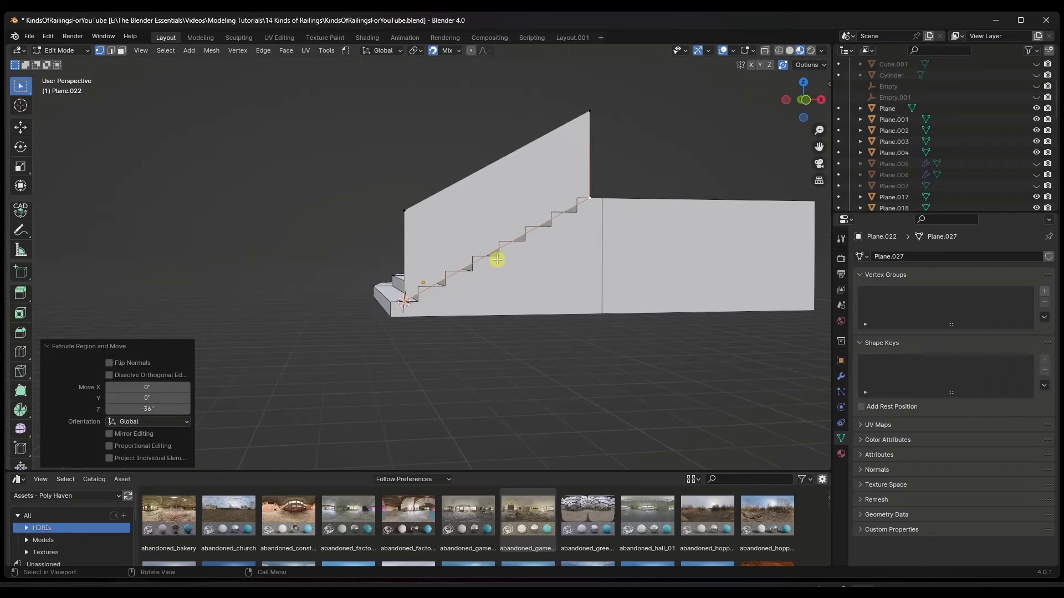
Delete the sloped bottom edge of the railing face, leaving only the two vertical posts and the sloped top line
{"action": "key", "text": "2"}
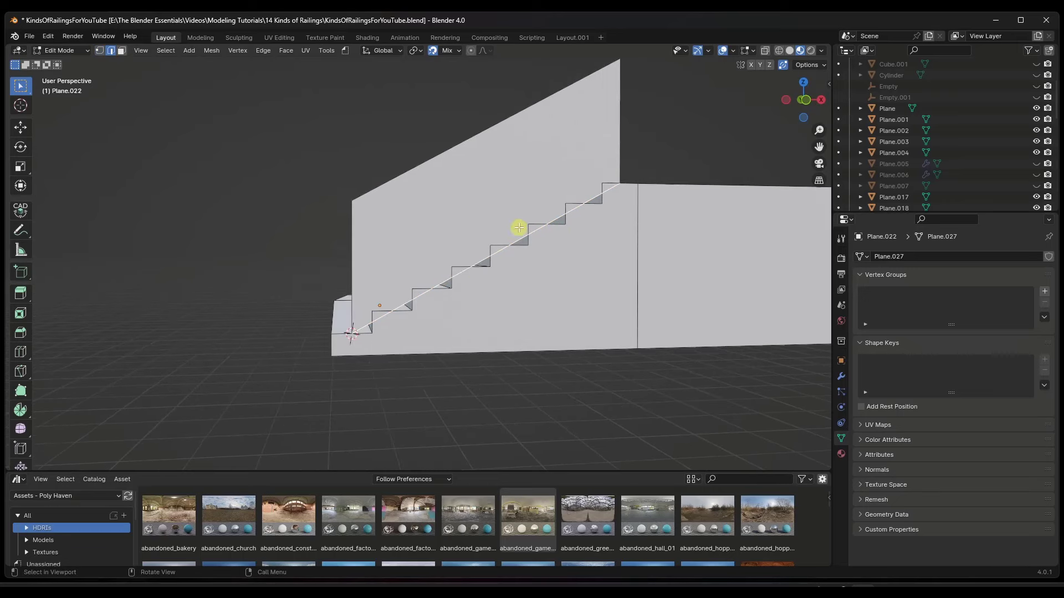
{"action": "scroll", "coordinate": [516, 236], "scroll_direction": "up", "scroll_amount": 2}
{"action": "key", "text": "x"}
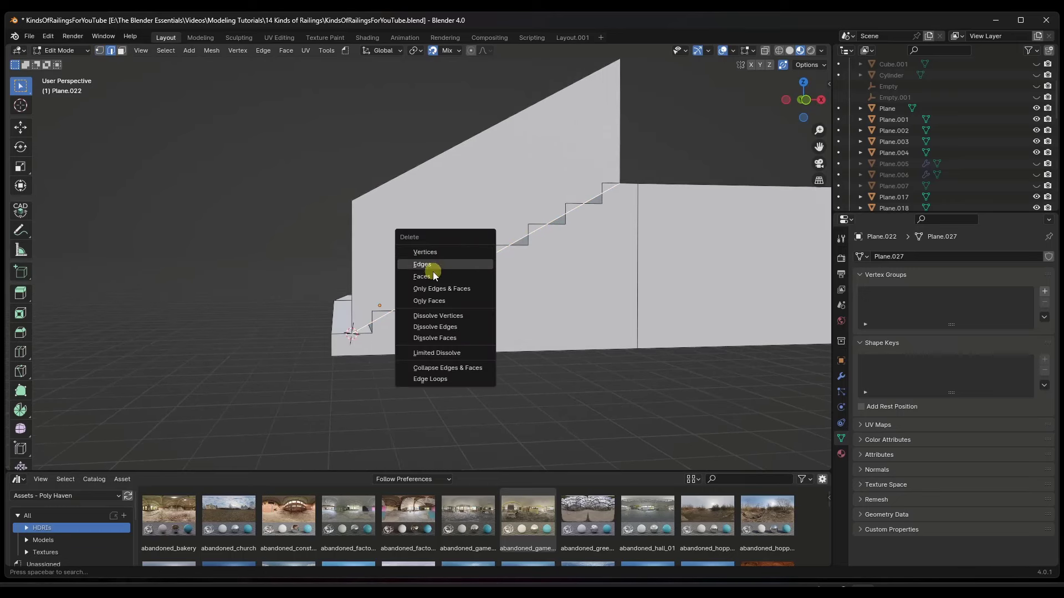
{"action": "left_click", "coordinate": [437, 264]}
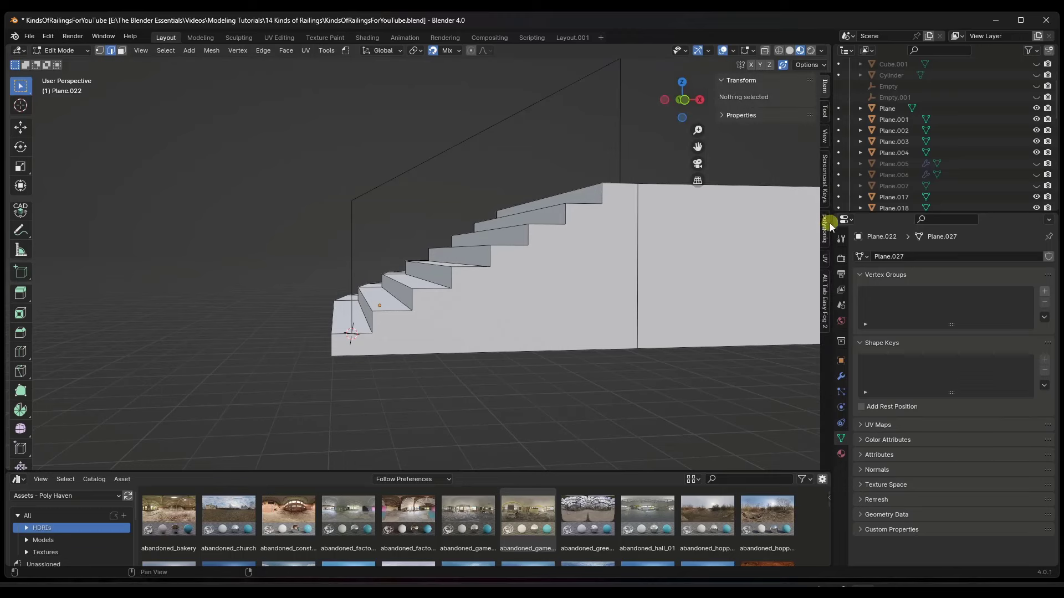
Turn on the Screencast Keys display for the 3D viewport
{"action": "key", "text": "n"}
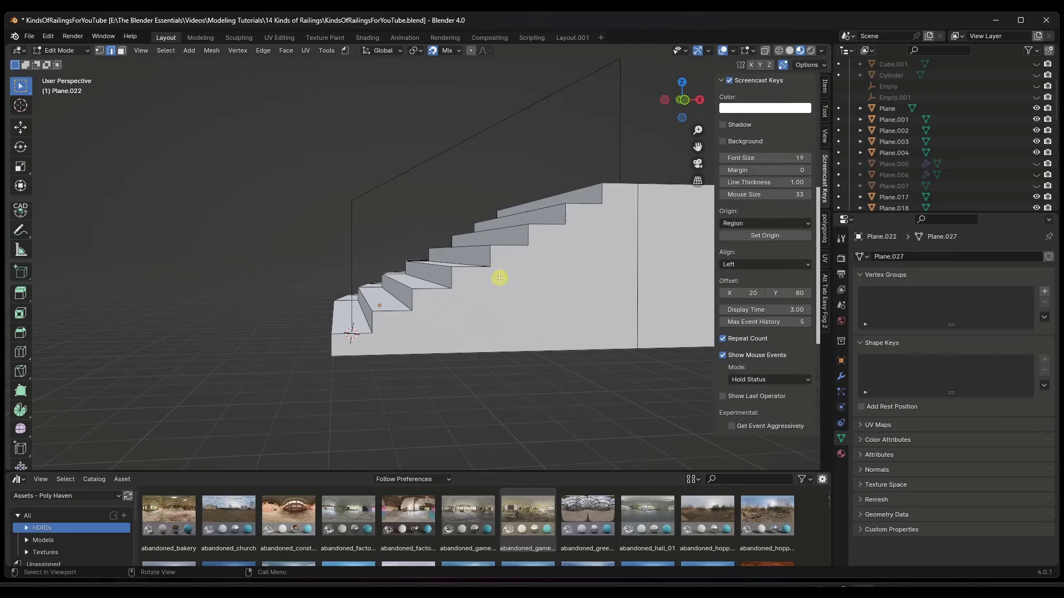
{"action": "key", "text": "n"}
{"action": "middle_click_drag", "start_coordinate": [526, 275], "coordinate": [490, 223]}
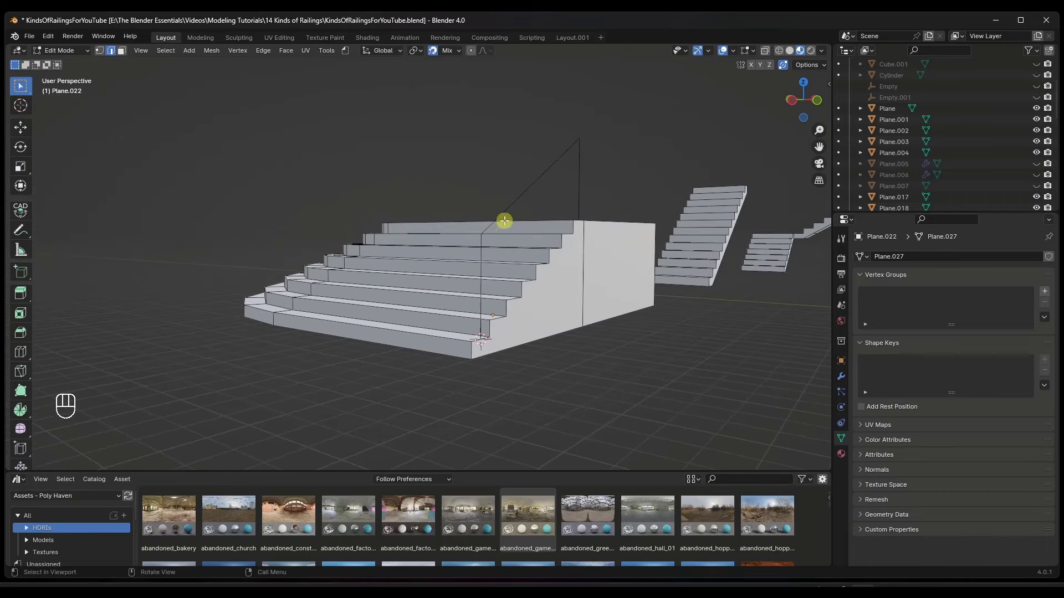
Return to Object Mode and duplicate the railing outline about 98.8 inches along Y to the opposite side of the stairs
{"action": "key", "text": "Tab"}
{"action": "scroll", "coordinate": [533, 191], "scroll_direction": "up", "scroll_amount": 2}
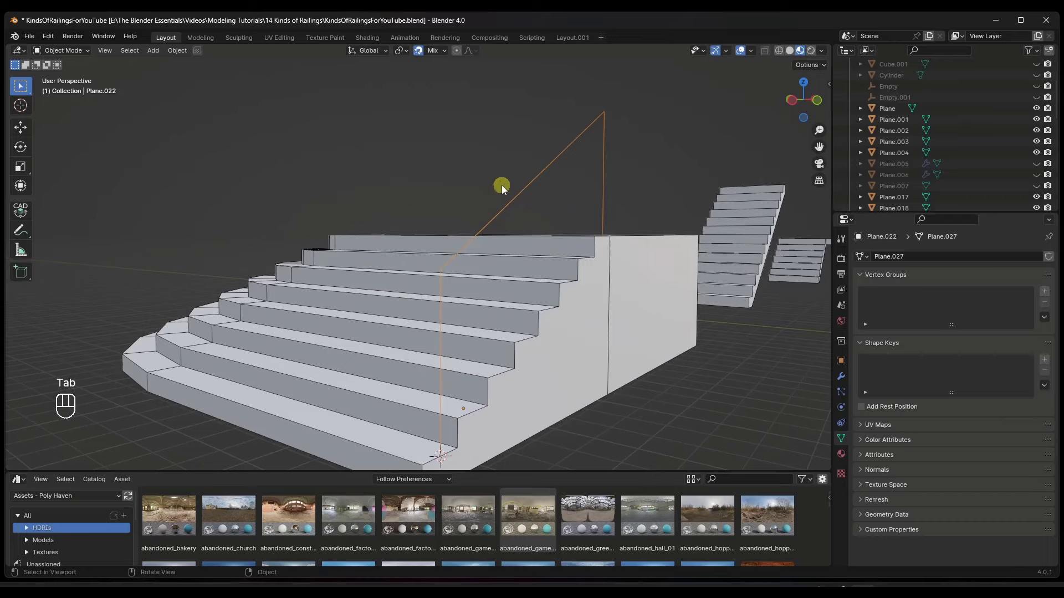
{"action": "scroll", "coordinate": [532, 200], "scroll_direction": "down", "scroll_amount": 2}
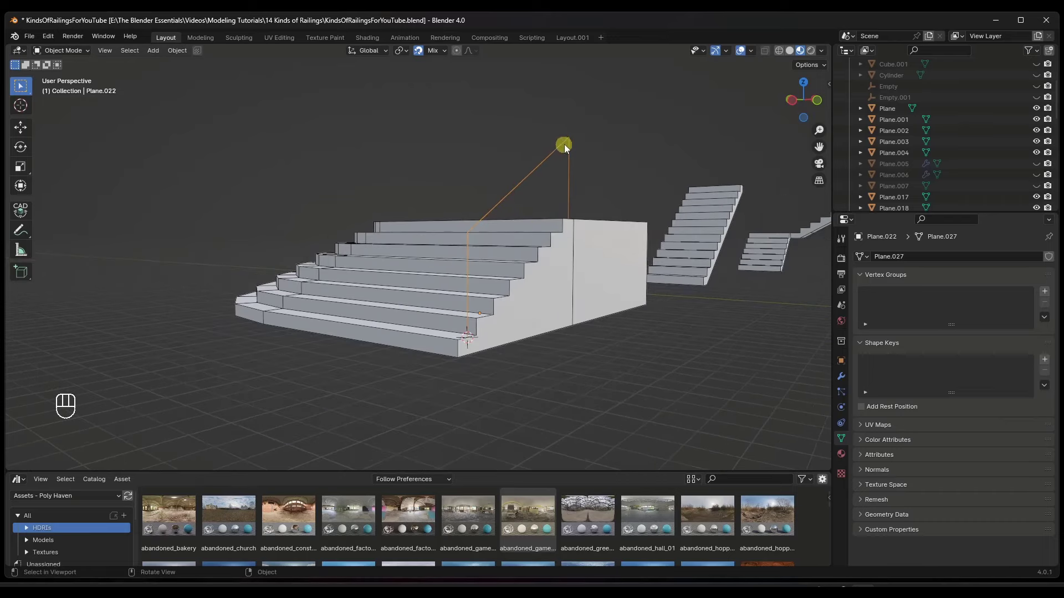
{"action": "middle_click_drag", "start_coordinate": [512, 280], "coordinate": [547, 238]}
{"action": "key", "text": "shift+d"}
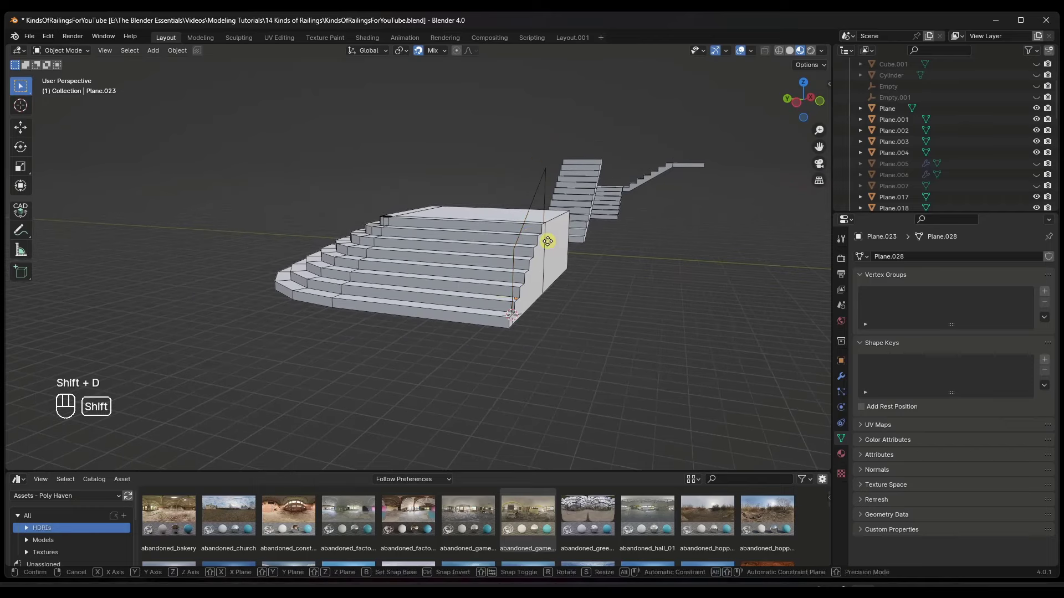
{"action": "key", "text": "y"}
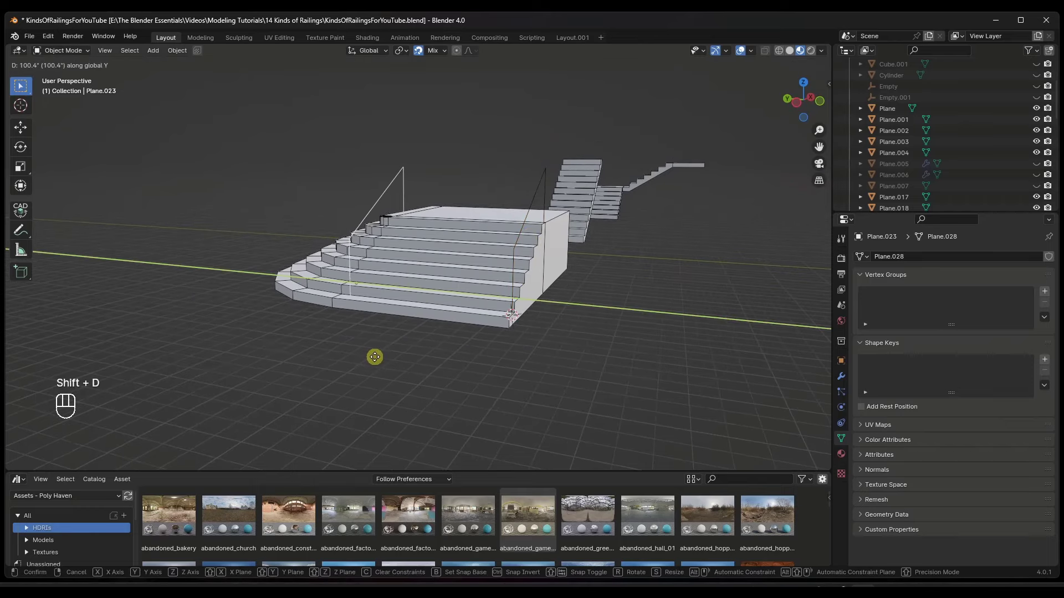
{"action": "left_click", "coordinate": [393, 360]}
Convert the original railing outline at the stairs' straight side from a mesh to a curve
{"action": "middle_click_drag", "start_coordinate": [403, 366], "coordinate": [453, 337]}
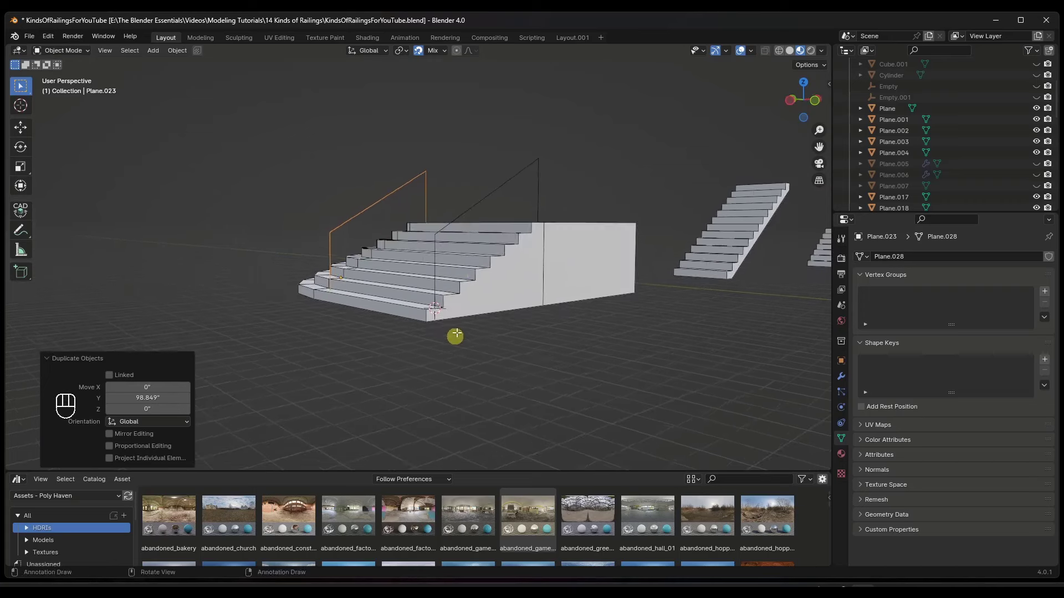
{"action": "key", "text": "Tab"}
{"action": "key", "text": "Tab"}
{"action": "left_click", "coordinate": [482, 201]}
{"action": "scroll", "coordinate": [510, 183], "scroll_direction": "up", "scroll_amount": 3}
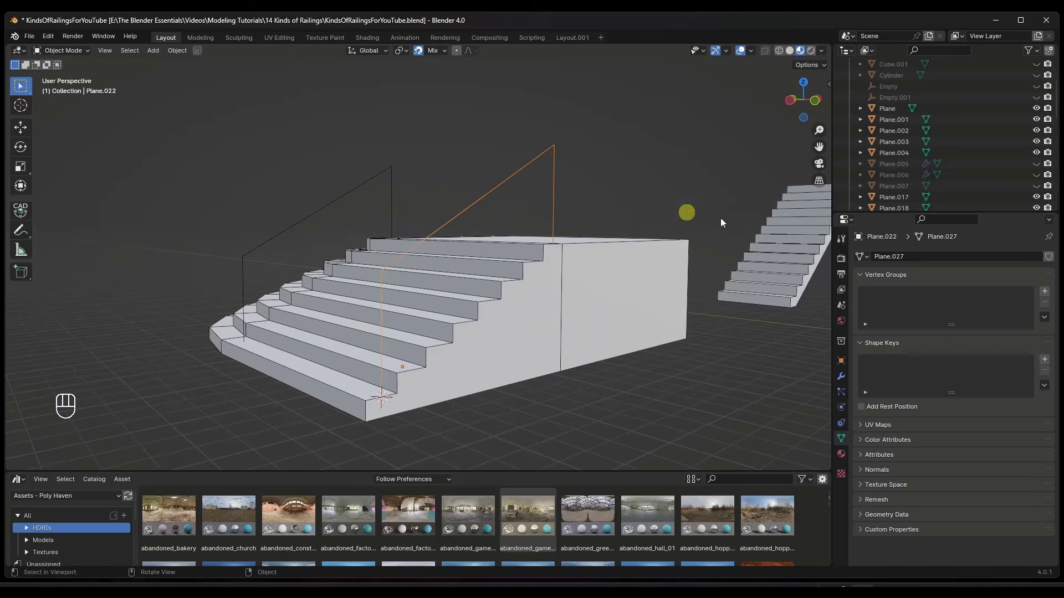
{"action": "scroll", "coordinate": [941, 149], "scroll_direction": "down", "scroll_amount": 2}
{"action": "scroll", "coordinate": [920, 149], "scroll_direction": "down", "scroll_amount": 4}
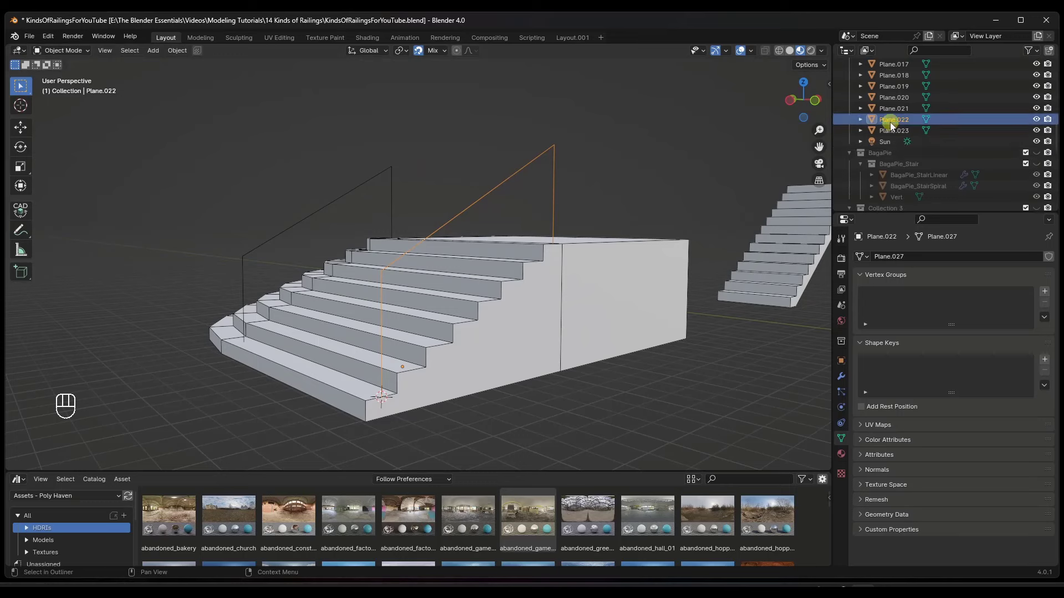
{"action": "left_click", "coordinate": [177, 50]}
{"action": "mouse_move", "coordinate": [174, 64]}
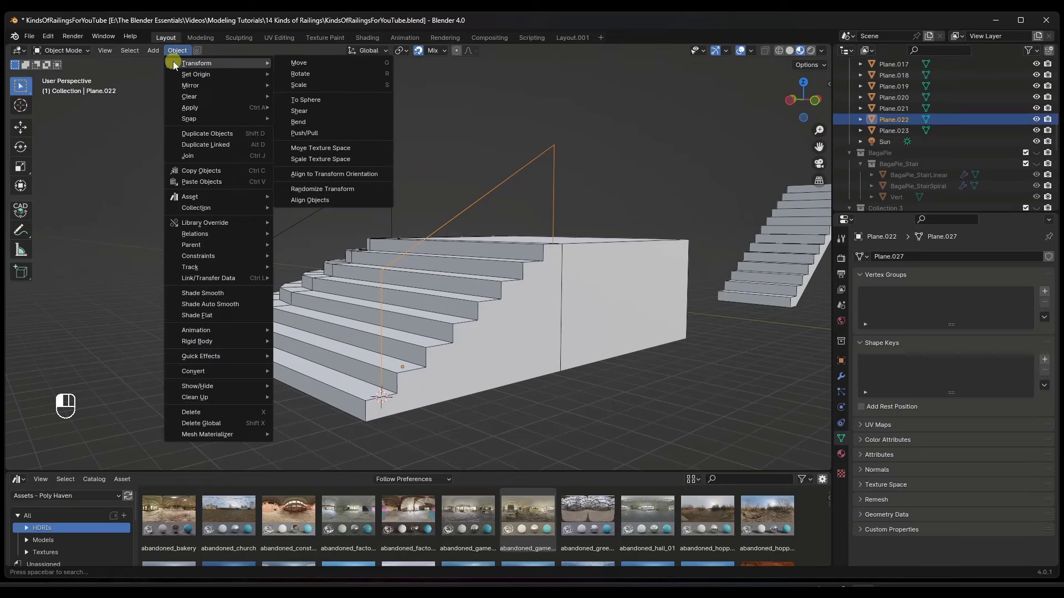
{"action": "mouse_move", "coordinate": [224, 373]}
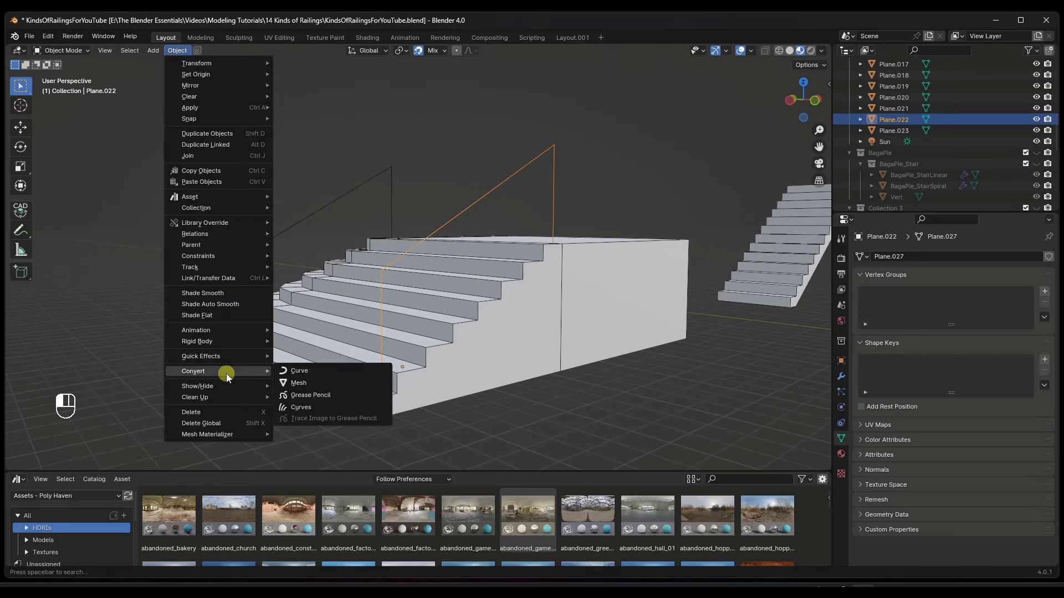
{"action": "left_click", "coordinate": [299, 373]}
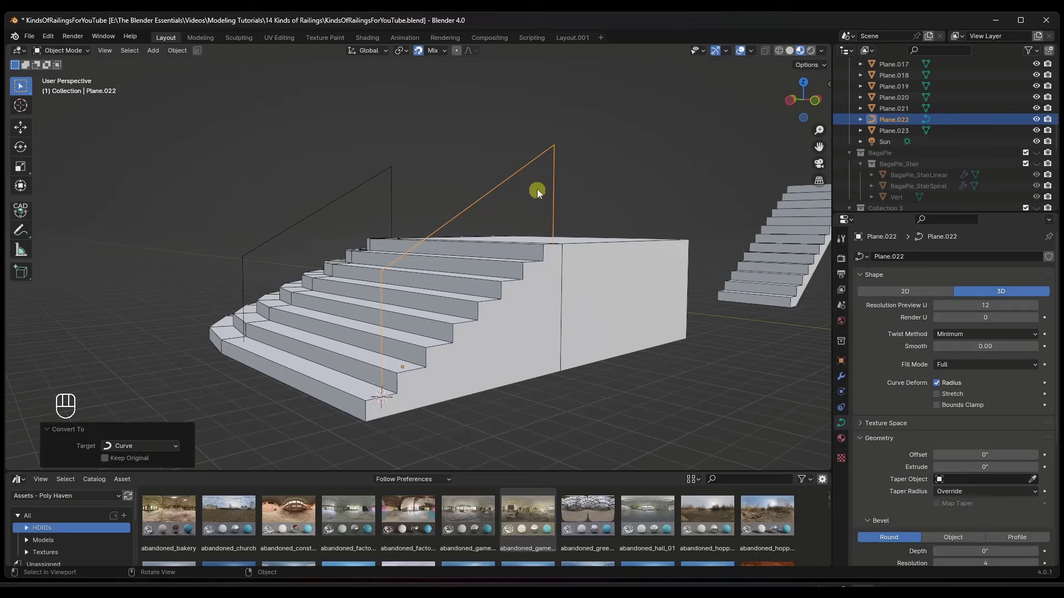
Give the converted railing curve a round bevel with a depth of 0.985 inches
{"action": "key", "text": "Tab"}
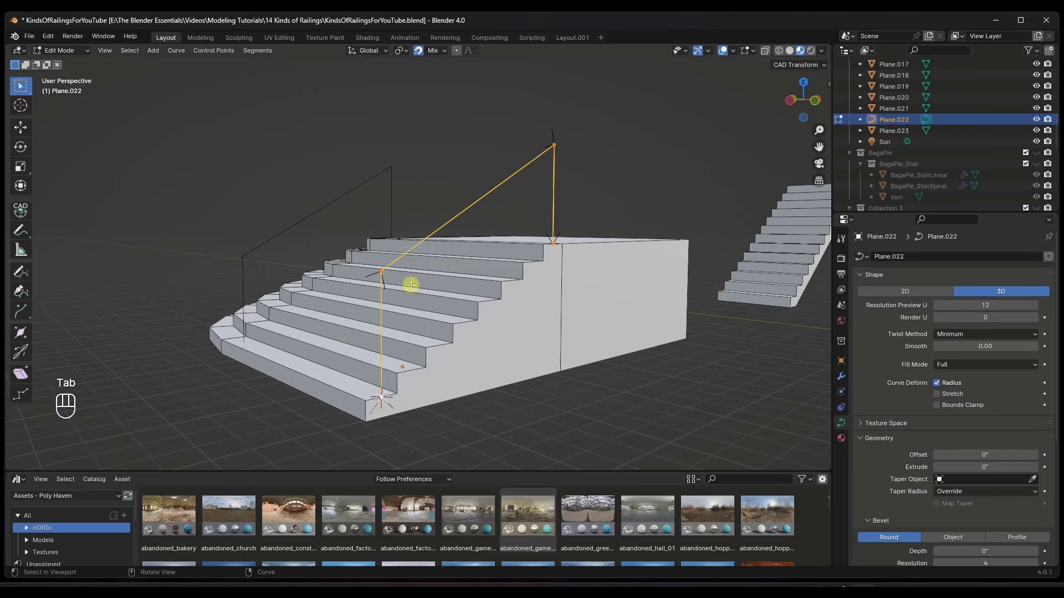
{"action": "key", "text": "Tab"}
{"action": "scroll", "coordinate": [883, 347], "scroll_direction": "down", "scroll_amount": 8}
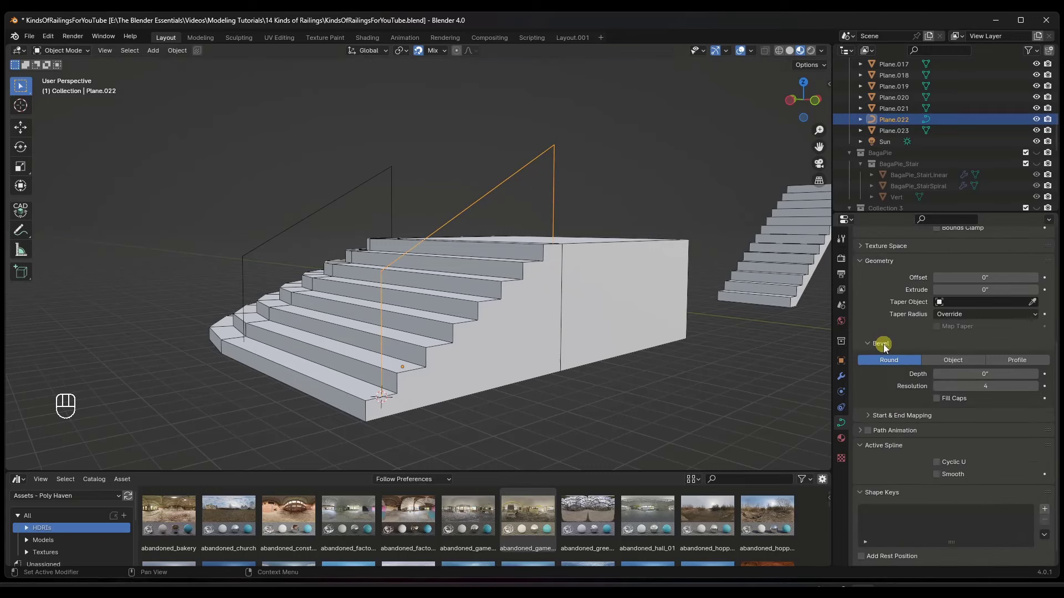
{"action": "left_click_drag", "start_coordinate": [983, 374], "coordinate": [688, 372]}
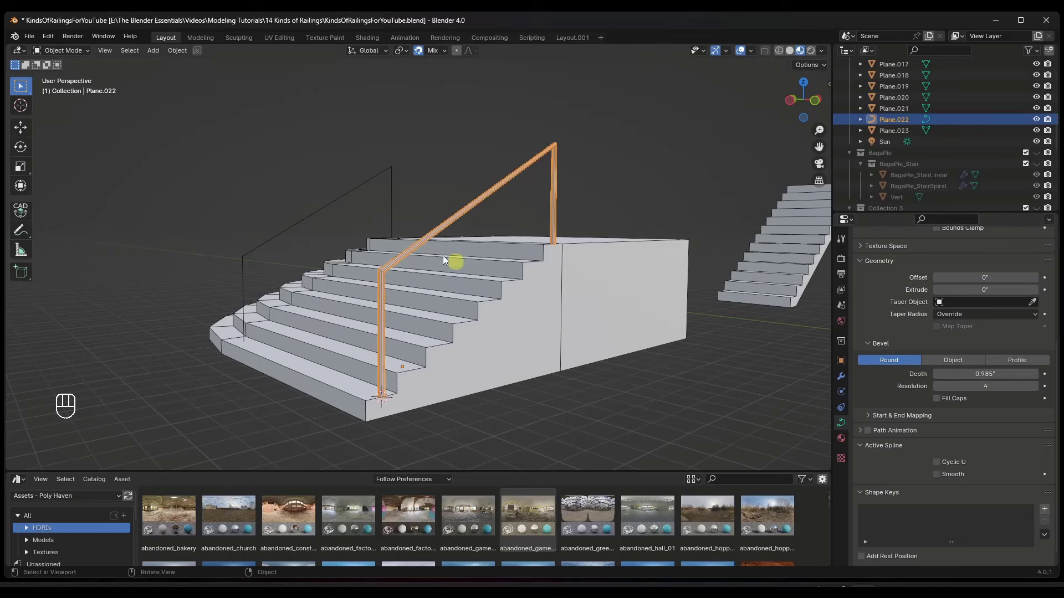
Examine the beveled railing's upper corner and post thickness, including in the front orthographic view
{"action": "scroll", "coordinate": [551, 149], "scroll_direction": "up", "scroll_amount": 4}
{"action": "scroll", "coordinate": [556, 190], "scroll_direction": "down", "scroll_amount": 4}
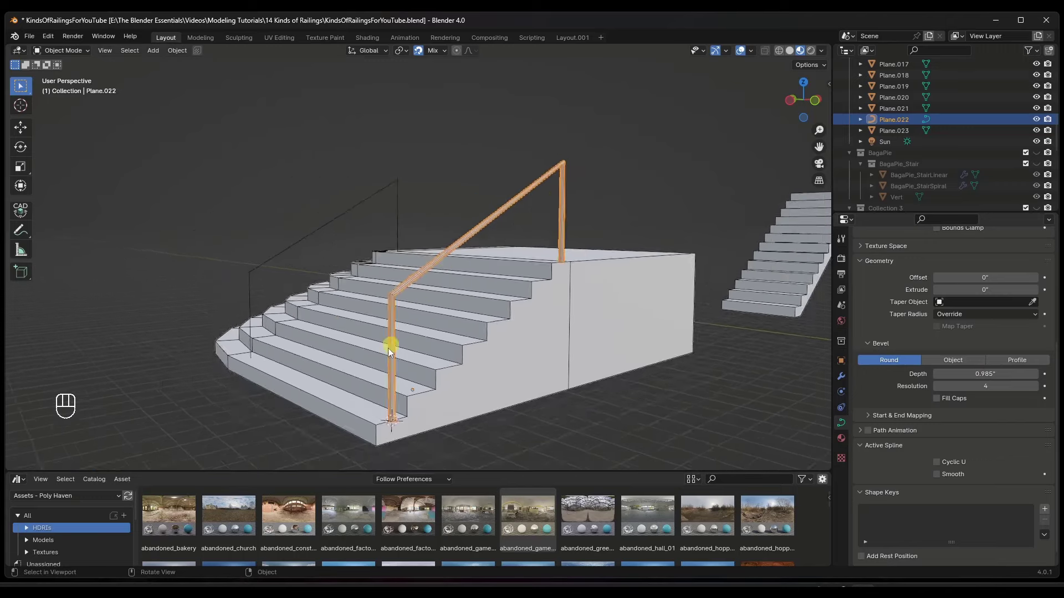
{"action": "scroll", "coordinate": [388, 348], "scroll_direction": "up", "scroll_amount": 4}
{"action": "scroll", "coordinate": [426, 195], "scroll_direction": "down", "scroll_amount": 5}
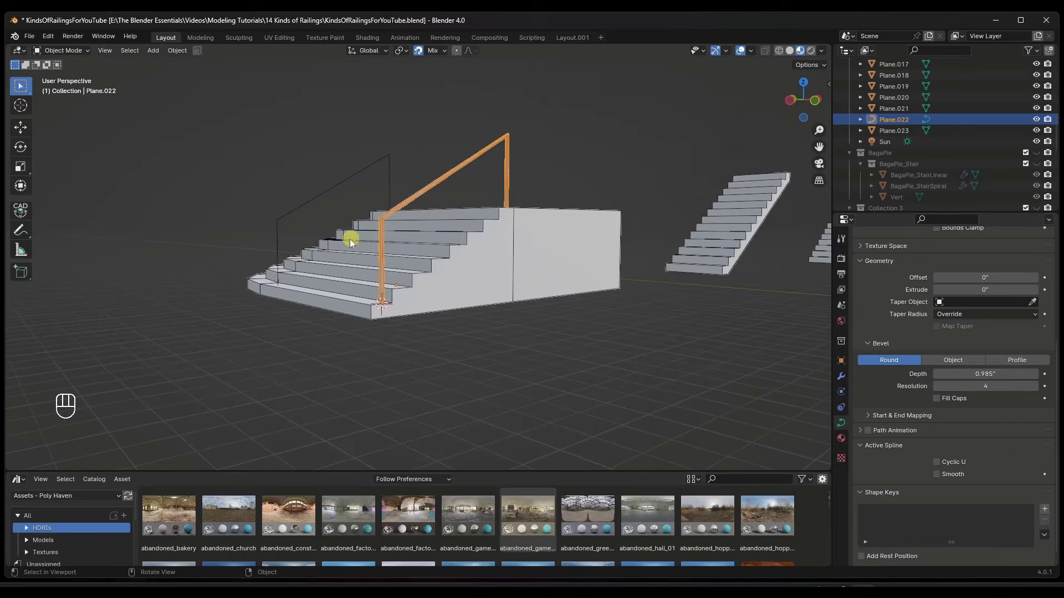
{"action": "left_click", "coordinate": [814, 99]}
{"action": "scroll", "coordinate": [520, 156], "scroll_direction": "up", "scroll_amount": 5}
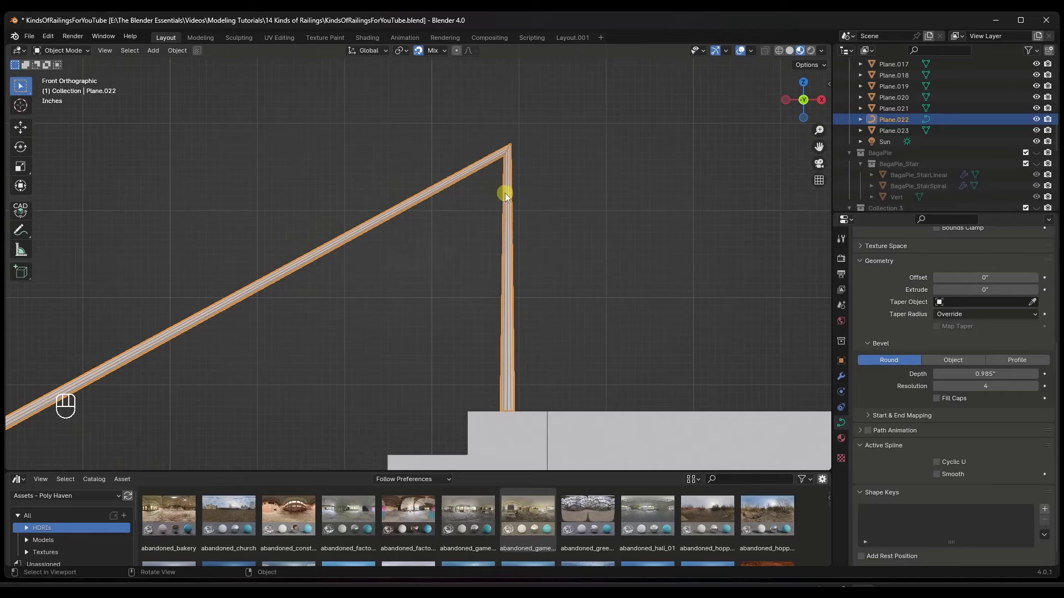
{"action": "scroll", "coordinate": [510, 193], "scroll_direction": "down", "scroll_amount": 8}
{"action": "middle_click_drag", "start_coordinate": [416, 273], "coordinate": [487, 254]}
{"action": "middle_click_drag", "start_coordinate": [401, 266], "coordinate": [443, 267]}
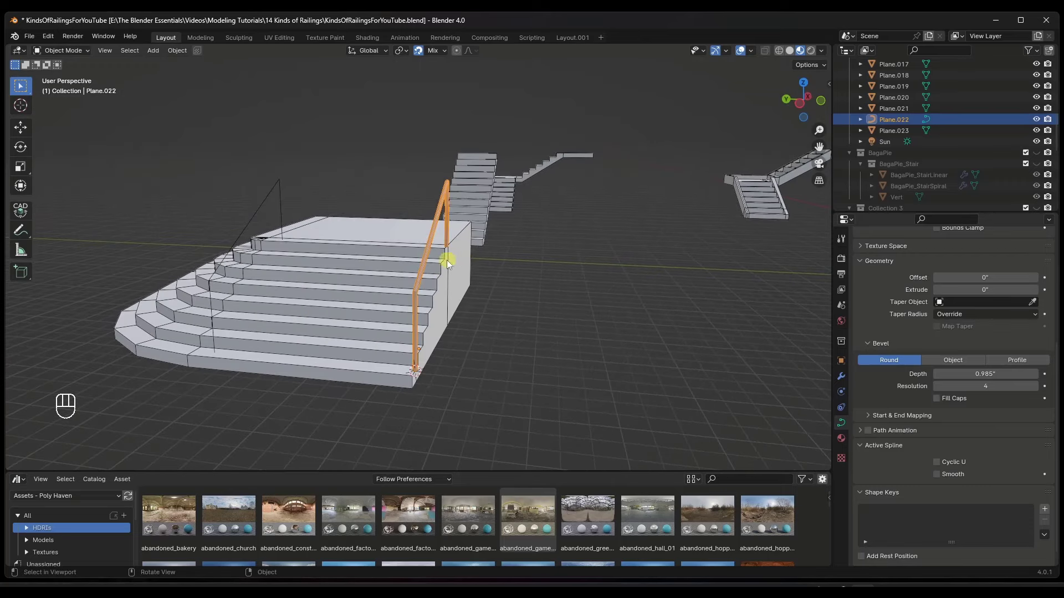
Move the beveled railing curve about 101.7 inches along Y to the far side of the stairs
{"action": "key", "text": "g"}
{"action": "key", "text": "y"}
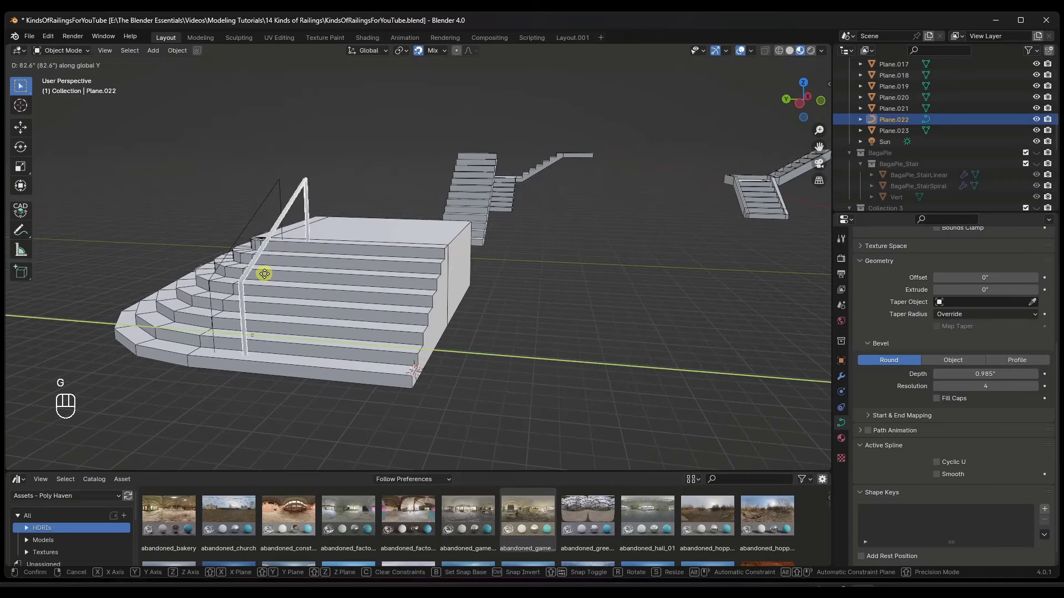
{"action": "left_click", "coordinate": [211, 384]}
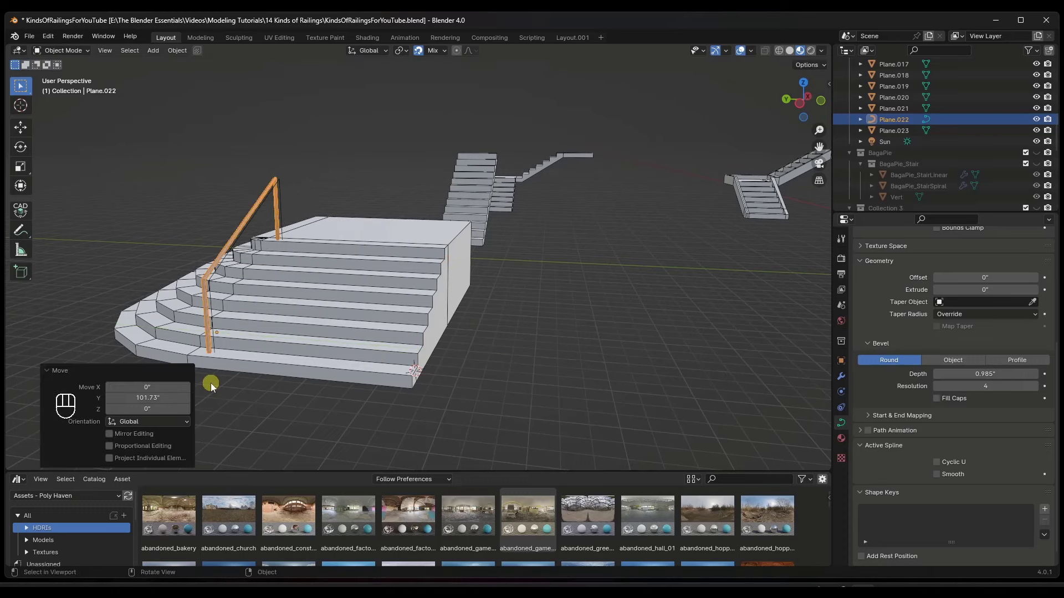
Move the unconverted duplicate outline about 93.6 inches along negative Y, back to the stairs' straight side
{"action": "left_click", "coordinate": [211, 305]}
{"action": "left_click", "coordinate": [212, 304]}
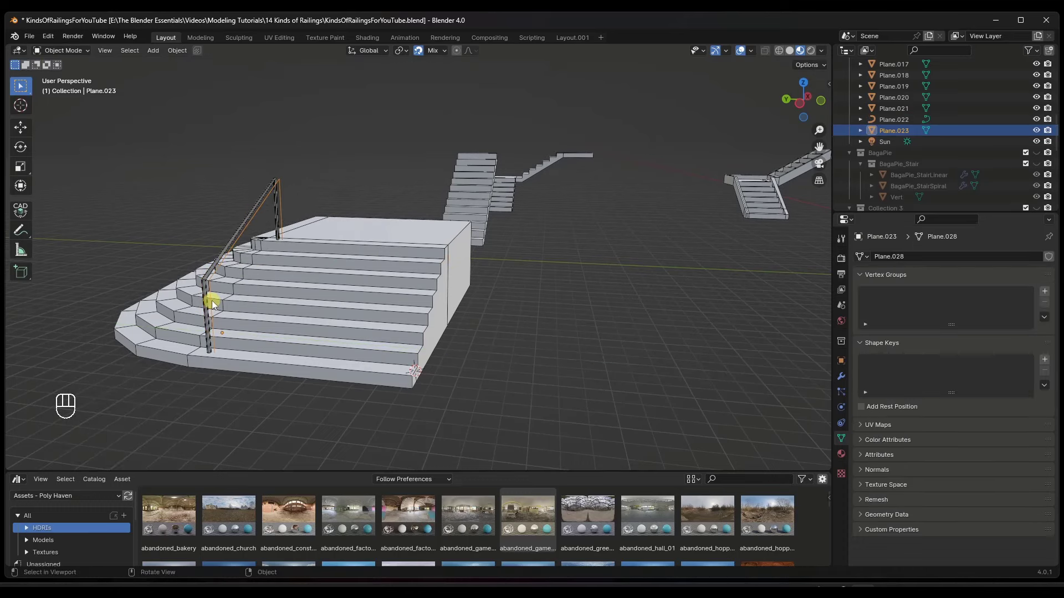
{"action": "key", "text": "g"}
{"action": "key", "text": "x"}
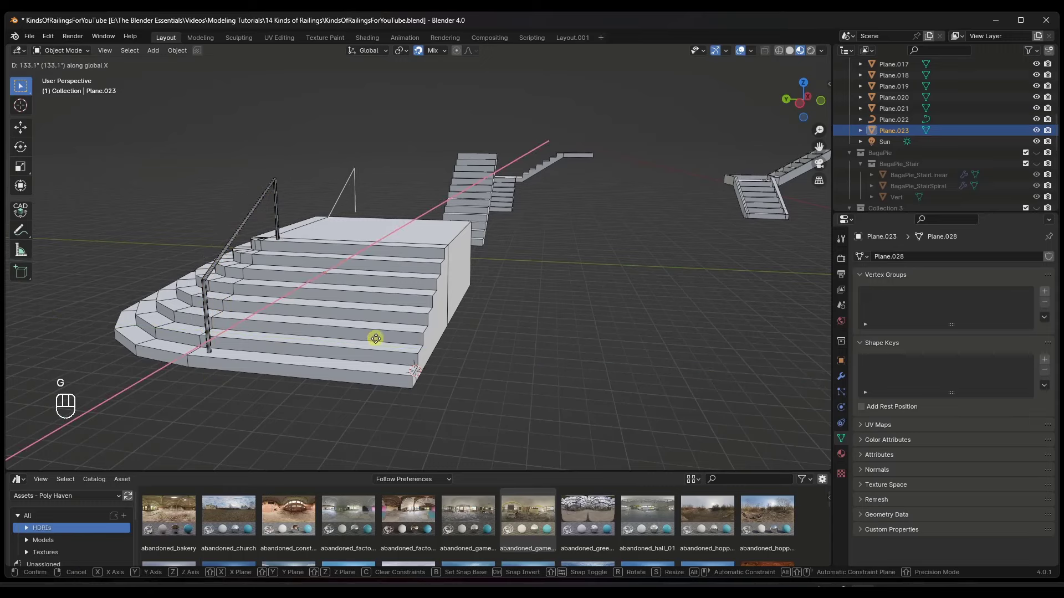
{"action": "key", "text": "y"}
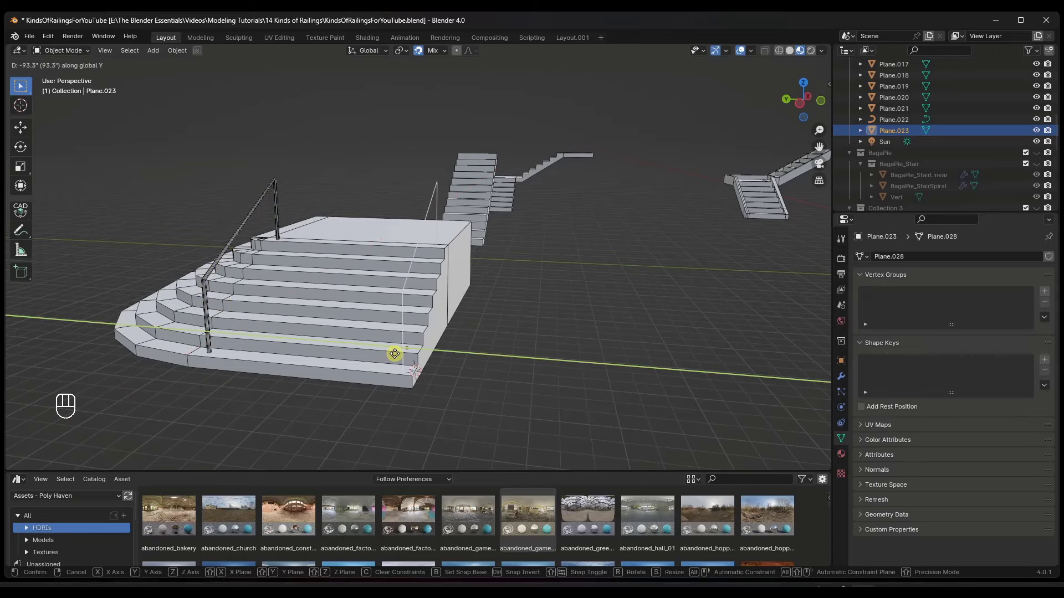
{"action": "left_click", "coordinate": [394, 354]}
Bevel the two upper corner vertices of the duplicate outline with a 3.29-inch width and 4 segments in Edit Mode
{"action": "middle_click_drag", "start_coordinate": [417, 353], "coordinate": [367, 328]}
{"action": "scroll", "coordinate": [470, 206], "scroll_direction": "up", "scroll_amount": 3}
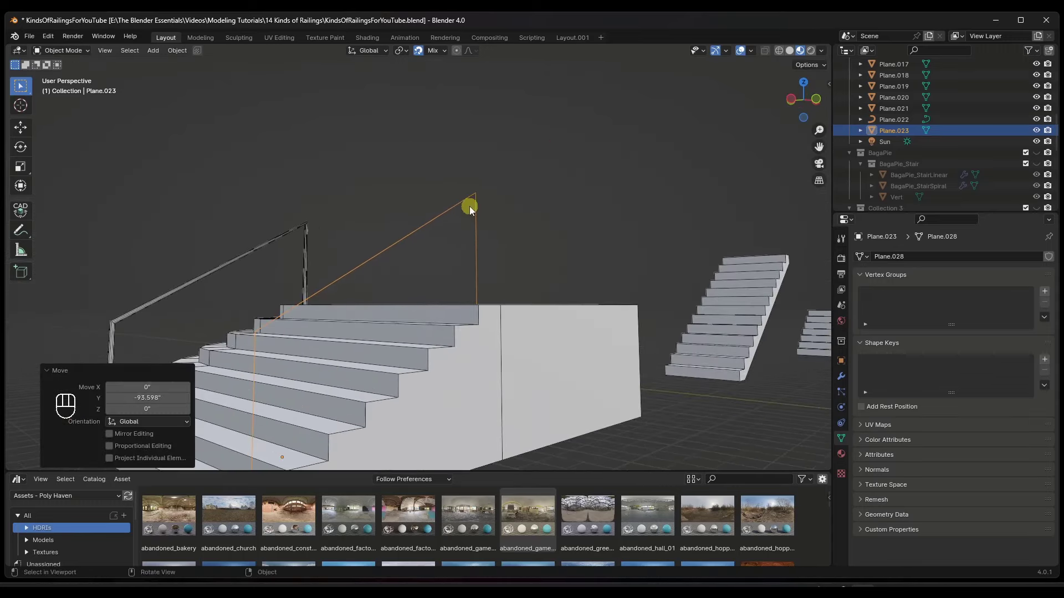
{"action": "middle_click_drag", "start_coordinate": [404, 280], "coordinate": [405, 285]}
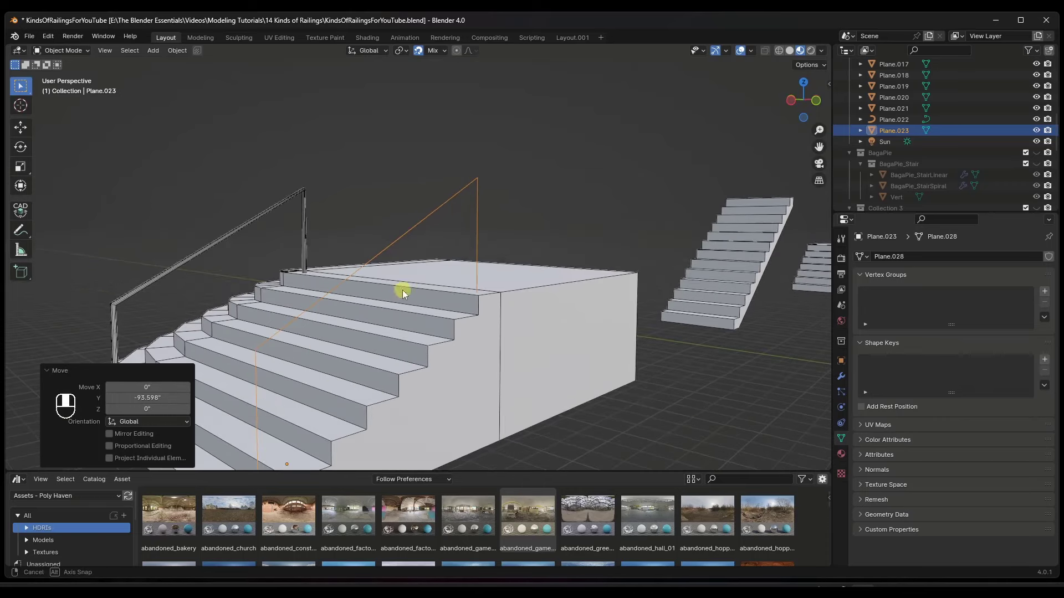
{"action": "key", "text": "Tab"}
{"action": "key", "text": "1"}
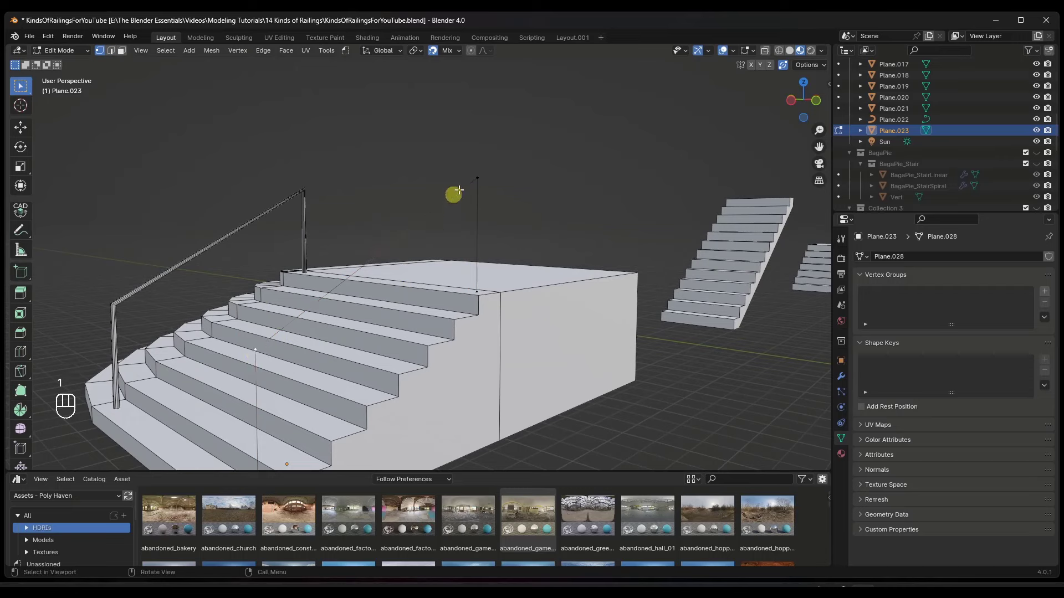
{"action": "left_click", "coordinate": [478, 176]}
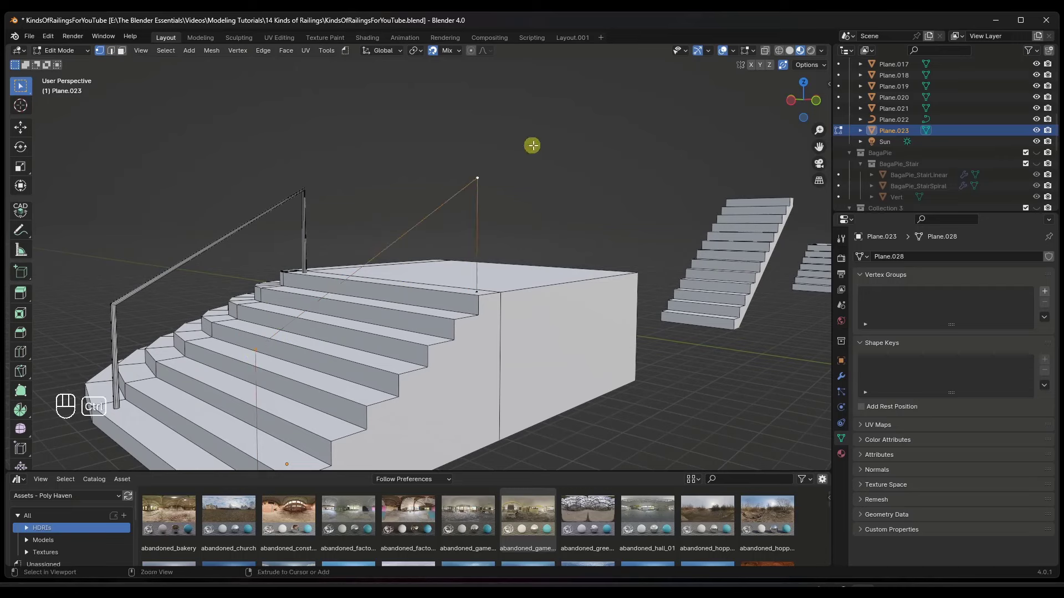
{"action": "key", "text": "ctrl+b"}
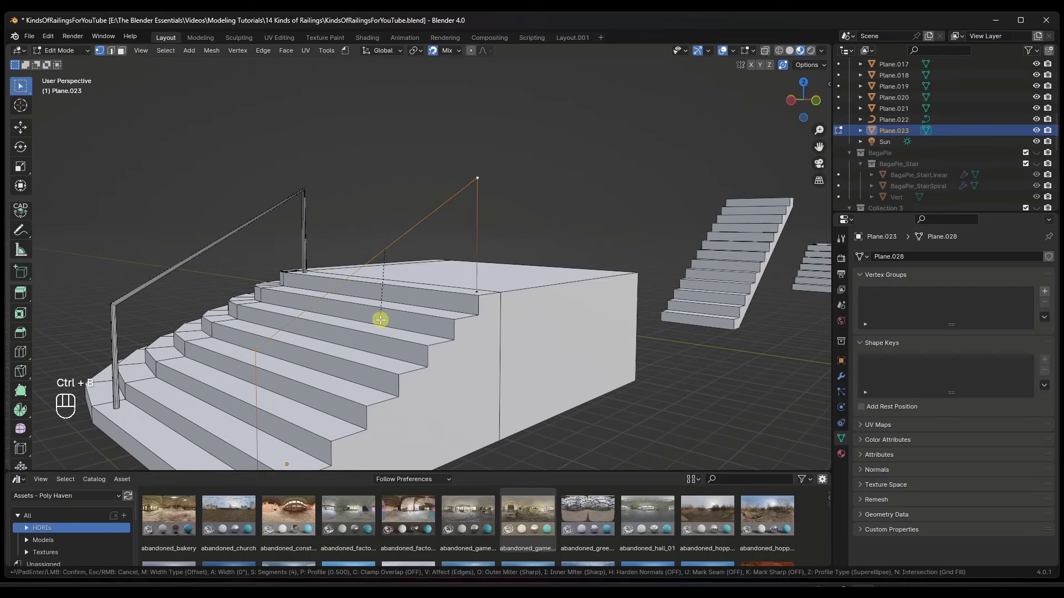
{"action": "key", "text": "v"}
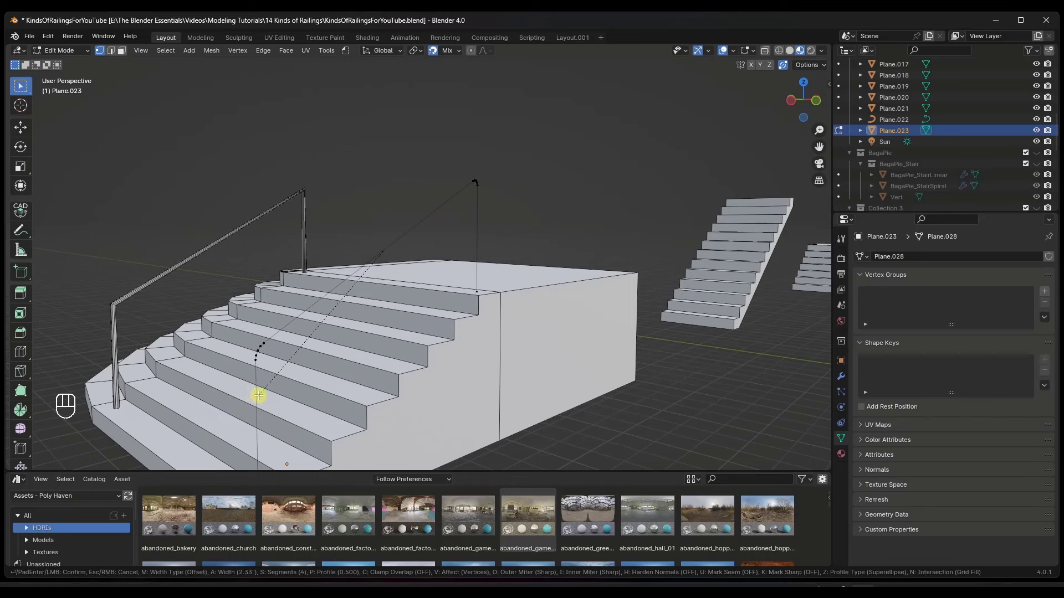
{"action": "left_click", "coordinate": [255, 398]}
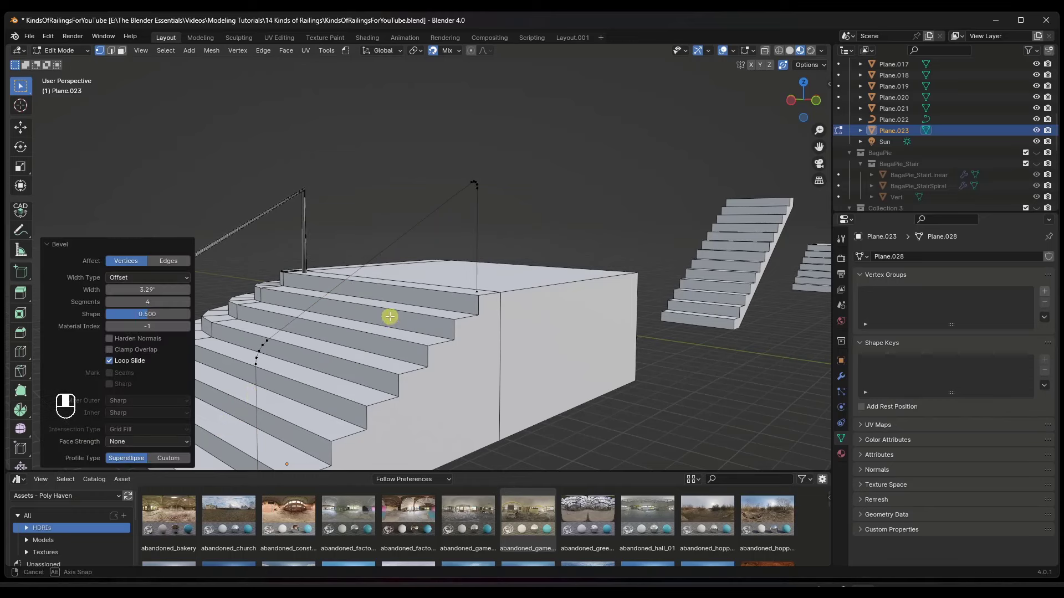
{"action": "middle_click_drag", "start_coordinate": [386, 311], "coordinate": [434, 277]}
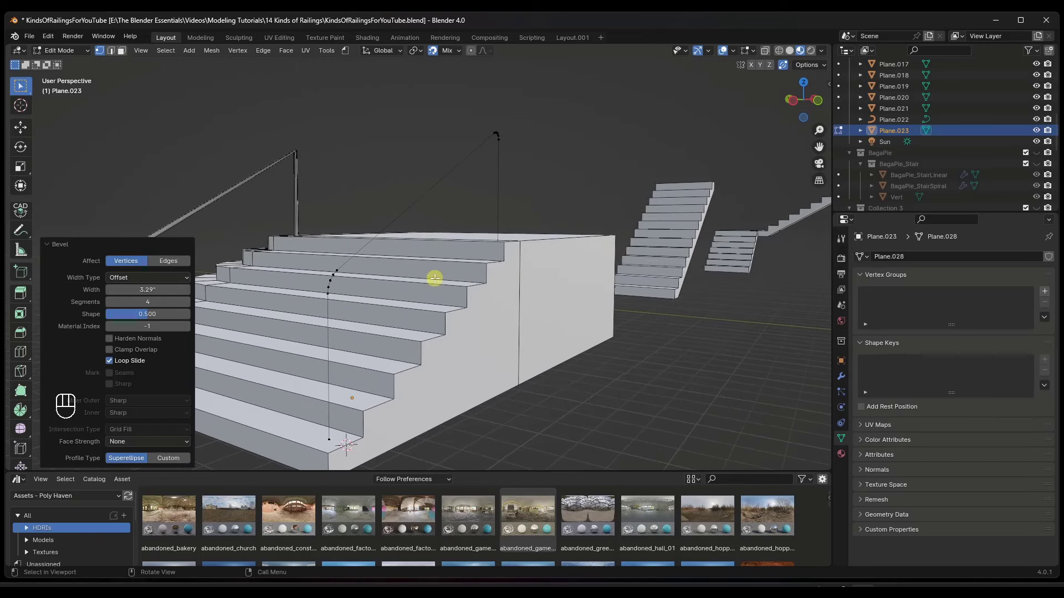
Convert the rounded duplicate outline to a curve and give it a round bevel with a depth of 0.853 inches
{"action": "key", "text": "Tab"}
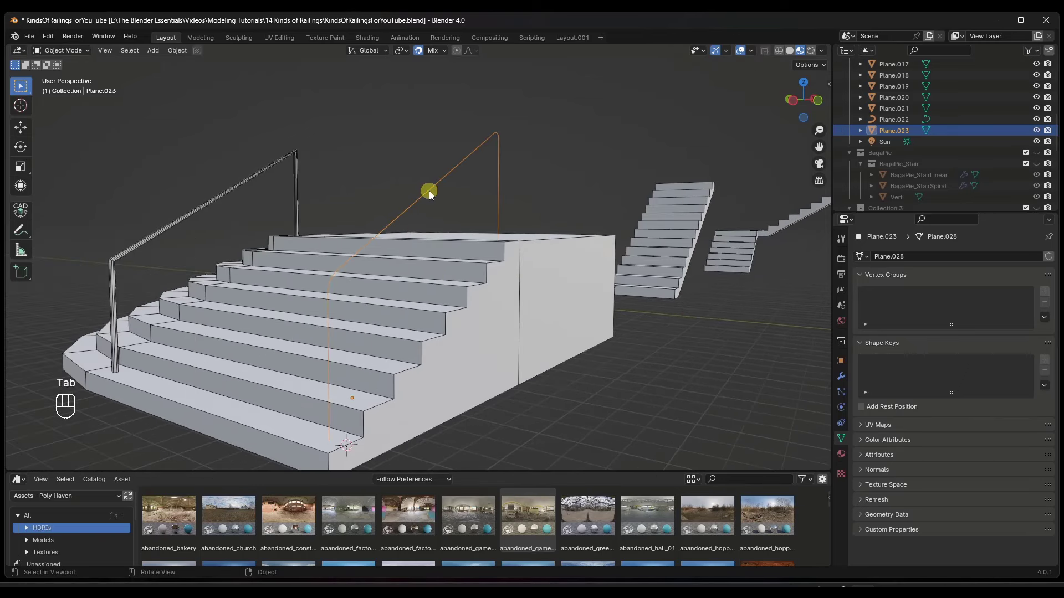
{"action": "left_click", "coordinate": [177, 51]}
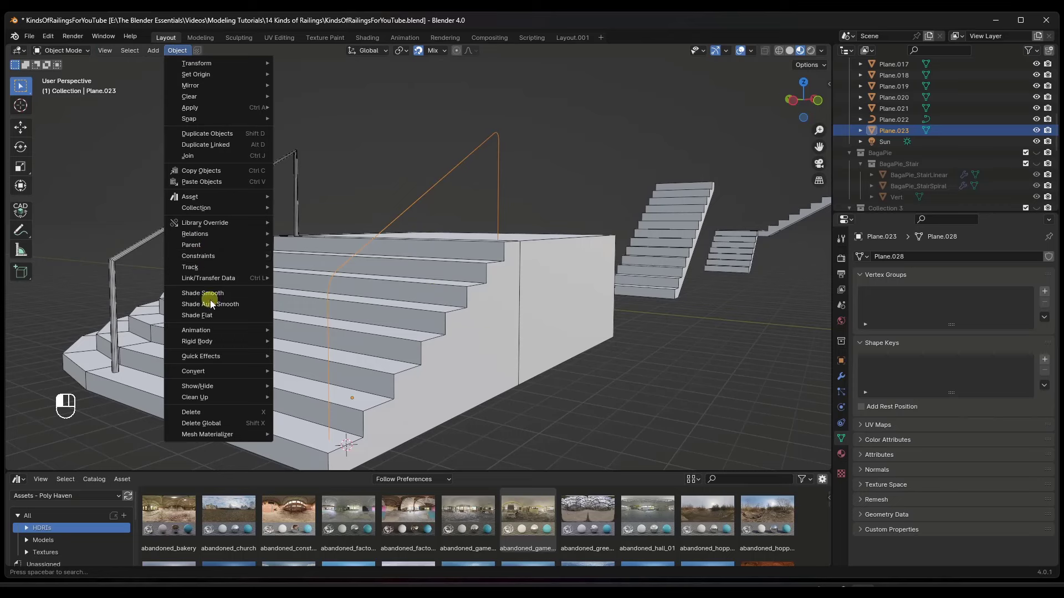
{"action": "mouse_move", "coordinate": [214, 373]}
{"action": "left_click", "coordinate": [310, 370]}
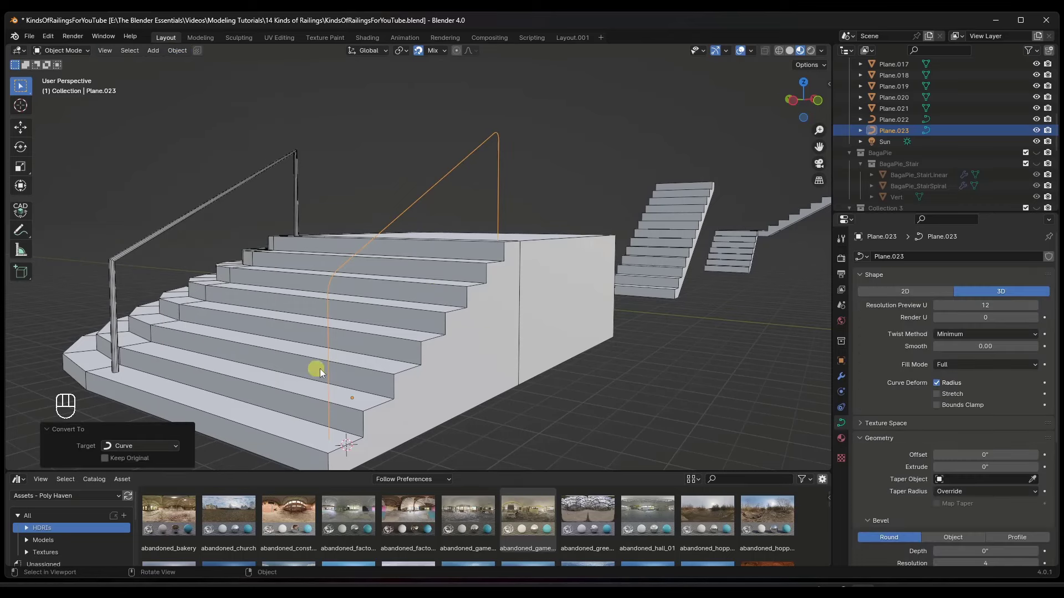
{"action": "scroll", "coordinate": [984, 484], "scroll_direction": "down", "scroll_amount": 5}
{"action": "left_click_drag", "start_coordinate": [984, 441], "coordinate": [596, 408]}
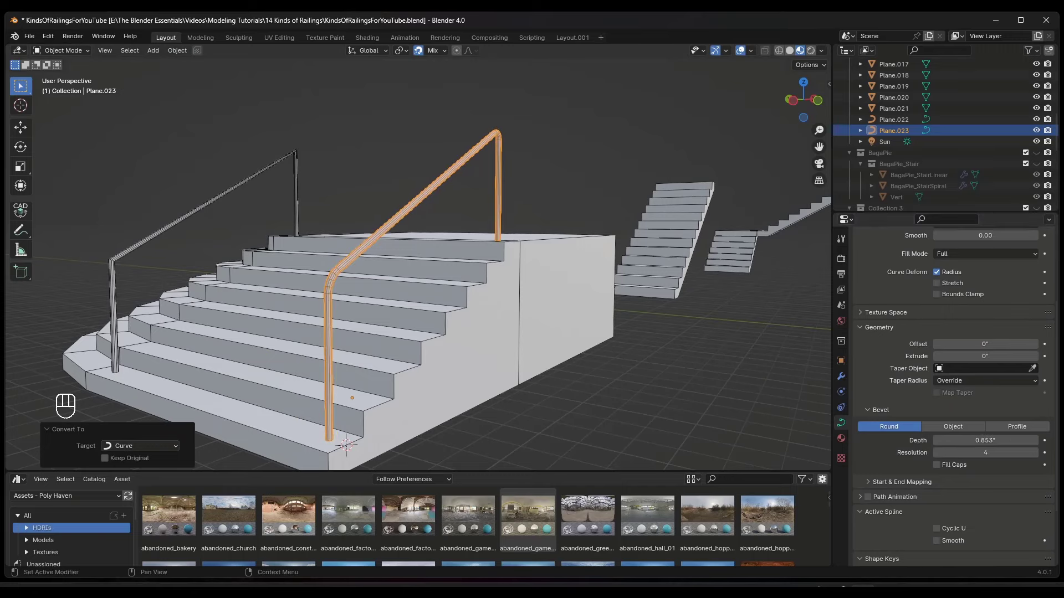
{"action": "left_click", "coordinate": [798, 111]}
{"action": "scroll", "coordinate": [546, 149], "scroll_direction": "up", "scroll_amount": 6}
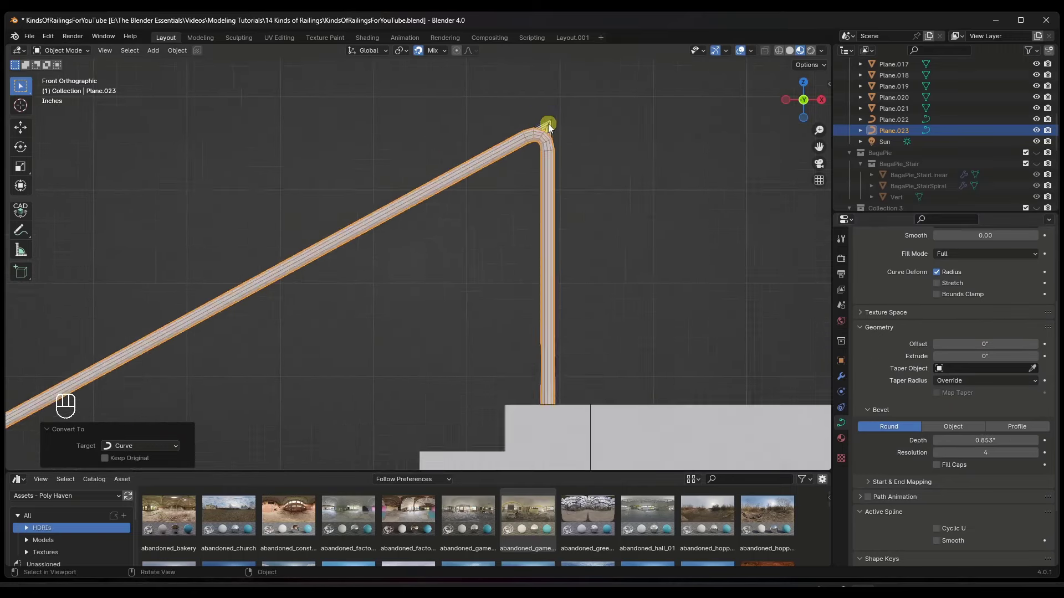
{"action": "scroll", "coordinate": [540, 145], "scroll_direction": "down", "scroll_amount": 8}
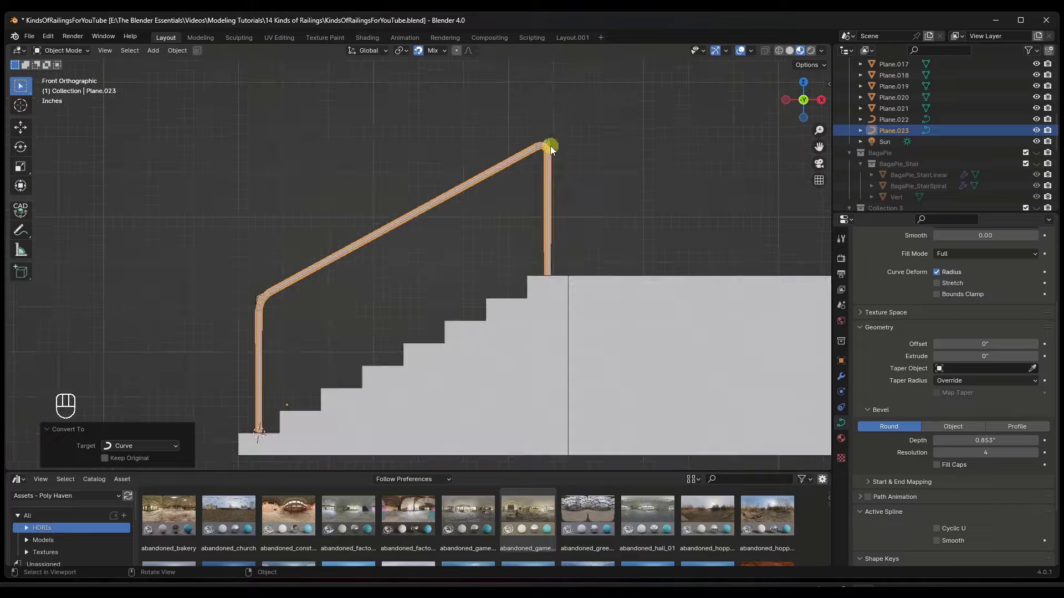
Place the 3D cursor on the lowest tread at the stairs' straight side, add a plane there and reduce it to a single edge
{"action": "middle_click_drag", "start_coordinate": [426, 241], "coordinate": [416, 297]}
{"action": "scroll", "coordinate": [593, 320], "scroll_direction": "up", "scroll_amount": 4}
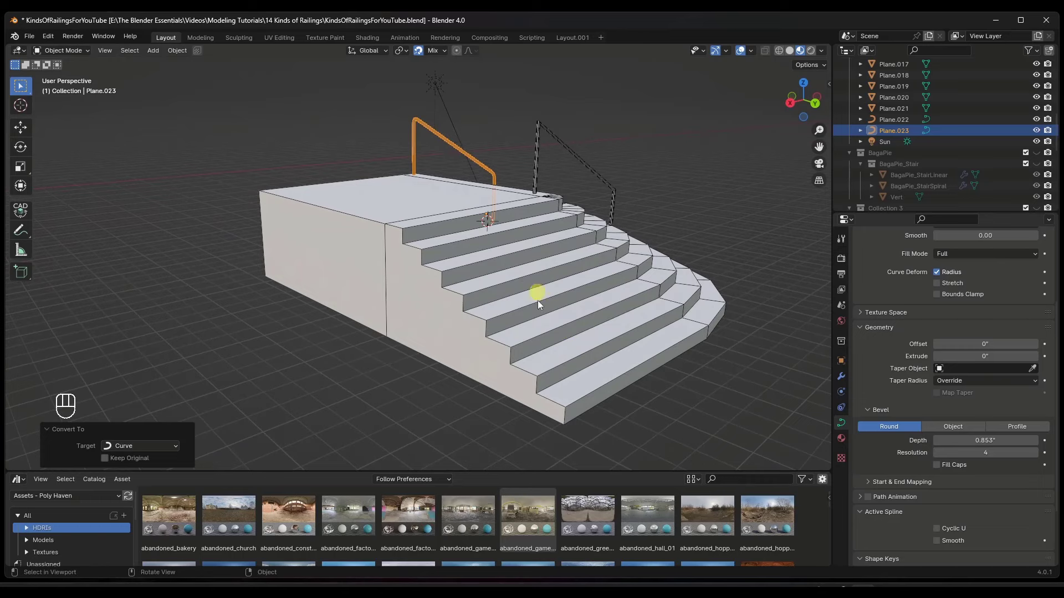
{"action": "right_click_drag", "start_coordinate": [553, 405], "coordinate": [551, 402], "text": "shift"}
{"action": "key", "text": "shift+a"}
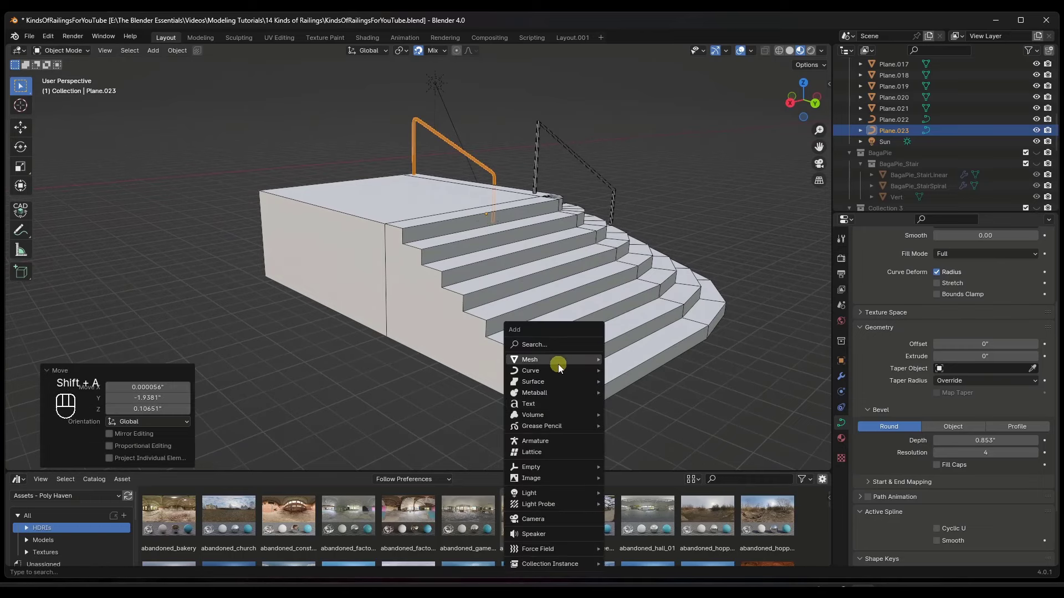
{"action": "mouse_move", "coordinate": [558, 364]}
{"action": "left_click", "coordinate": [653, 108]}
{"action": "key", "text": "Tab"}
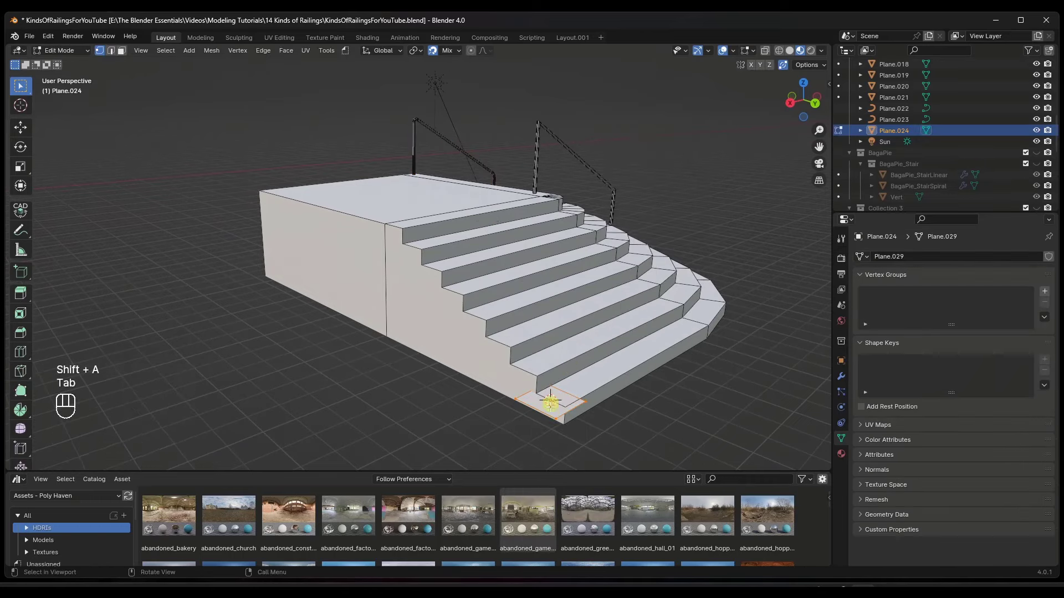
{"action": "key", "text": "x"}
{"action": "left_click", "coordinate": [599, 408]}
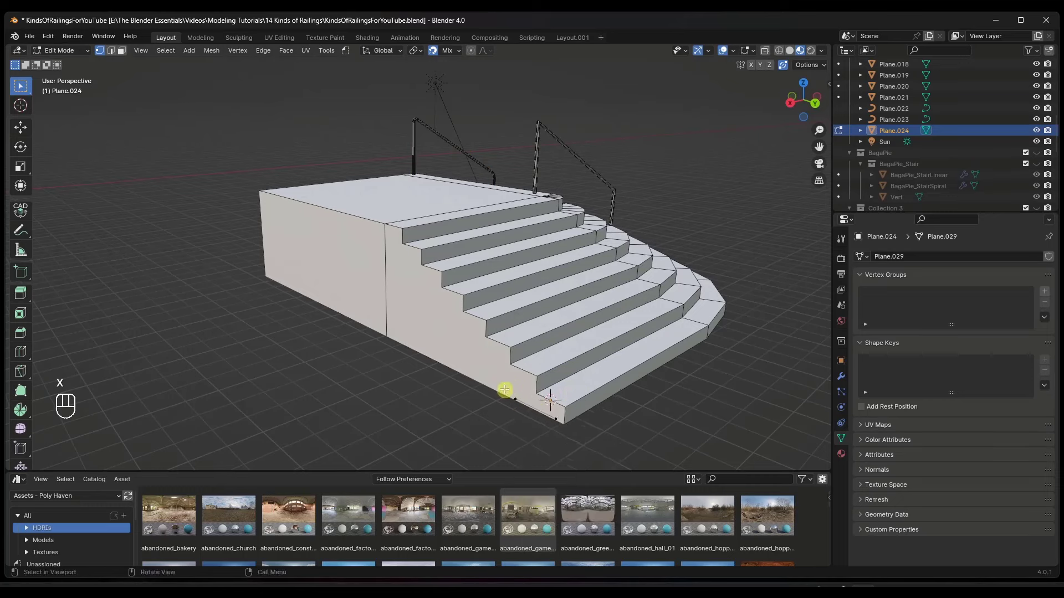
Snap the edge's two ends to the bottom tread and the landing along the straight side, and extrude it 36 inches upward
{"action": "left_click", "coordinate": [557, 421]}
{"action": "key", "text": "g"}
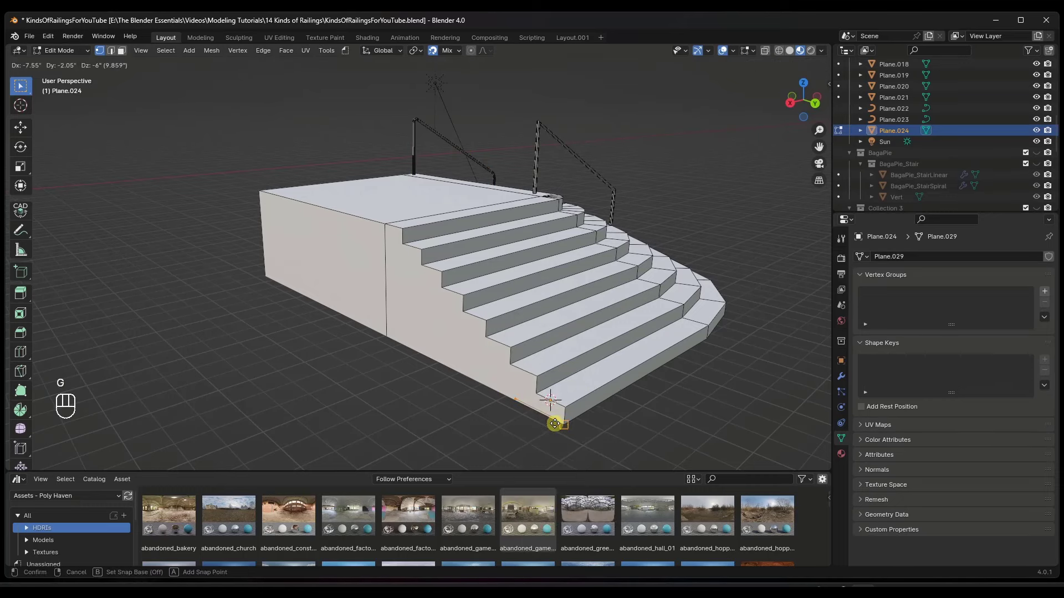
{"action": "left_click", "coordinate": [547, 400]}
{"action": "left_click", "coordinate": [512, 382]}
{"action": "key", "text": "g"}
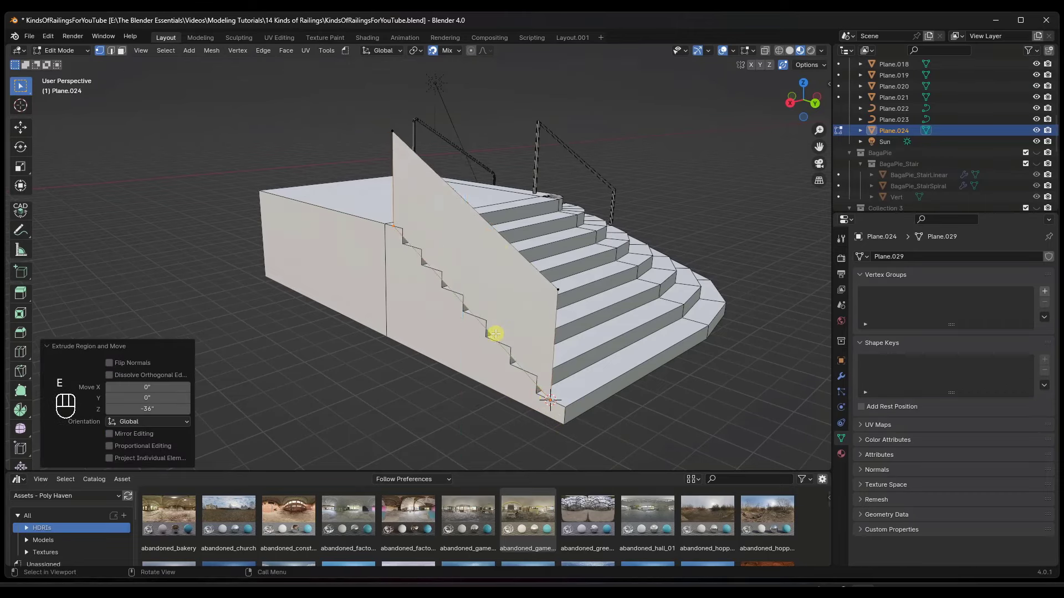
{"action": "middle_click_drag", "start_coordinate": [493, 332], "coordinate": [480, 296]}
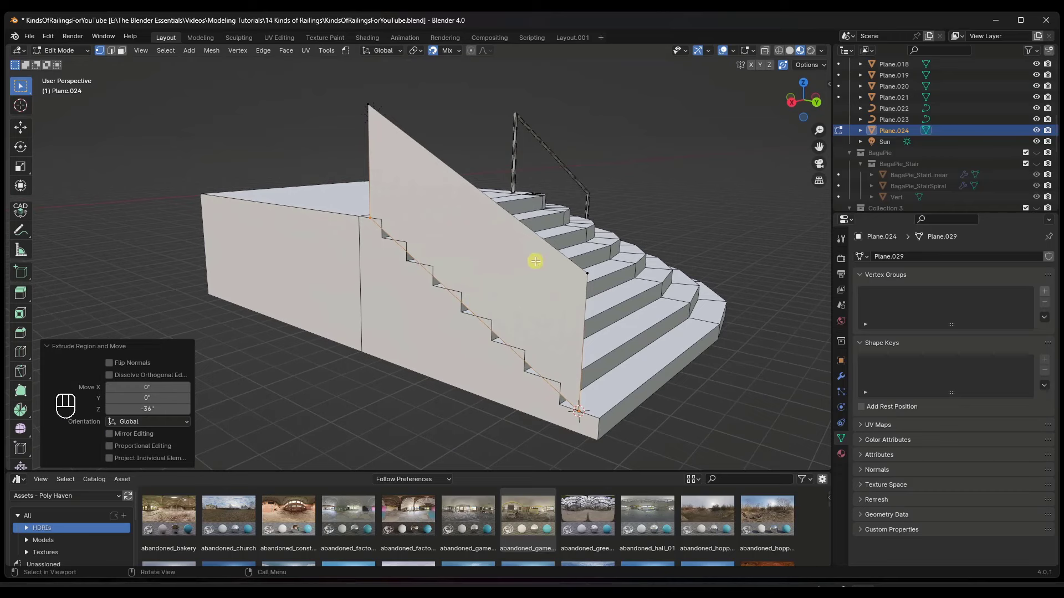
Add two evenly spaced loop cuts along the sloped railing panel, without sliding them
{"action": "key", "text": "ctrl+r"}
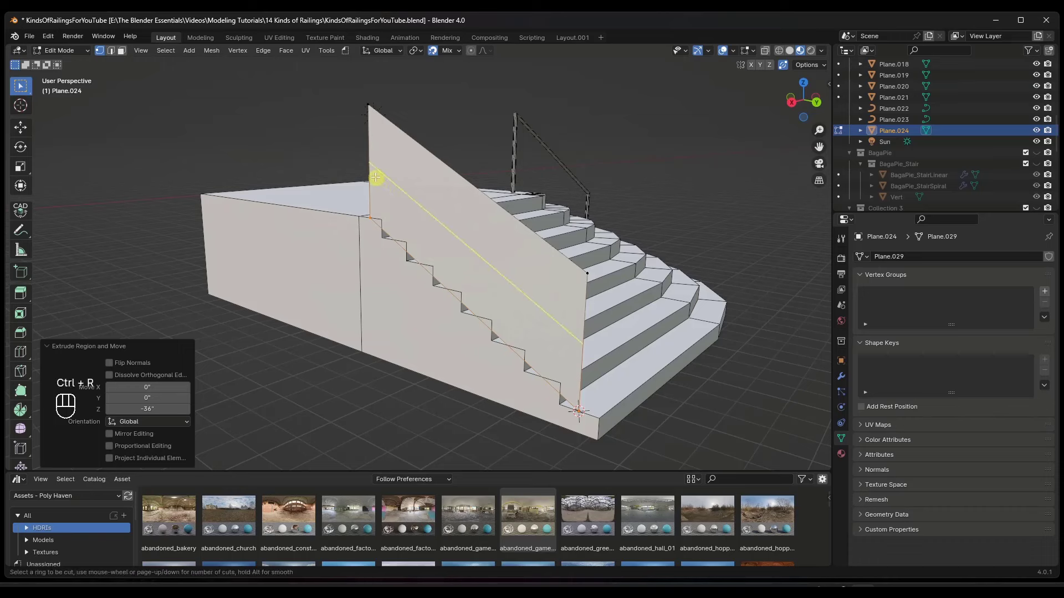
{"action": "scroll", "coordinate": [368, 171], "scroll_direction": "up", "scroll_amount": 1}
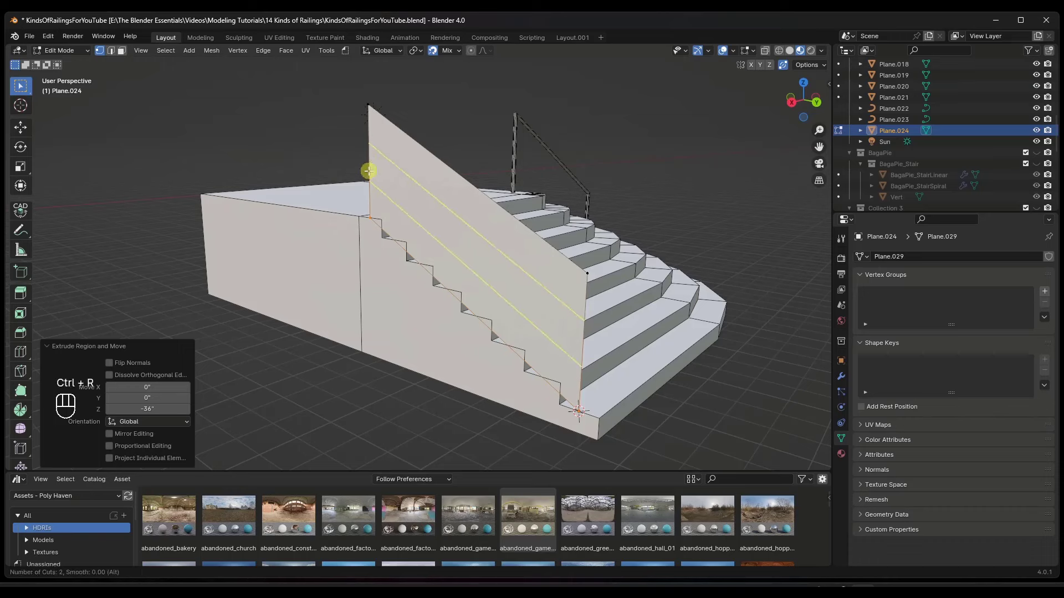
{"action": "left_click", "coordinate": [368, 172]}
{"action": "right_click", "coordinate": [369, 170]}
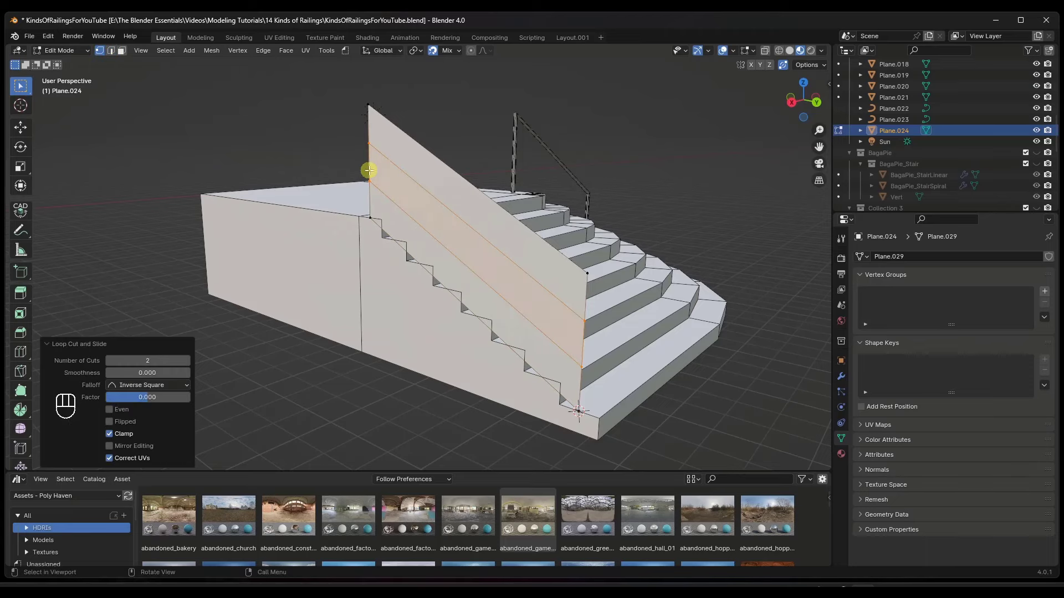
Duplicate the cut railing panel and move the copy about 86.1 inches along negative X across the stairs
{"action": "mouse_move", "coordinate": [560, 297]}
{"action": "middle_mouse_down"}
{"action": "mouse_move", "coordinate": [577, 294]}
{"action": "mouse_move", "coordinate": [567, 298]}
{"action": "middle_mouse_up"}
{"action": "key", "text": "Tab"}
{"action": "key", "text": "shift+d"}
{"action": "key", "text": "y"}
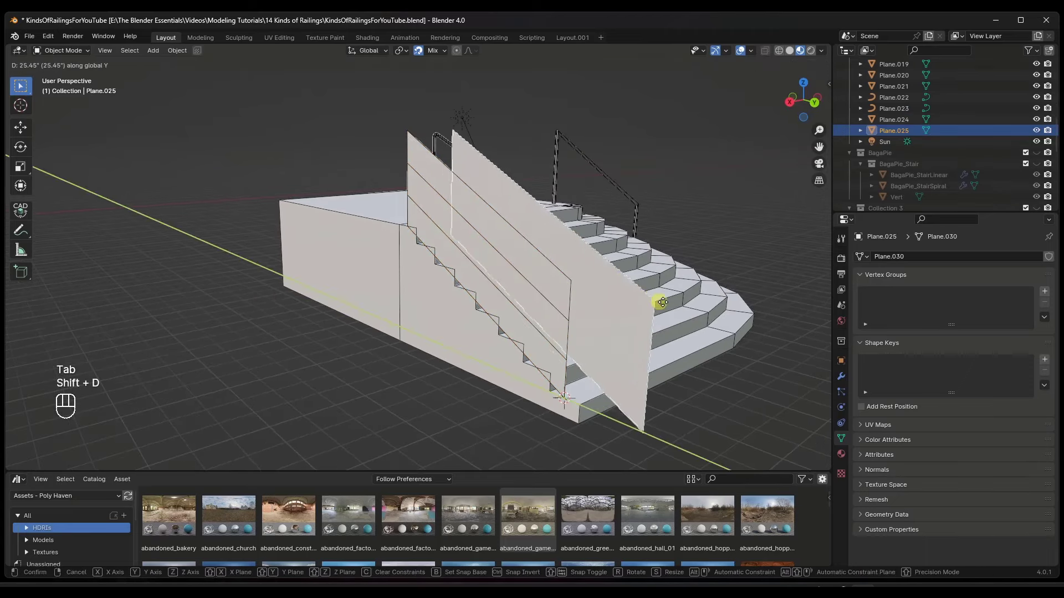
{"action": "key", "text": "x"}
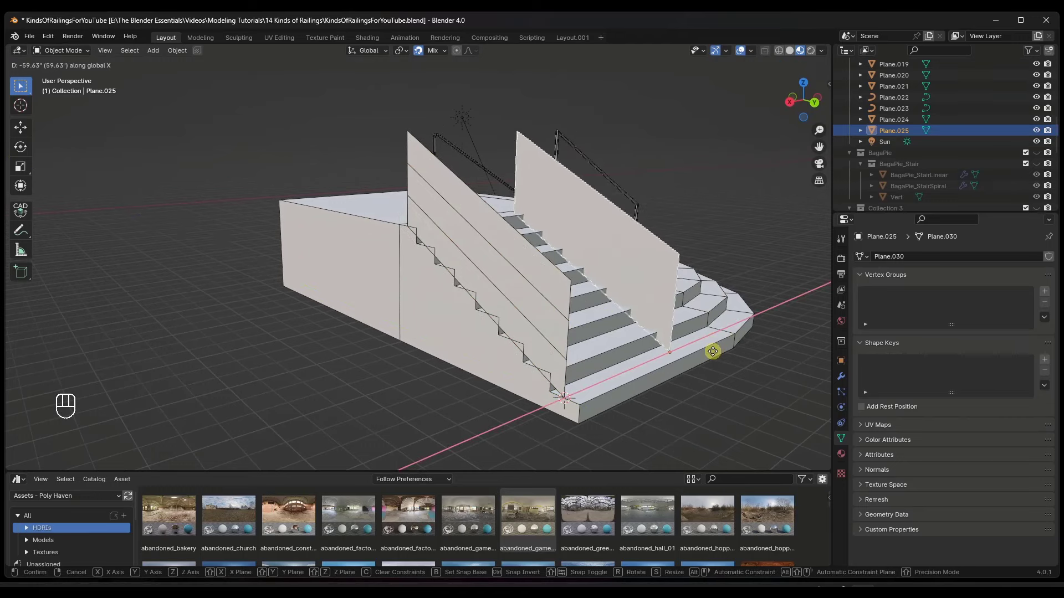
{"action": "left_click", "coordinate": [789, 400]}
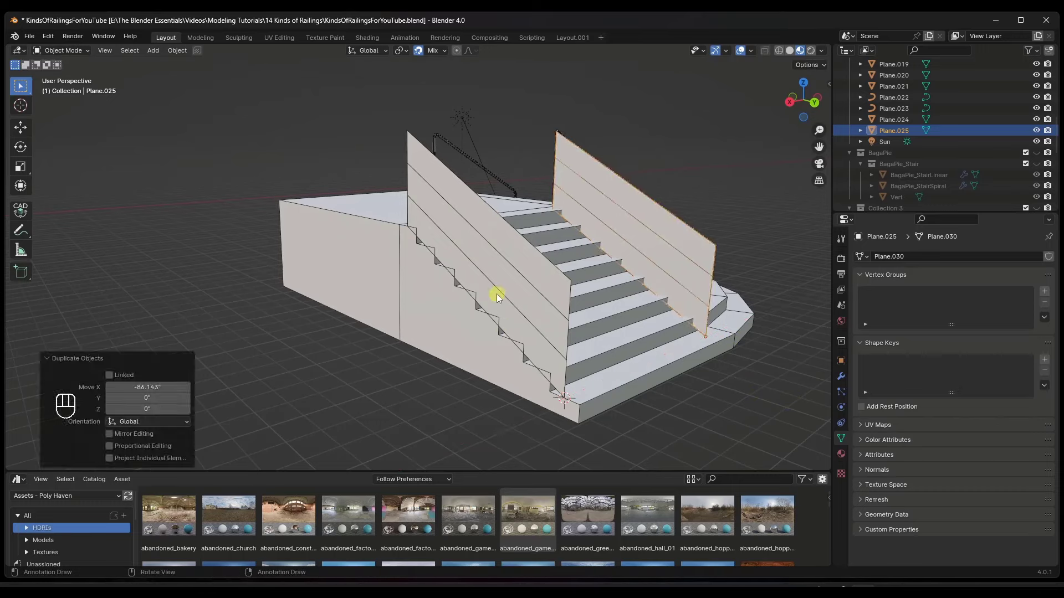
Delete the lowest sloped edge of the original railing panel on the straight side in Edit Mode
{"action": "left_click", "coordinate": [525, 284]}
{"action": "scroll", "coordinate": [524, 284], "scroll_direction": "up", "scroll_amount": 3}
{"action": "middle_click_drag", "start_coordinate": [547, 289], "coordinate": [546, 277]}
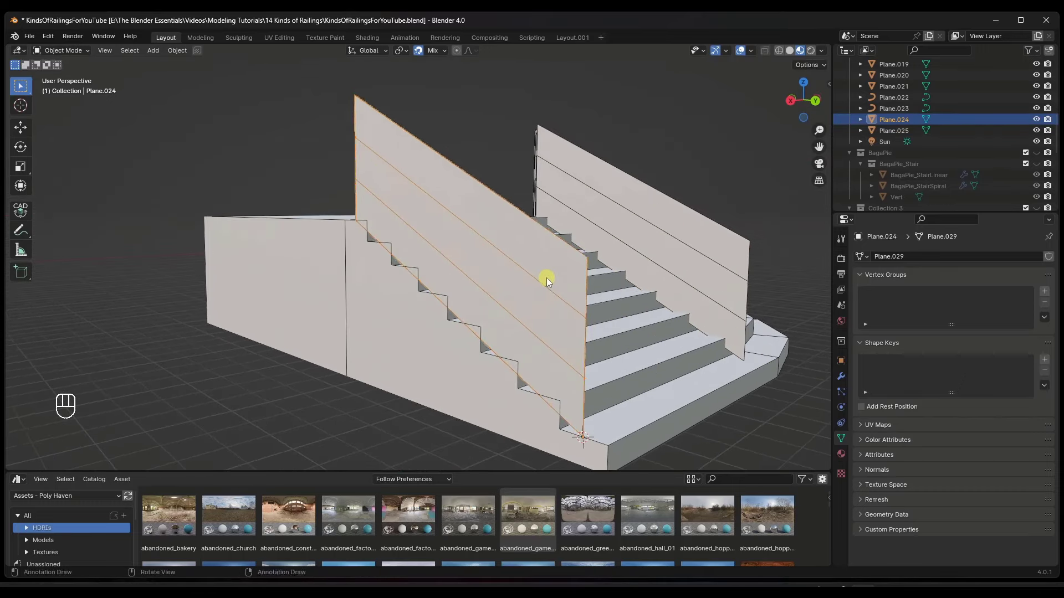
{"action": "key", "text": "Tab"}
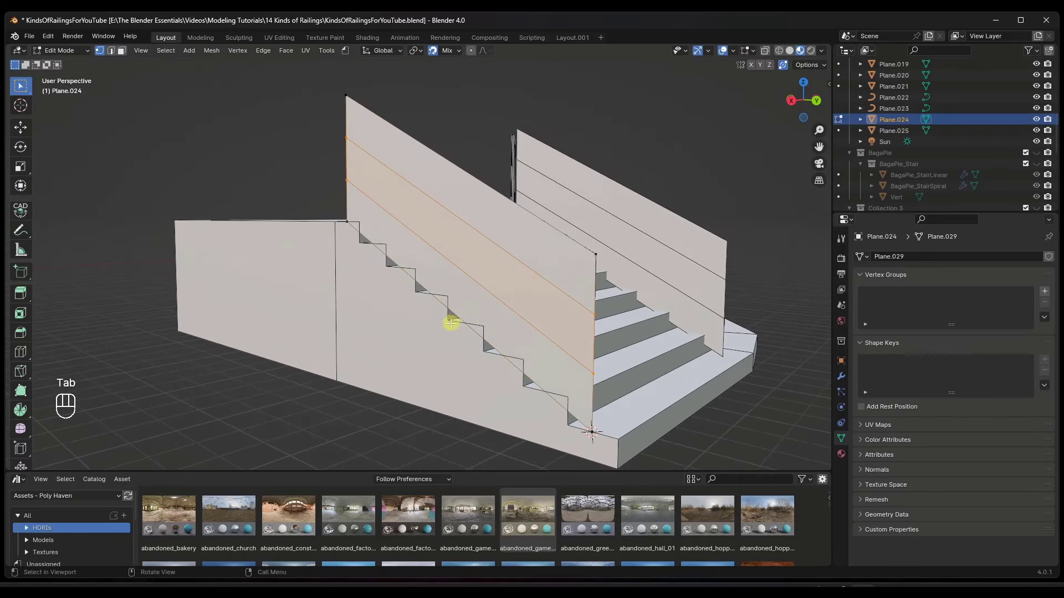
{"action": "key", "text": "2"}
{"action": "left_click", "coordinate": [450, 319]}
{"action": "key", "text": "x"}
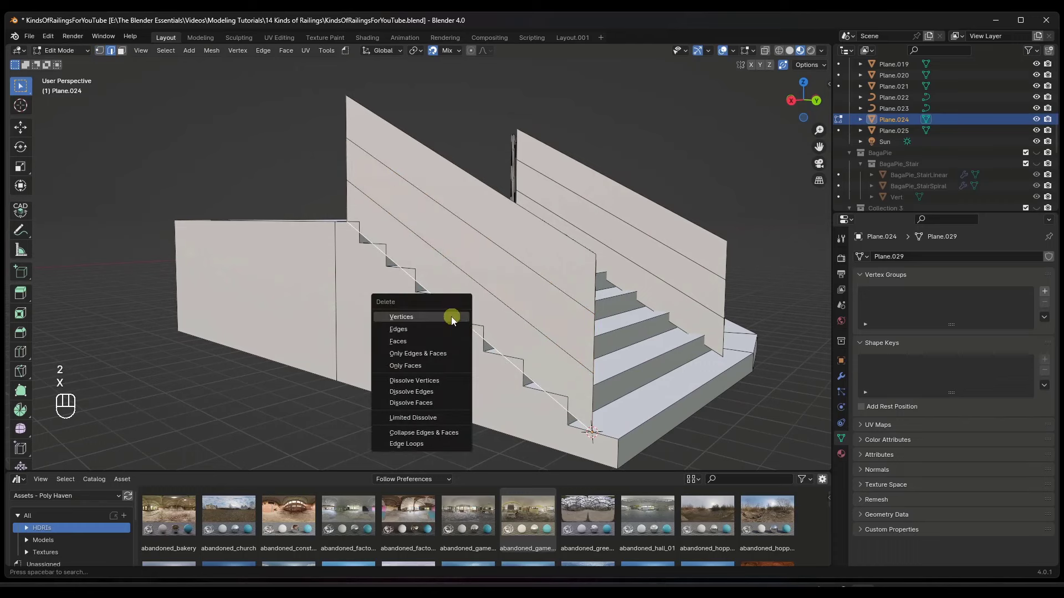
{"action": "left_click", "coordinate": [410, 331]}
Delete only the faces of the panel's two remaining sections, keeping their edges as the railing outline
{"action": "key", "text": "3"}
{"action": "left_click", "coordinate": [469, 249]}
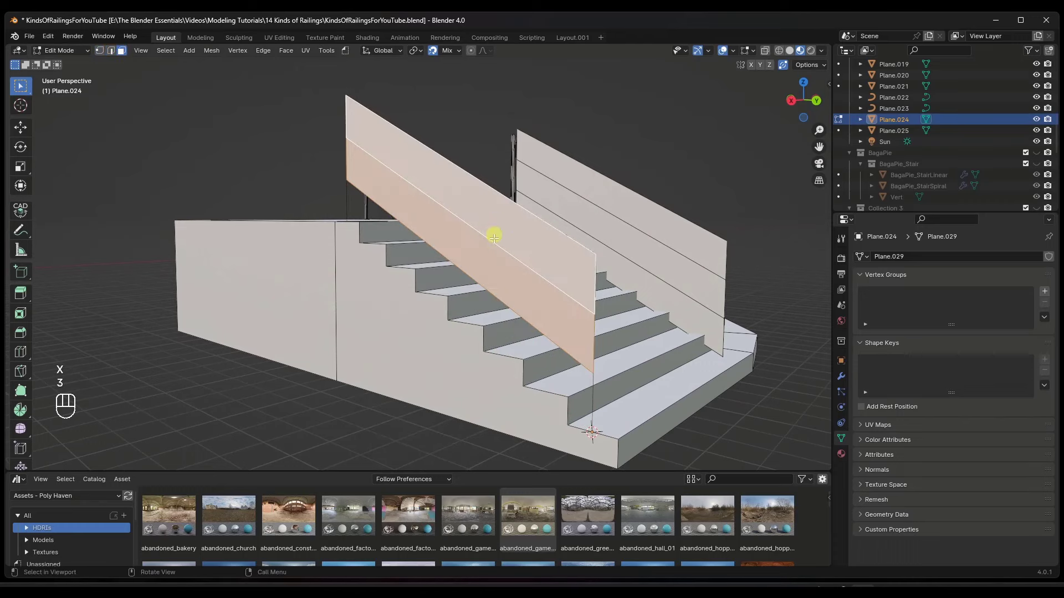
{"action": "key", "text": "x"}
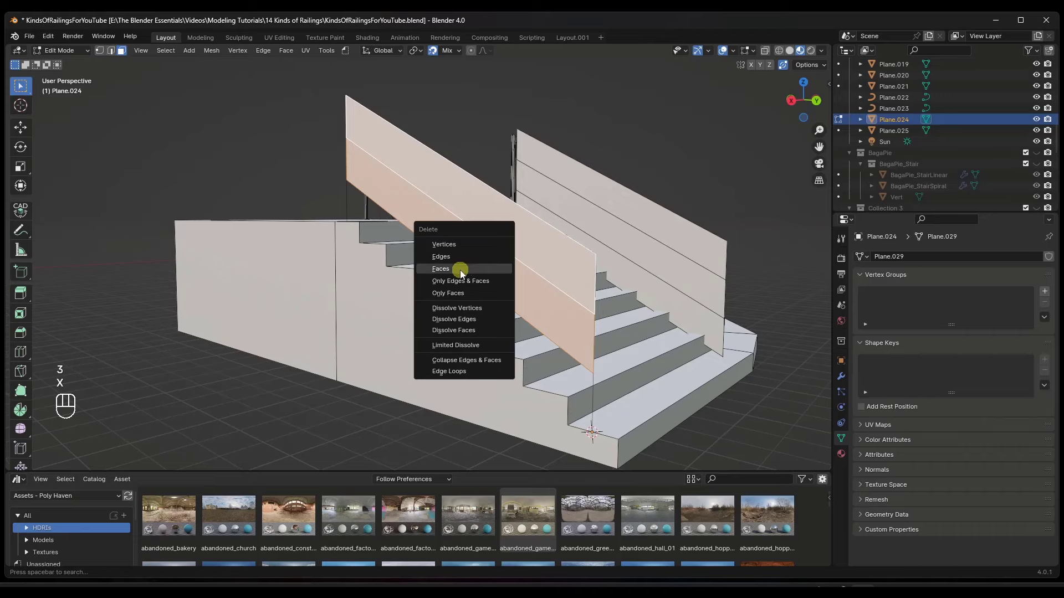
{"action": "left_click", "coordinate": [453, 293]}
{"action": "middle_click_drag", "start_coordinate": [510, 290], "coordinate": [542, 289]}
{"action": "key", "text": "Tab"}
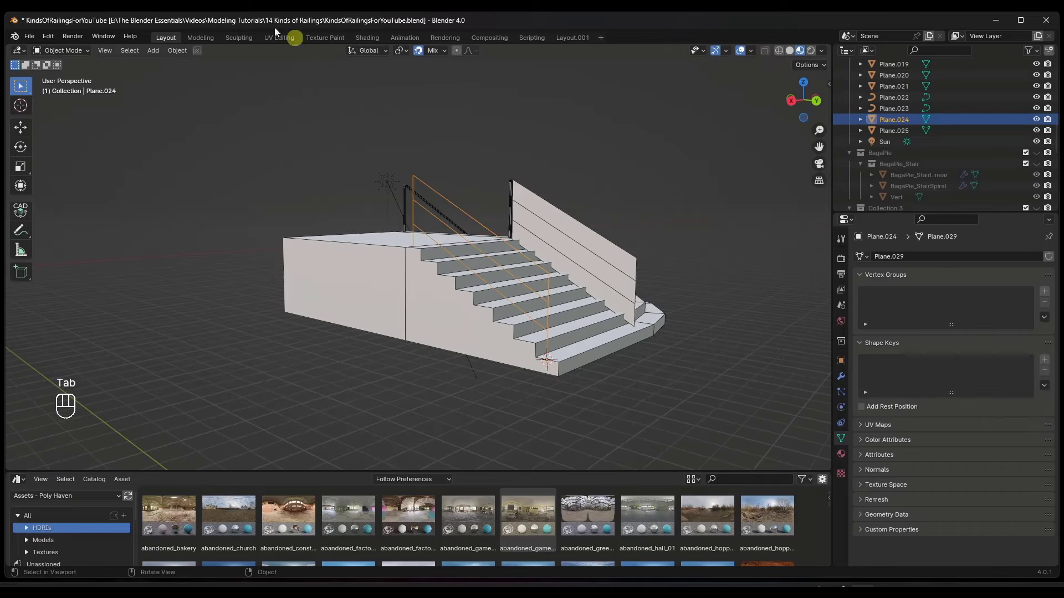
Convert the three-rail edge outline to a curve
{"action": "left_click", "coordinate": [177, 50]}
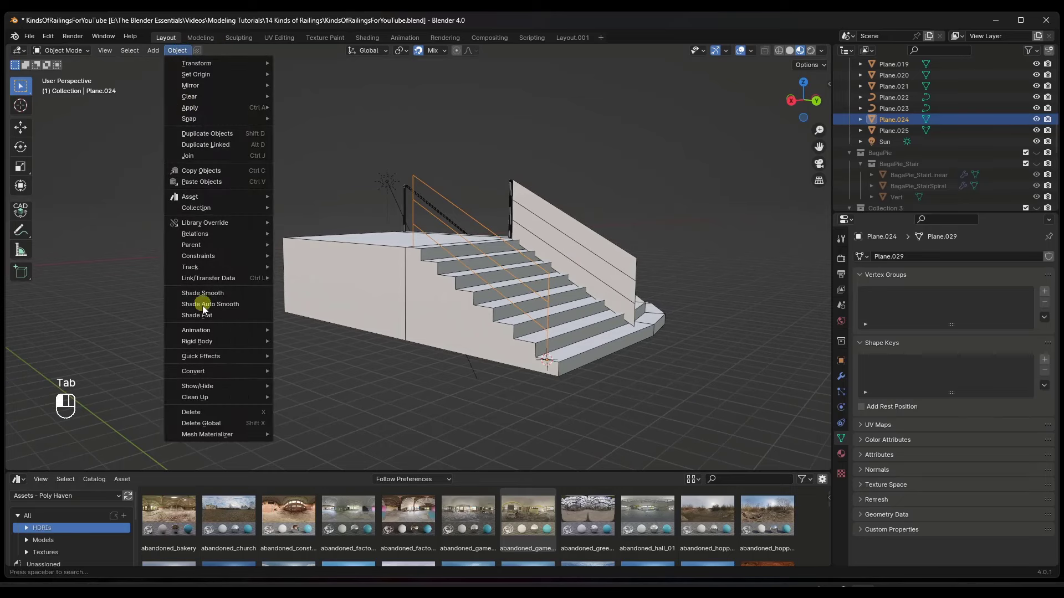
{"action": "mouse_move", "coordinate": [202, 374]}
{"action": "left_click", "coordinate": [311, 370]}
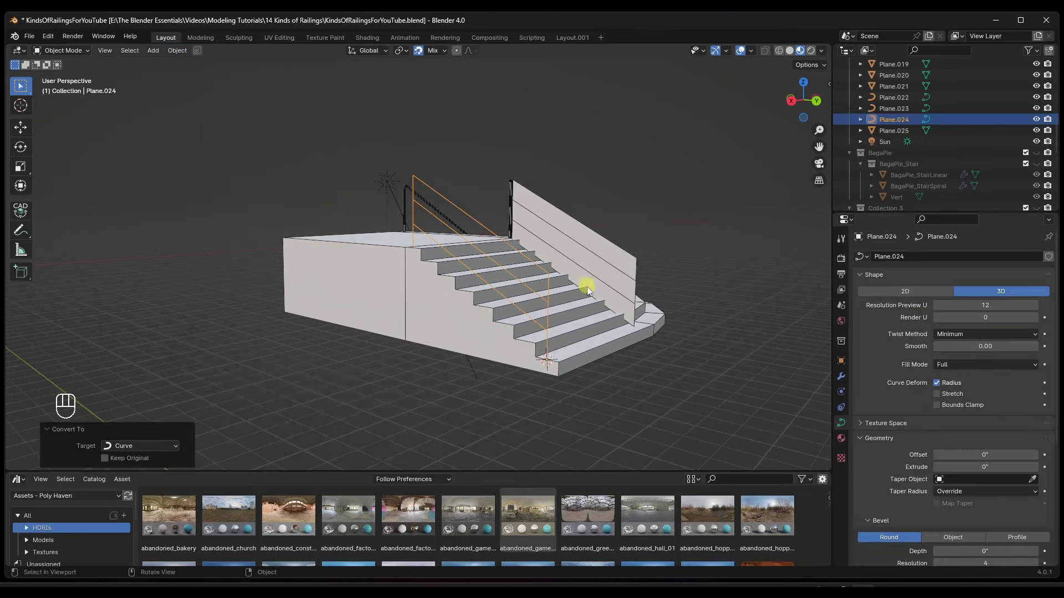
{"action": "scroll", "coordinate": [587, 287], "scroll_direction": "up", "scroll_amount": 2}
{"action": "left_click_drag", "start_coordinate": [1014, 454], "coordinate": [280, 400]}
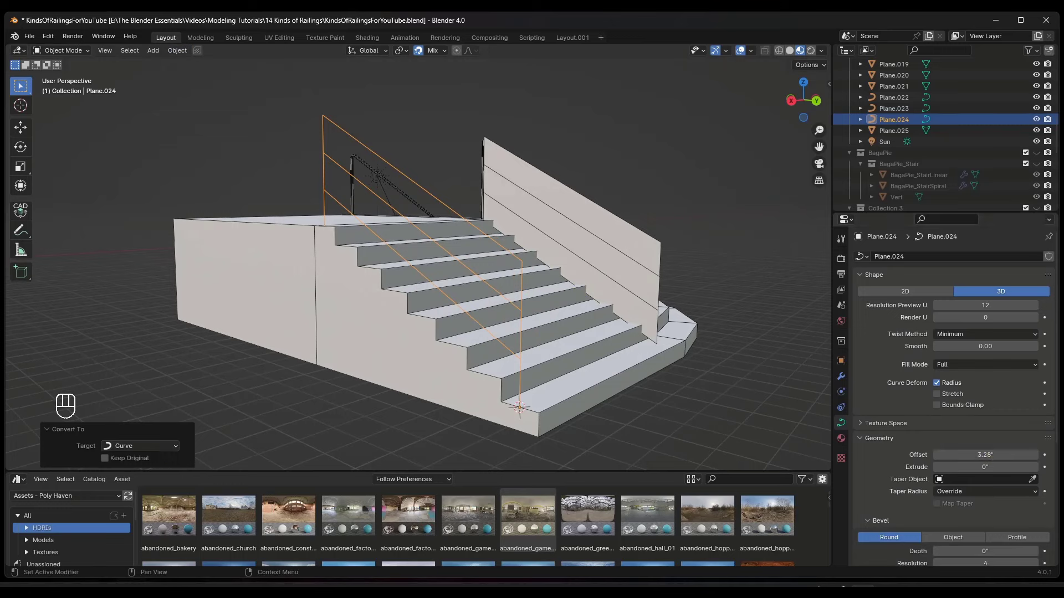
{"action": "left_click", "coordinate": [1004, 454]}
{"action": "type", "text": "0"}
{"action": "key", "text": "Return"}
Give the three-rail curve a round bevel with a depth of 1.09 inches
{"action": "scroll", "coordinate": [987, 497], "scroll_direction": "down", "scroll_amount": 4}
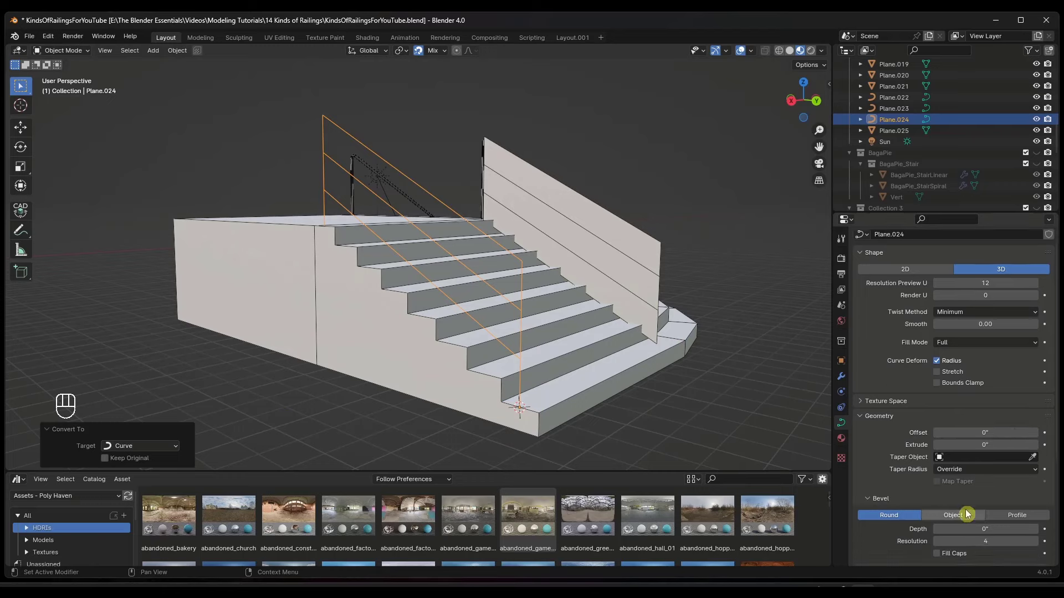
{"action": "left_click_drag", "start_coordinate": [955, 462], "coordinate": [759, 444]}
{"action": "scroll", "coordinate": [554, 308], "scroll_direction": "up", "scroll_amount": 6}
{"action": "scroll", "coordinate": [556, 320], "scroll_direction": "down", "scroll_amount": 5}
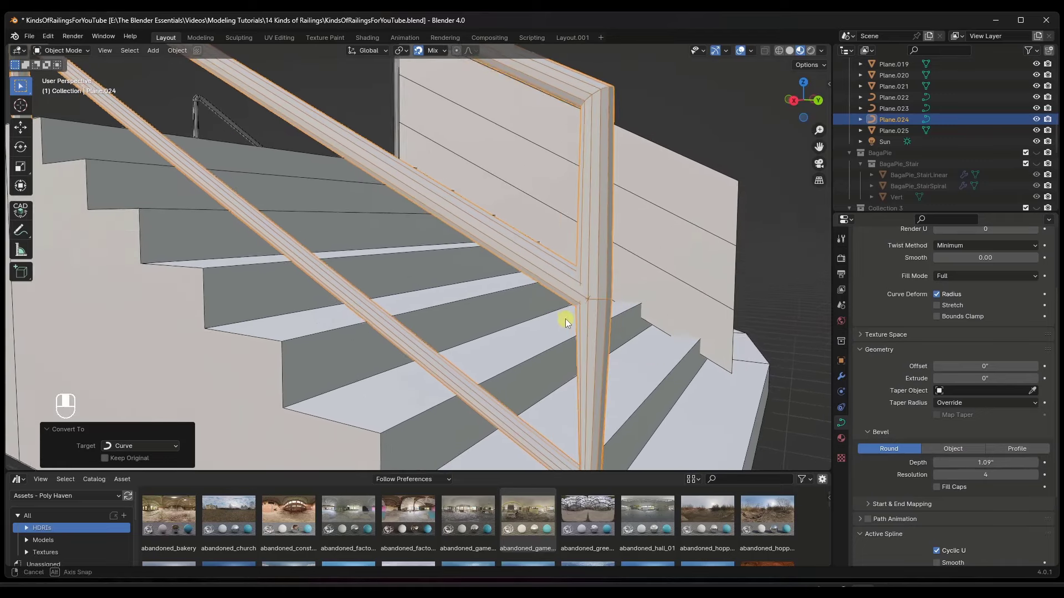
Examine the pipe thickness where the beveled rails meet the lower post, including the curve's control points in Edit Mode
{"action": "scroll", "coordinate": [608, 281], "scroll_direction": "up", "scroll_amount": 5}
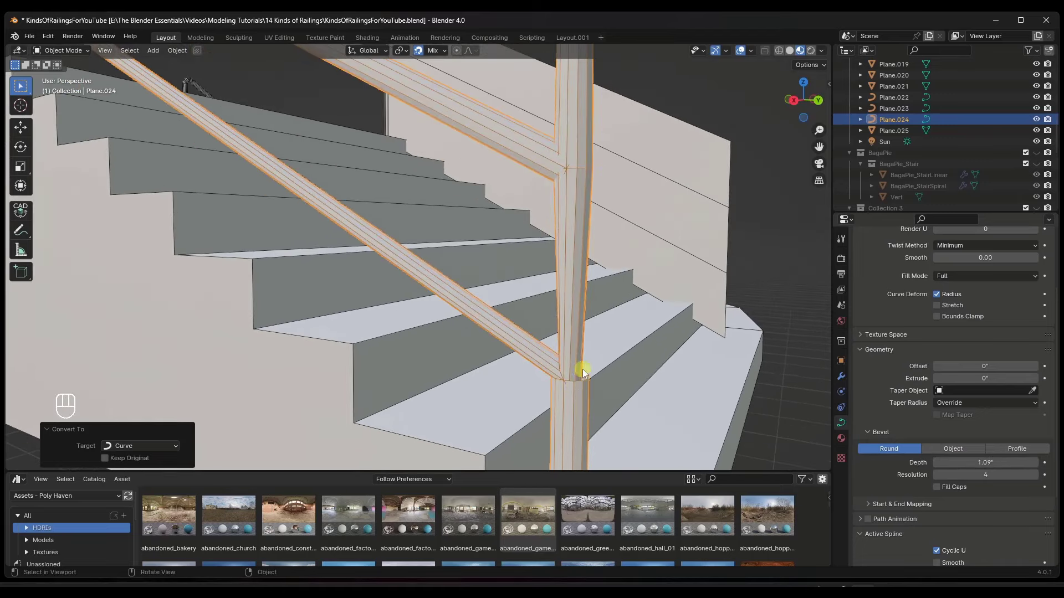
{"action": "scroll", "coordinate": [571, 368], "scroll_direction": "down", "scroll_amount": 5}
{"action": "key", "text": "Tab"}
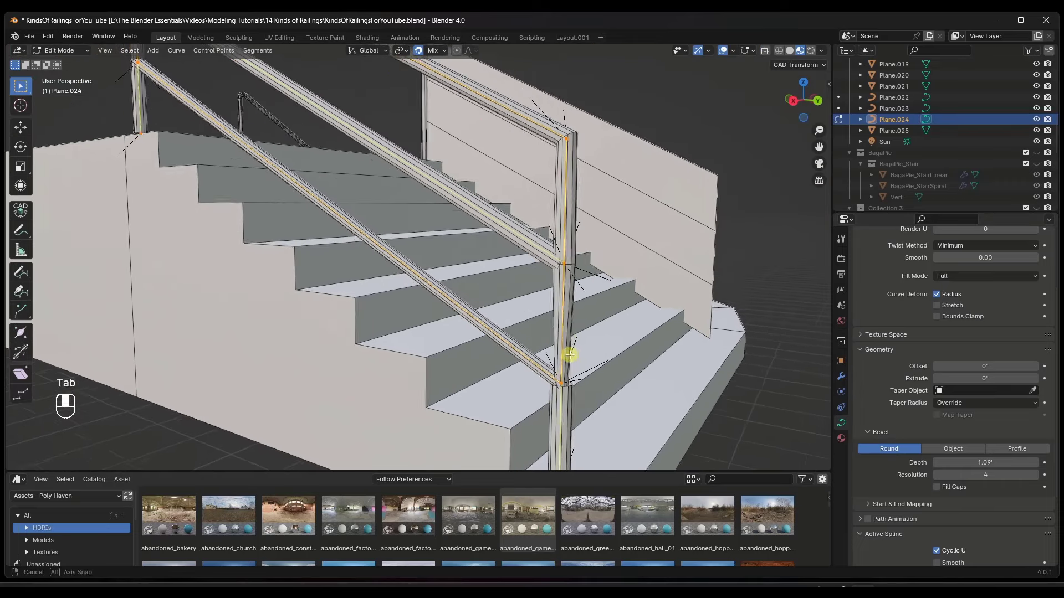
{"action": "scroll", "coordinate": [575, 351], "scroll_direction": "down", "scroll_amount": 2}
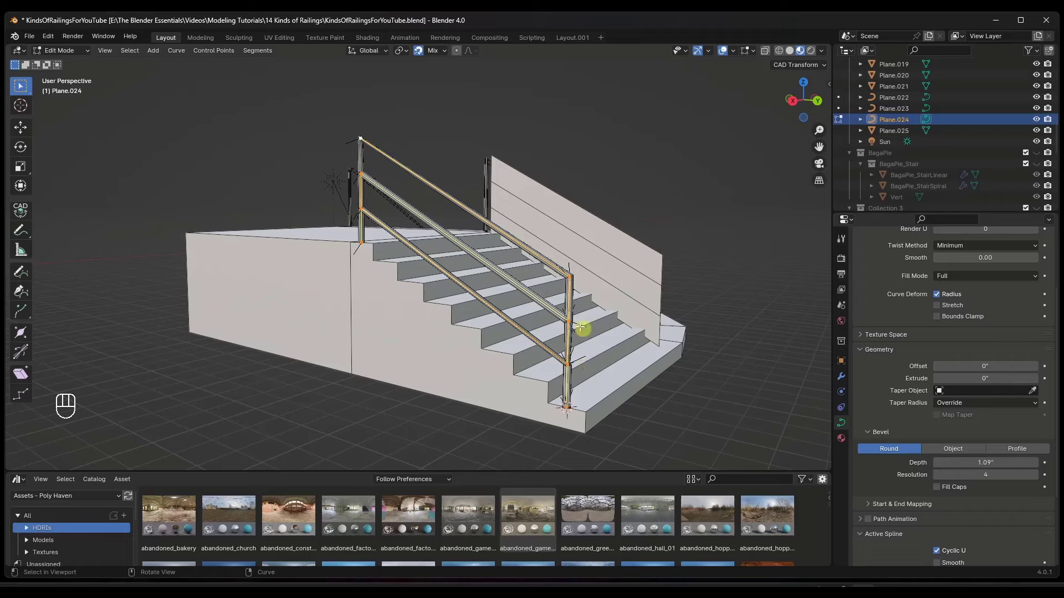
{"action": "middle_click_drag", "start_coordinate": [589, 340], "coordinate": [545, 354]}
{"action": "scroll", "coordinate": [572, 311], "scroll_direction": "up", "scroll_amount": 5}
{"action": "scroll", "coordinate": [587, 328], "scroll_direction": "down", "scroll_amount": 5}
{"action": "key", "text": "Tab"}
Move the beveled three-rail railing along the X axis by about -78.46 inches to the far side of the stairs
{"action": "key", "text": "g"}
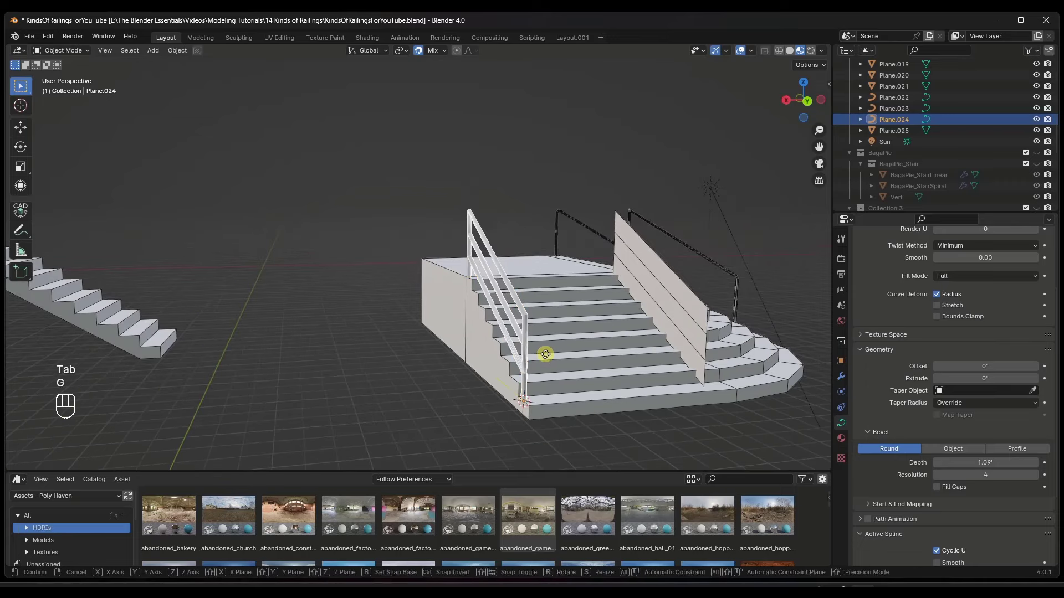
{"action": "key", "text": "y"}
{"action": "key", "text": "x"}
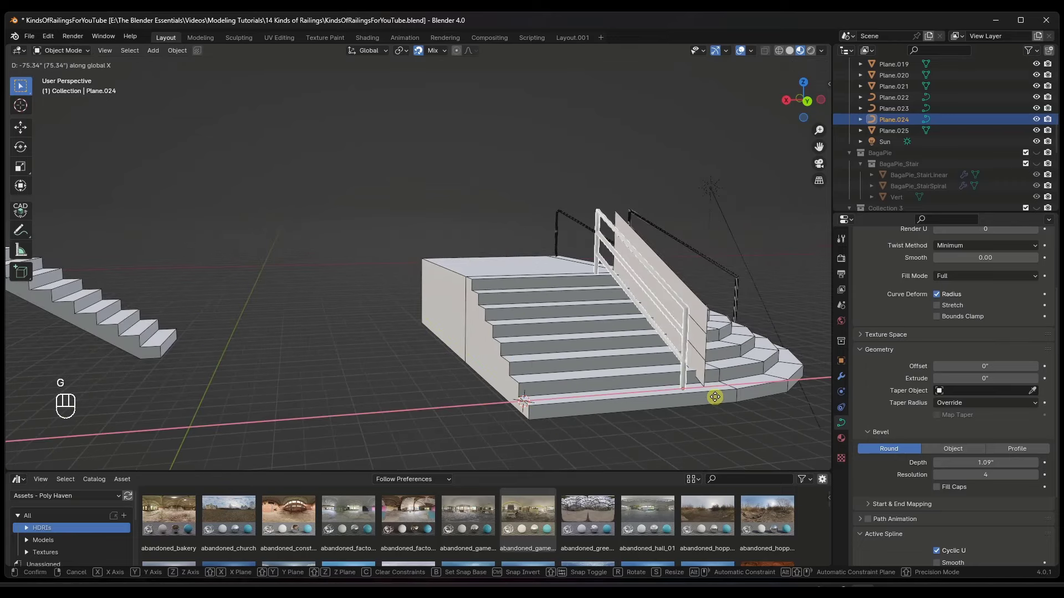
{"action": "left_click", "coordinate": [727, 432]}
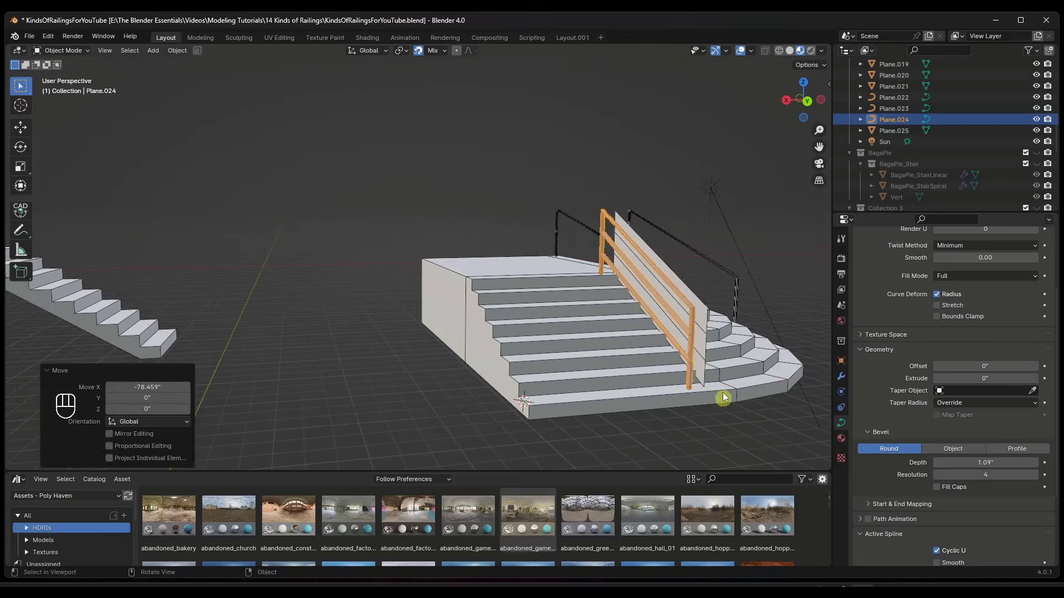
Move the remaining sloped panel along the X axis by about 76.65 inches to the near side of the stairs
{"action": "left_click", "coordinate": [703, 336]}
{"action": "key", "text": "g"}
{"action": "key", "text": "x"}
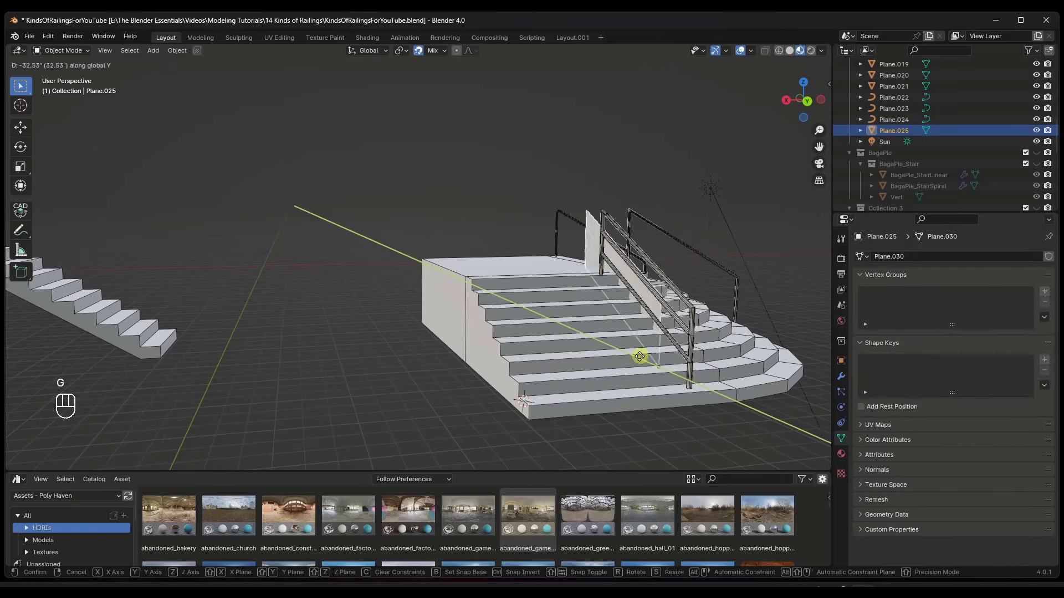
{"action": "left_click", "coordinate": [555, 405]}
{"action": "middle_click_drag", "start_coordinate": [553, 405], "coordinate": [507, 260]}
{"action": "middle_click_drag", "start_coordinate": [545, 302], "coordinate": [526, 301]}
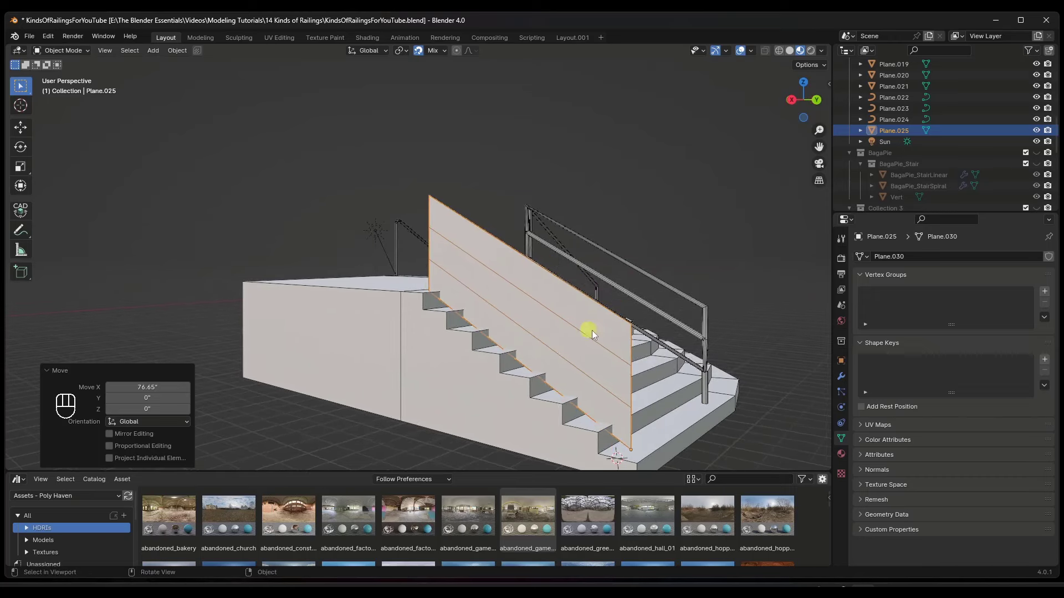
Delete the panel's lowest sloped edge together with its bottom face, keeping the vertical post edges
{"action": "scroll", "coordinate": [592, 330], "scroll_direction": "up", "scroll_amount": 2}
{"action": "scroll", "coordinate": [438, 203], "scroll_direction": "down", "scroll_amount": 3}
{"action": "scroll", "coordinate": [521, 257], "scroll_direction": "up", "scroll_amount": 2}
{"action": "middle_click_drag", "start_coordinate": [465, 256], "coordinate": [463, 251]}
{"action": "key", "text": "Tab"}
{"action": "left_click", "coordinate": [431, 304]}
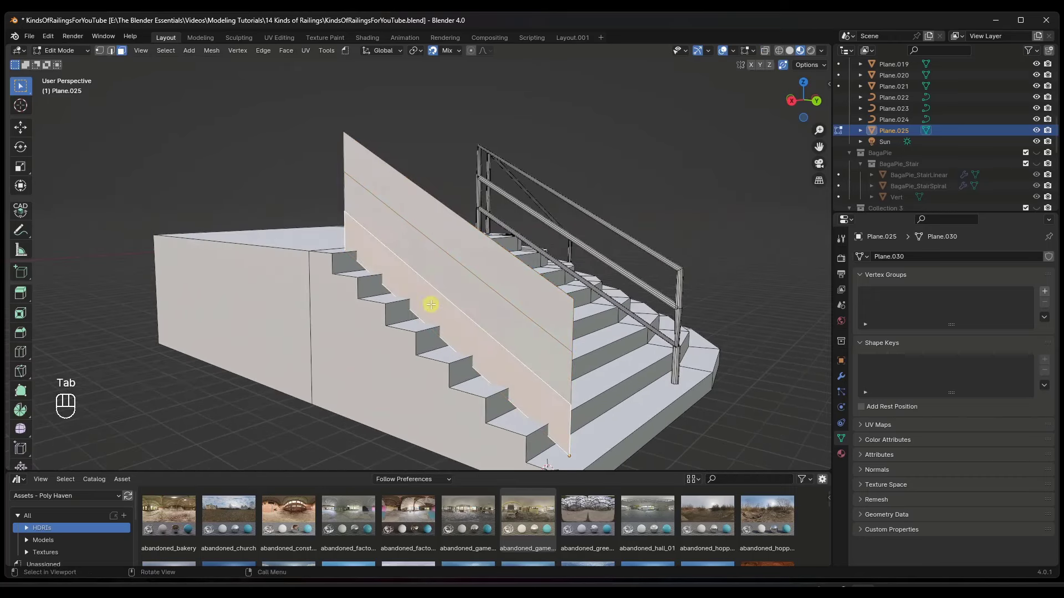
{"action": "key", "text": "2"}
{"action": "left_click", "coordinate": [481, 375]}
{"action": "key", "text": "x"}
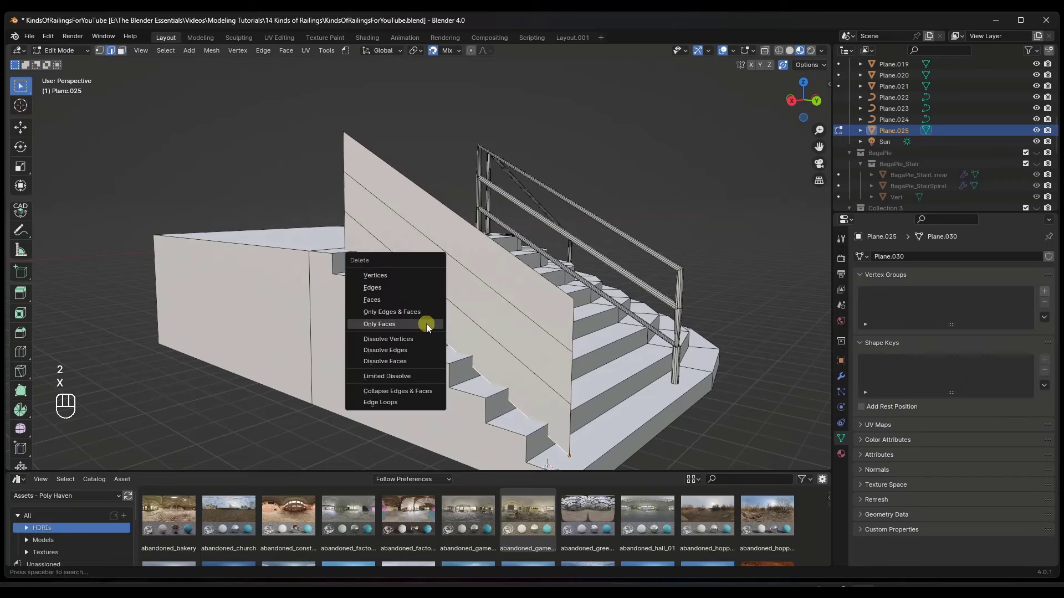
{"action": "left_click", "coordinate": [427, 287]}
{"action": "key", "text": "ctrl+z"}
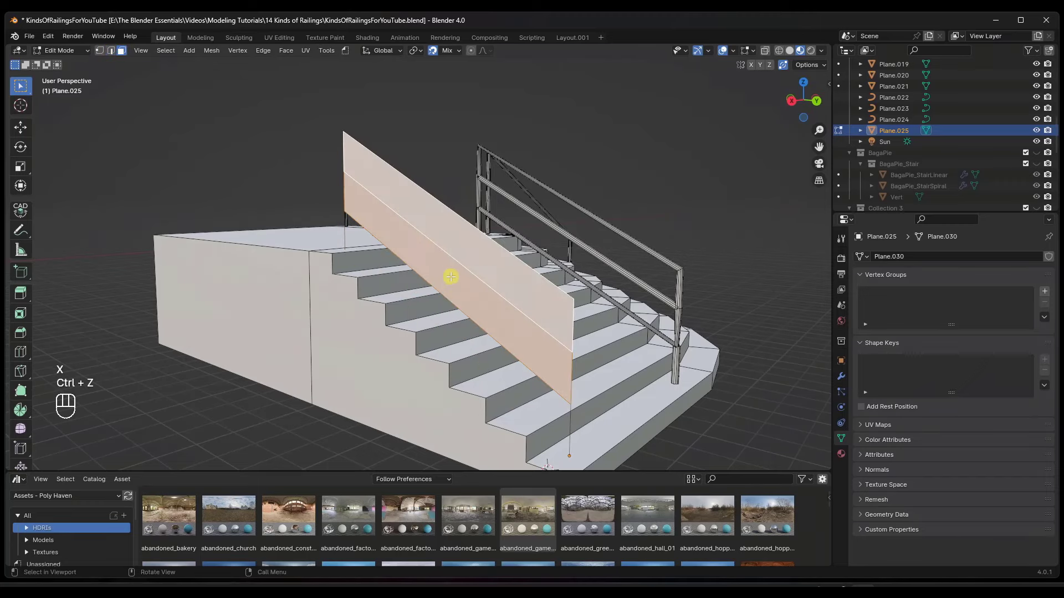
Delete only the two faces left in the panel, keeping their edges as the railing outline
{"action": "key", "text": "x"}
{"action": "left_click", "coordinate": [455, 297]}
{"action": "middle_click_drag", "start_coordinate": [471, 282], "coordinate": [478, 283]}
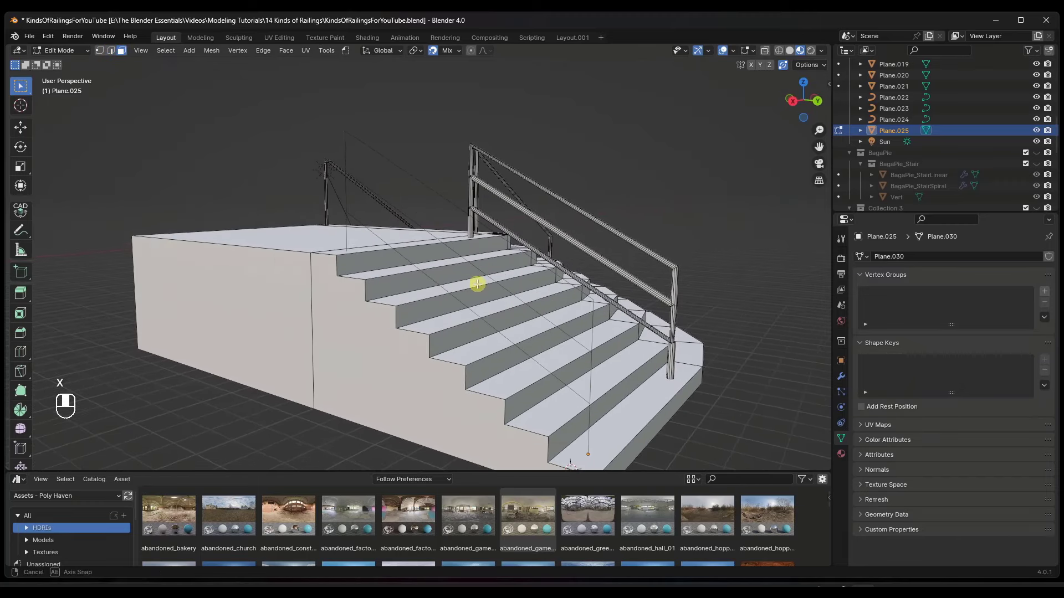
Separate the outline's middle and lower sloped edges into their own object
{"action": "left_click", "coordinate": [459, 260]}
{"action": "left_click", "coordinate": [462, 302], "text": "shift"}
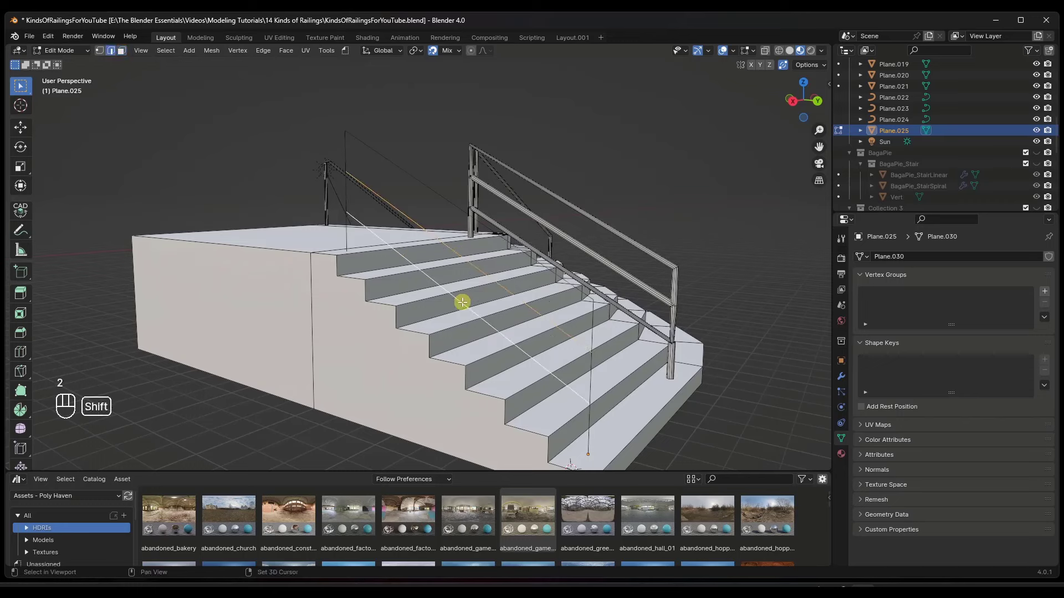
{"action": "key", "text": "F3"}
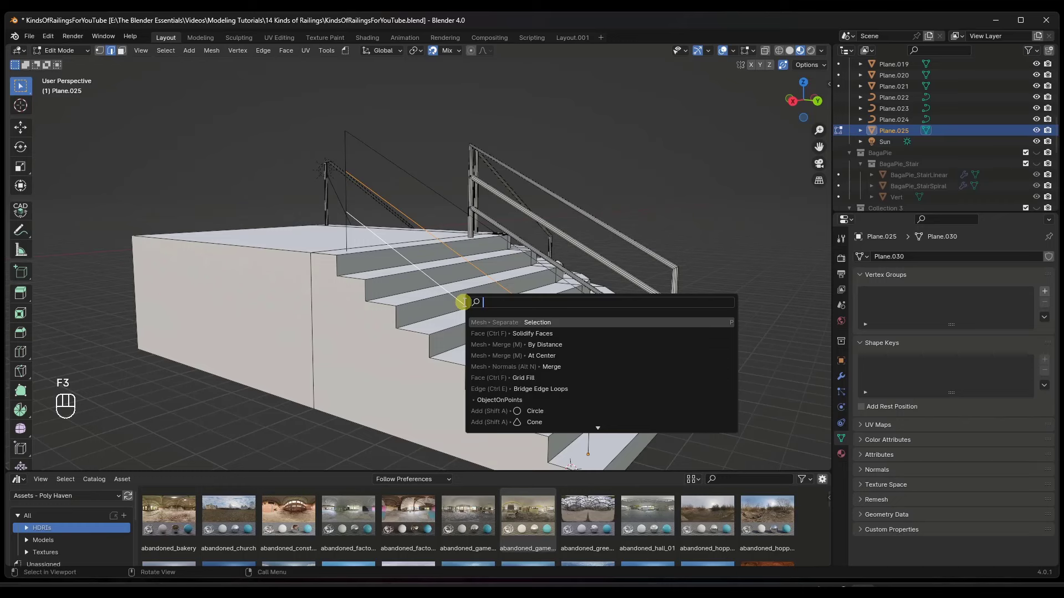
{"action": "type", "text": "separ"}
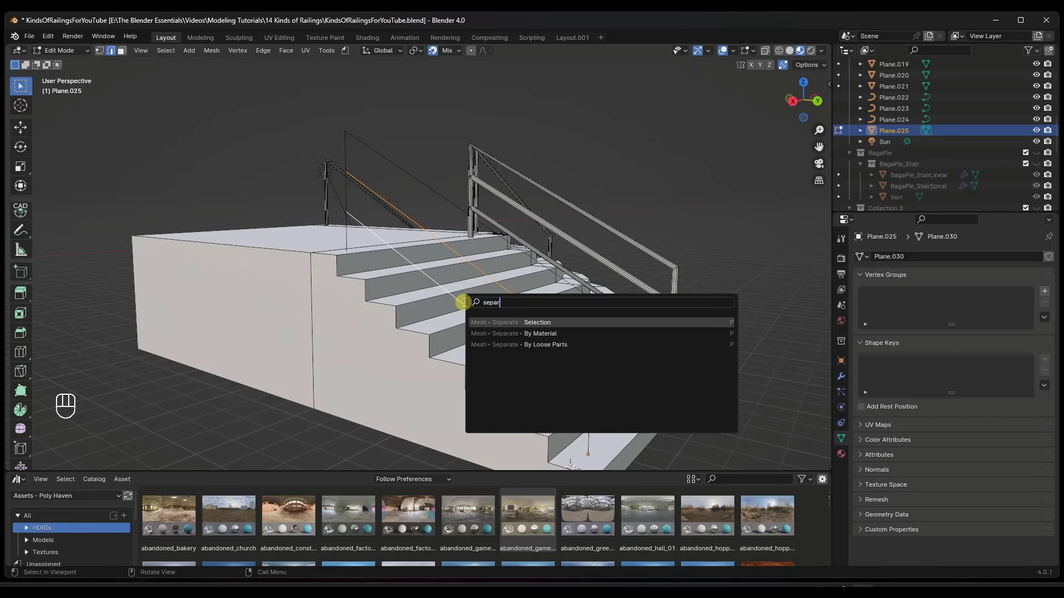
{"action": "left_click", "coordinate": [493, 324]}
{"action": "key", "text": "Tab"}
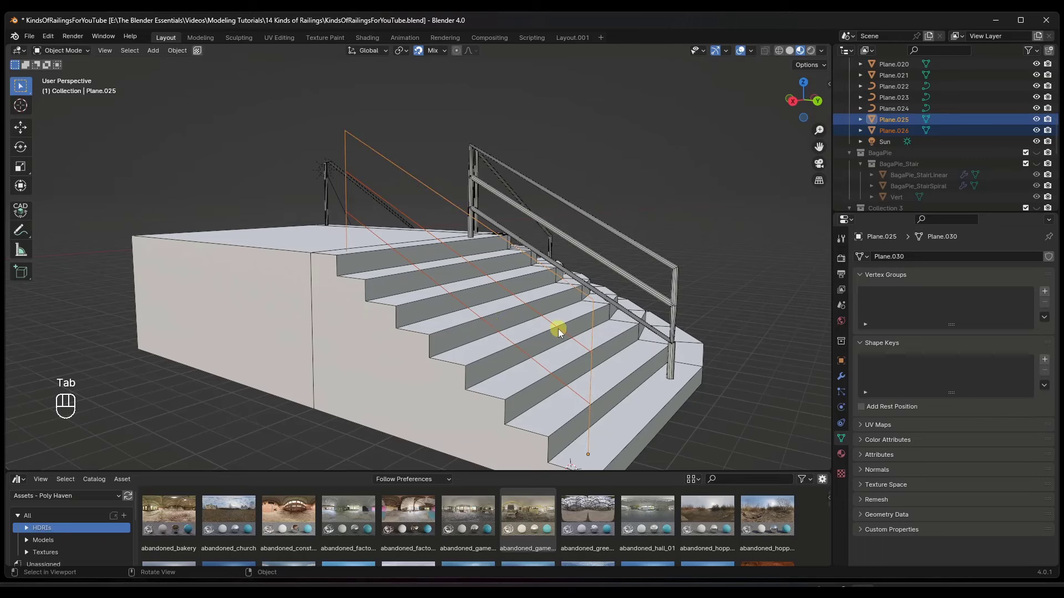
Round the two upper corners of the outer outline with a vertex bevel about 4.67 inches wide with 4 segments
{"action": "left_click", "coordinate": [557, 329]}
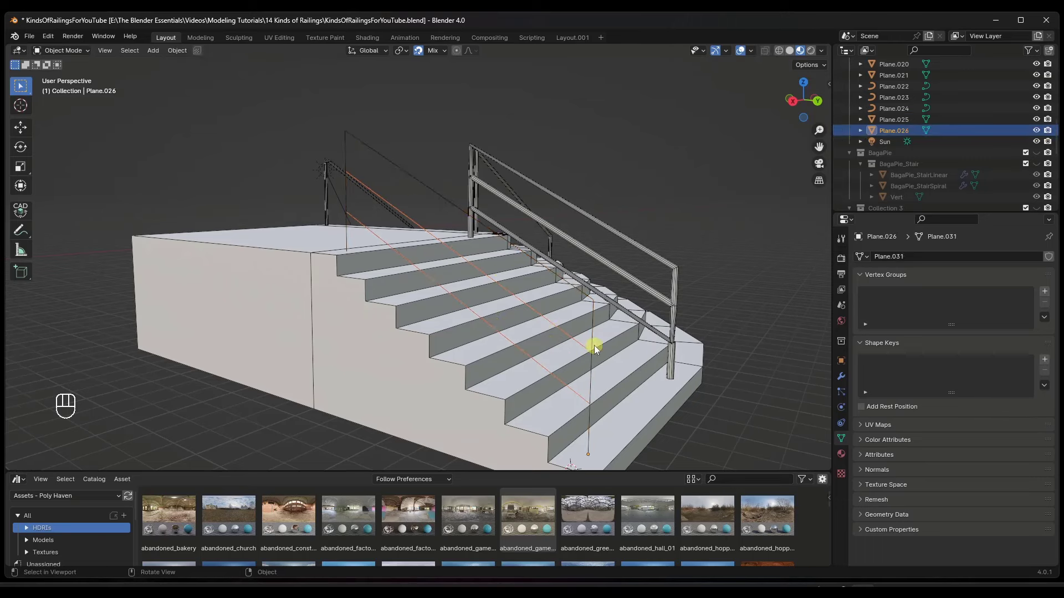
{"action": "left_click", "coordinate": [593, 304]}
{"action": "key", "text": "Tab"}
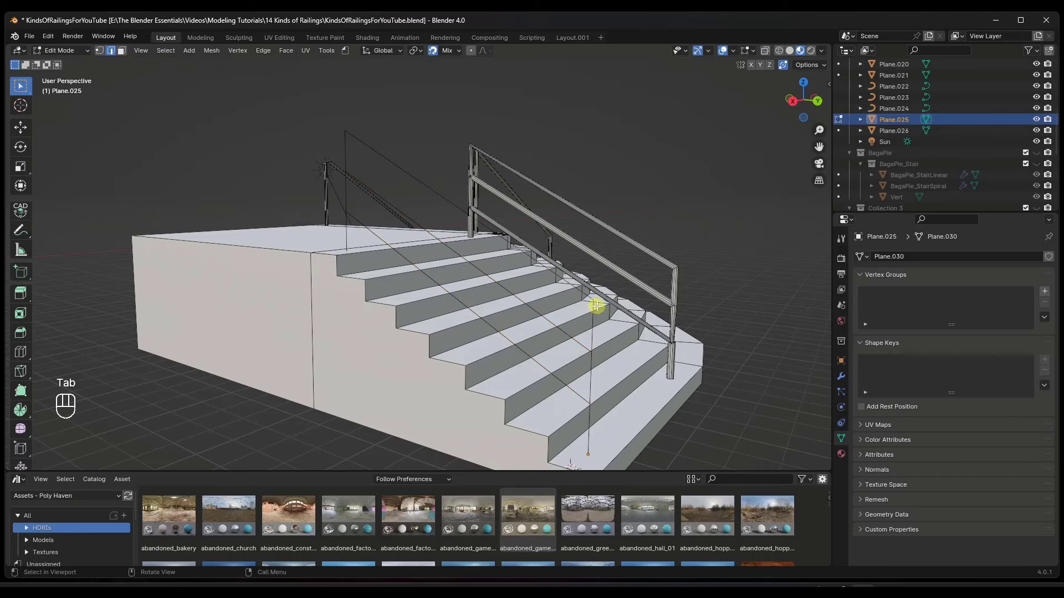
{"action": "key", "text": "1"}
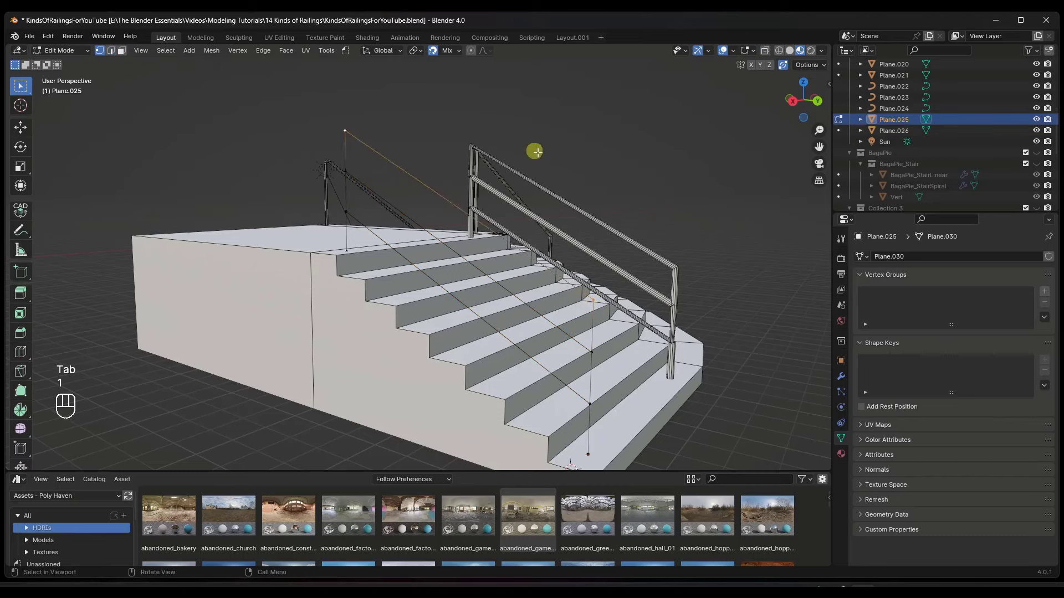
{"action": "key", "text": "ctrl+b"}
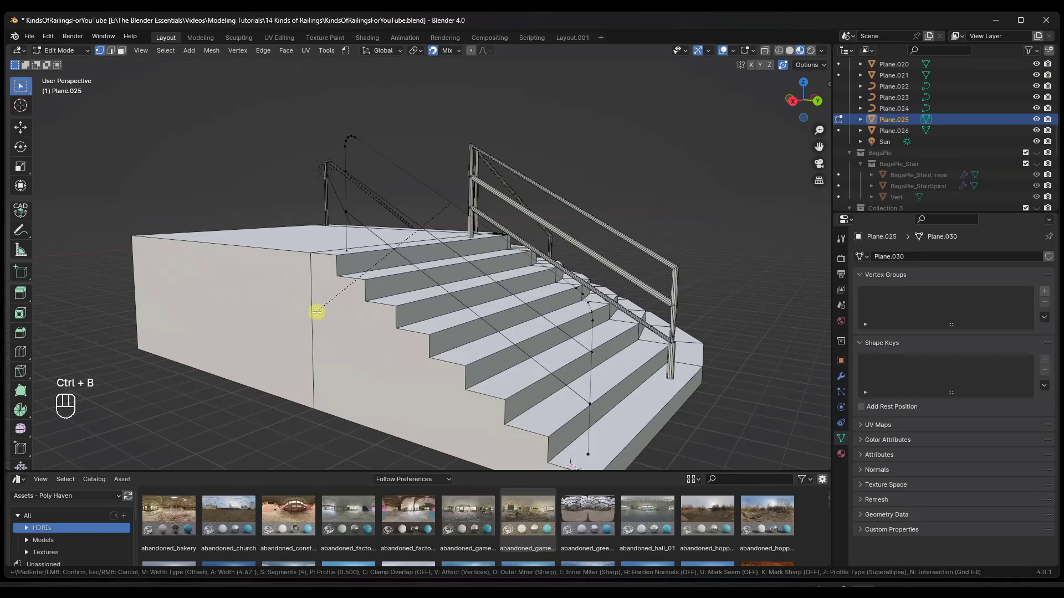
{"action": "left_click", "coordinate": [323, 311]}
{"action": "key", "text": "Tab"}
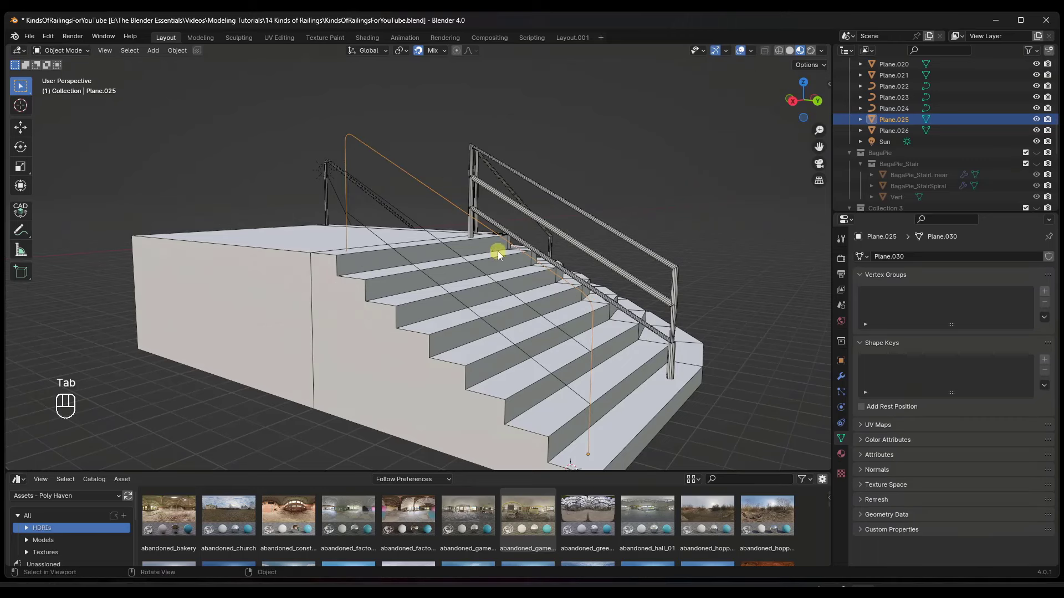
Convert the outer outline with the rounded corners to a curve
{"action": "left_click", "coordinate": [491, 280]}
{"action": "left_click", "coordinate": [523, 259]}
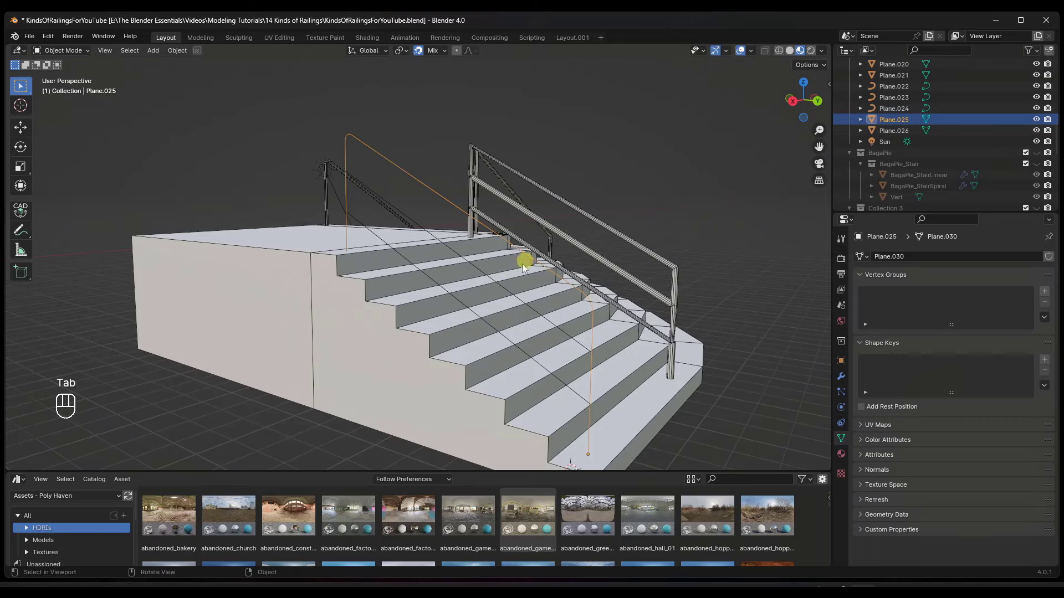
{"action": "left_click", "coordinate": [504, 289]}
{"action": "left_click", "coordinate": [375, 151]}
{"action": "left_click", "coordinate": [177, 50]}
{"action": "mouse_move", "coordinate": [209, 371]}
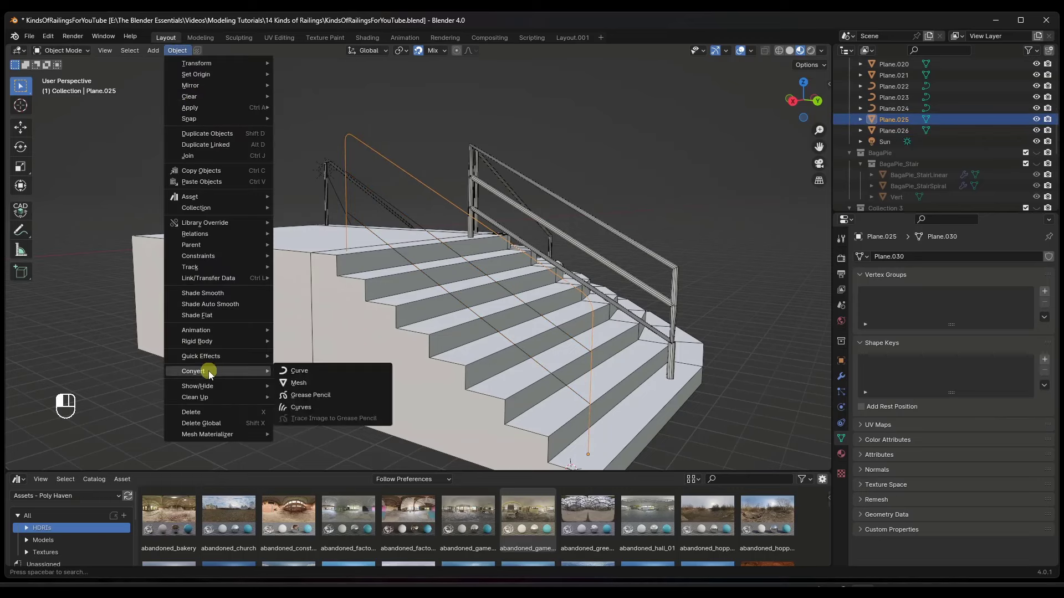
{"action": "left_click", "coordinate": [318, 369]}
Convert the separated pair of inner rail edges to a curve
{"action": "left_click", "coordinate": [510, 291]}
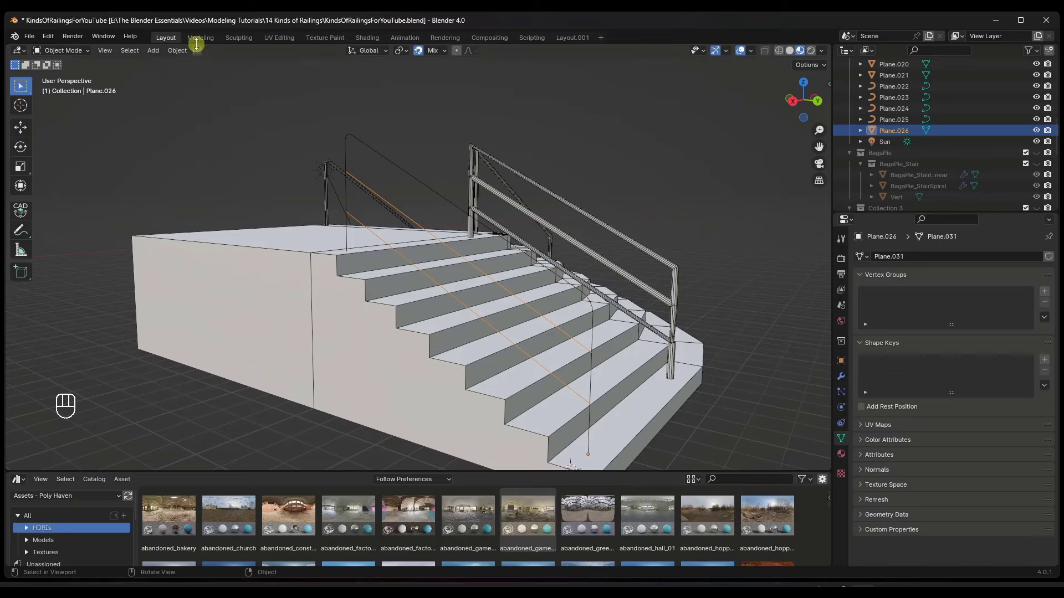
{"action": "left_click", "coordinate": [180, 51]}
{"action": "mouse_move", "coordinate": [202, 371]}
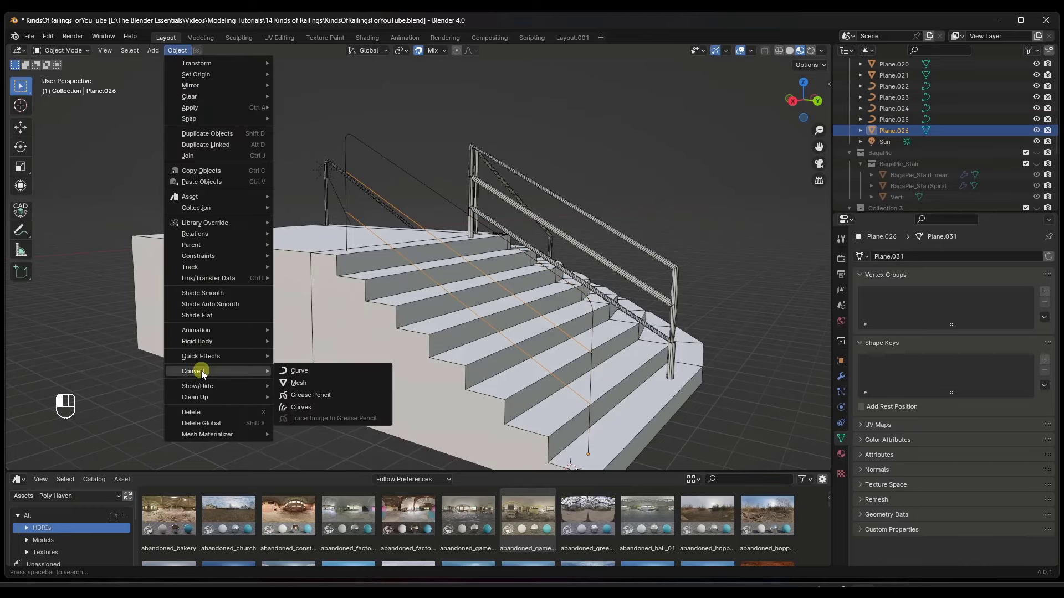
{"action": "left_click", "coordinate": [308, 372]}
Give the outer railing curve a round bevel, trying a depth of 1 inch before settling on 0.5 inches
{"action": "left_click", "coordinate": [540, 262]}
{"action": "middle_click_drag", "start_coordinate": [380, 201], "coordinate": [688, 221]}
{"action": "scroll", "coordinate": [1002, 386], "scroll_direction": "down", "scroll_amount": 5}
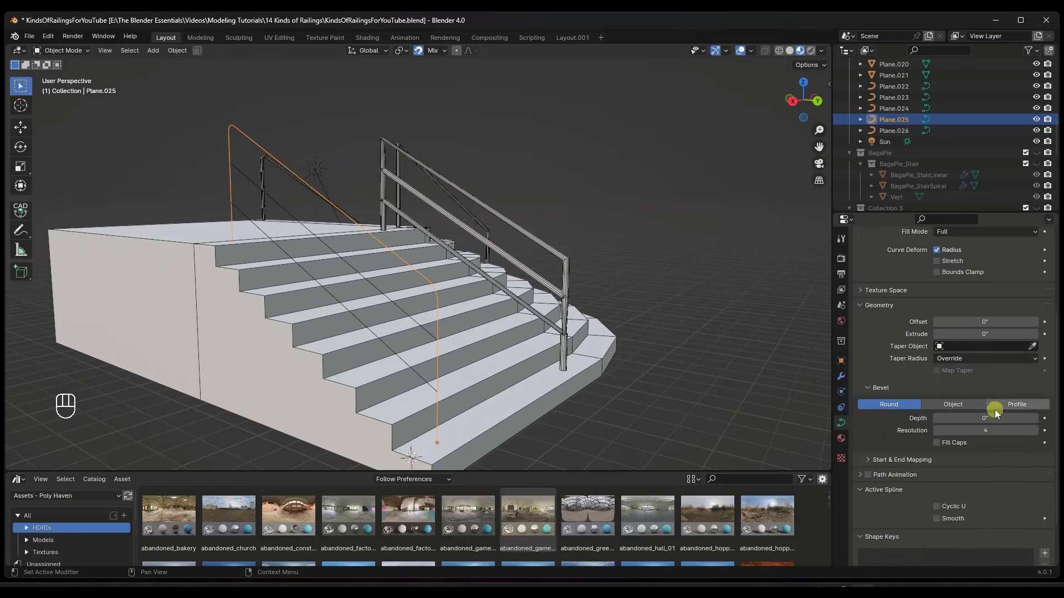
{"action": "mouse_move", "coordinate": [989, 420]}
{"action": "left_mouse_down"}
{"action": "mouse_move", "coordinate": [280, 418]}
{"action": "mouse_move", "coordinate": [989, 419]}
{"action": "left_mouse_up"}
{"action": "left_click", "coordinate": [989, 420]}
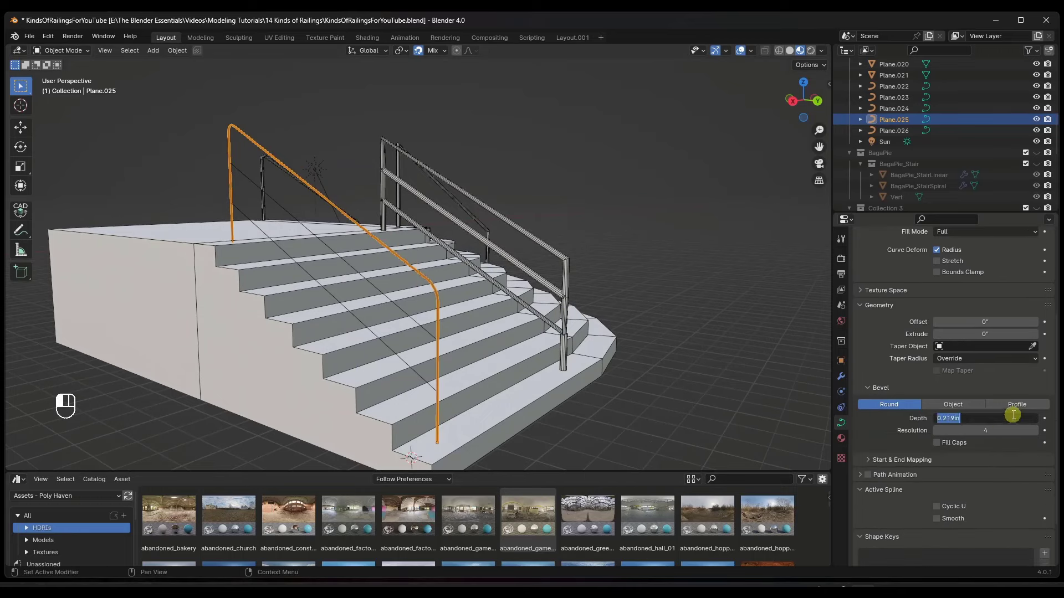
{"action": "type", "text": "1"}
{"action": "key", "text": "Return"}
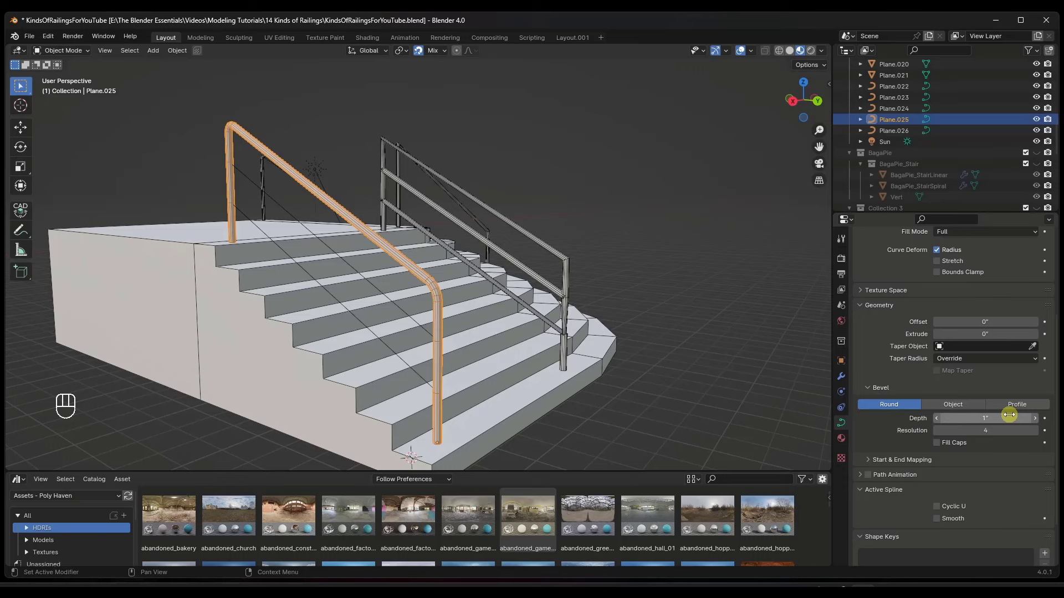
{"action": "left_click", "coordinate": [1009, 415]}
{"action": "type", "text": "0.5"}
{"action": "key", "text": "Return"}
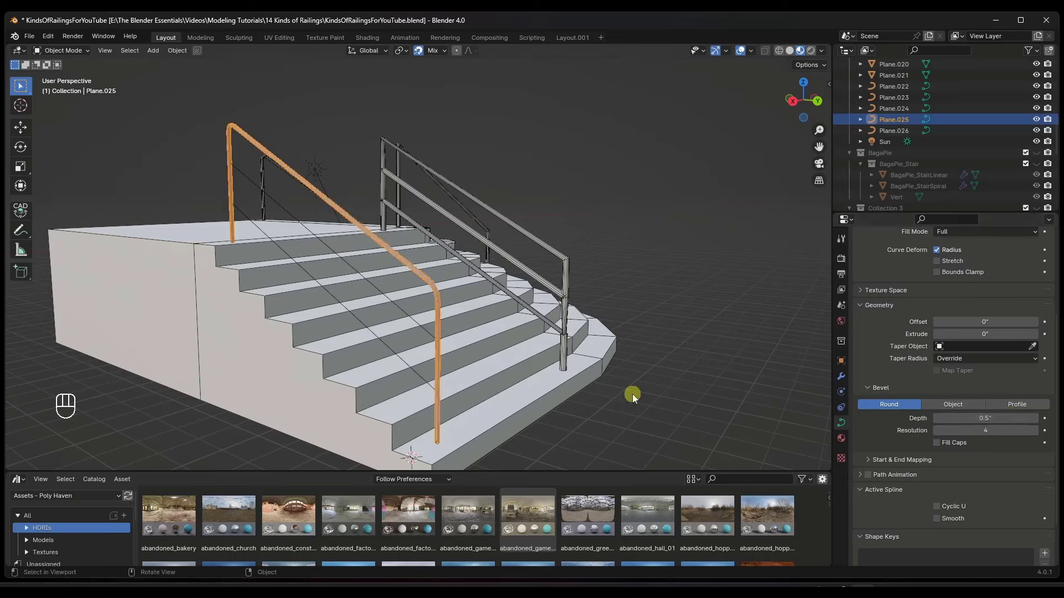
Give the inner rails curve a round bevel with a depth of 0.5 inches and deselect it
{"action": "left_click", "coordinate": [415, 321]}
{"action": "left_click", "coordinate": [968, 417]}
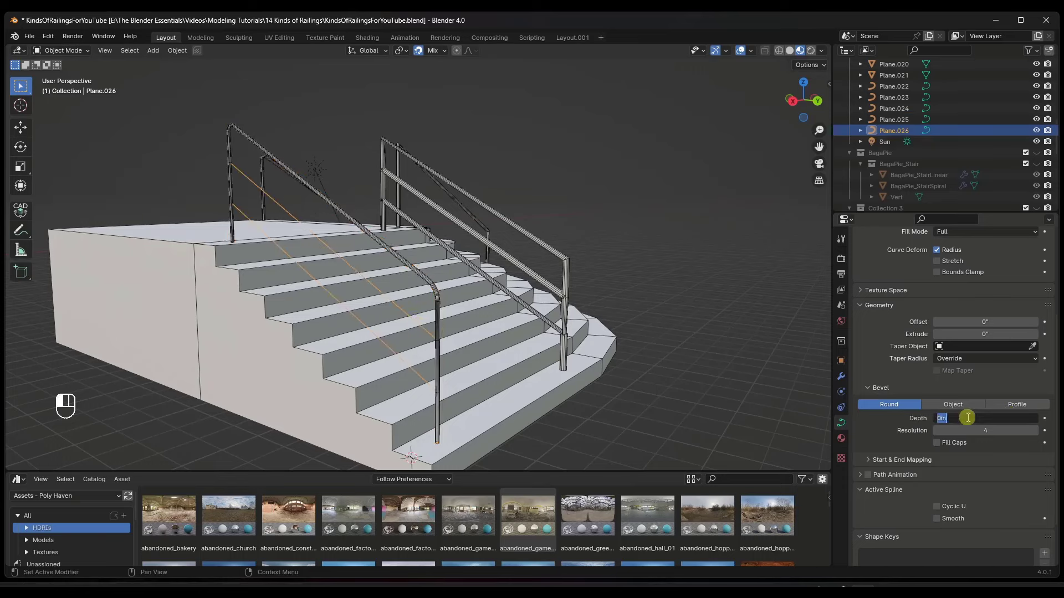
{"action": "type", "text": ".5"}
{"action": "key", "text": "Return"}
{"action": "left_click", "coordinate": [272, 127]}
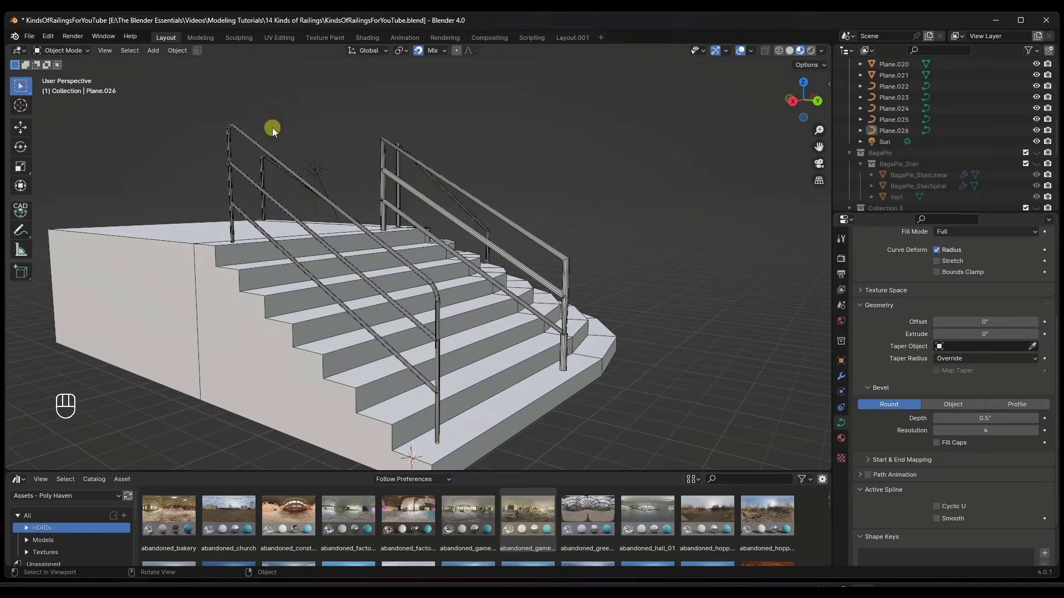
Examine the joints where the inner rails meet the lower post, switching the wireframe overlay off and back on
{"action": "scroll", "coordinate": [241, 162], "scroll_direction": "up", "scroll_amount": 3}
{"action": "scroll", "coordinate": [241, 163], "scroll_direction": "up", "scroll_amount": 2}
{"action": "scroll", "coordinate": [226, 158], "scroll_direction": "down", "scroll_amount": 6}
{"action": "scroll", "coordinate": [436, 349], "scroll_direction": "up", "scroll_amount": 5}
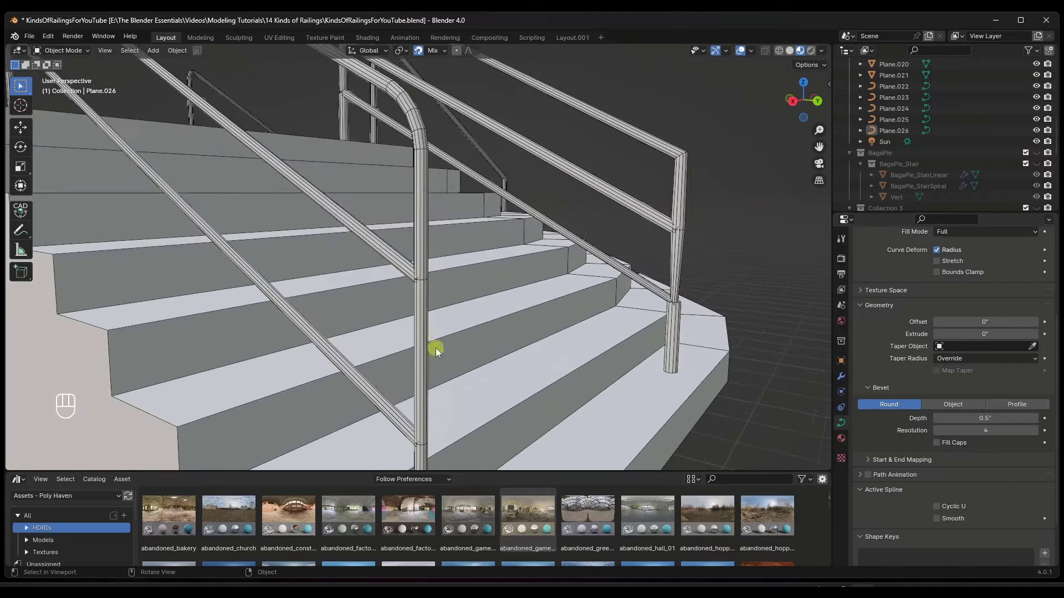
{"action": "scroll", "coordinate": [420, 283], "scroll_direction": "up", "scroll_amount": 1}
{"action": "scroll", "coordinate": [420, 283], "scroll_direction": "up", "scroll_amount": 4}
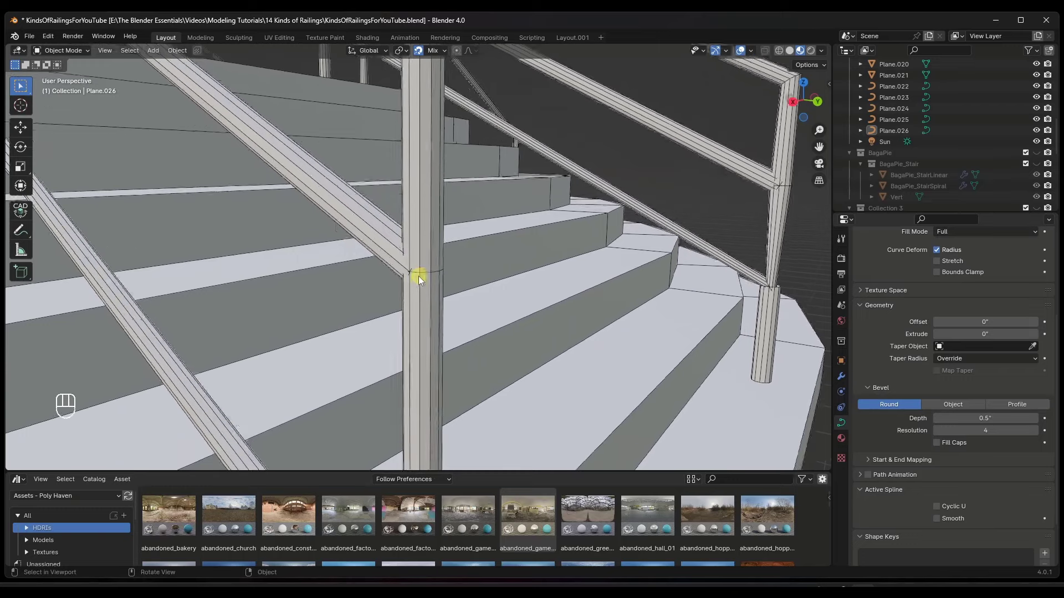
{"action": "left_click", "coordinate": [752, 50]}
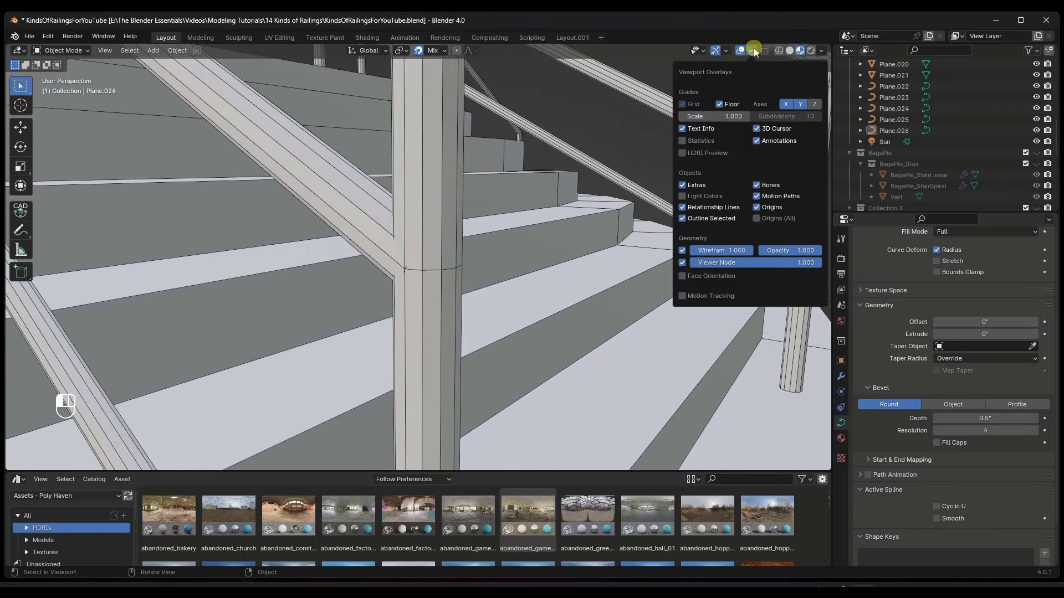
{"action": "left_click", "coordinate": [682, 251]}
{"action": "left_click", "coordinate": [682, 251]}
{"action": "scroll", "coordinate": [467, 227], "scroll_direction": "down", "scroll_amount": 8}
{"action": "scroll", "coordinate": [476, 216], "scroll_direction": "up", "scroll_amount": 3}
Reduce the inner rails' bevel depth to 0.45 inches so they sit within the post's thickness
{"action": "left_click", "coordinate": [511, 210]}
{"action": "scroll", "coordinate": [554, 250], "scroll_direction": "up", "scroll_amount": 5}
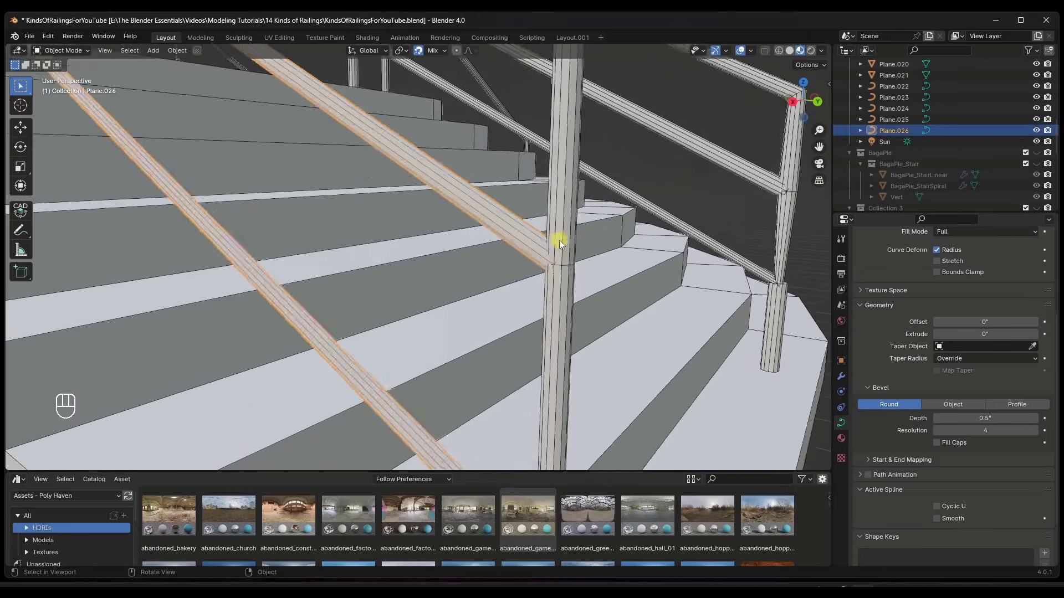
{"action": "mouse_move", "coordinate": [547, 278]}
{"action": "middle_mouse_down"}
{"action": "mouse_move", "coordinate": [518, 268]}
{"action": "mouse_move", "coordinate": [544, 270]}
{"action": "middle_mouse_up"}
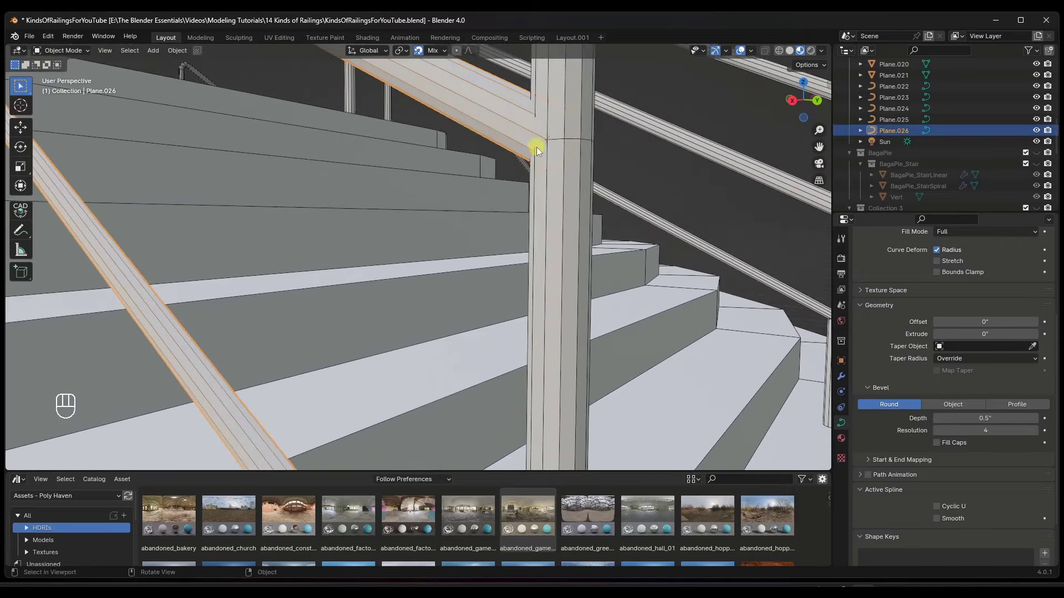
{"action": "scroll", "coordinate": [536, 146], "scroll_direction": "down", "scroll_amount": 2}
{"action": "scroll", "coordinate": [526, 119], "scroll_direction": "down", "scroll_amount": 3}
{"action": "scroll", "coordinate": [525, 130], "scroll_direction": "up", "scroll_amount": 2}
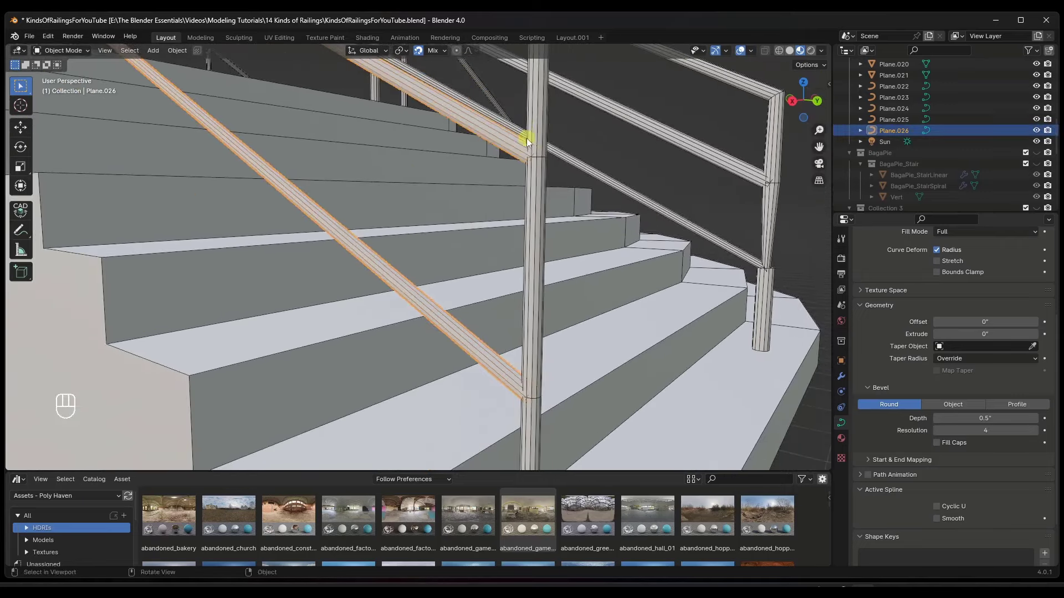
{"action": "left_click", "coordinate": [1004, 419]}
{"action": "type", "text": ".45"}
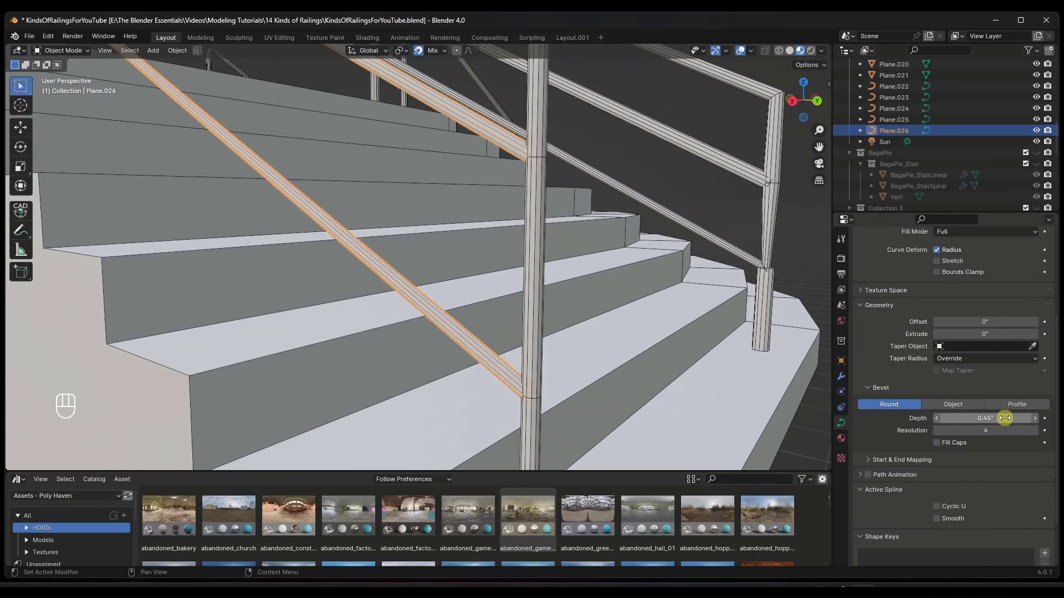
Delete the older three-rail railing on the opposite side of the wide stairs from the newly modelled one
{"action": "key", "text": "Return"}
{"action": "scroll", "coordinate": [518, 144], "scroll_direction": "up", "scroll_amount": 4}
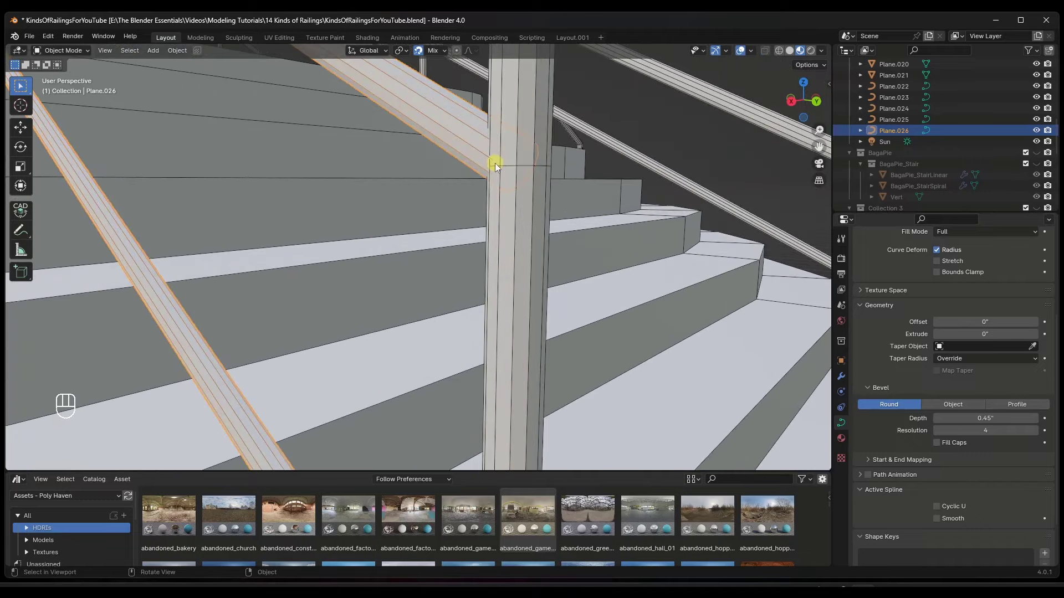
{"action": "left_click", "coordinate": [494, 163]}
{"action": "scroll", "coordinate": [510, 170], "scroll_direction": "down", "scroll_amount": 7}
{"action": "scroll", "coordinate": [513, 181], "scroll_direction": "down", "scroll_amount": 5}
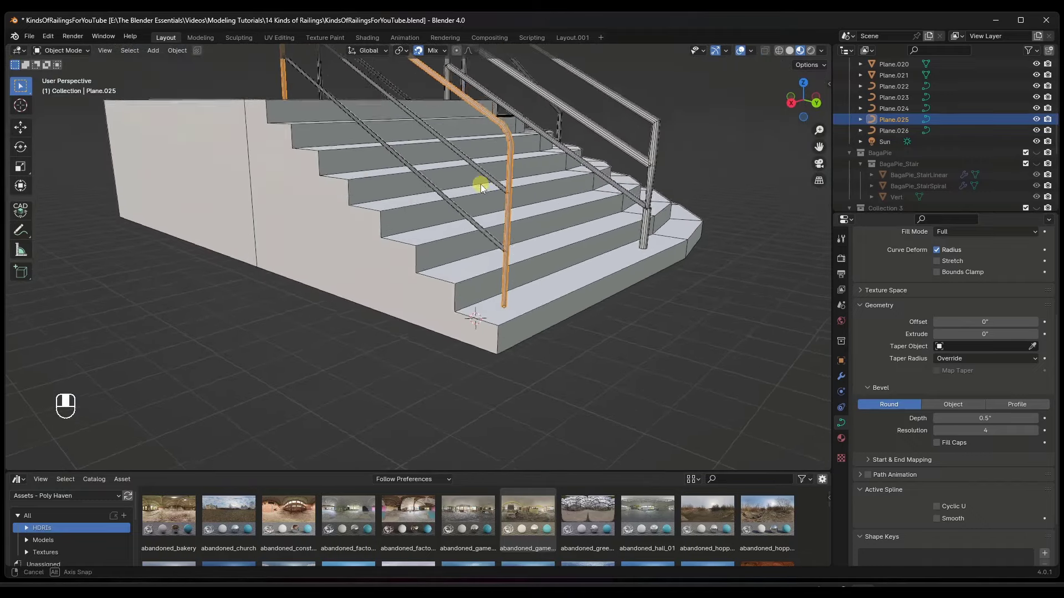
{"action": "left_click", "coordinate": [534, 167]}
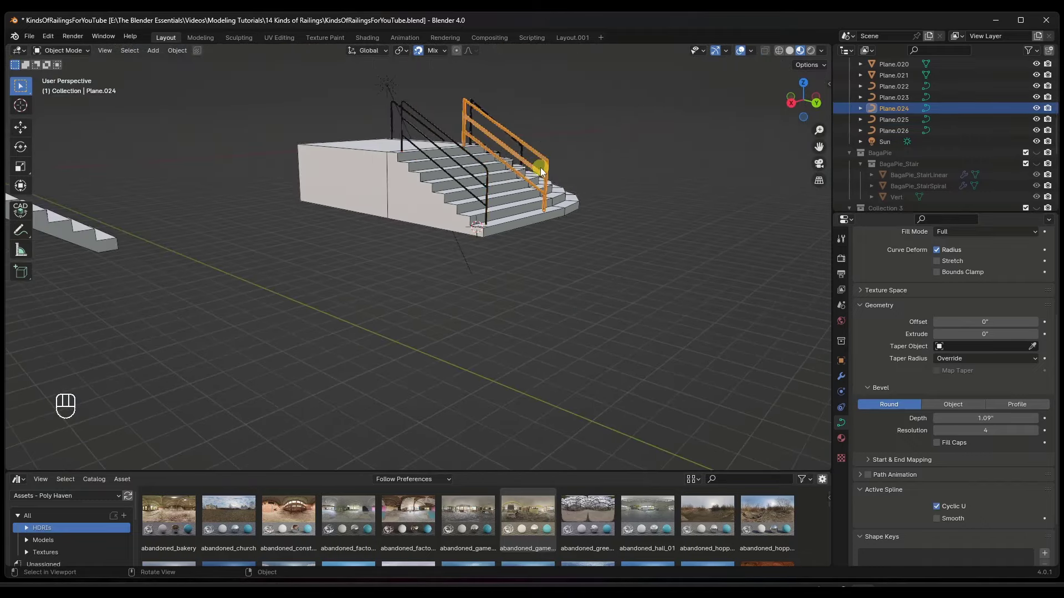
{"action": "key", "text": "x"}
Duplicate the rounded outer railing together with its inner rails along the X axis to the opposite side of the wide stairs
{"action": "left_click", "coordinate": [464, 170]}
{"action": "left_click", "coordinate": [463, 168]}
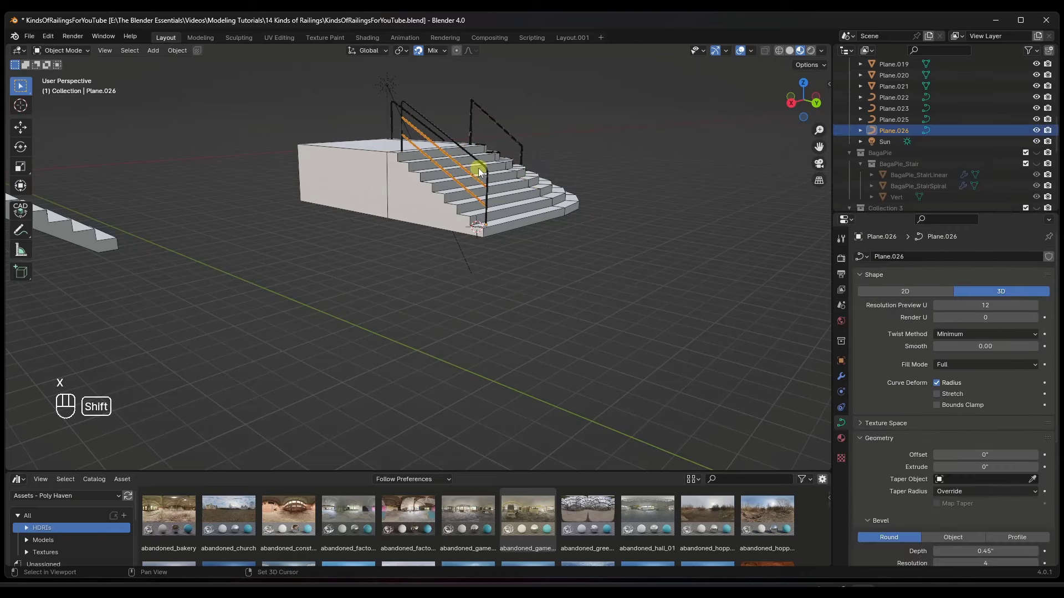
{"action": "left_click", "coordinate": [480, 167], "text": "shift"}
{"action": "middle_click_drag", "start_coordinate": [481, 167], "coordinate": [517, 192]}
{"action": "key", "text": "shift+d"}
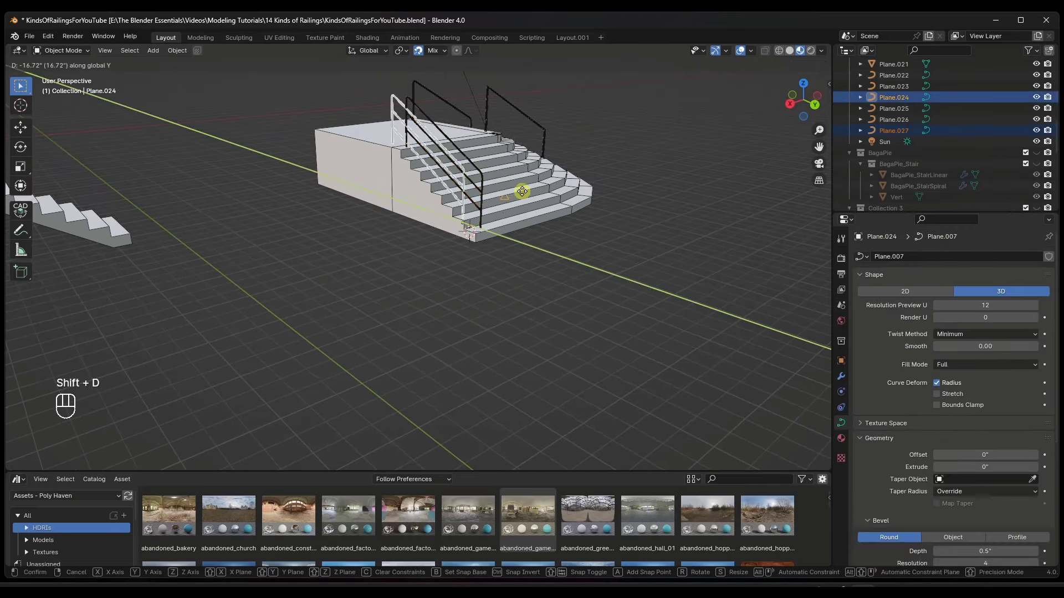
{"action": "key", "text": "x"}
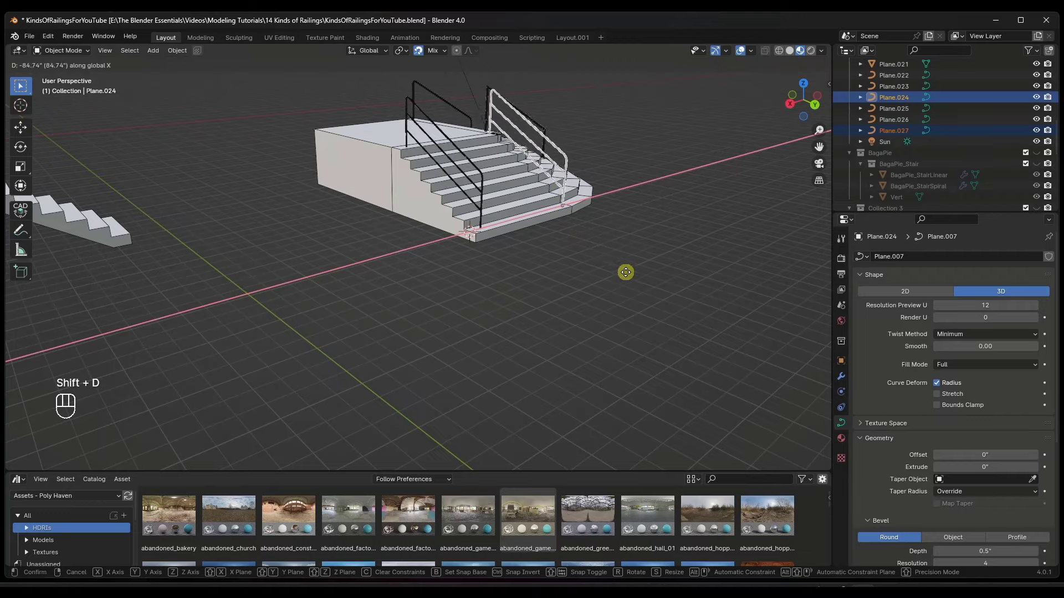
{"action": "left_click", "coordinate": [619, 280]}
{"action": "middle_click_drag", "start_coordinate": [620, 279], "coordinate": [514, 200]}
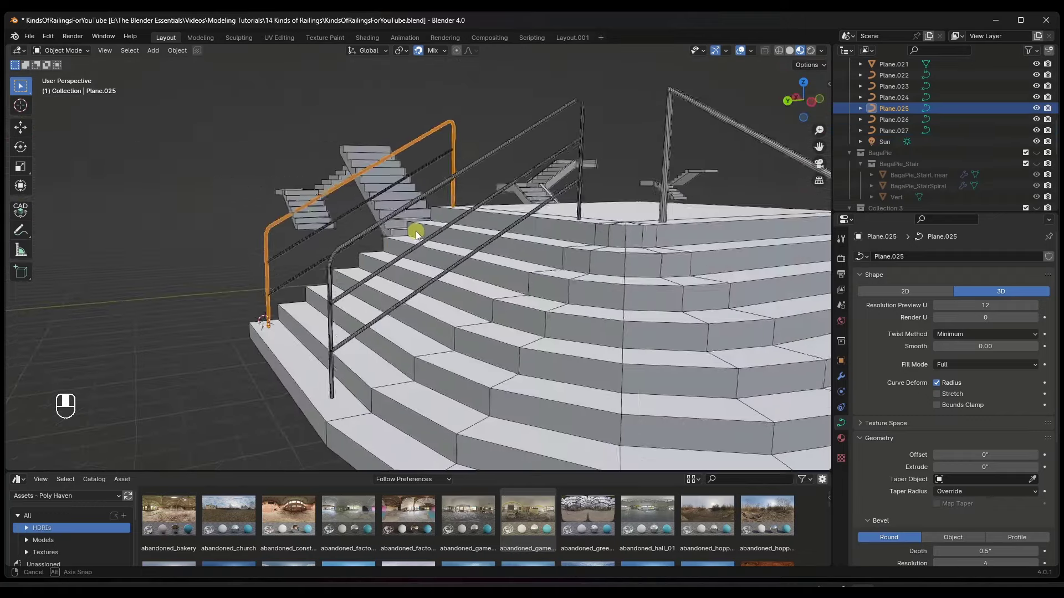
{"action": "middle_click_drag", "start_coordinate": [413, 230], "coordinate": [467, 261]}
Place the 3D cursor at the side edge of the lowest step on the separate straight staircase
{"action": "scroll", "coordinate": [578, 247], "scroll_direction": "down", "scroll_amount": 8}
{"action": "scroll", "coordinate": [557, 251], "scroll_direction": "up", "scroll_amount": 5}
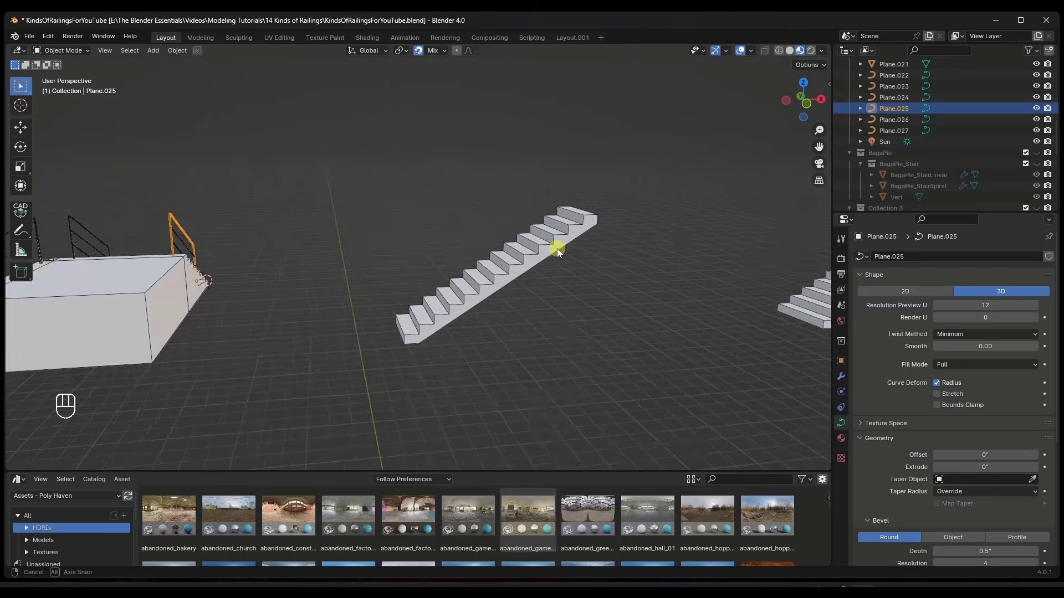
{"action": "scroll", "coordinate": [557, 248], "scroll_direction": "up", "scroll_amount": 3}
{"action": "middle_click_drag", "start_coordinate": [541, 231], "coordinate": [510, 250]}
{"action": "scroll", "coordinate": [518, 247], "scroll_direction": "down", "scroll_amount": 2}
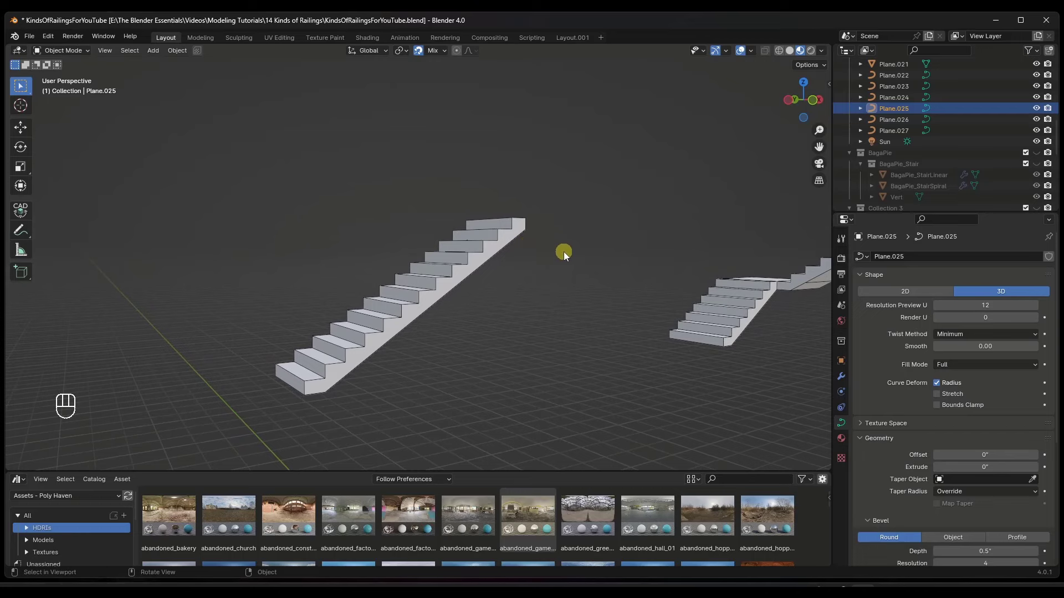
{"action": "middle_click_drag", "start_coordinate": [430, 268], "coordinate": [440, 270]}
{"action": "scroll", "coordinate": [404, 269], "scroll_direction": "up", "scroll_amount": 2}
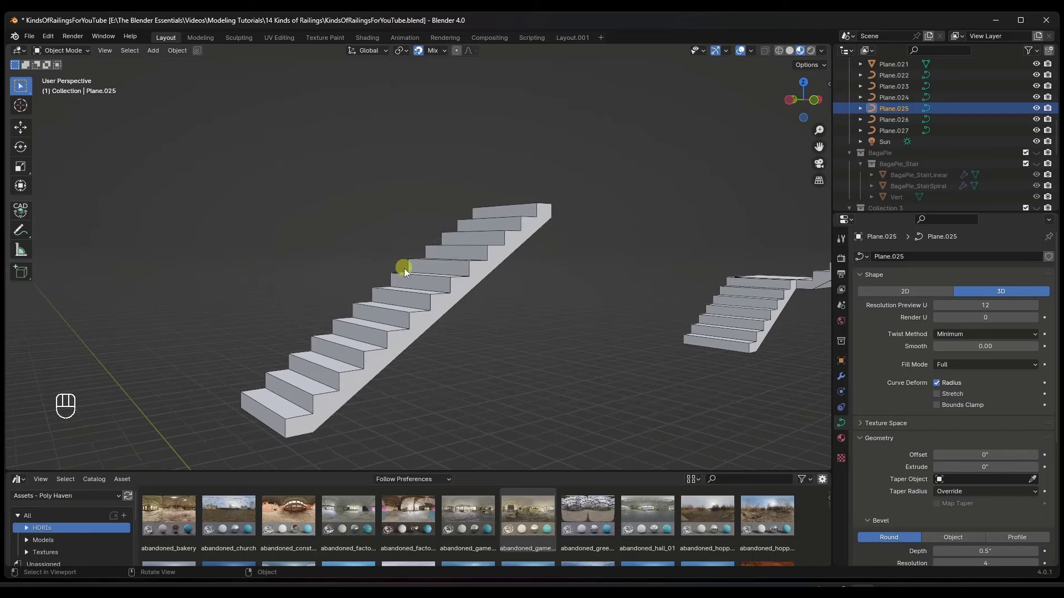
{"action": "scroll", "coordinate": [534, 196], "scroll_direction": "down", "scroll_amount": 1}
{"action": "scroll", "coordinate": [492, 247], "scroll_direction": "up", "scroll_amount": 1}
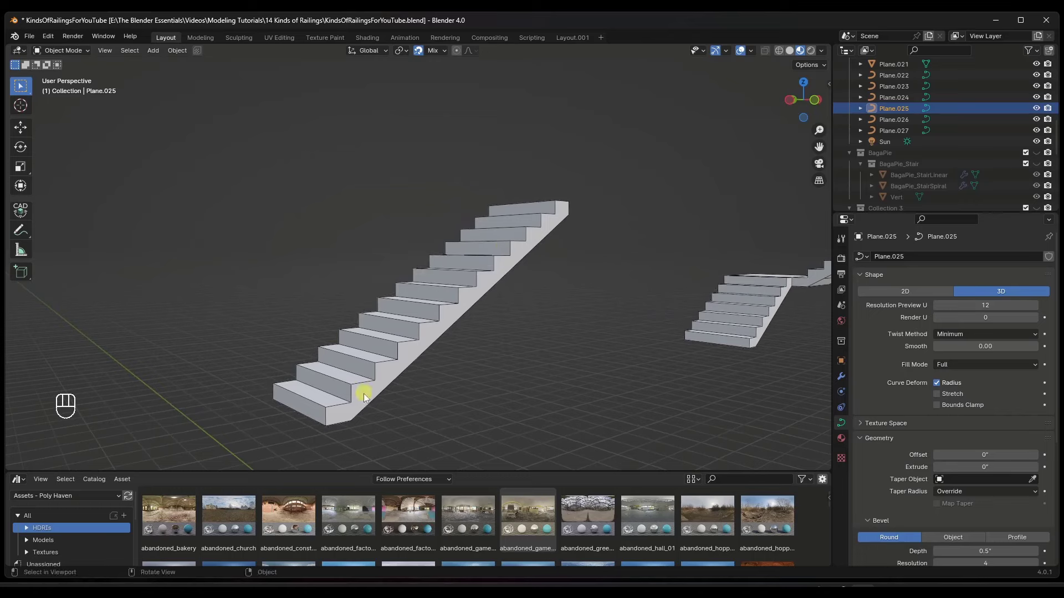
{"action": "right_click_drag", "start_coordinate": [335, 407], "coordinate": [335, 406], "text": "shift"}
Search the add-on preferences for "ext" to check whether the Add Mesh: Extra Objects add-on is enabled
{"action": "key", "text": "shift+a"}
{"action": "mouse_move", "coordinate": [355, 361]}
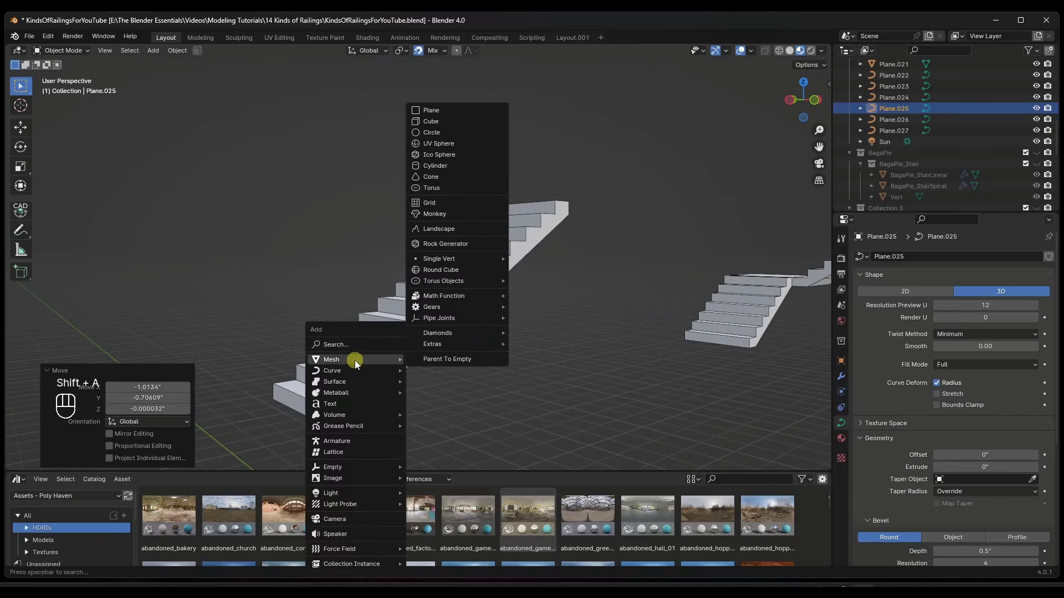
{"action": "mouse_move", "coordinate": [446, 262]}
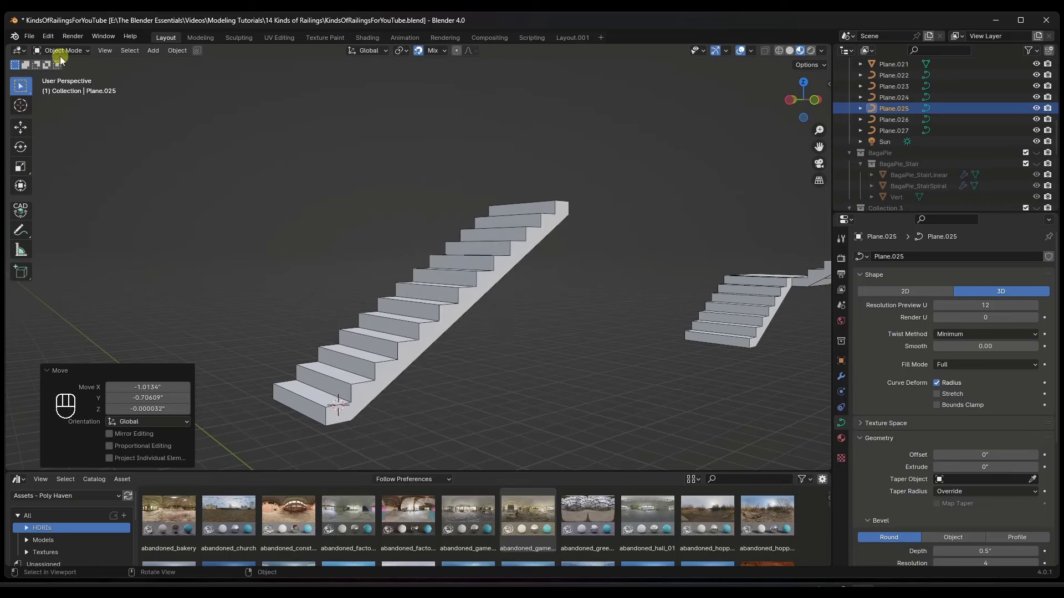
{"action": "left_click", "coordinate": [42, 37]}
{"action": "left_click", "coordinate": [72, 182]}
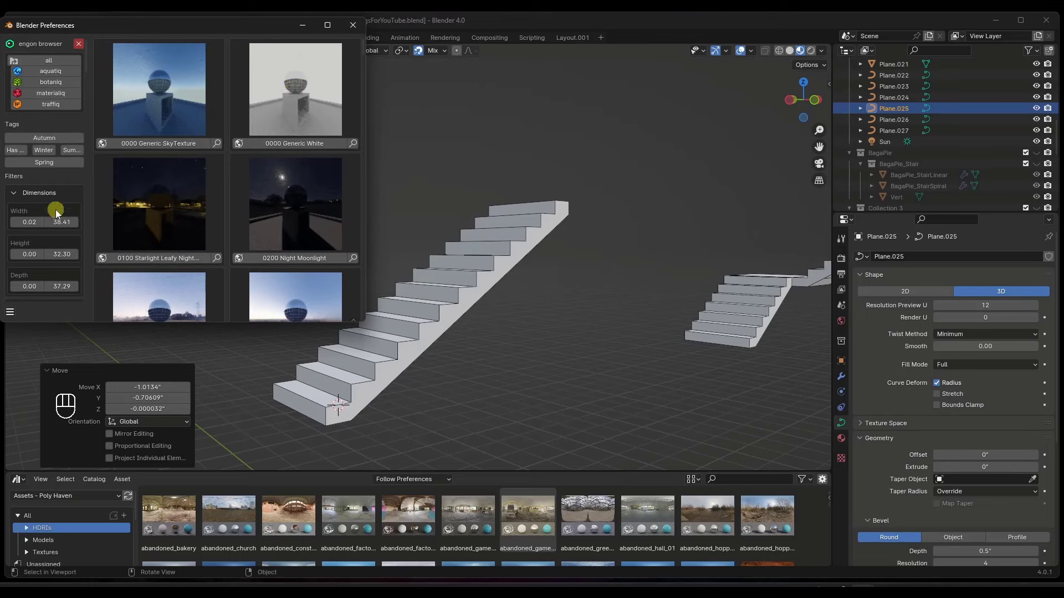
{"action": "left_click", "coordinate": [78, 44]}
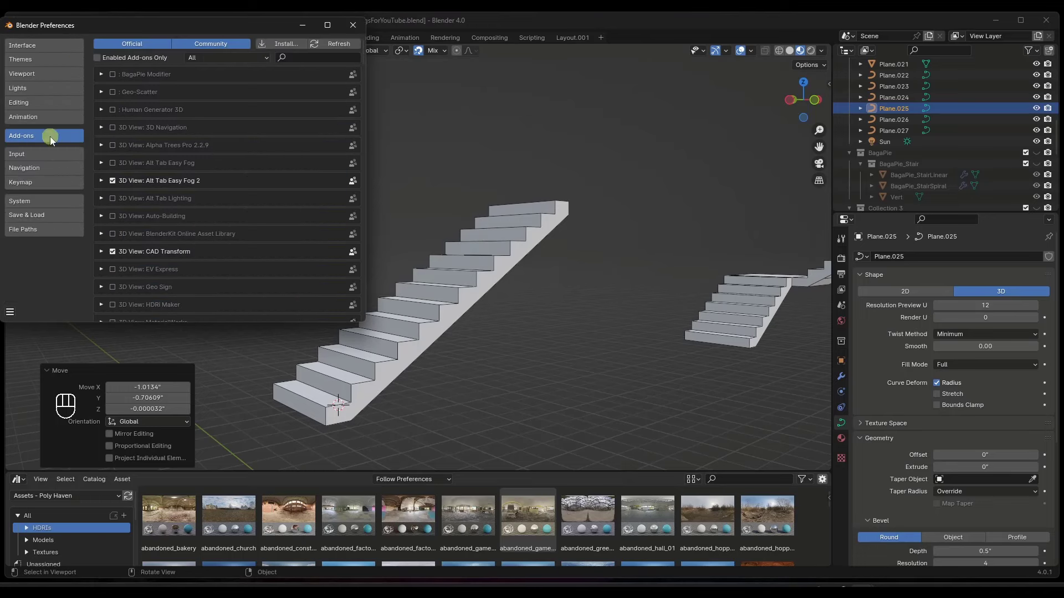
{"action": "left_click", "coordinate": [302, 57]}
{"action": "type", "text": "ext"}
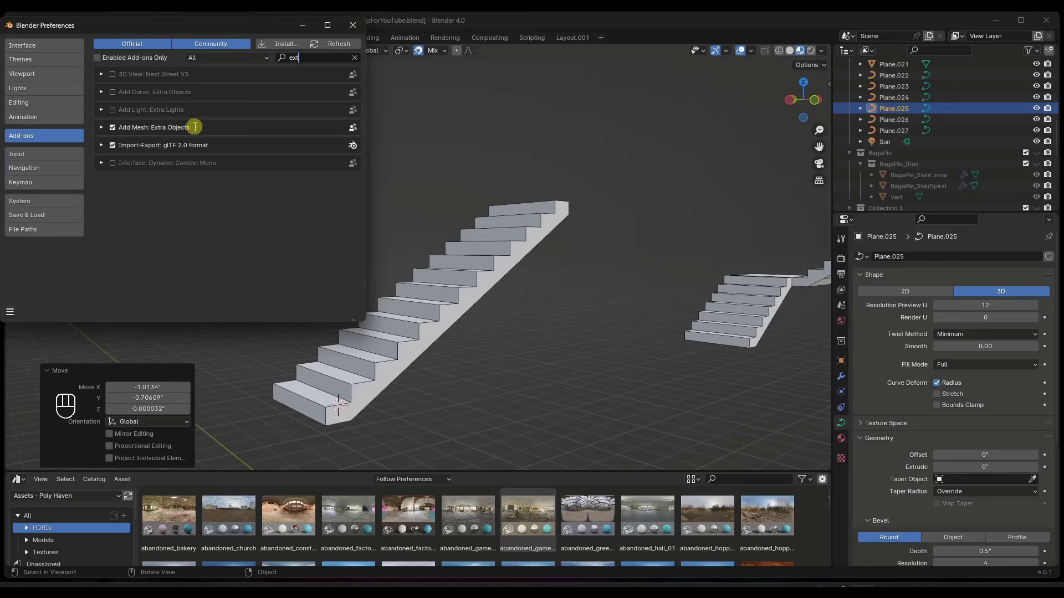
{"action": "left_click", "coordinate": [353, 25]}
Add a single-vertex mesh at the 3D cursor on the lowest tread's edge
{"action": "key", "text": "shift+a"}
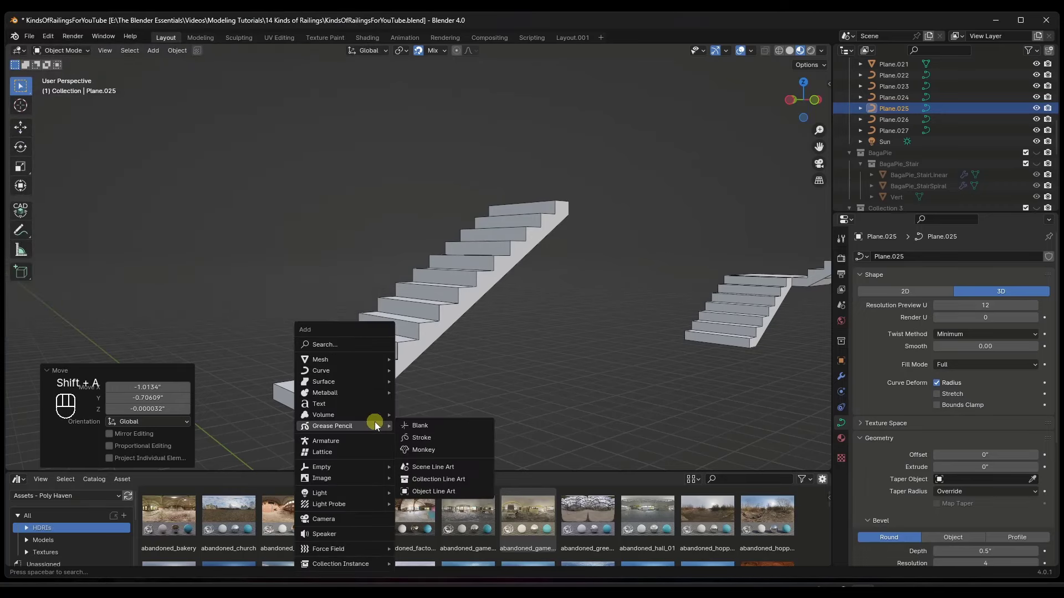
{"action": "mouse_move", "coordinate": [324, 361]}
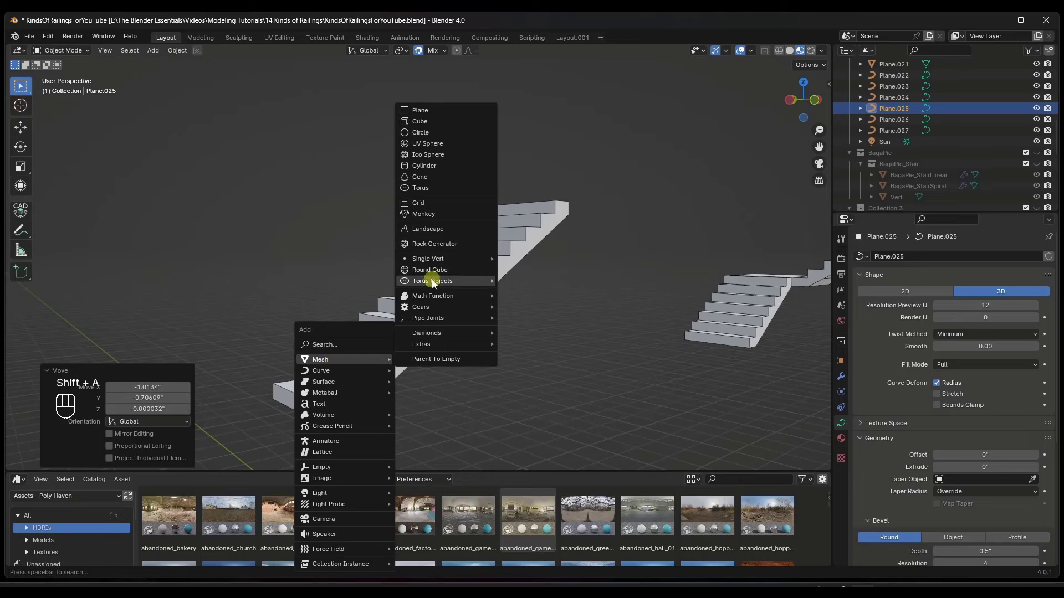
{"action": "mouse_move", "coordinate": [428, 259]}
{"action": "left_click", "coordinate": [530, 258]}
{"action": "scroll", "coordinate": [358, 425], "scroll_direction": "up", "scroll_amount": 3}
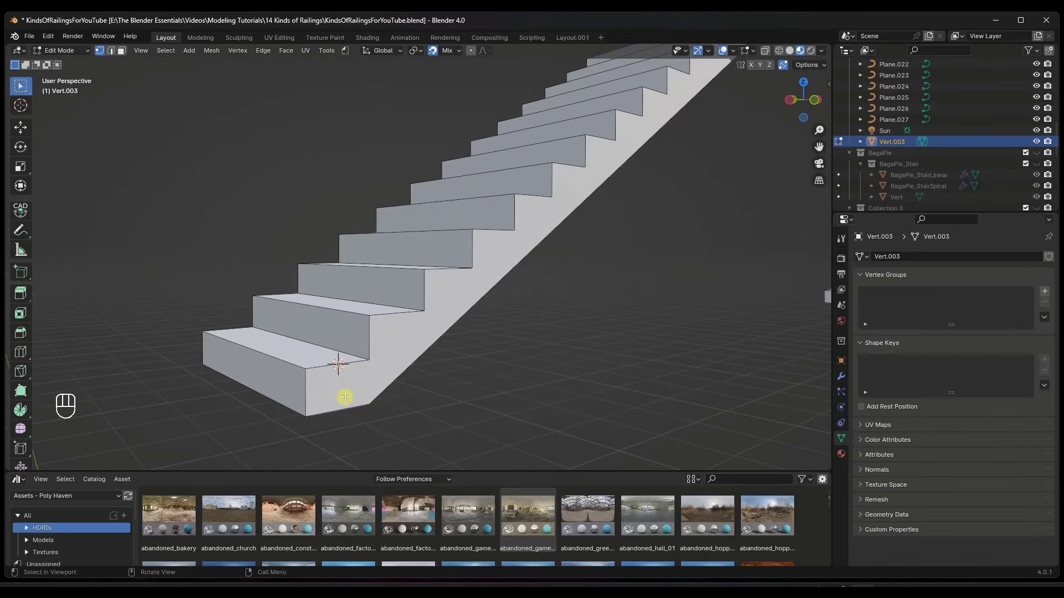
Leave Edit Mode, reselect the single-vertex object by its name in the scene's object list, and resume editing it
{"action": "key", "text": "Tab"}
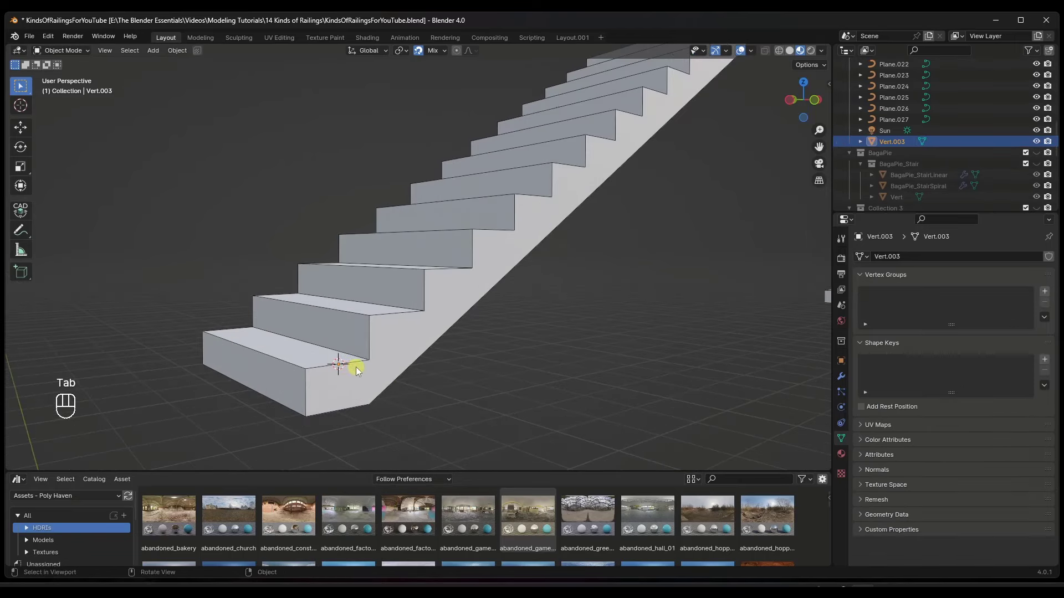
{"action": "left_click", "coordinate": [332, 361]}
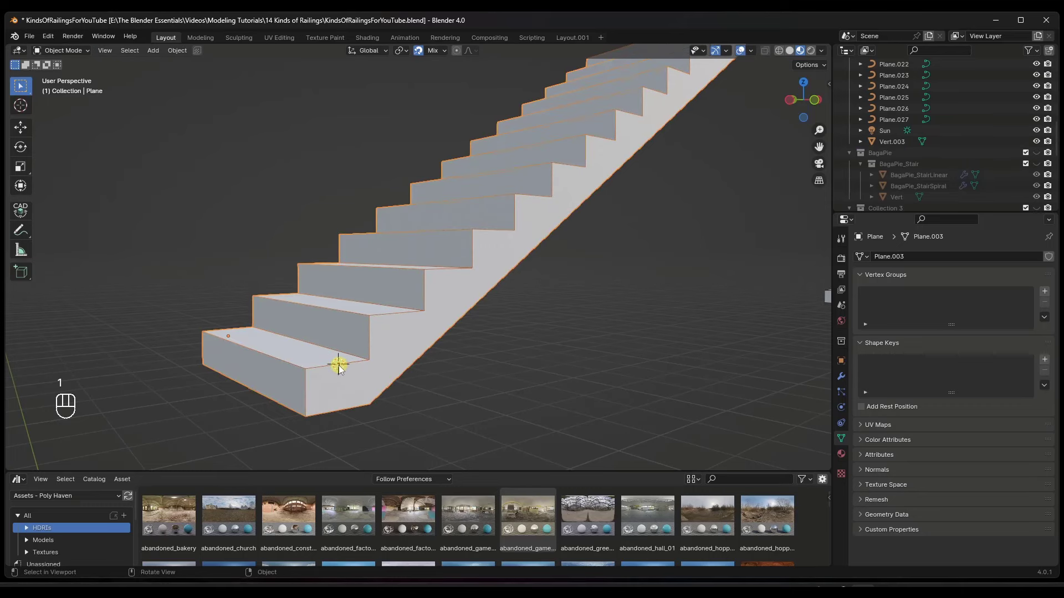
{"action": "left_click", "coordinate": [900, 142]}
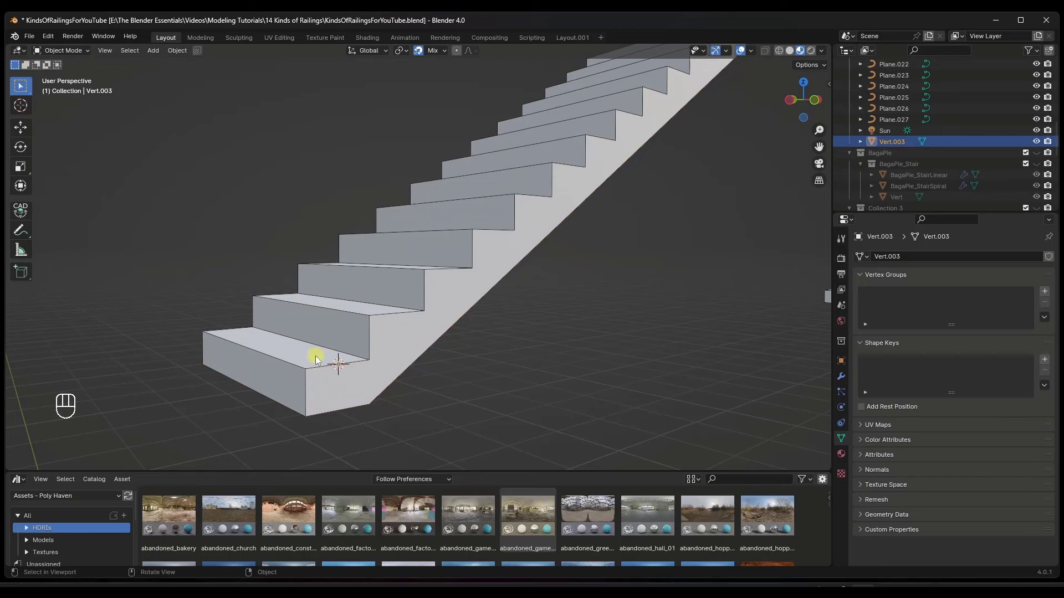
{"action": "key", "text": "Tab"}
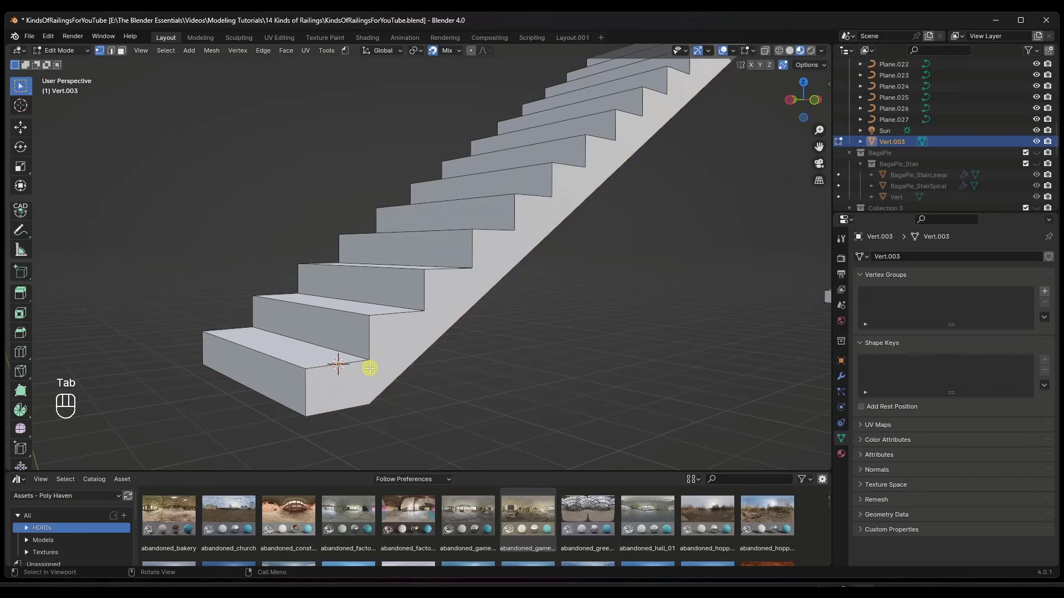
Extrude the vertex to the side edge of the top tread, and raise the resulting sloped line 36 inches along Z
{"action": "scroll", "coordinate": [344, 369], "scroll_direction": "down", "scroll_amount": 4}
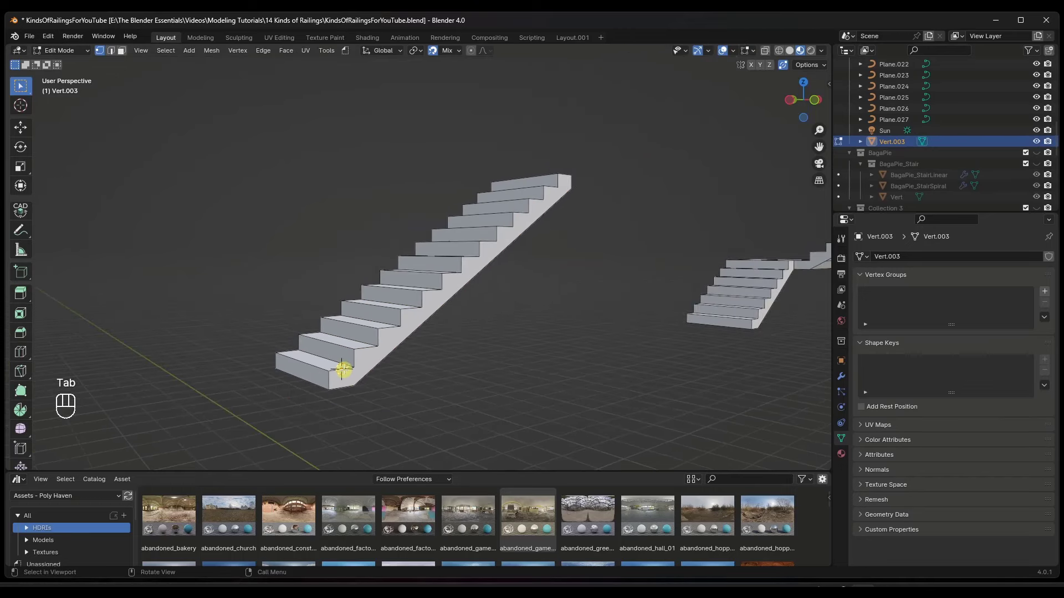
{"action": "key", "text": "e"}
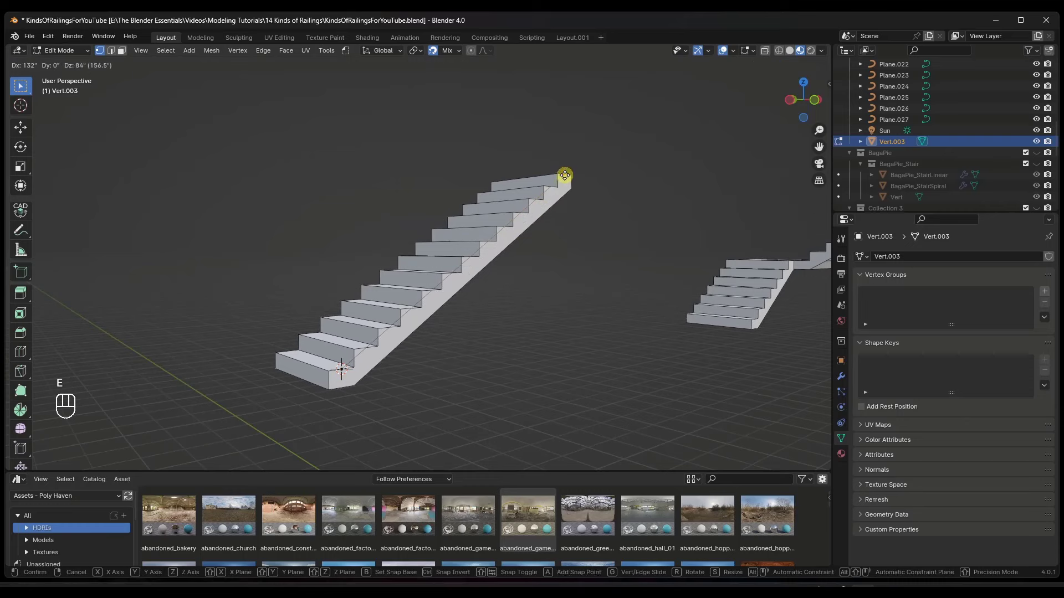
{"action": "left_click", "coordinate": [565, 175]}
{"action": "key", "text": "a"}
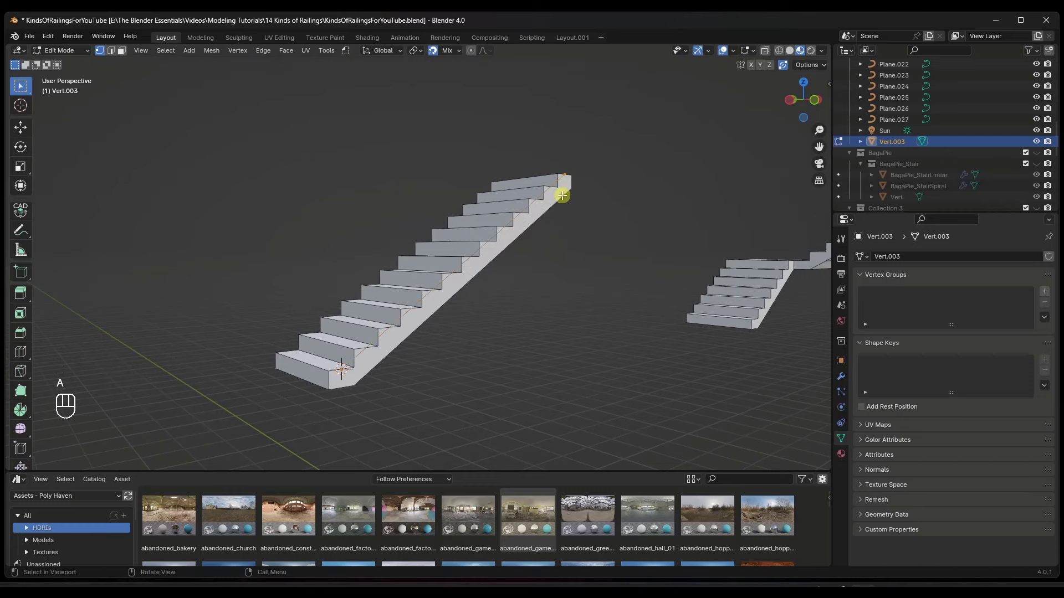
{"action": "type", "text": "gz"}
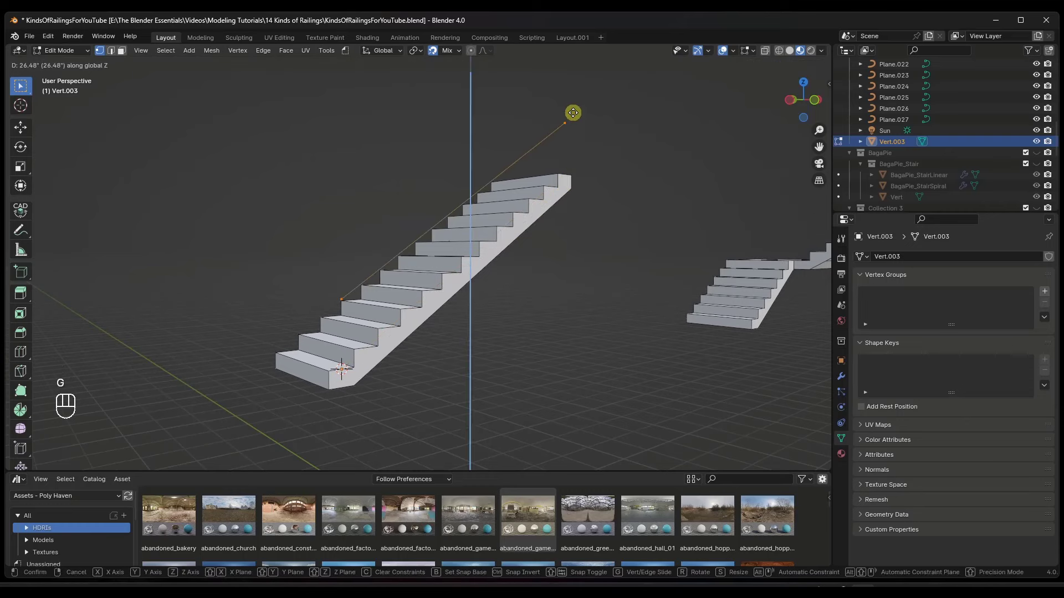
{"action": "type", "text": "36"}
{"action": "key", "text": "Return"}
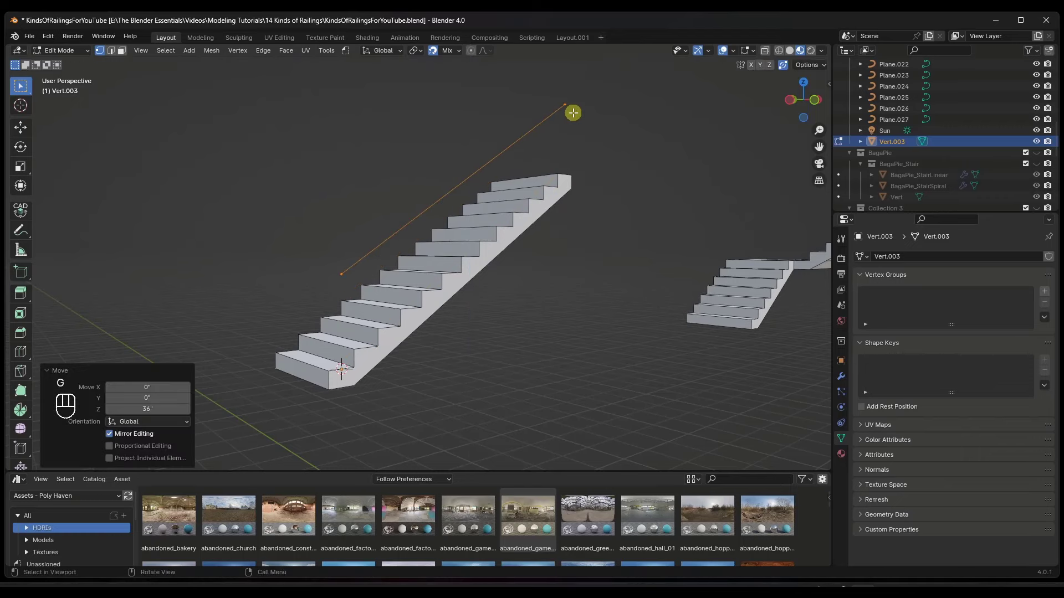
Extrude the sloped line 36 inches down along Z to form a flat railing panel meeting the stairs
{"action": "type", "text": "ez-36"}
{"action": "key", "text": "Return"}
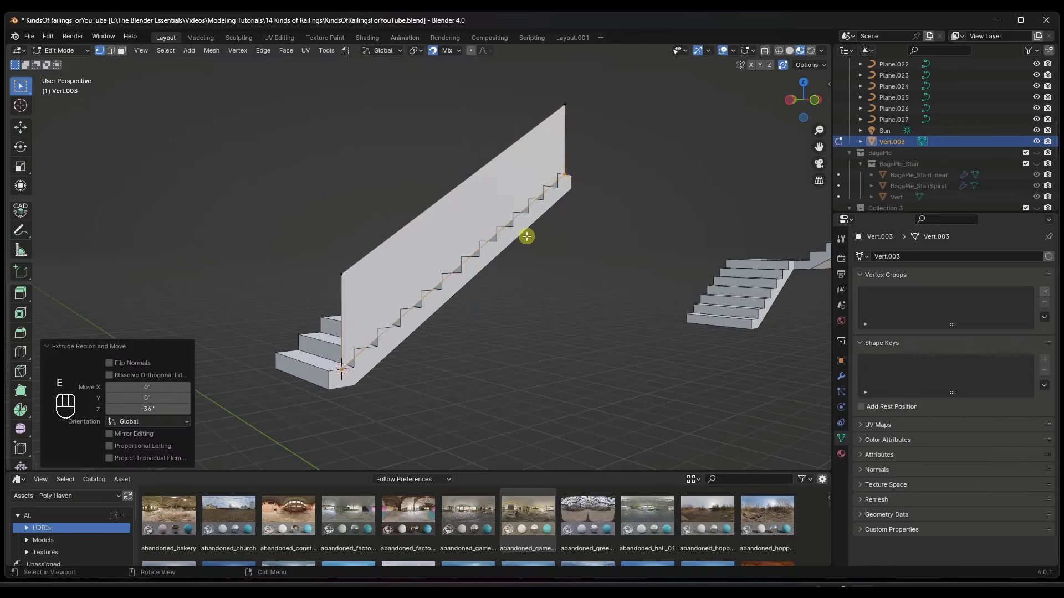
{"action": "middle_click_drag", "start_coordinate": [526, 237], "coordinate": [514, 190]}
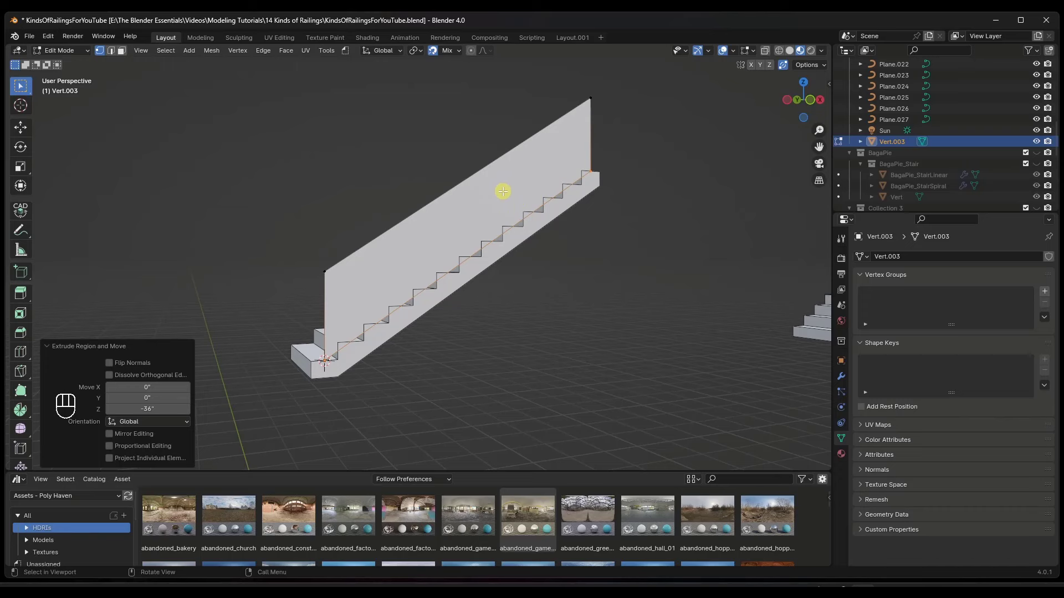
Add five evenly spaced vertical loop cuts across the railing panel, keeping them centred without sliding
{"action": "key", "text": "ctrl+r"}
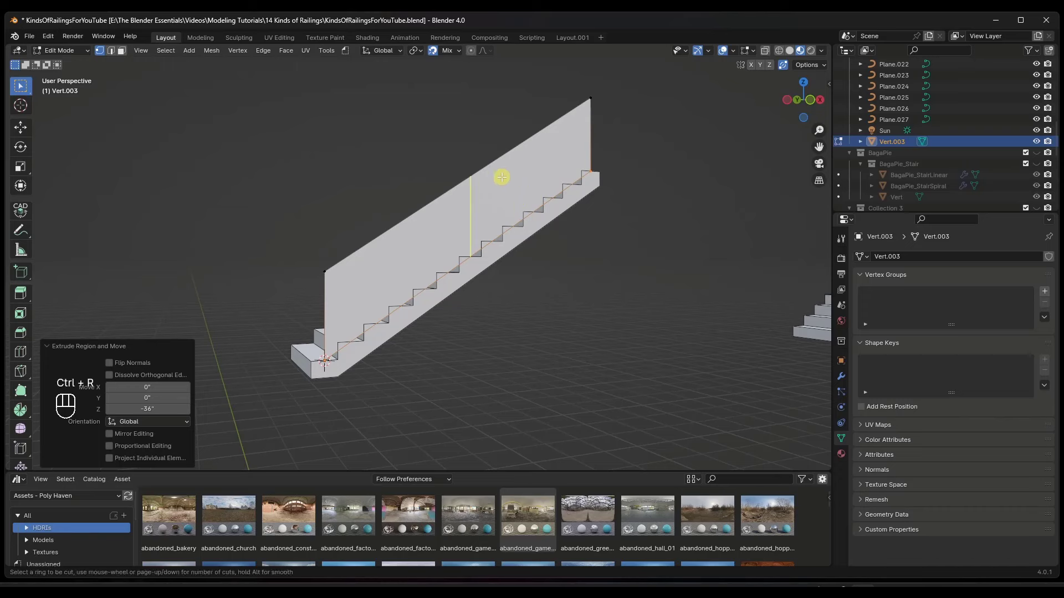
{"action": "scroll", "coordinate": [502, 176], "scroll_direction": "up", "scroll_amount": 1}
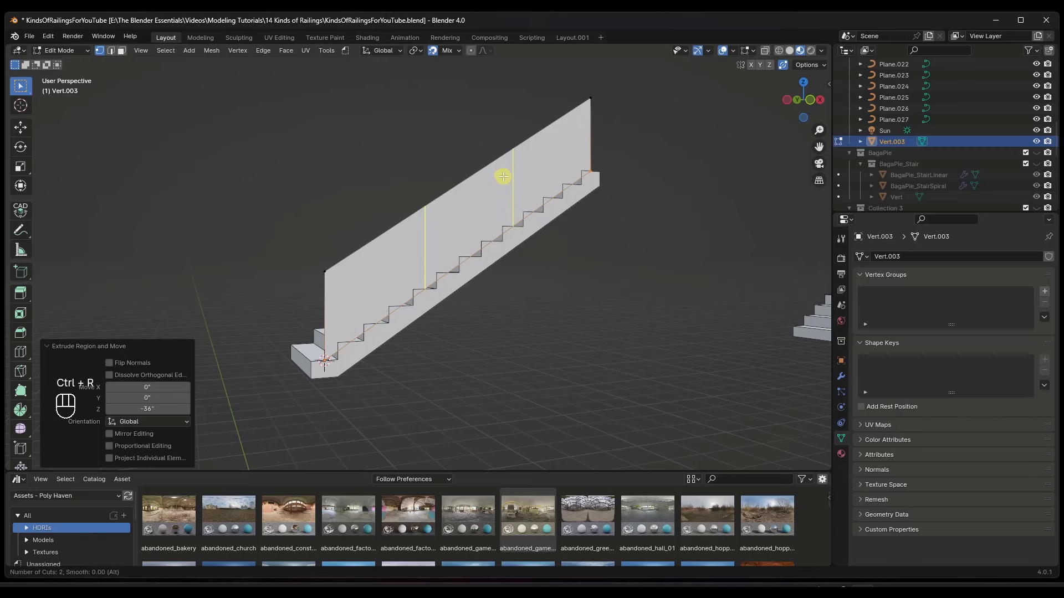
{"action": "scroll", "coordinate": [503, 176], "scroll_direction": "up", "scroll_amount": 1}
{"action": "scroll", "coordinate": [503, 176], "scroll_direction": "up", "scroll_amount": 1}
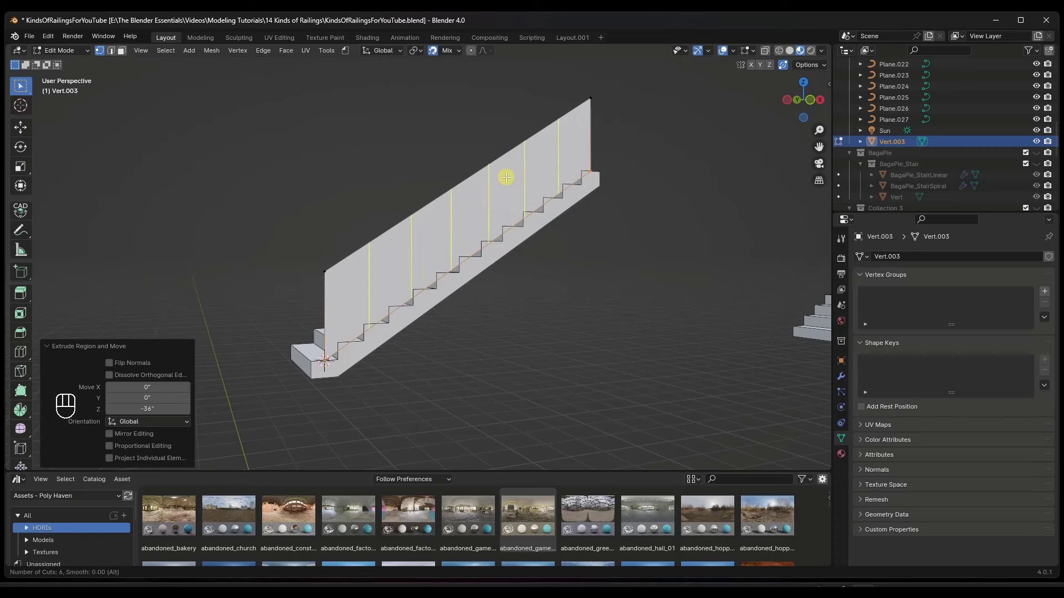
{"action": "scroll", "coordinate": [506, 176], "scroll_direction": "up", "scroll_amount": 1}
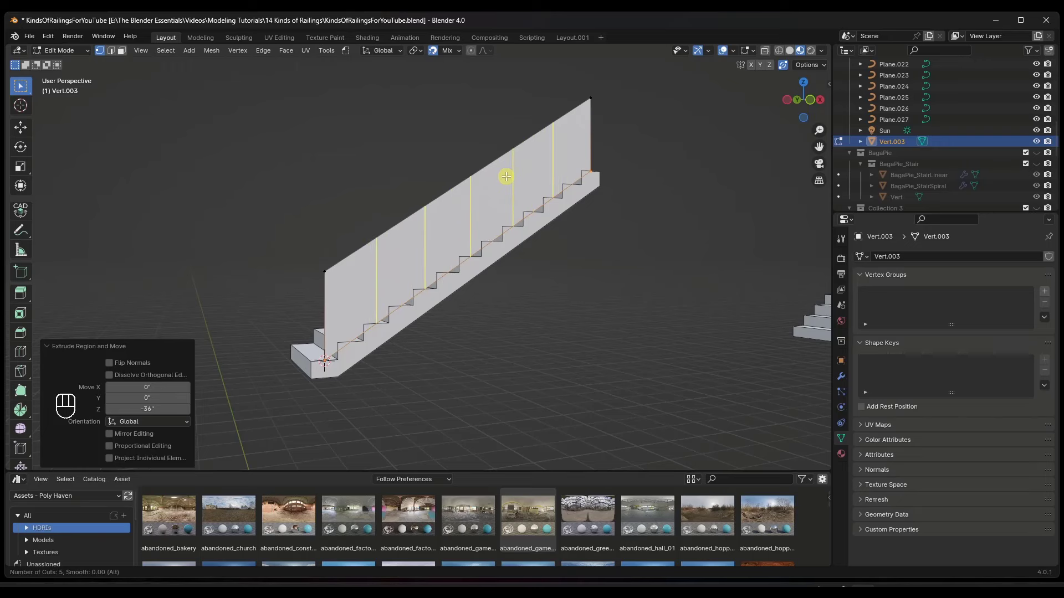
{"action": "left_click", "coordinate": [506, 176]}
{"action": "right_click", "coordinate": [508, 219]}
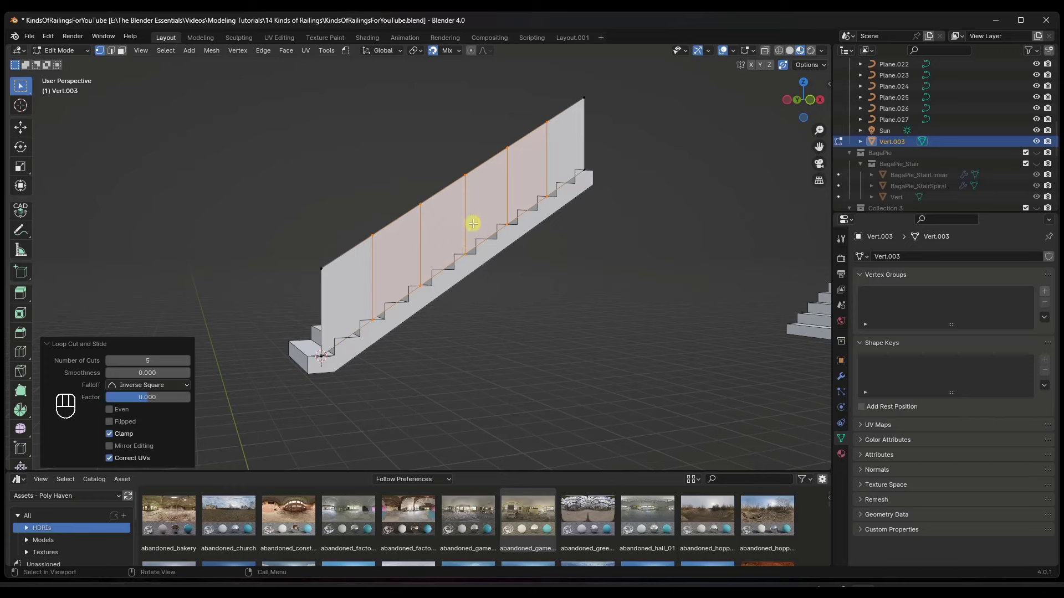
Select the five vertical cut edges inside the railing panel and separate them into their own object
{"action": "mouse_move", "coordinate": [485, 217]}
{"action": "middle_mouse_down"}
{"action": "mouse_move", "coordinate": [435, 216]}
{"action": "mouse_move", "coordinate": [477, 208]}
{"action": "mouse_move", "coordinate": [474, 219]}
{"action": "middle_mouse_up"}
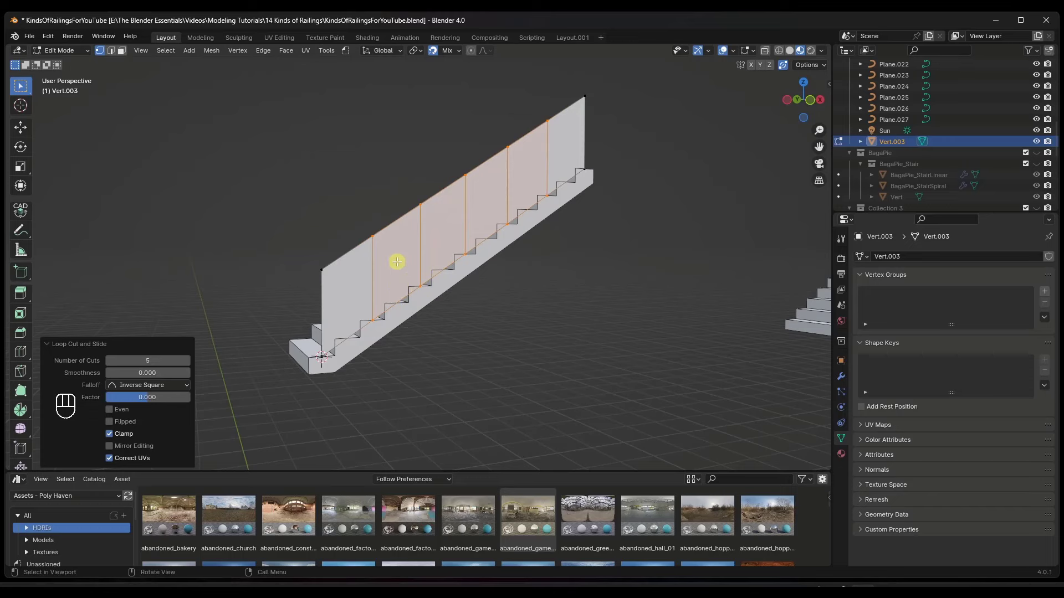
{"action": "middle_click_drag", "start_coordinate": [409, 292], "coordinate": [428, 272]}
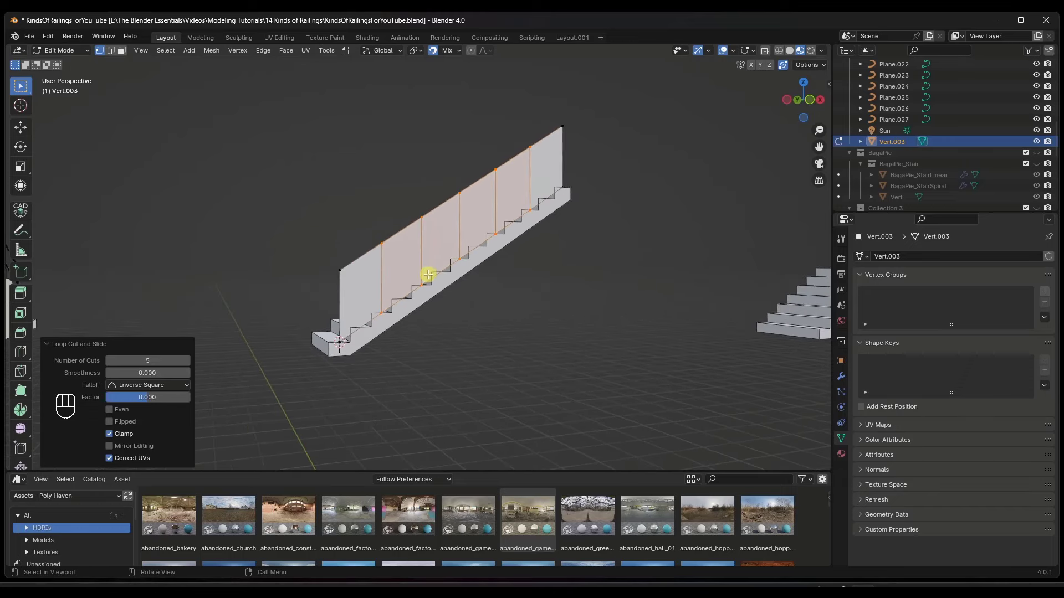
{"action": "key", "text": "2"}
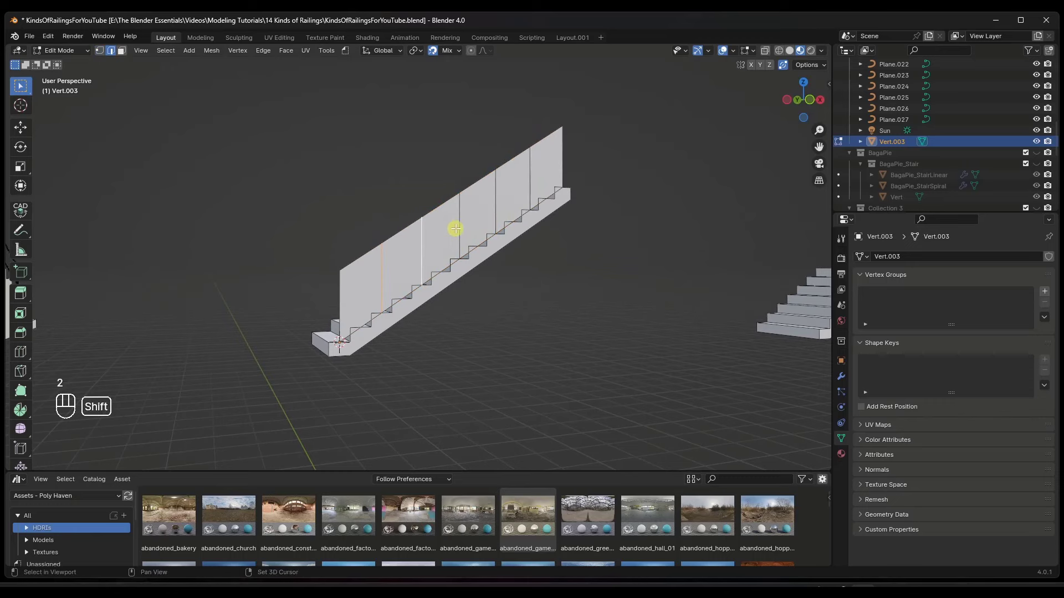
{"action": "left_click", "coordinate": [461, 222], "text": "shift"}
{"action": "left_click", "coordinate": [495, 209], "text": "shift"}
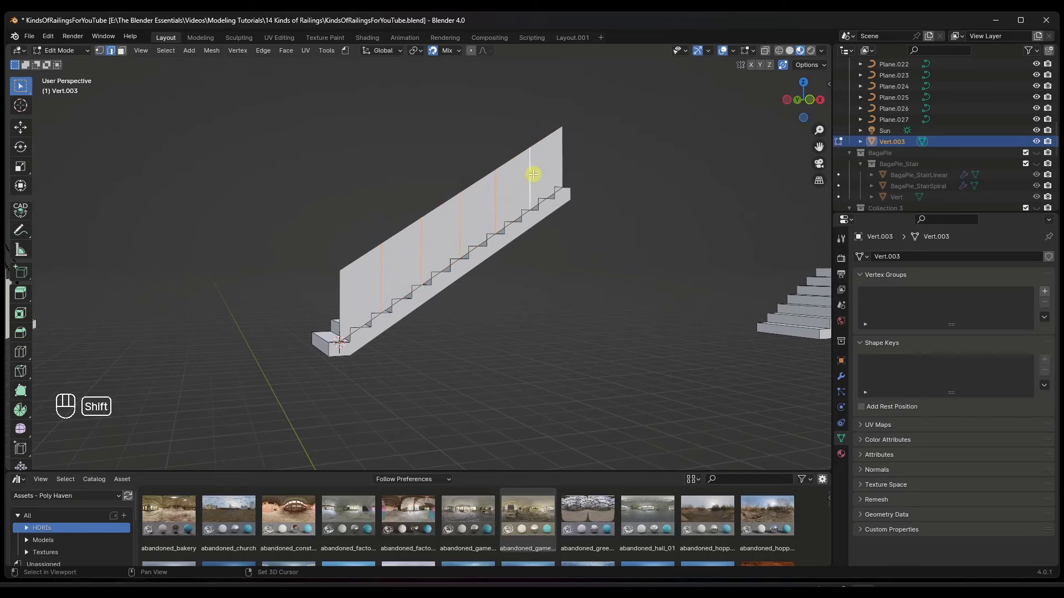
{"action": "middle_click_drag", "start_coordinate": [533, 175], "coordinate": [510, 214]}
{"action": "key", "text": "F3"}
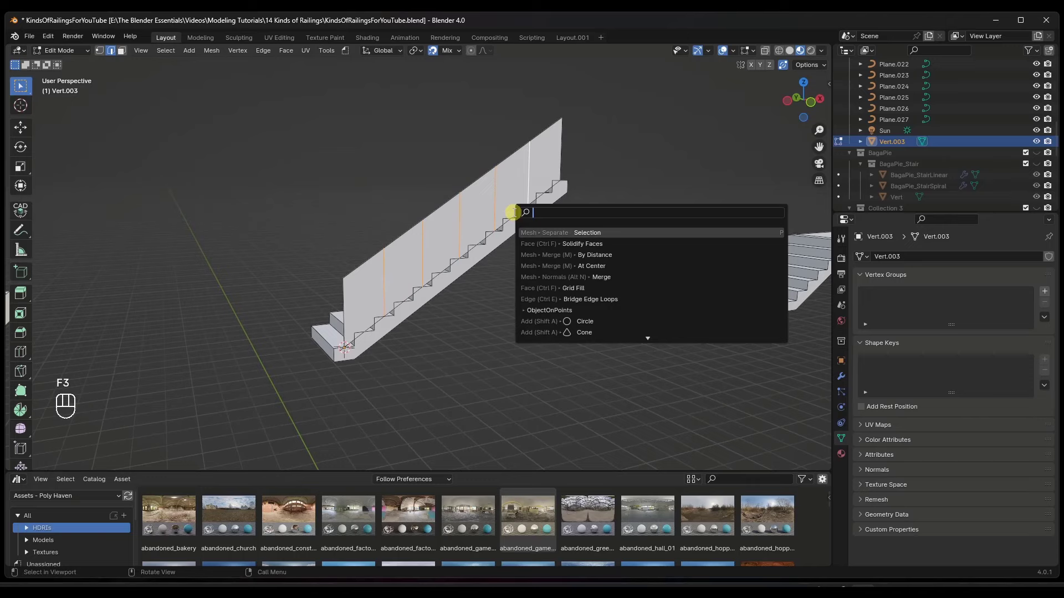
{"action": "left_click", "coordinate": [551, 232]}
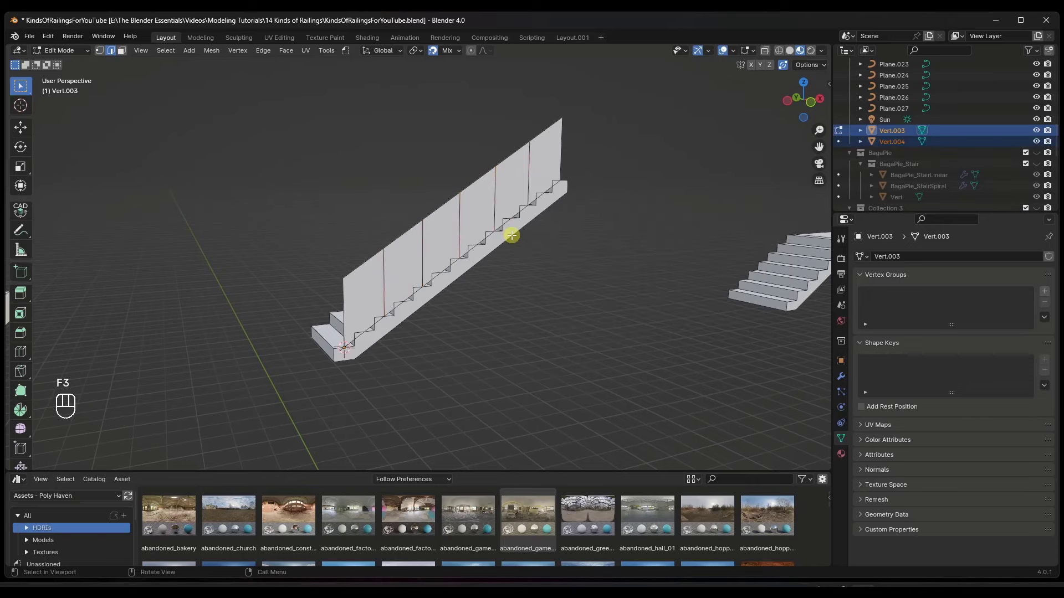
Return to Object Mode and select only the railing panel, leaving the separated vertical edges unselected
{"action": "mouse_move", "coordinate": [508, 235]}
{"action": "middle_mouse_down"}
{"action": "mouse_move", "coordinate": [518, 236]}
{"action": "mouse_move", "coordinate": [491, 231]}
{"action": "middle_mouse_up"}
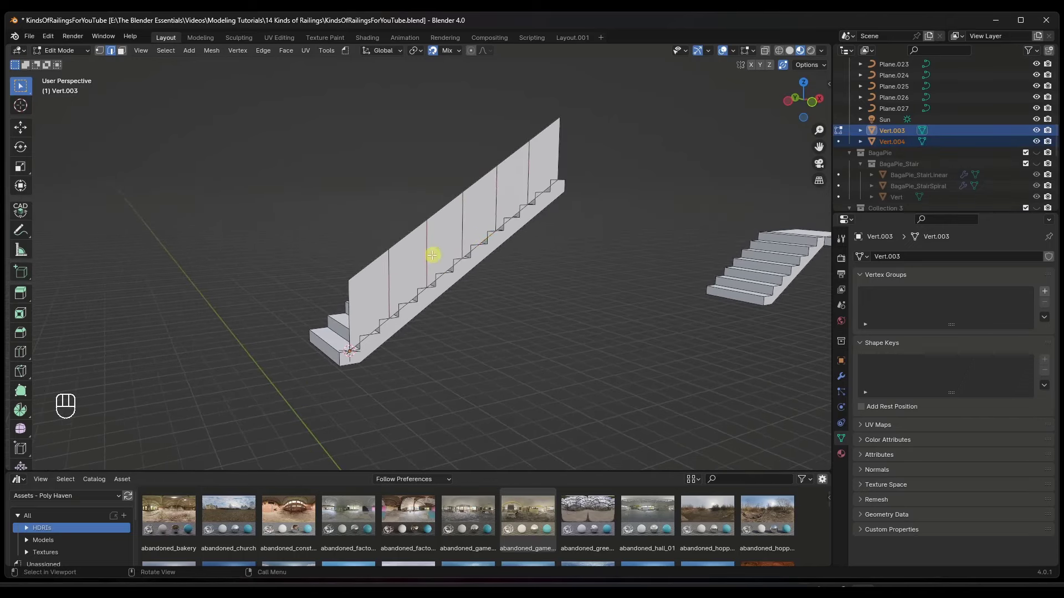
{"action": "key", "text": "Tab"}
{"action": "key", "text": "Tab"}
{"action": "key", "text": "Tab"}
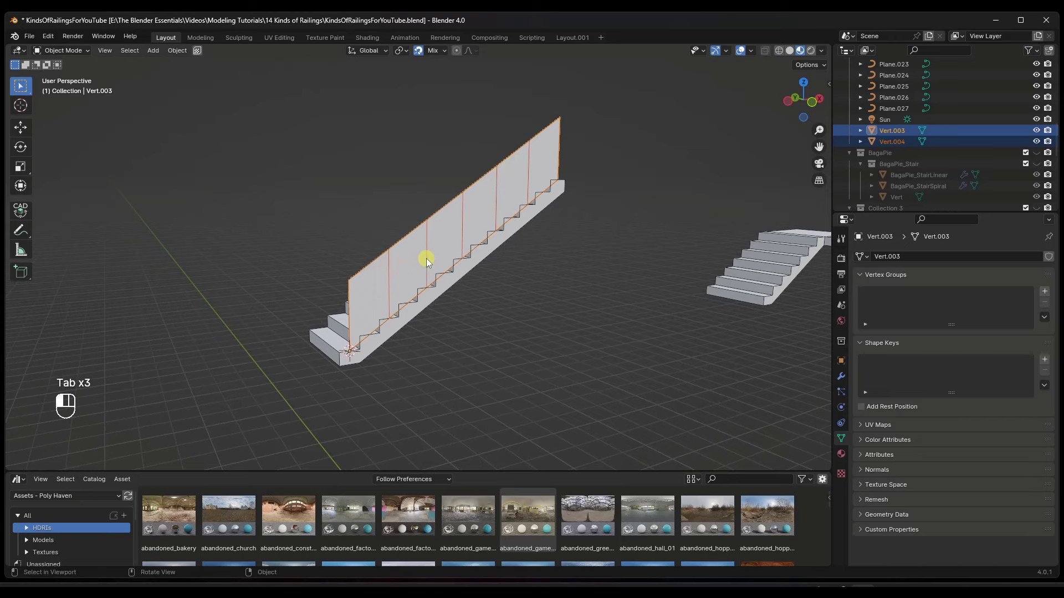
{"action": "left_click", "coordinate": [425, 243]}
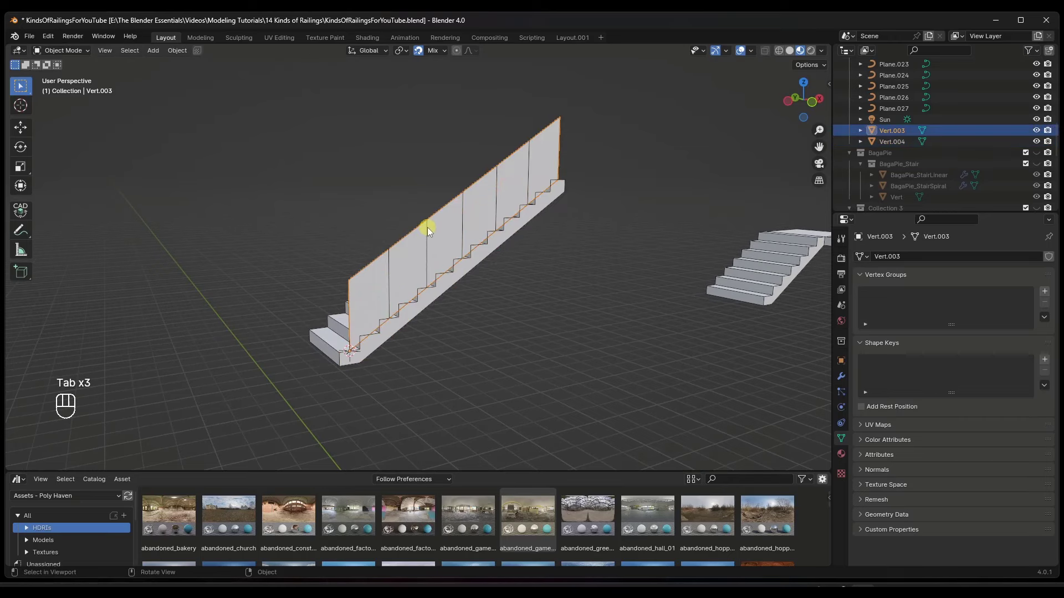
{"action": "mouse_move", "coordinate": [456, 245]}
{"action": "middle_mouse_down"}
{"action": "mouse_move", "coordinate": [428, 227]}
{"action": "mouse_move", "coordinate": [451, 231]}
{"action": "middle_mouse_up"}
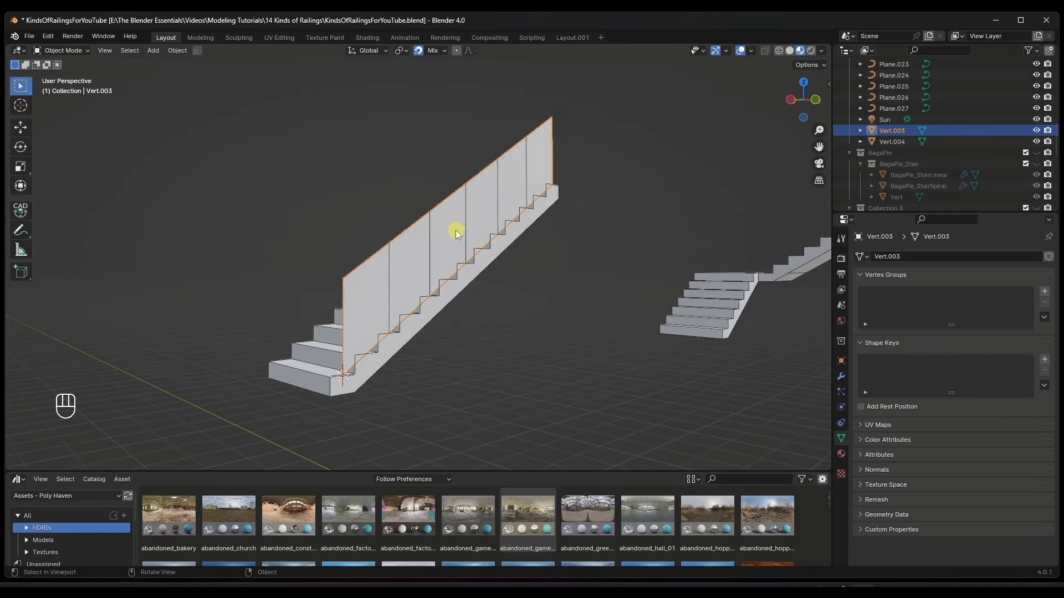
{"action": "key", "text": "g"}
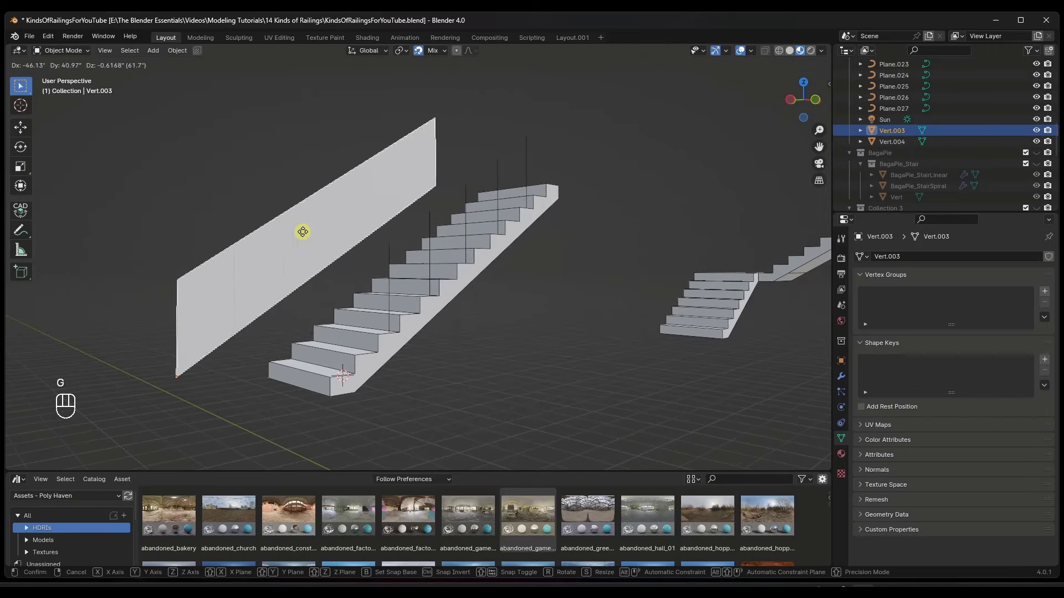
{"action": "right_click", "coordinate": [324, 234]}
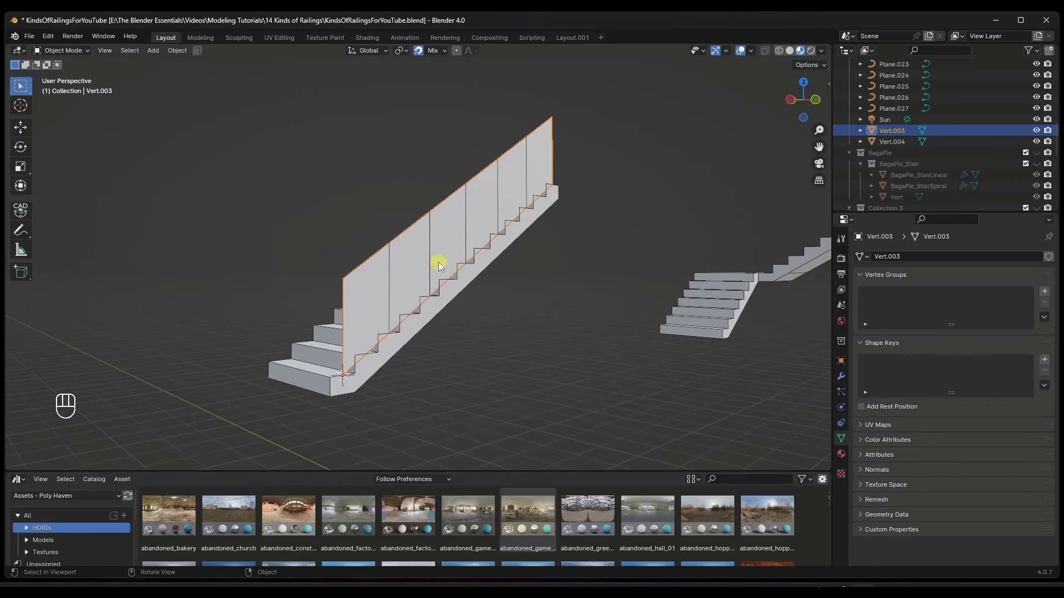
Delete the panel's bottom edges and its five inner vertical edges, keeping the sloped top line and the two end verticals
{"action": "middle_click_drag", "start_coordinate": [438, 262], "coordinate": [389, 282]}
{"action": "key", "text": "Tab"}
{"action": "left_click_drag", "start_coordinate": [560, 183], "coordinate": [488, 260]}
{"action": "left_click", "coordinate": [356, 338], "text": "shift"}
{"action": "left_click", "coordinate": [393, 310], "text": "shift"}
{"action": "left_click", "coordinate": [434, 282], "text": "shift"}
{"action": "left_click", "coordinate": [480, 252], "text": "shift"}
{"action": "left_click", "coordinate": [467, 235], "text": "shift"}
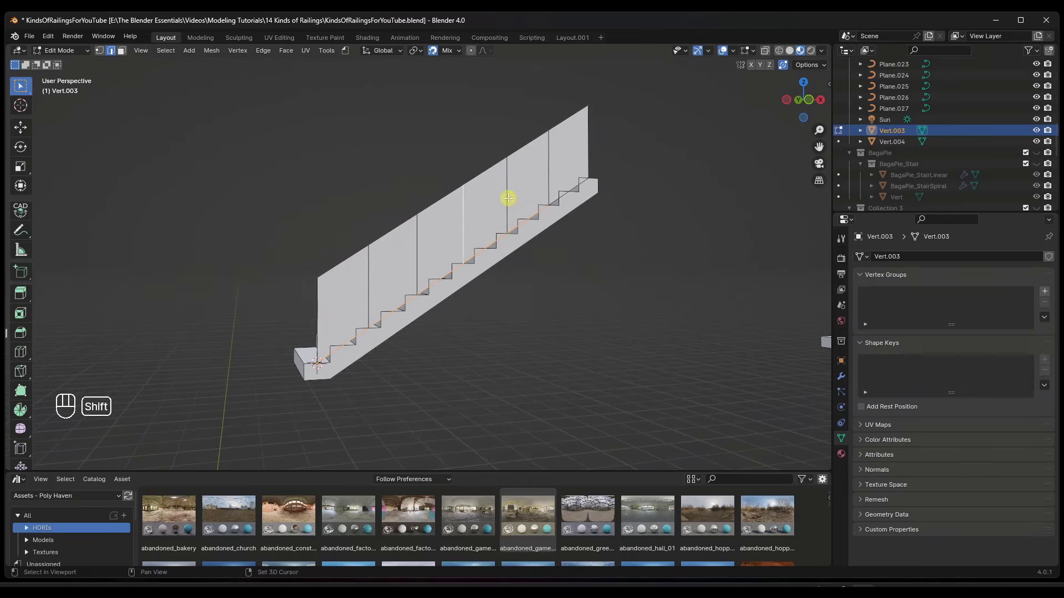
{"action": "left_click", "coordinate": [547, 178], "text": "shift"}
{"action": "left_click", "coordinate": [416, 251], "text": "shift"}
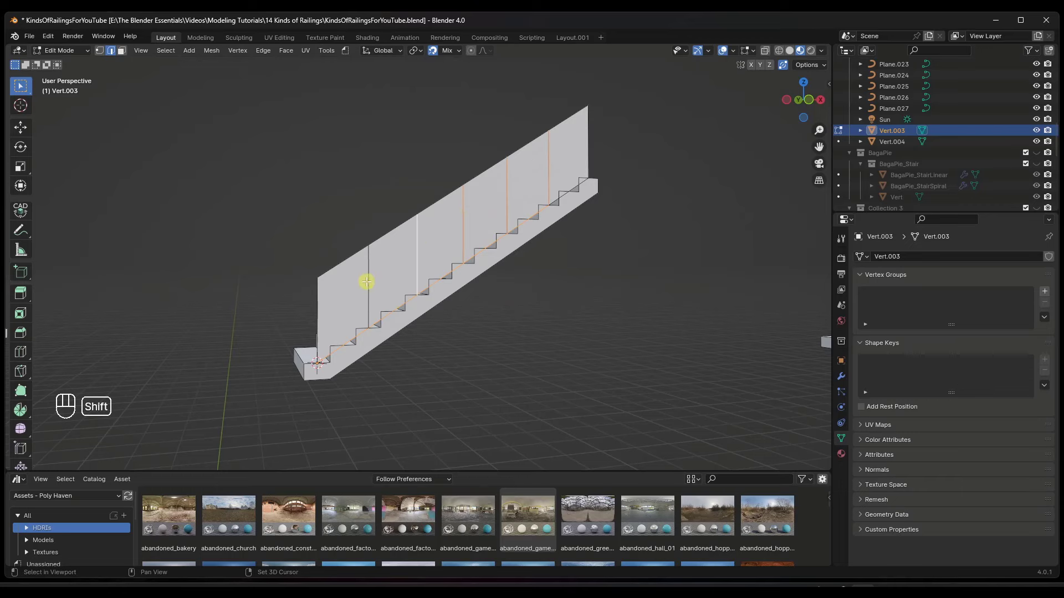
{"action": "key", "text": "x"}
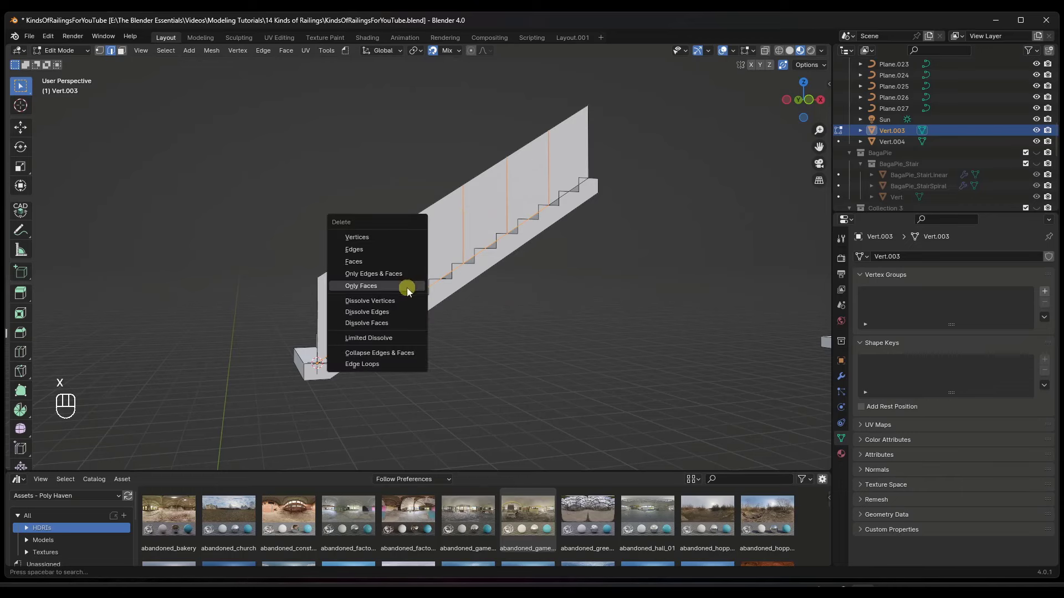
{"action": "left_click", "coordinate": [357, 248]}
{"action": "middle_click_drag", "start_coordinate": [399, 273], "coordinate": [374, 283]}
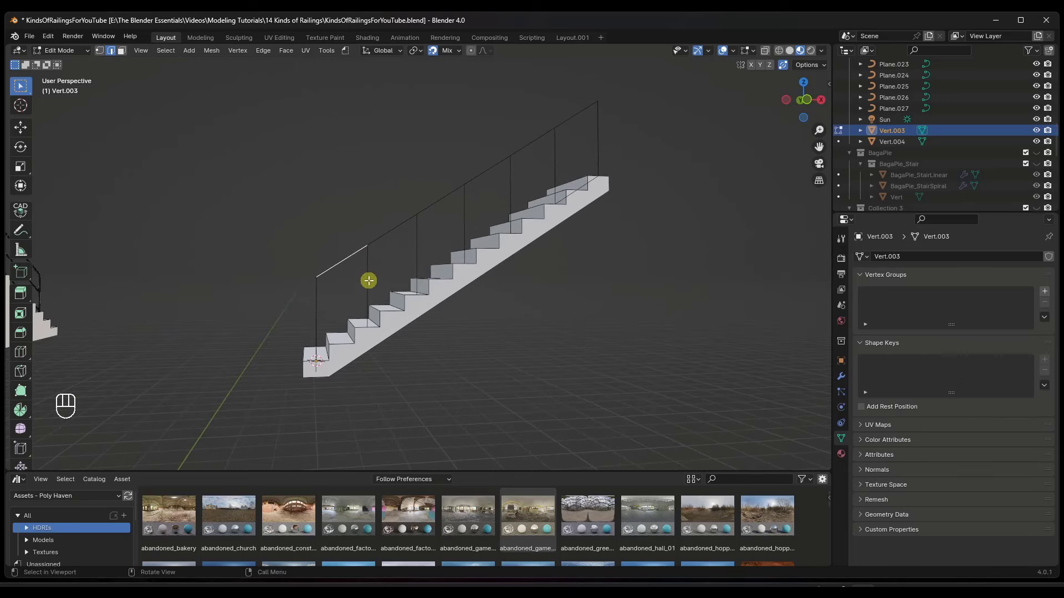
Delete the leftover sloped bottom edge beside the uppermost steps
{"action": "key", "text": "Tab"}
{"action": "key", "text": "Tab"}
{"action": "key", "text": "Tab"}
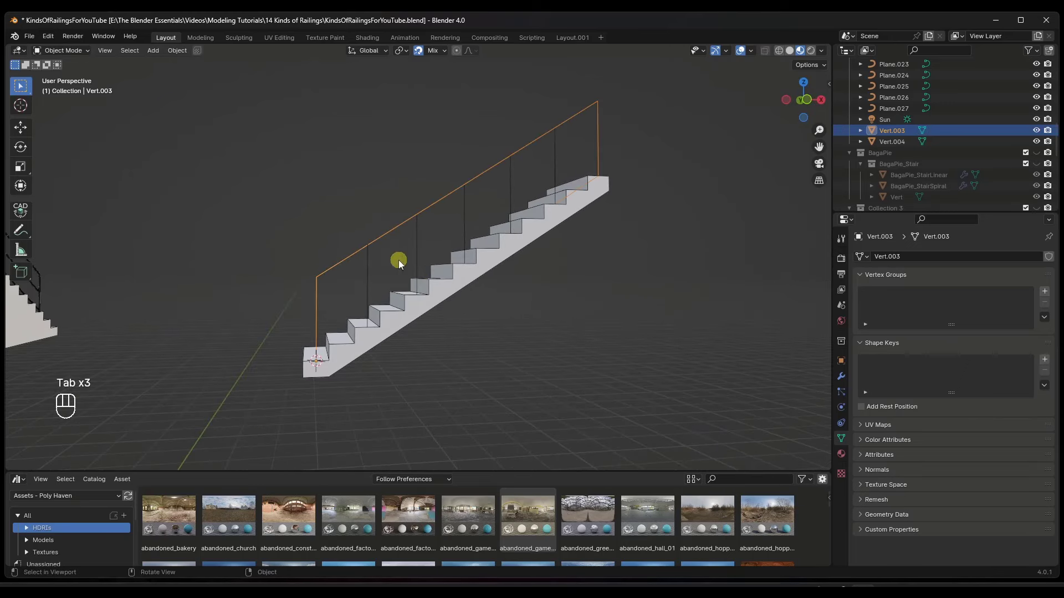
{"action": "middle_click_drag", "start_coordinate": [398, 261], "coordinate": [399, 268]}
{"action": "key", "text": "Tab"}
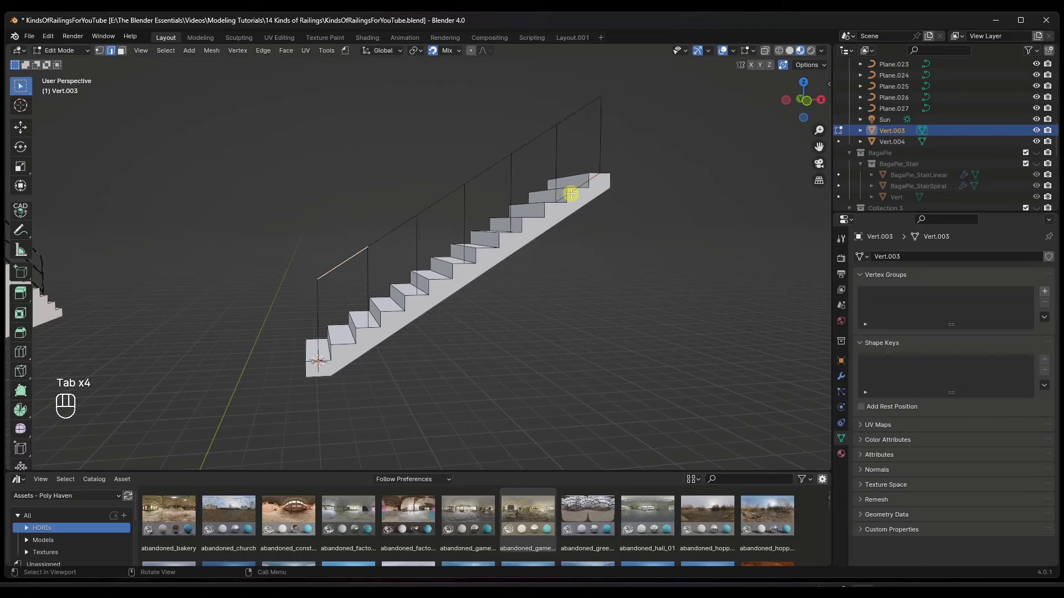
{"action": "left_click", "coordinate": [570, 193]}
{"action": "key", "text": "x"}
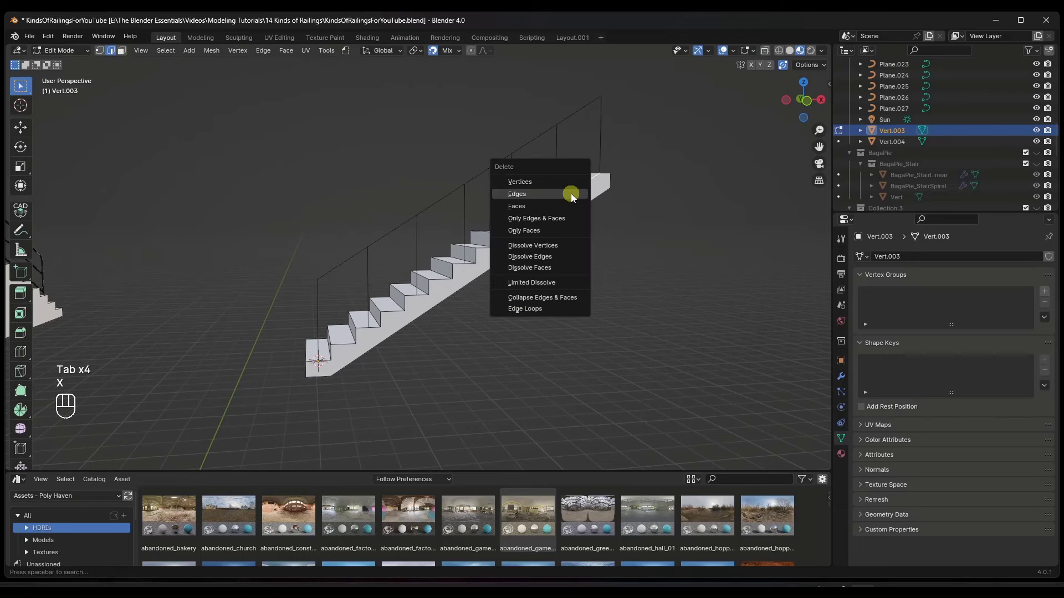
{"action": "left_click", "coordinate": [519, 182]}
Round the handrail's two upper corners with a 4-segment vertex bevel about 2.9 inches wide, and return to Object Mode
{"action": "middle_click_drag", "start_coordinate": [576, 190], "coordinate": [565, 168]}
{"action": "key", "text": "Tab"}
{"action": "key", "text": "Tab"}
{"action": "key", "text": "1"}
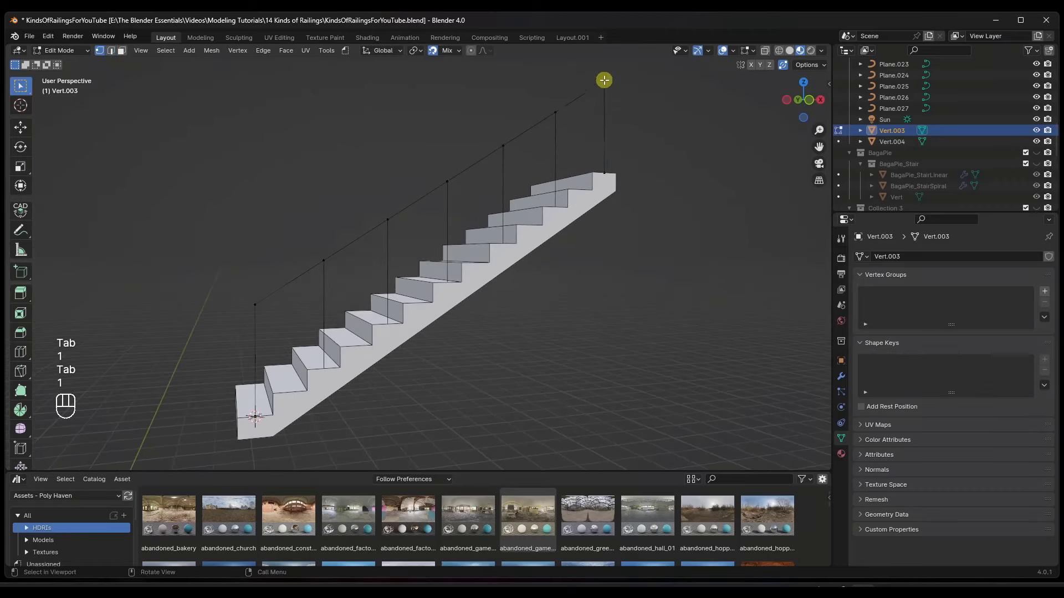
{"action": "key", "text": "ctrl+b"}
{"action": "key", "text": "v"}
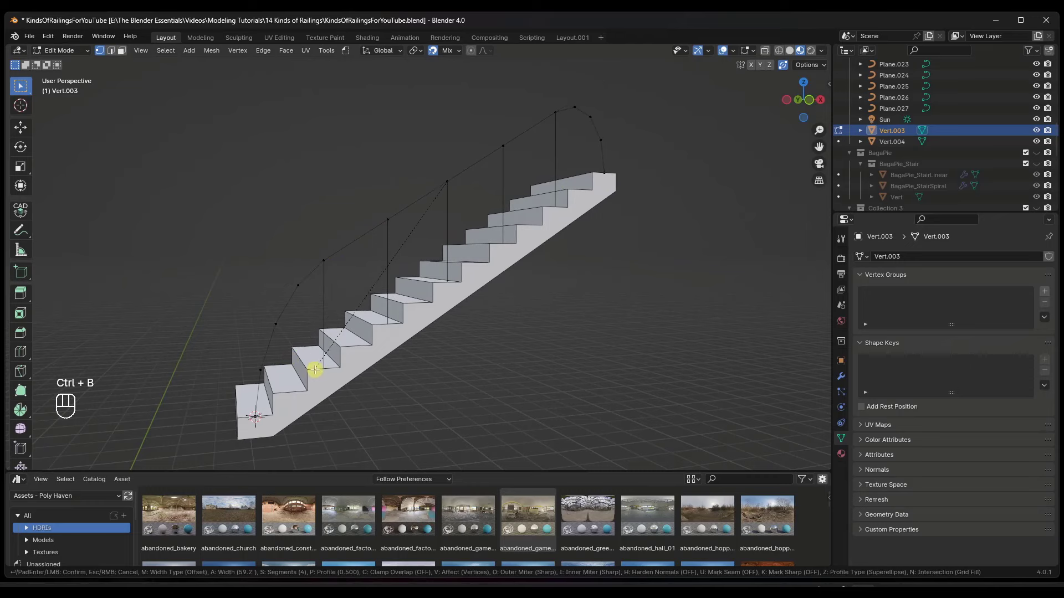
{"action": "left_click", "coordinate": [403, 239]}
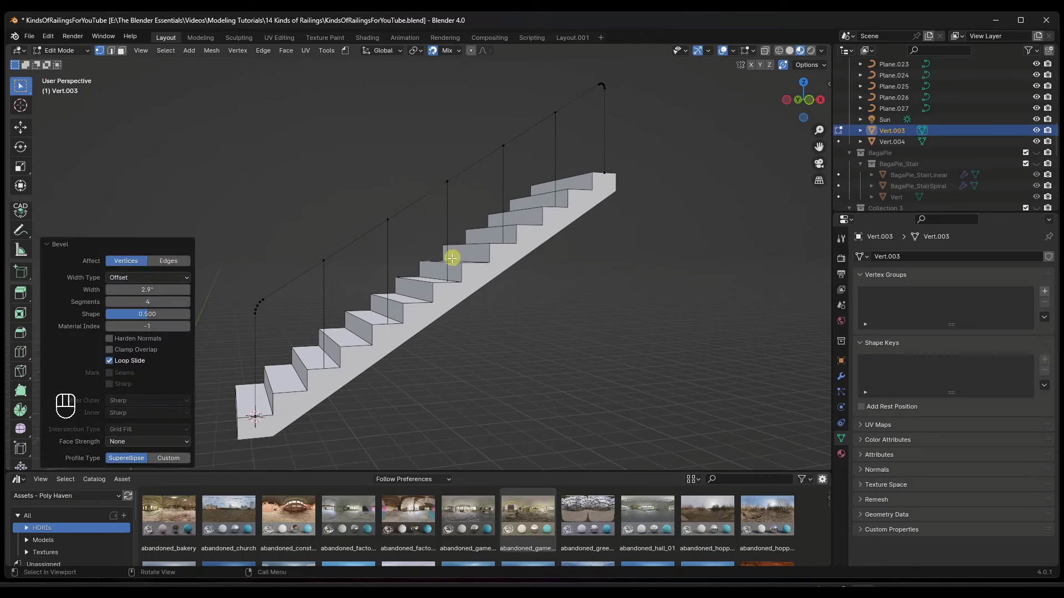
{"action": "key", "text": "Tab"}
{"action": "scroll", "coordinate": [438, 280], "scroll_direction": "down", "scroll_amount": 2}
{"action": "middle_click_drag", "start_coordinate": [434, 280], "coordinate": [439, 281]}
{"action": "scroll", "coordinate": [456, 271], "scroll_direction": "down", "scroll_amount": 4}
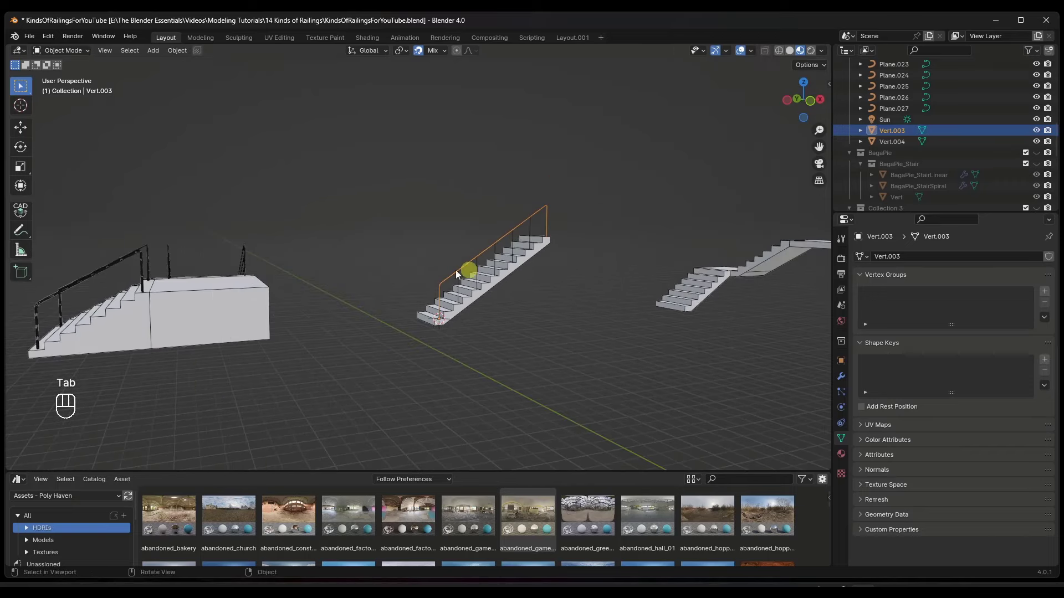
{"action": "scroll", "coordinate": [219, 265], "scroll_direction": "up", "scroll_amount": 3}
{"action": "scroll", "coordinate": [255, 264], "scroll_direction": "down", "scroll_amount": 5}
{"action": "scroll", "coordinate": [509, 240], "scroll_direction": "up", "scroll_amount": 7}
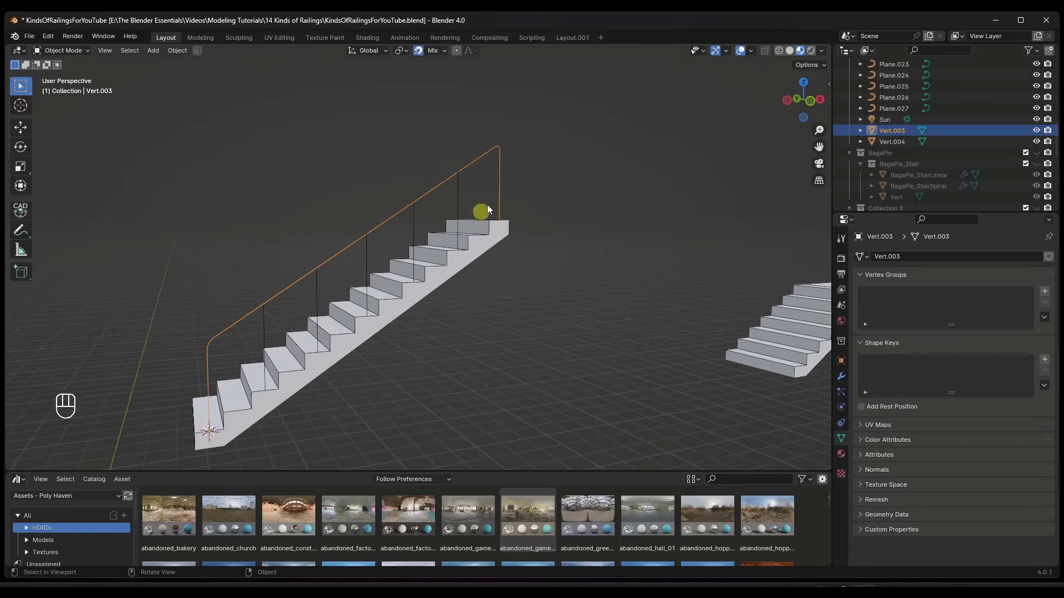
{"action": "scroll", "coordinate": [487, 205], "scroll_direction": "down", "scroll_amount": 3}
{"action": "scroll", "coordinate": [380, 277], "scroll_direction": "up", "scroll_amount": 4}
Convert the handrail outline and the separated vertical posts from meshes to curves
{"action": "left_click", "coordinate": [177, 51]}
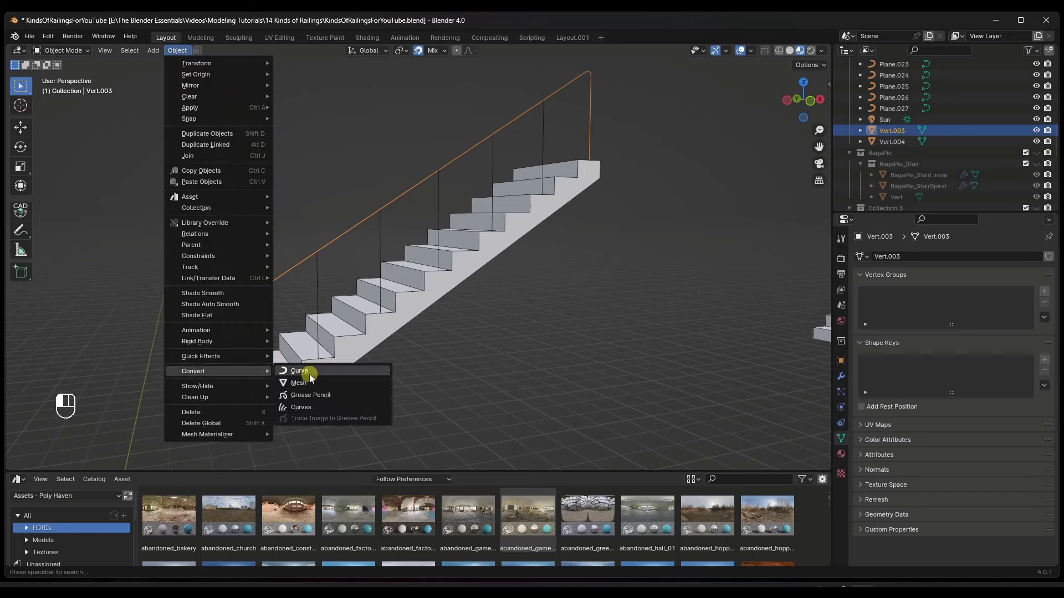
{"action": "left_click", "coordinate": [302, 372]}
{"action": "left_click", "coordinate": [319, 296]}
{"action": "left_click", "coordinate": [177, 50]}
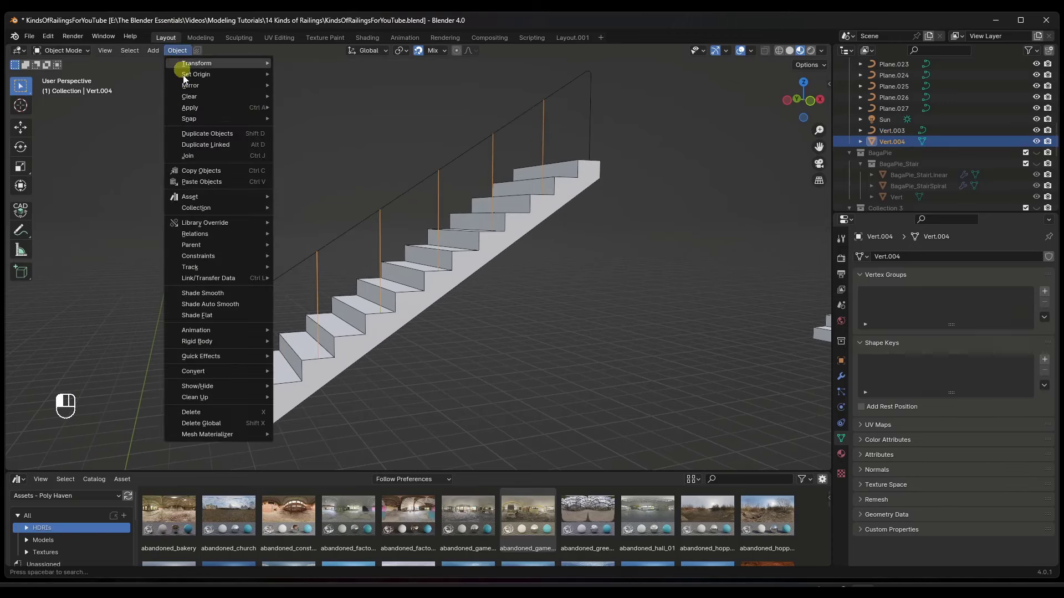
{"action": "mouse_move", "coordinate": [209, 374]}
{"action": "left_click", "coordinate": [299, 371]}
Give the handrail curve and the vertical posts' curve a round bevel with a depth of 0.5 inch
{"action": "left_click", "coordinate": [291, 270]}
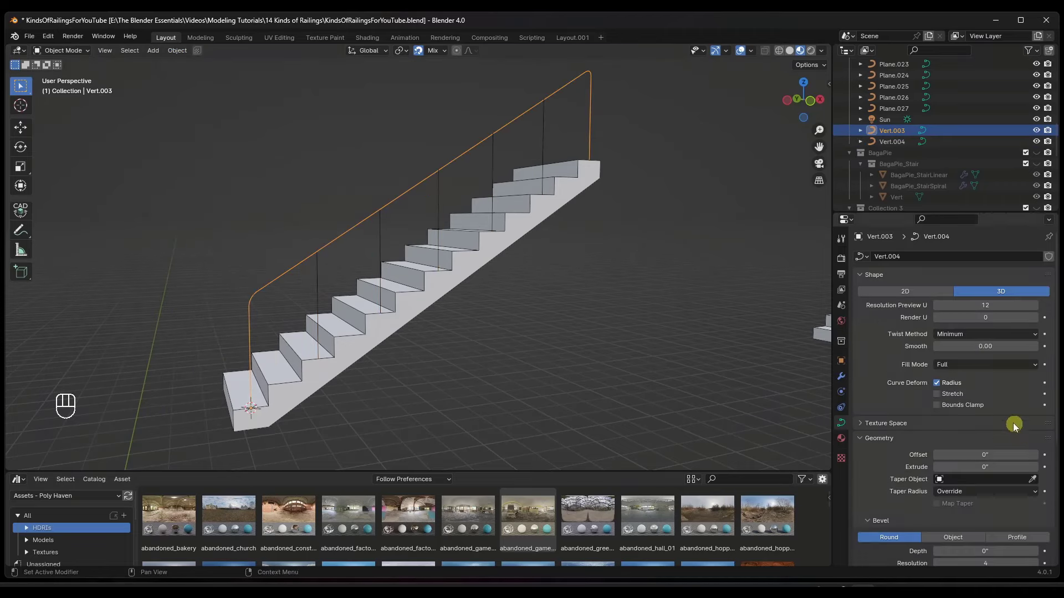
{"action": "scroll", "coordinate": [1011, 426], "scroll_direction": "down", "scroll_amount": 5}
{"action": "left_click", "coordinate": [978, 441]}
{"action": "type", "text": ".5"}
{"action": "key", "text": "Return"}
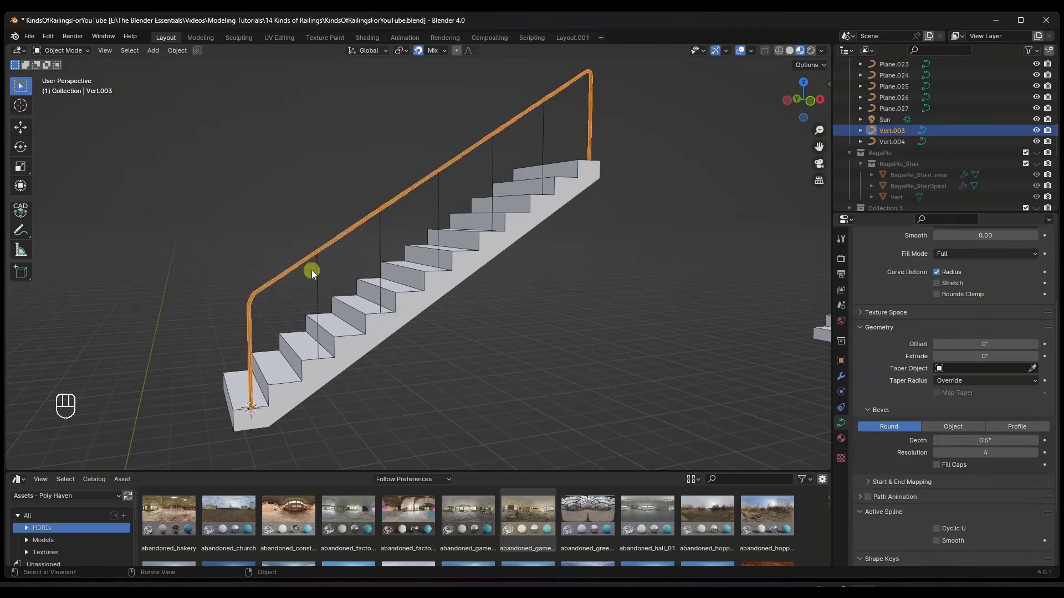
{"action": "left_click", "coordinate": [316, 271]}
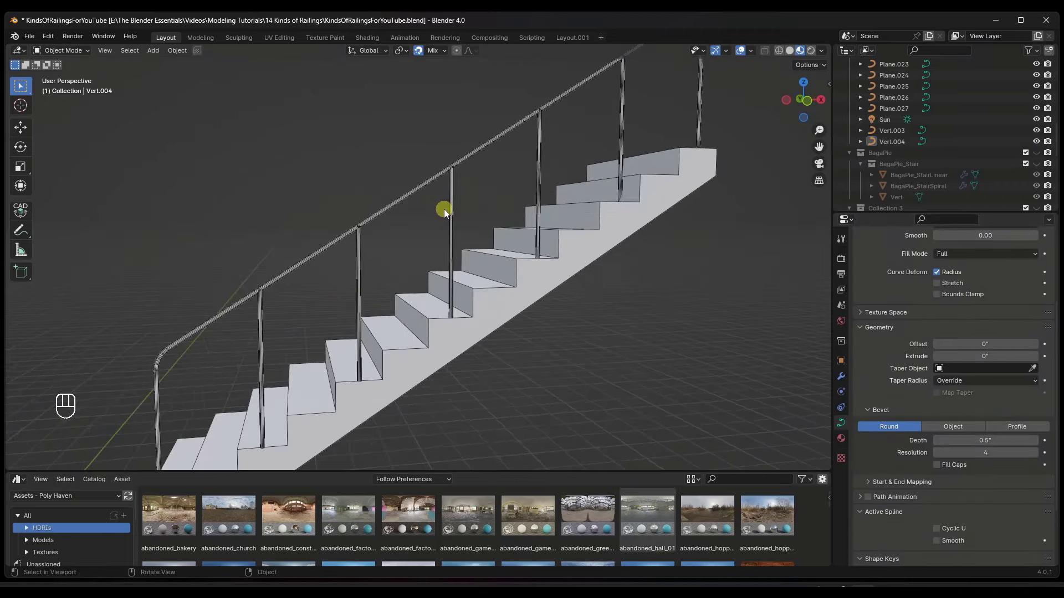
Select the handrail and its posts together and move them about 3.8 inches along Y, inward from the staircase edge
{"action": "scroll", "coordinate": [443, 209], "scroll_direction": "down", "scroll_amount": 5}
{"action": "middle_click_drag", "start_coordinate": [407, 242], "coordinate": [555, 294]}
{"action": "left_click", "coordinate": [419, 245]}
{"action": "left_click", "coordinate": [414, 237], "text": "shift"}
{"action": "scroll", "coordinate": [414, 239], "scroll_direction": "down", "scroll_amount": 3}
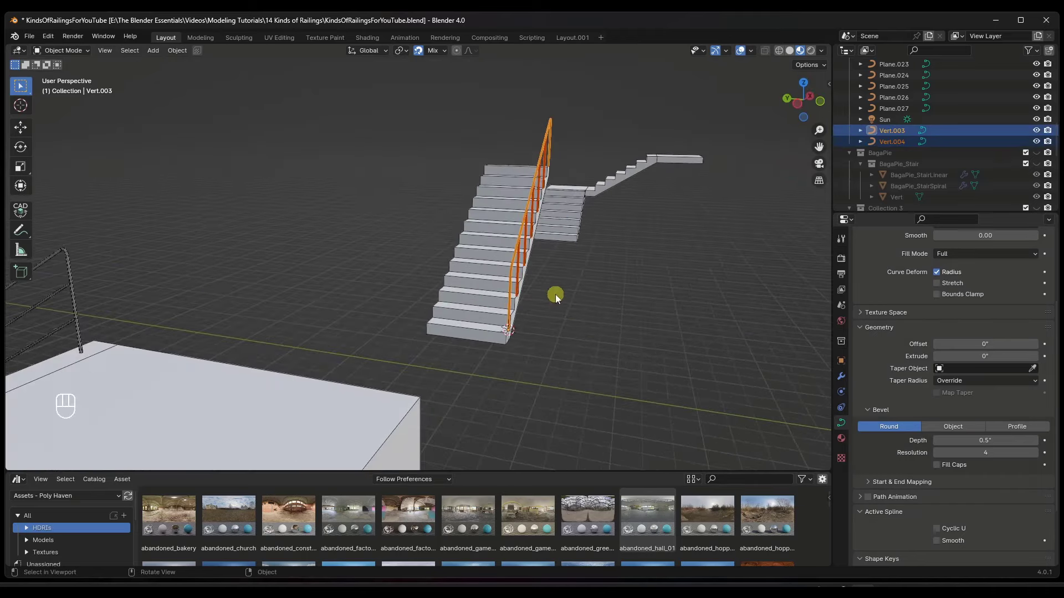
{"action": "key", "text": "g"}
{"action": "key", "text": "y"}
{"action": "left_click", "coordinate": [548, 301]}
Duplicate the handrail and posts about 38.3 inches along Y to the opposite side of the staircase
{"action": "key", "text": "shift+d"}
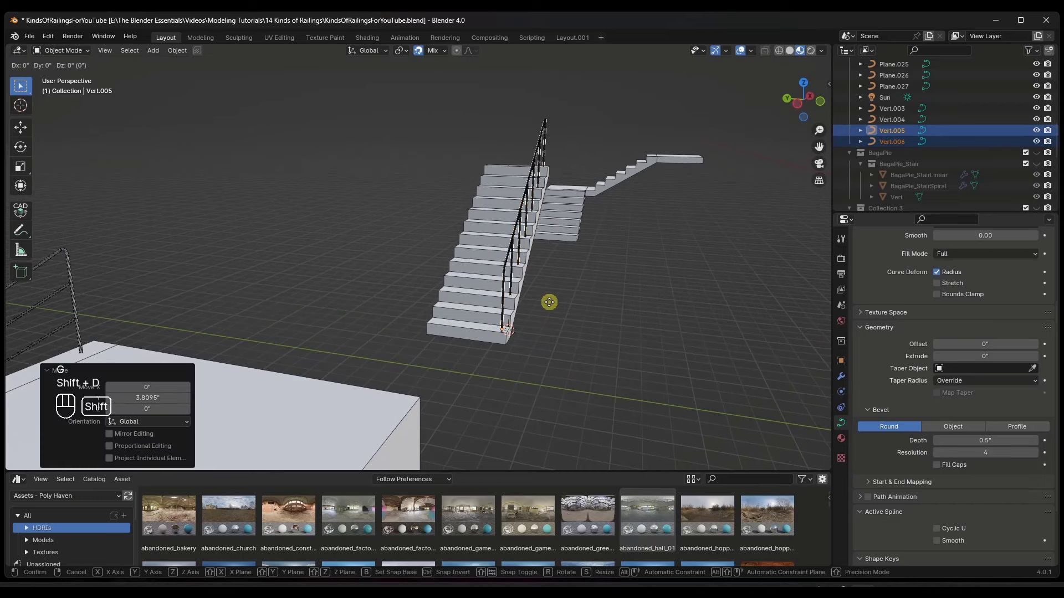
{"action": "key", "text": "y"}
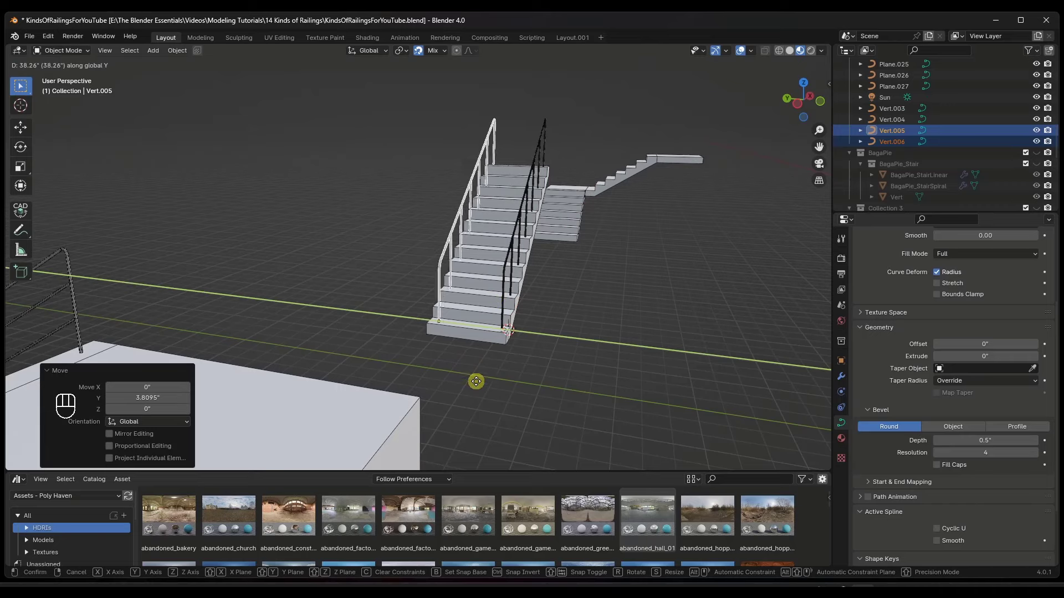
{"action": "left_click", "coordinate": [476, 381]}
Deselect everything and examine both railings on the straight staircase from closer and farther away
{"action": "middle_click_drag", "start_coordinate": [475, 383], "coordinate": [423, 217]}
{"action": "key", "text": "Tab"}
{"action": "key", "text": "Tab"}
{"action": "scroll", "coordinate": [480, 230], "scroll_direction": "up", "scroll_amount": 3}
{"action": "left_click", "coordinate": [518, 233]}
{"action": "scroll", "coordinate": [518, 233], "scroll_direction": "down", "scroll_amount": 1}
{"action": "scroll", "coordinate": [424, 216], "scroll_direction": "up", "scroll_amount": 1}
{"action": "scroll", "coordinate": [576, 205], "scroll_direction": "down", "scroll_amount": 3}
{"action": "scroll", "coordinate": [397, 301], "scroll_direction": "up", "scroll_amount": 3}
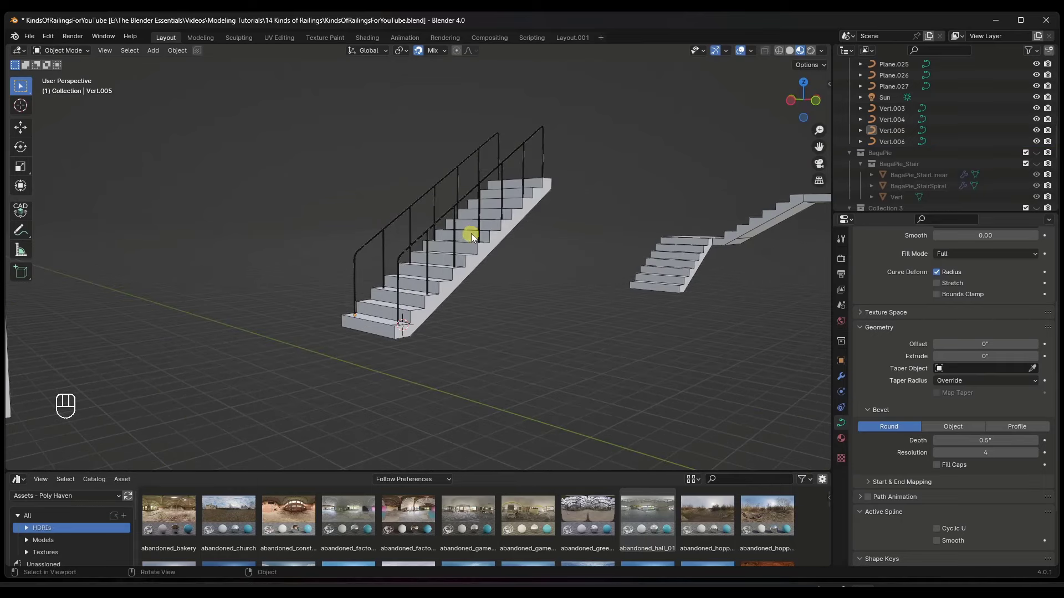
{"action": "scroll", "coordinate": [471, 235], "scroll_direction": "up", "scroll_amount": 1}
{"action": "scroll", "coordinate": [416, 259], "scroll_direction": "down", "scroll_amount": 4}
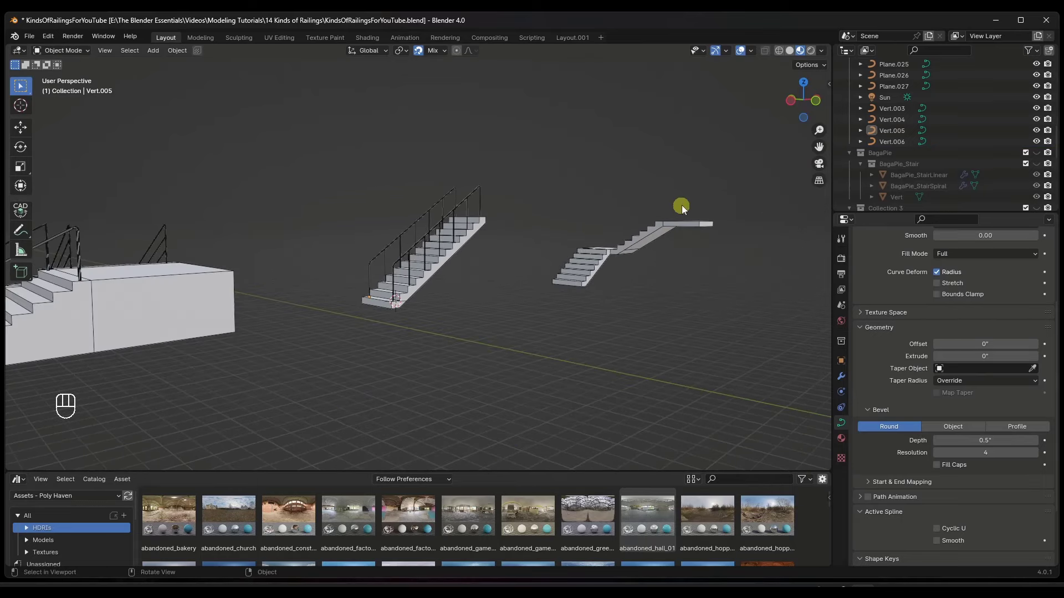
Place the 3D cursor on the outer corner of the L-shaped staircase's lowest step and add a single vertex there
{"action": "scroll", "coordinate": [684, 205], "scroll_direction": "up", "scroll_amount": 4}
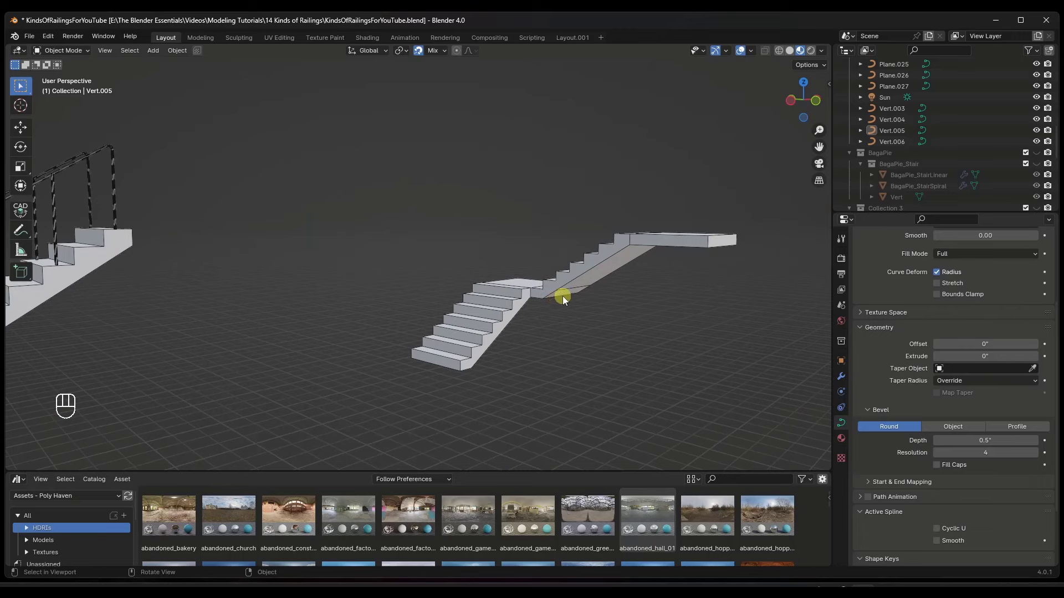
{"action": "middle_click_drag", "start_coordinate": [562, 300], "coordinate": [564, 307]}
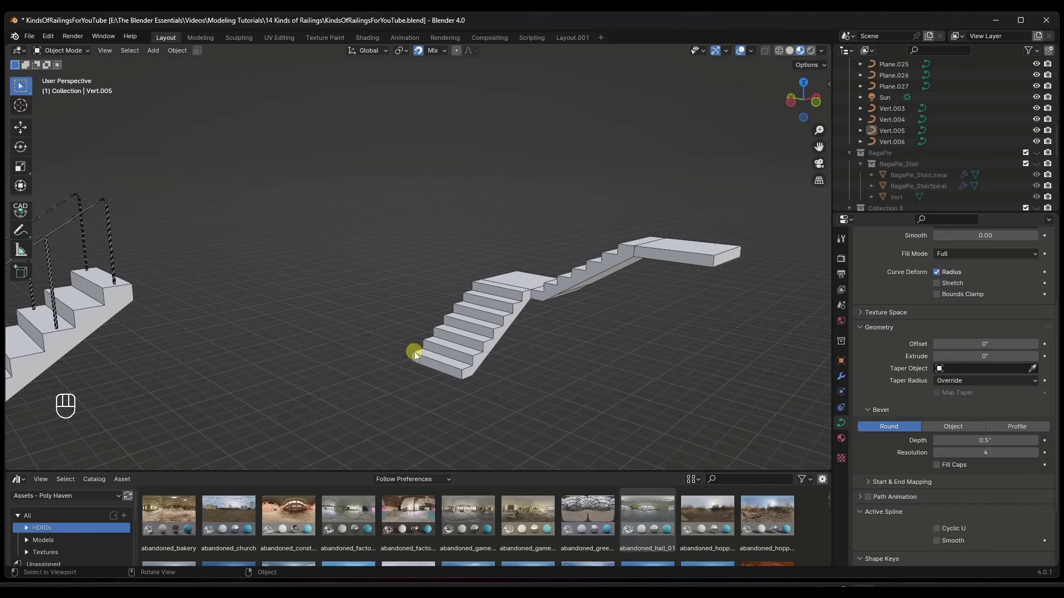
{"action": "scroll", "coordinate": [540, 233], "scroll_direction": "up", "scroll_amount": 3}
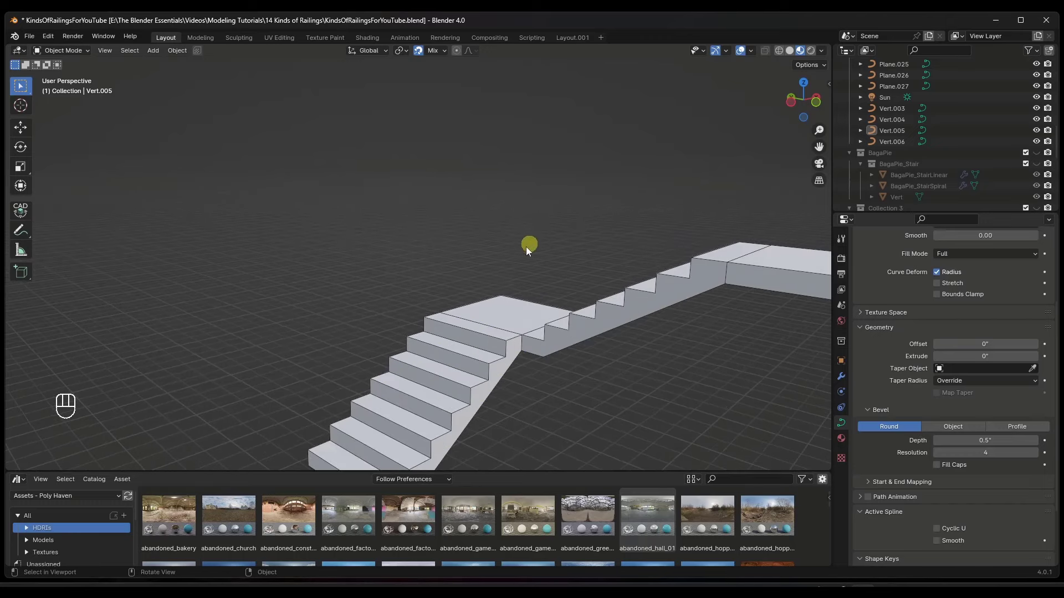
{"action": "left_click", "coordinate": [521, 309]}
{"action": "scroll", "coordinate": [512, 304], "scroll_direction": "up", "scroll_amount": 1}
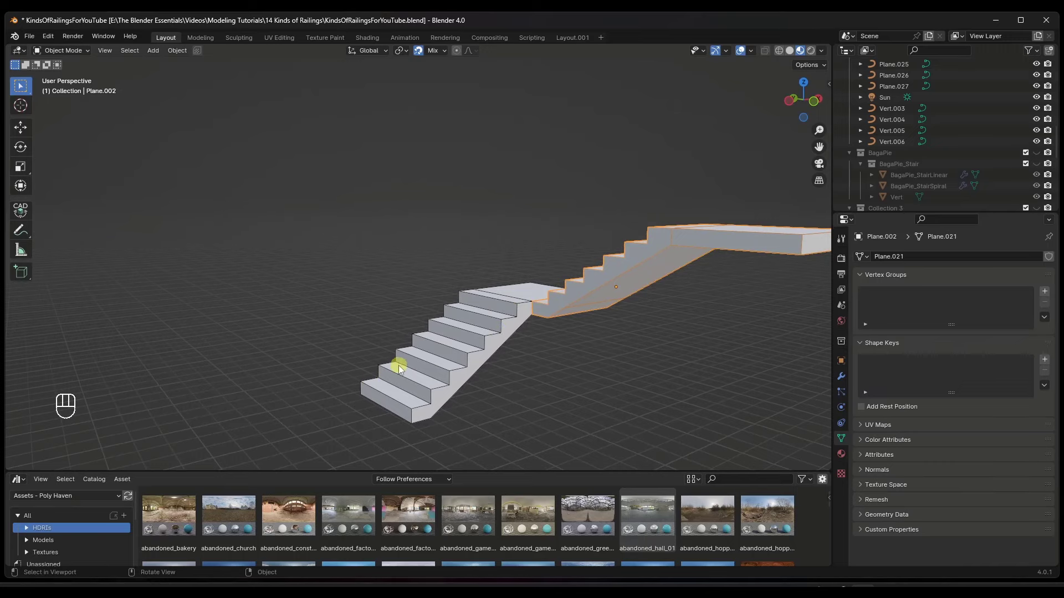
{"action": "scroll", "coordinate": [365, 384], "scroll_direction": "down", "scroll_amount": 3}
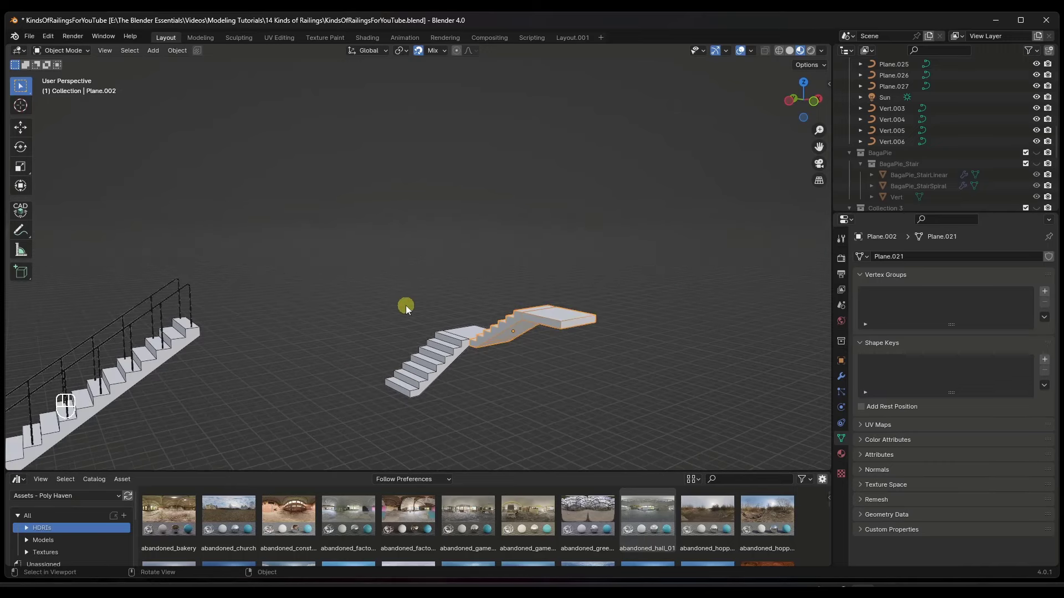
{"action": "scroll", "coordinate": [413, 316], "scroll_direction": "up", "scroll_amount": 6}
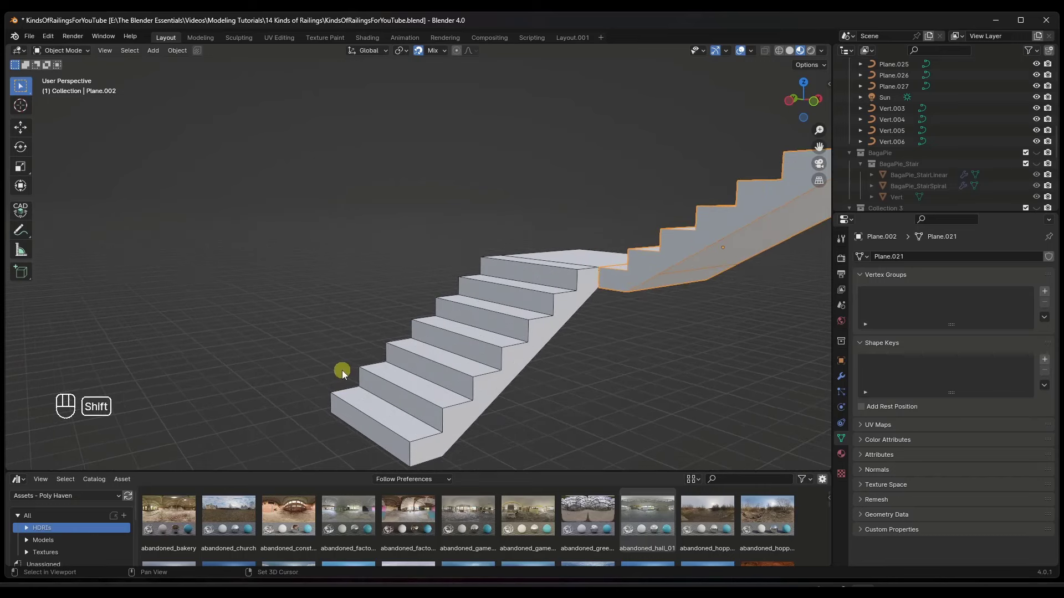
{"action": "right_click_drag", "start_coordinate": [333, 383], "coordinate": [327, 392], "text": "shift"}
{"action": "key", "text": "shift+a"}
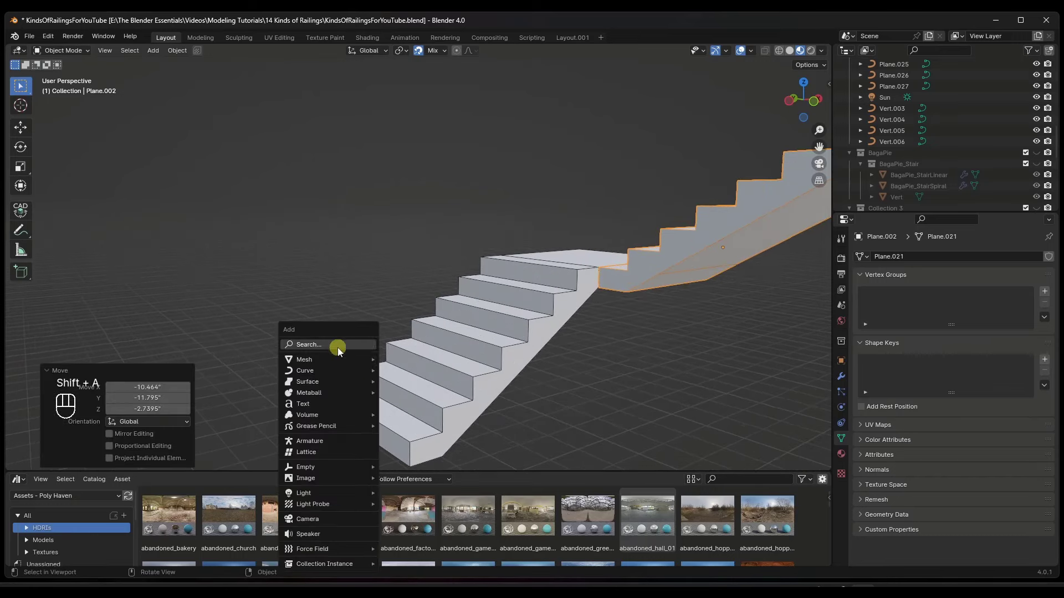
{"action": "mouse_move", "coordinate": [339, 360]}
{"action": "mouse_move", "coordinate": [442, 259]}
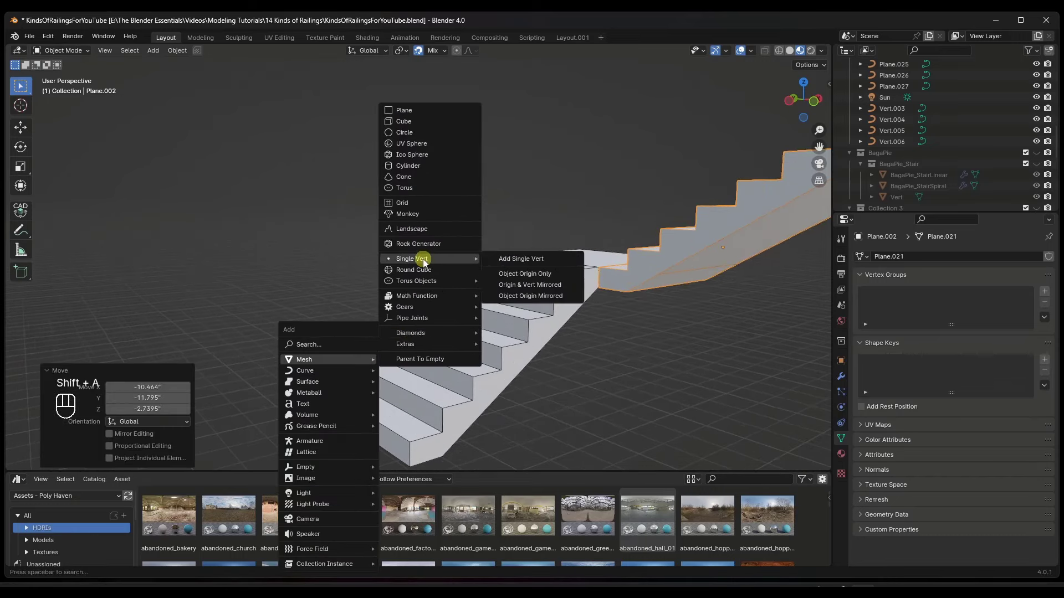
{"action": "left_click", "coordinate": [513, 257]}
Extrude the vertex 66" in X and 42" in Z up the lower flight, and 59" in X to the middle landing's outer corner
{"action": "key", "text": "Tab"}
{"action": "key", "text": "e"}
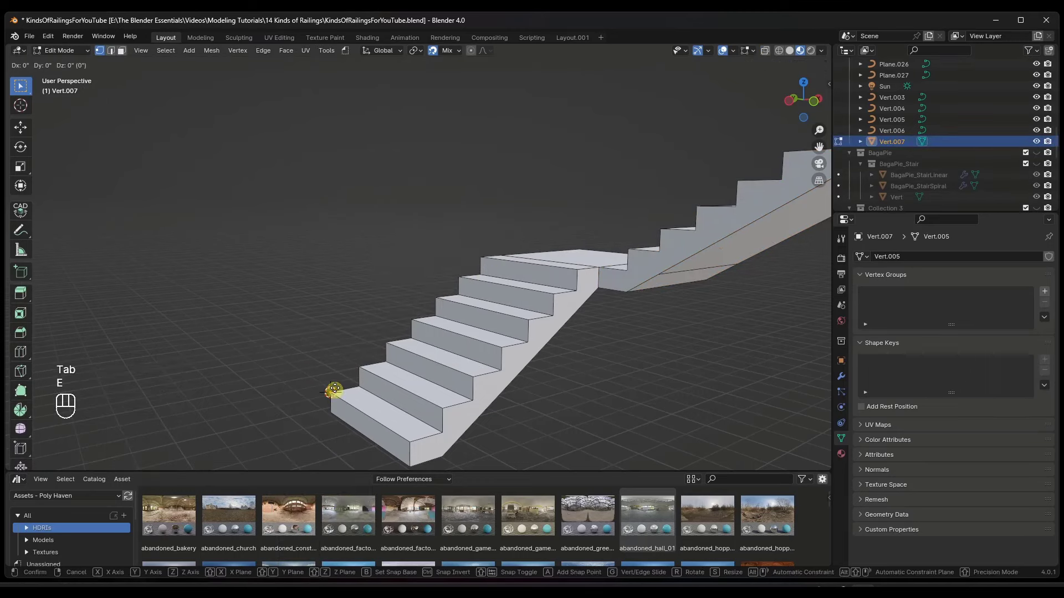
{"action": "left_click", "coordinate": [480, 254]}
{"action": "middle_click_drag", "start_coordinate": [525, 248], "coordinate": [508, 274]}
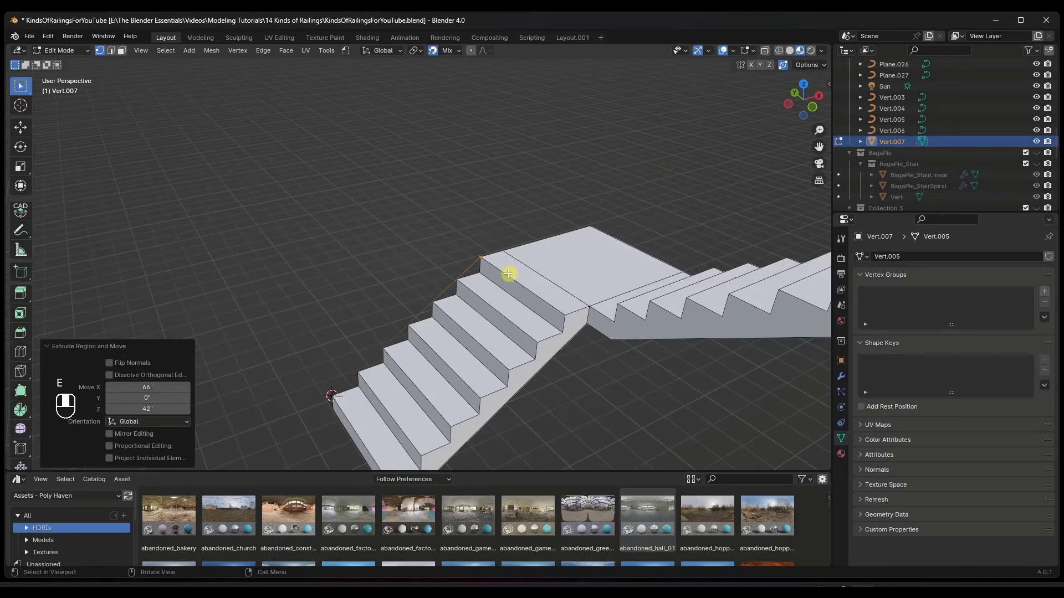
{"action": "key", "text": "e"}
{"action": "left_click", "coordinate": [586, 231]}
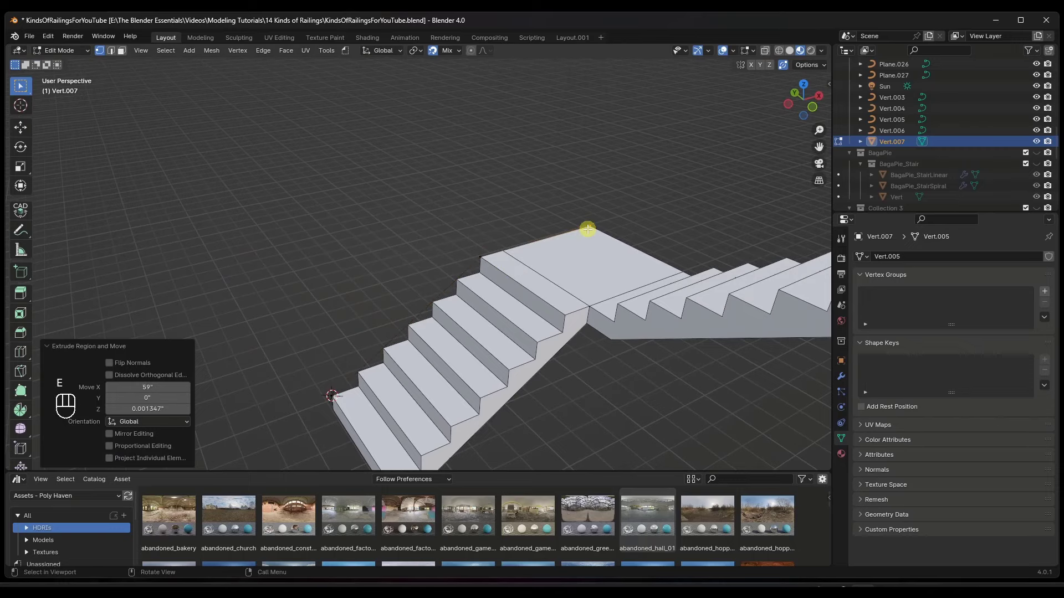
Extrude the path along the middle landing's outer edge to the upper flight, and up that flight by -66" in Y and 42" in Z
{"action": "scroll", "coordinate": [601, 230], "scroll_direction": "down", "scroll_amount": 3}
{"action": "mouse_move", "coordinate": [601, 230]}
{"action": "middle_mouse_down"}
{"action": "mouse_move", "coordinate": [553, 271]}
{"action": "mouse_move", "coordinate": [601, 221]}
{"action": "middle_mouse_up"}
{"action": "key", "text": "e"}
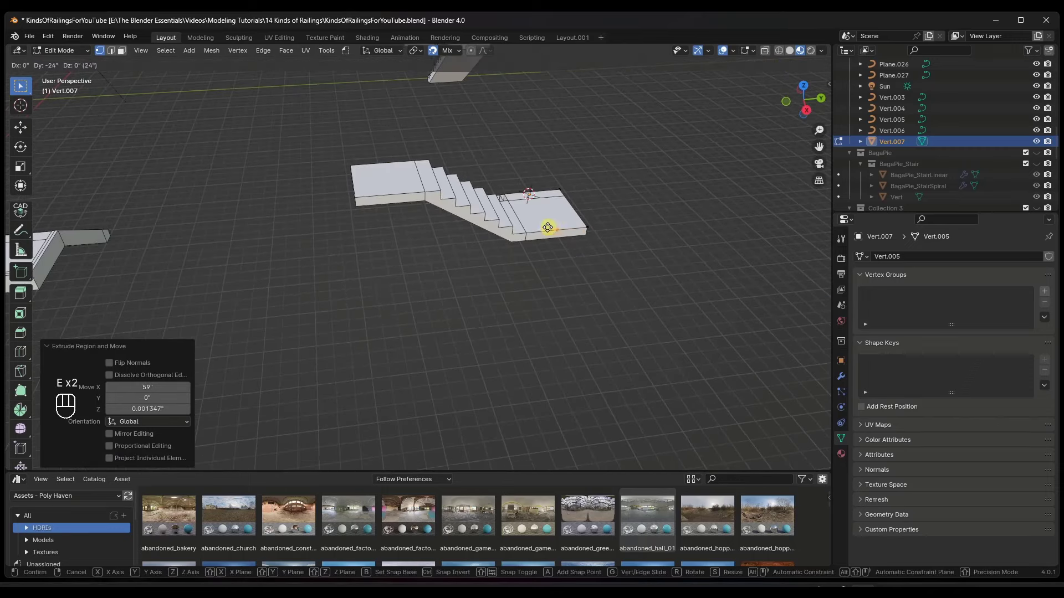
{"action": "scroll", "coordinate": [526, 229], "scroll_direction": "up", "scroll_amount": 5}
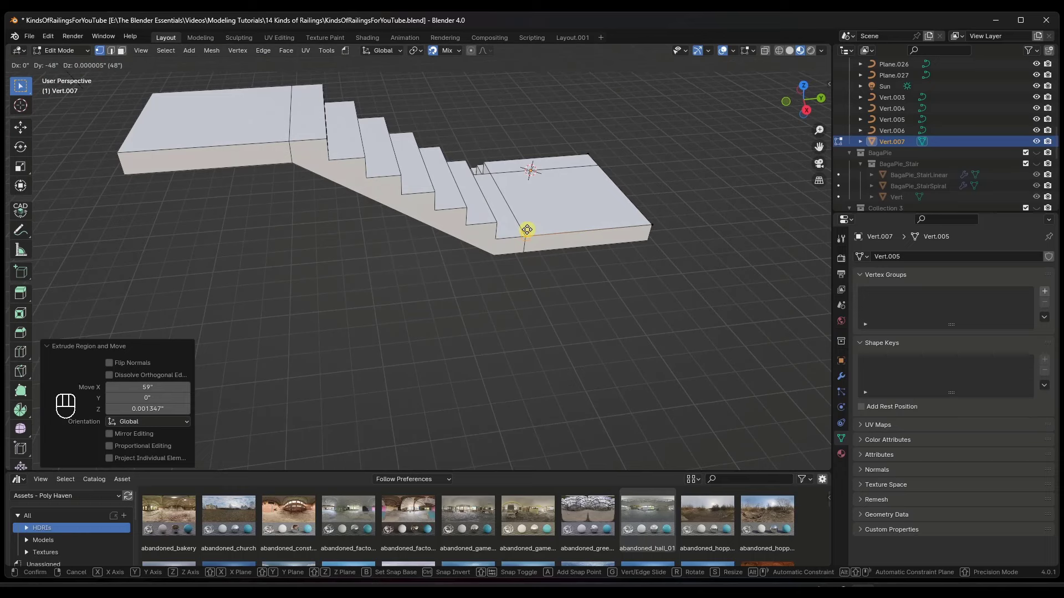
{"action": "left_click", "coordinate": [520, 233]}
{"action": "key", "text": "e"}
{"action": "left_click", "coordinate": [307, 140]}
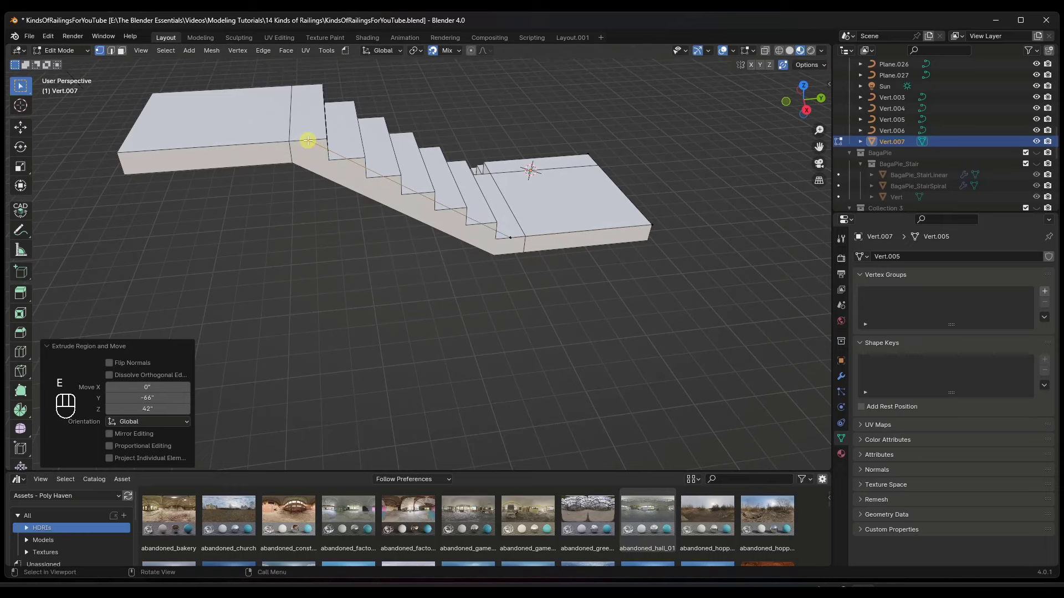
Extrude the path -53.5" in Y to the upper landing's far corner and along its end edge, finishing the vertex path
{"action": "key", "text": "e"}
{"action": "left_click", "coordinate": [118, 152]}
{"action": "key", "text": "e"}
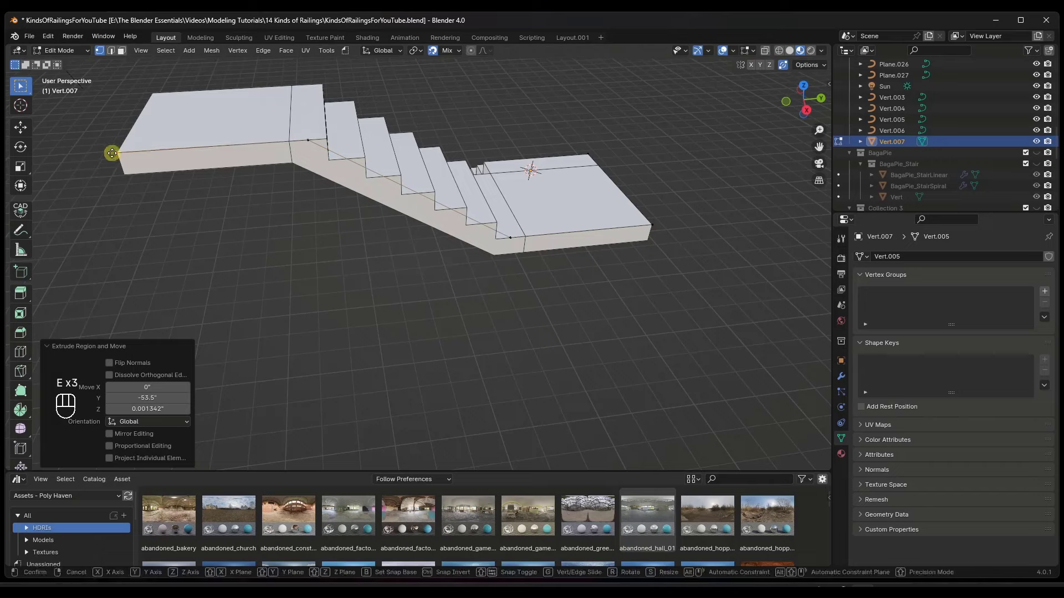
{"action": "left_click", "coordinate": [156, 103]}
{"action": "key", "text": "Tab"}
Raise the outer railing path 36" along the Z axis
{"action": "middle_click_drag", "start_coordinate": [244, 150], "coordinate": [357, 188]}
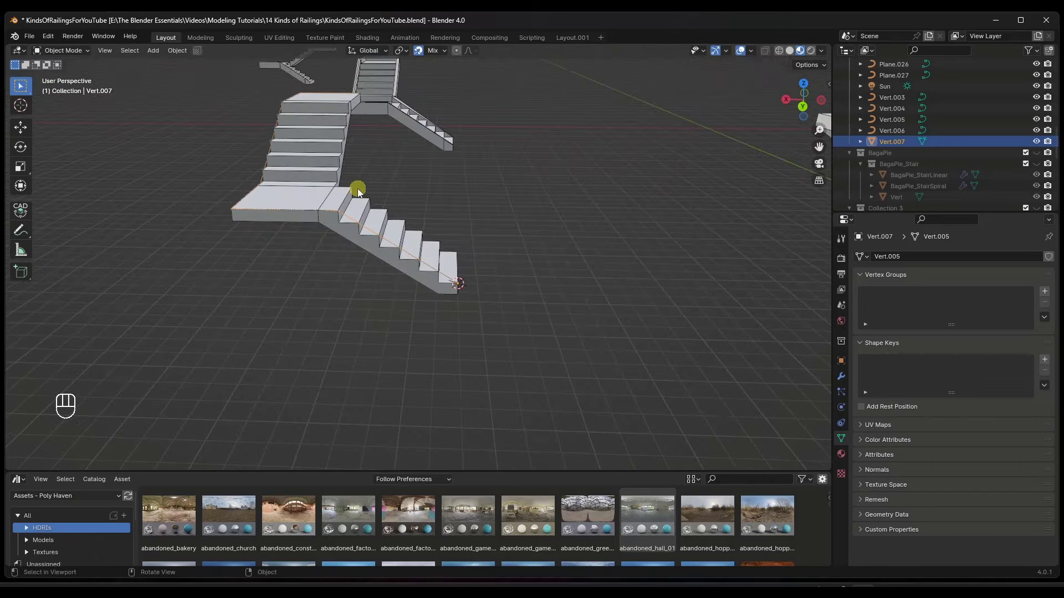
{"action": "key", "text": "g"}
{"action": "key", "text": "z"}
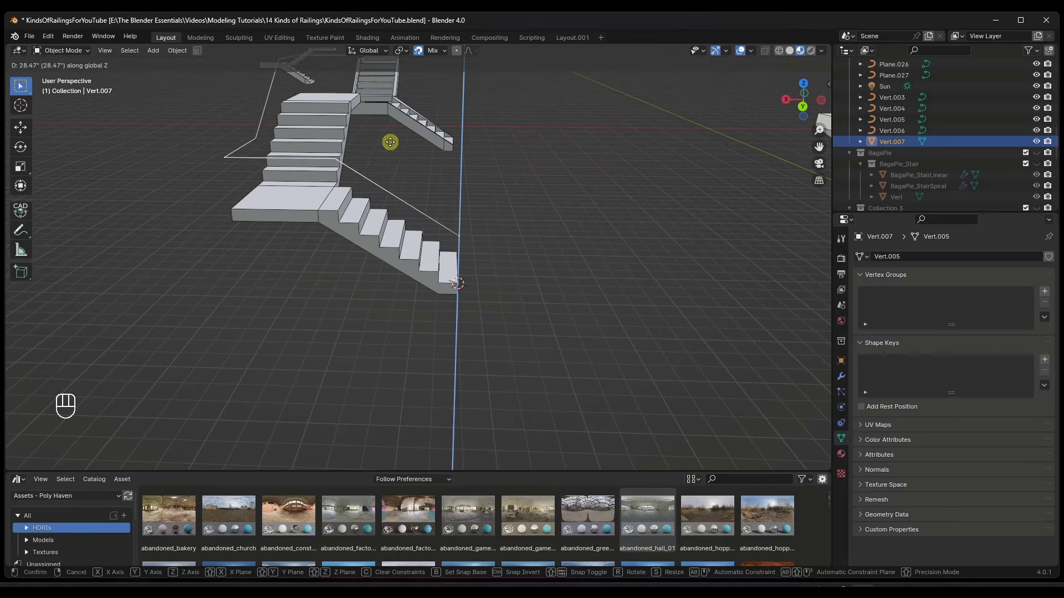
{"action": "type", "text": "36"}
{"action": "key", "text": "Return"}
Convert the raised railing path from a mesh to a curve
{"action": "scroll", "coordinate": [210, 254], "scroll_direction": "down", "scroll_amount": 4}
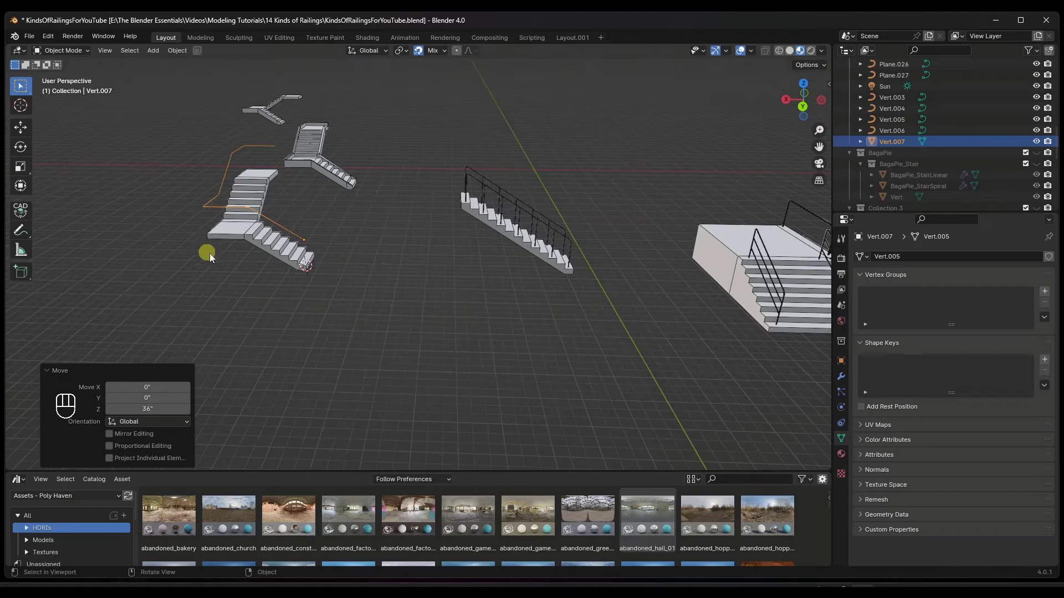
{"action": "middle_click_drag", "start_coordinate": [210, 254], "coordinate": [309, 226]}
{"action": "scroll", "coordinate": [221, 142], "scroll_direction": "up", "scroll_amount": 3}
{"action": "key", "text": "Tab"}
{"action": "key", "text": "a"}
{"action": "key", "text": "Tab"}
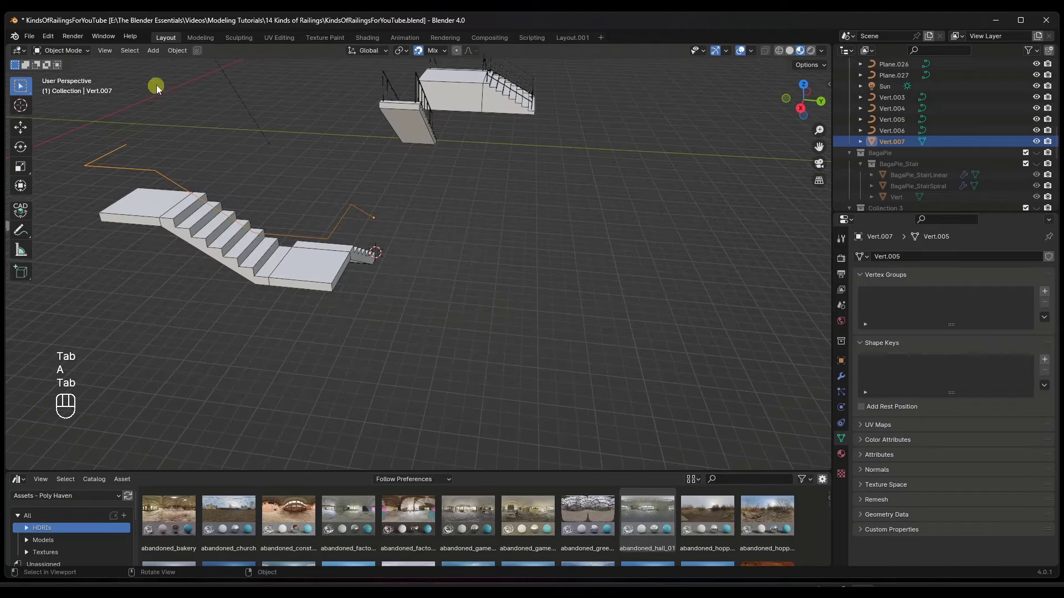
{"action": "left_click", "coordinate": [177, 50]}
{"action": "mouse_move", "coordinate": [203, 371]}
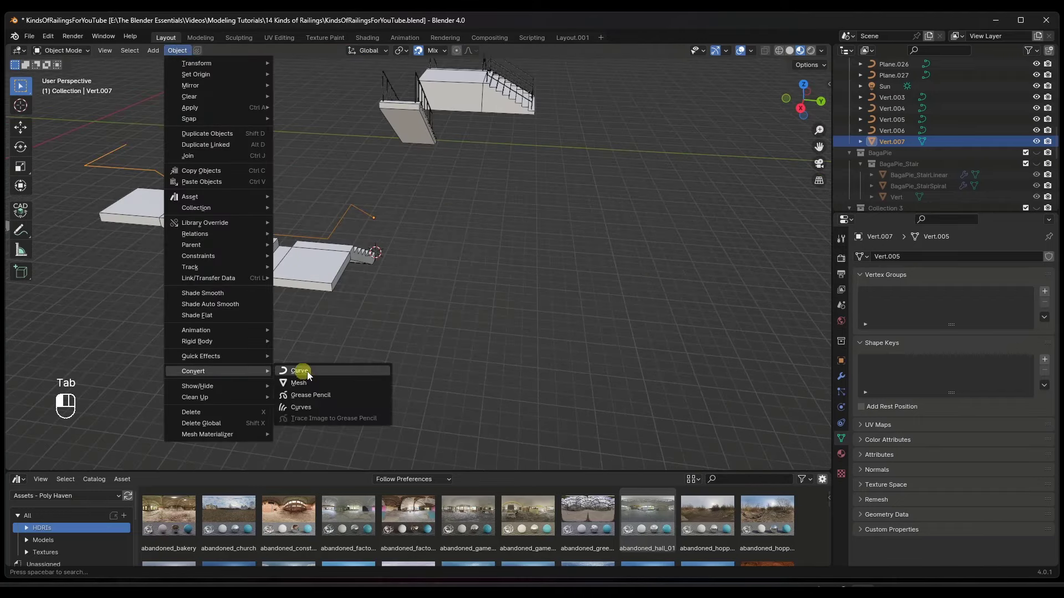
{"action": "left_click", "coordinate": [300, 370]}
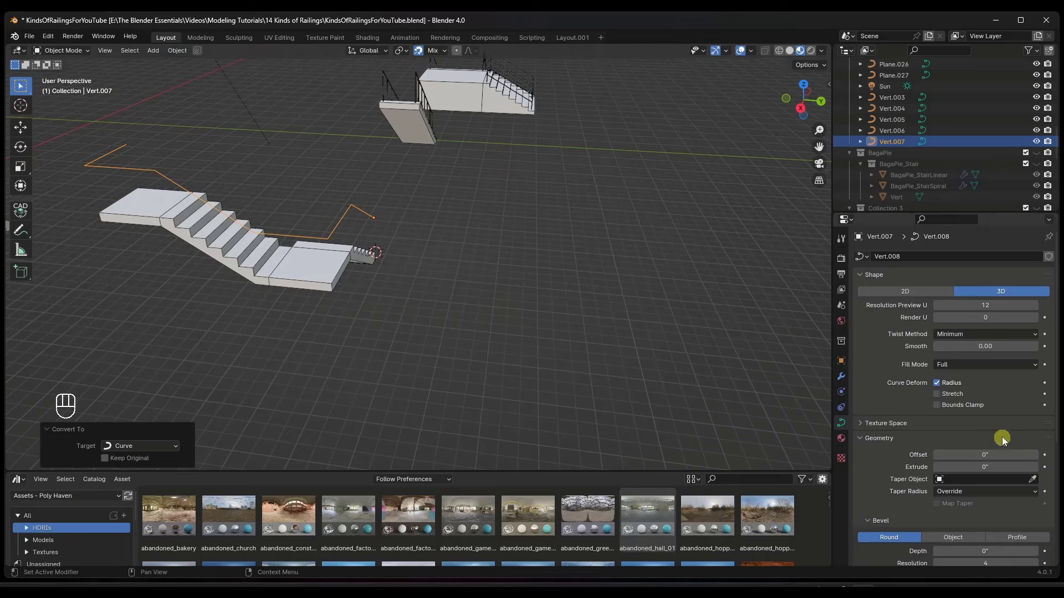
Give the railing curve a round bevel with a depth of 0.5"
{"action": "scroll", "coordinate": [1001, 438], "scroll_direction": "down", "scroll_amount": 4}
{"action": "left_click_drag", "start_coordinate": [985, 463], "coordinate": [1021, 462]}
{"action": "left_click", "coordinate": [986, 463]}
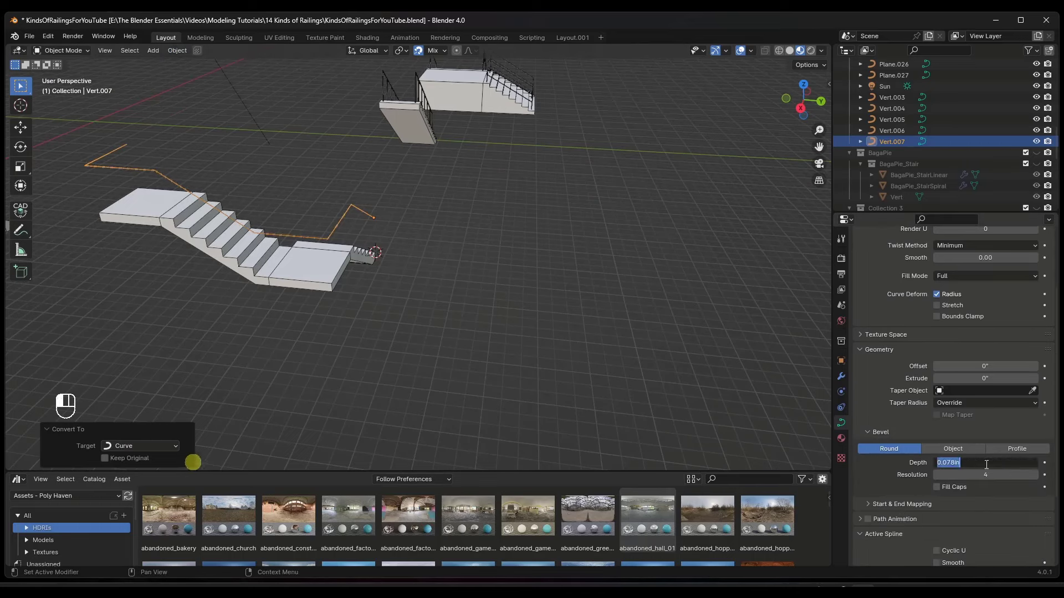
{"action": "type", "text": "0.5"}
{"action": "key", "text": "Return"}
{"action": "scroll", "coordinate": [991, 444], "scroll_direction": "down", "scroll_amount": 1}
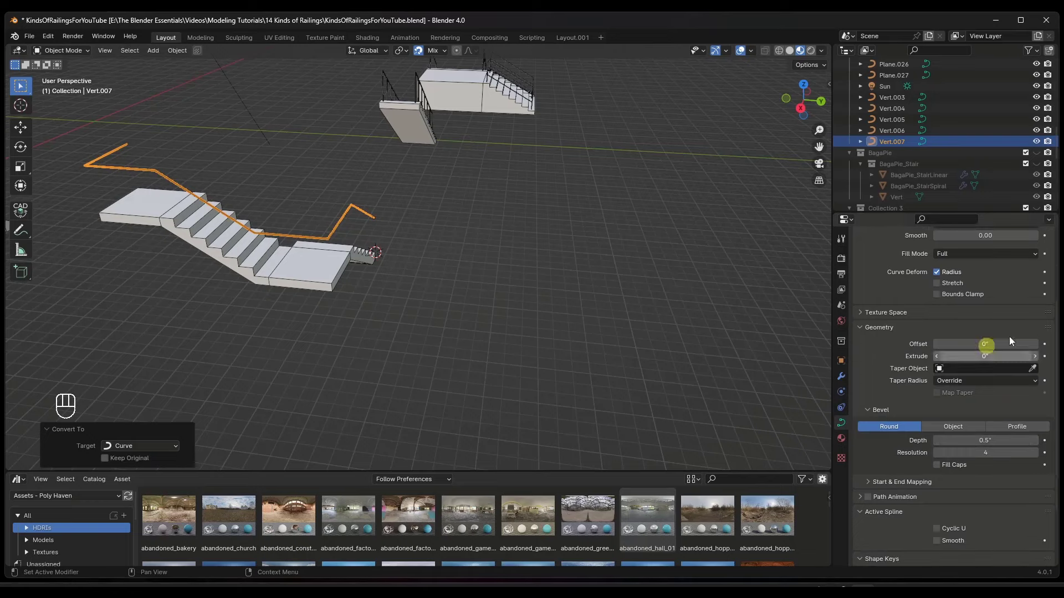
Place the 3D cursor on the inner corner of the lowest step and add a single vertex there
{"action": "middle_click_drag", "start_coordinate": [294, 254], "coordinate": [14, 242]}
{"action": "scroll", "coordinate": [266, 293], "scroll_direction": "up", "scroll_amount": 4}
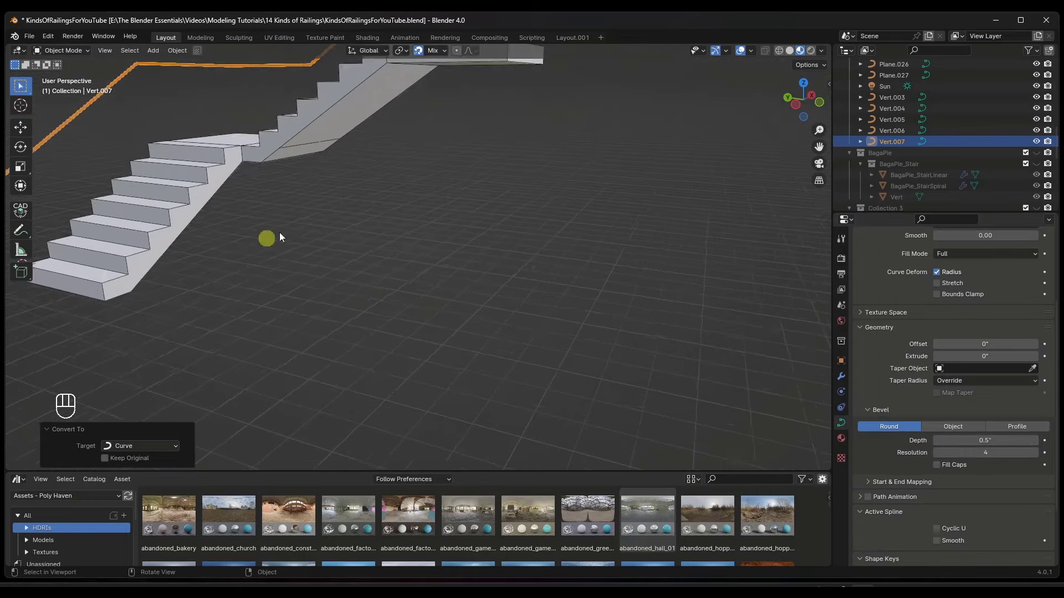
{"action": "middle_click_drag", "start_coordinate": [50, 285], "coordinate": [155, 238], "text": "shift"}
{"action": "scroll", "coordinate": [208, 252], "scroll_direction": "up", "scroll_amount": 3}
{"action": "right_click_drag", "start_coordinate": [244, 281], "coordinate": [237, 269], "text": "shift"}
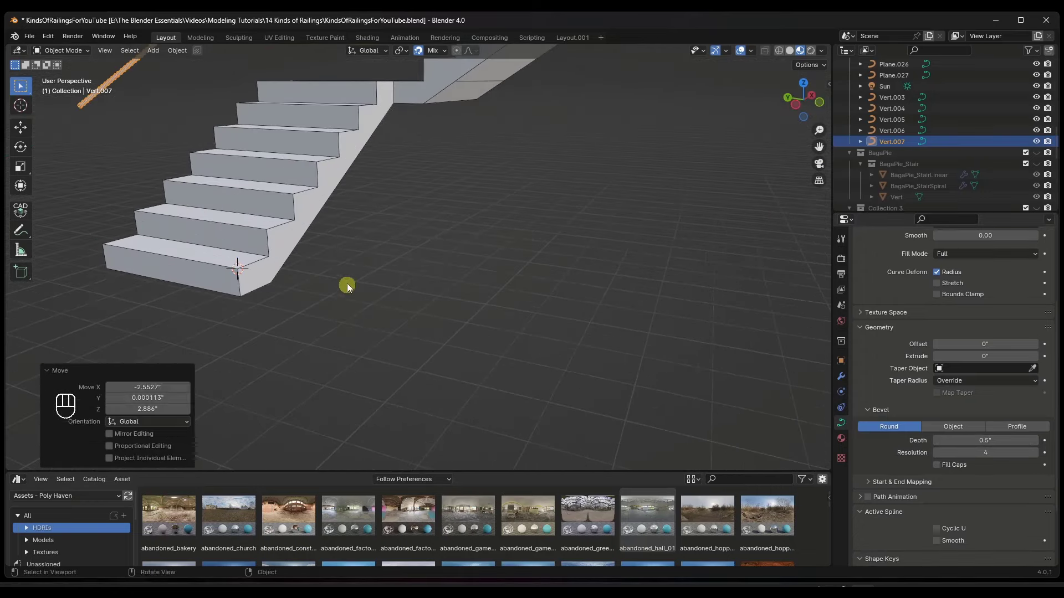
{"action": "scroll", "coordinate": [327, 228], "scroll_direction": "down", "scroll_amount": 3}
{"action": "scroll", "coordinate": [324, 217], "scroll_direction": "up", "scroll_amount": 2}
{"action": "key", "text": "shift+a"}
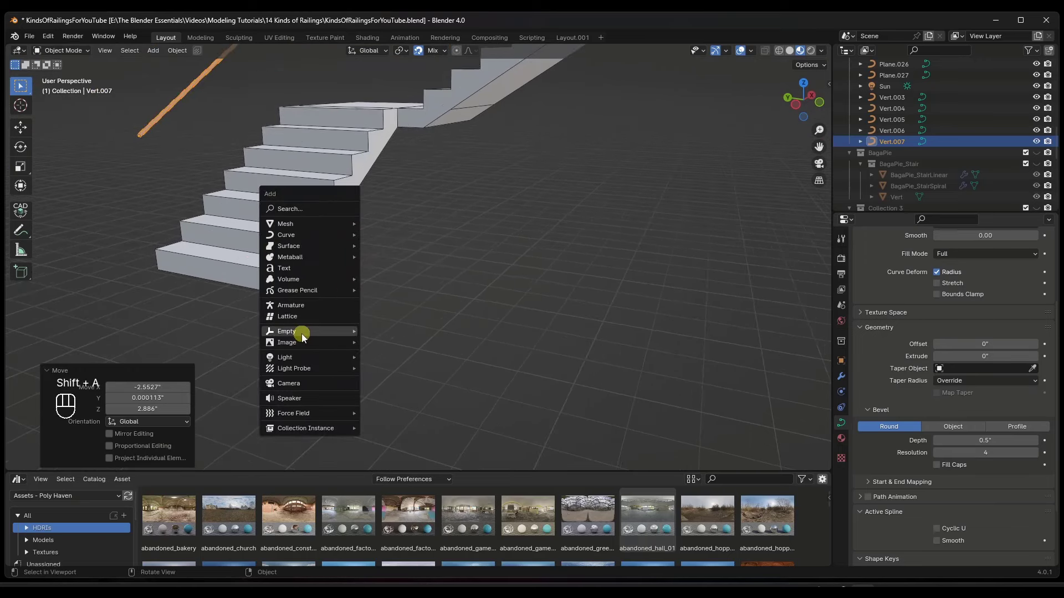
{"action": "mouse_move", "coordinate": [299, 225]}
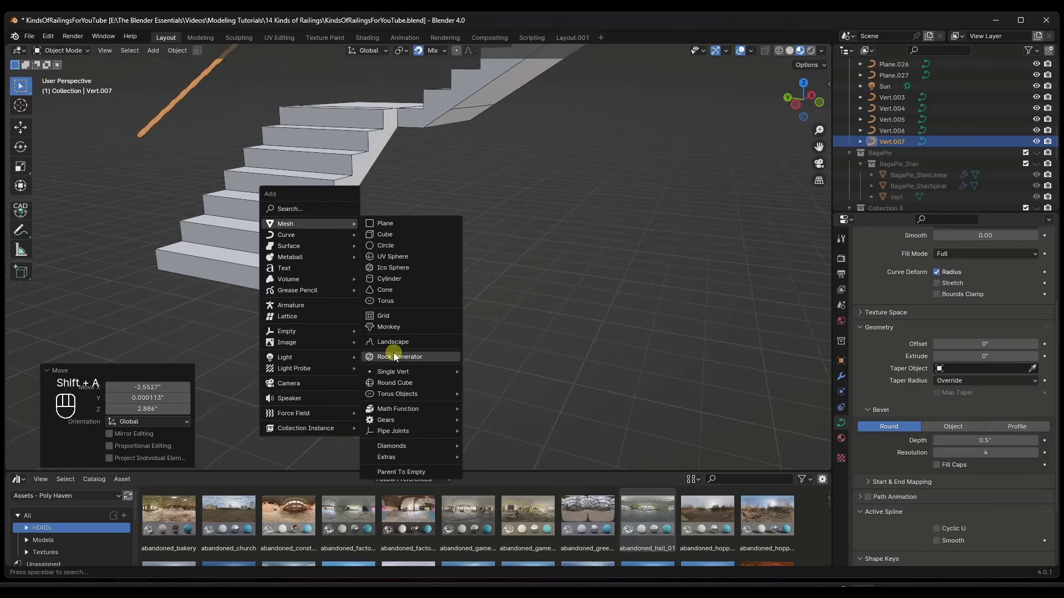
{"action": "mouse_move", "coordinate": [396, 372]}
{"action": "left_click", "coordinate": [513, 371]}
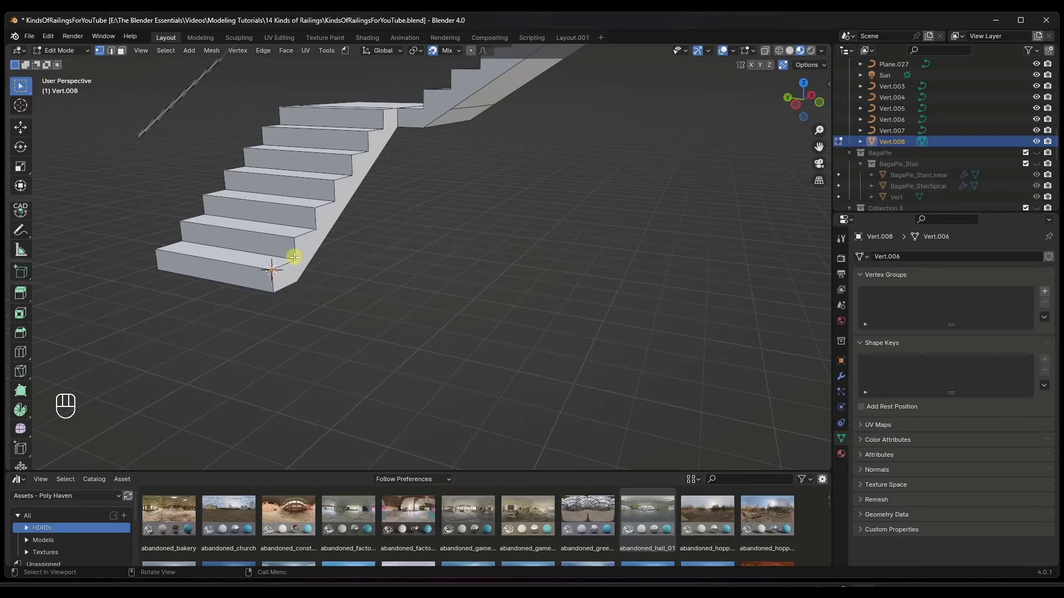
Extrude the new vertex up the lower flight's inner side to the top step, 66" in X and 42" in Z
{"action": "key", "text": "Tab"}
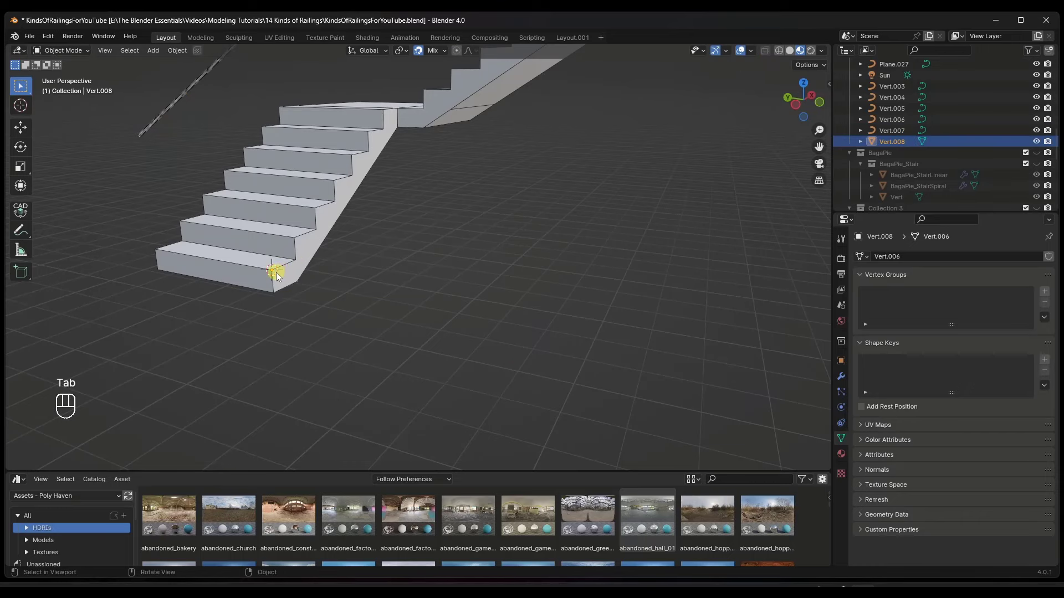
{"action": "key", "text": "e"}
{"action": "left_click", "coordinate": [83, 67]}
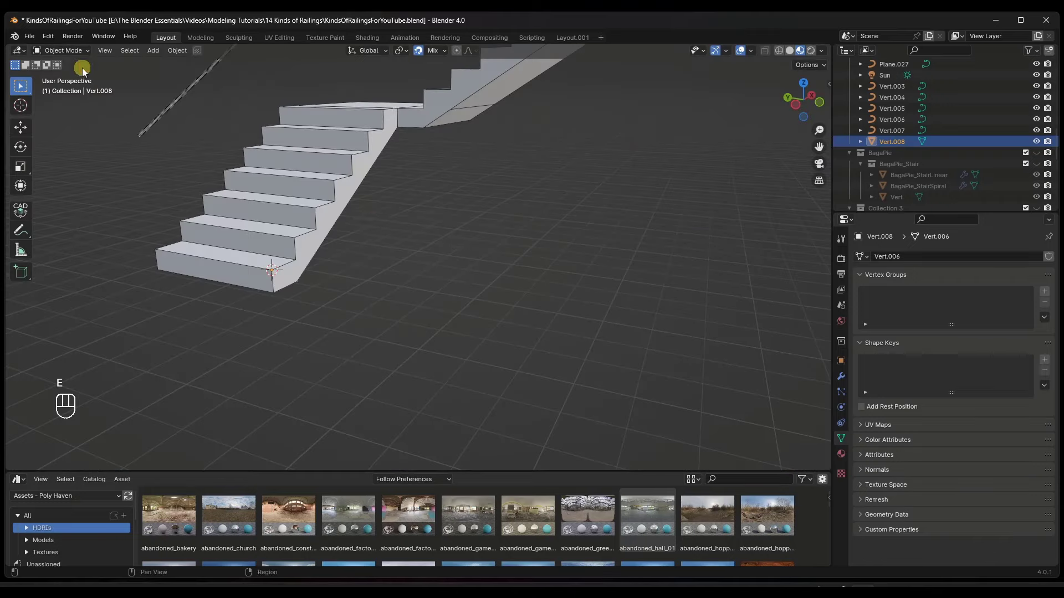
{"action": "key", "text": "Tab"}
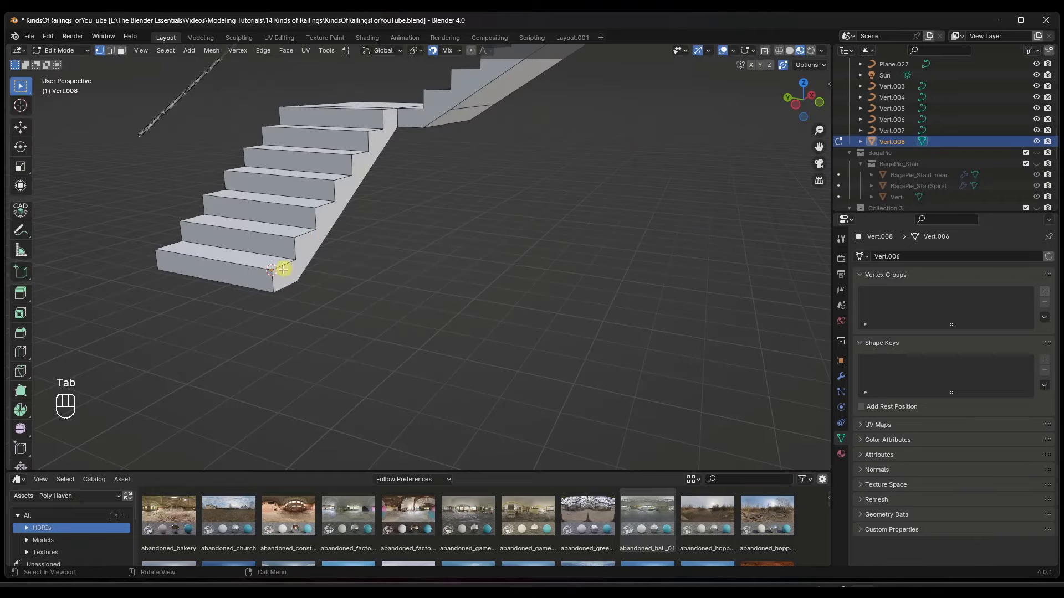
{"action": "key", "text": "e"}
{"action": "left_click", "coordinate": [385, 110]}
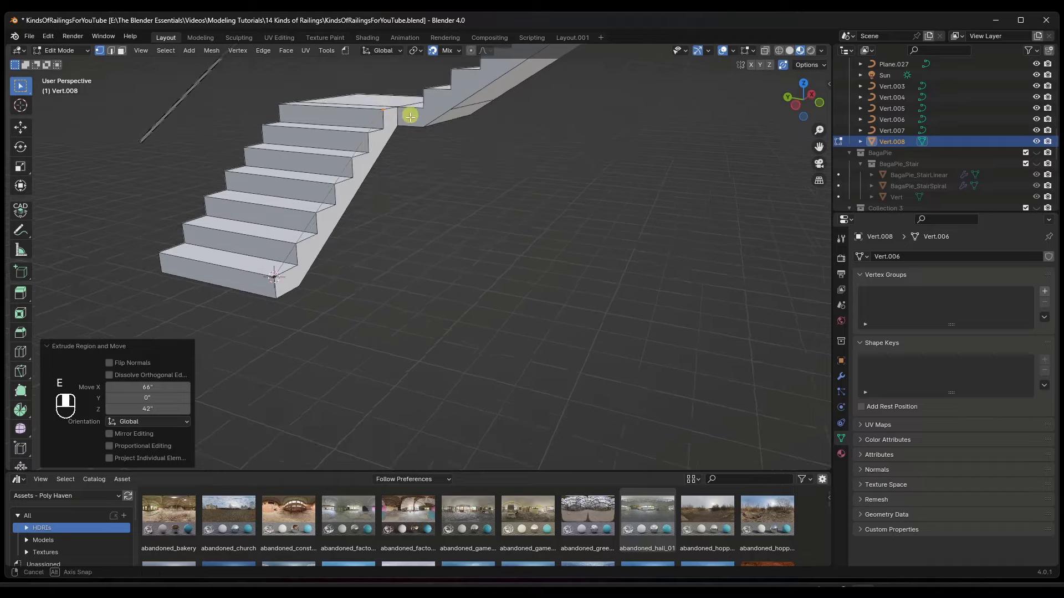
Extend the path 11" in X to the lower landing's inner corner and up the upper flight, -66" in Y and 42" in Z
{"action": "middle_click_drag", "start_coordinate": [409, 111], "coordinate": [384, 117]}
{"action": "key", "text": "e"}
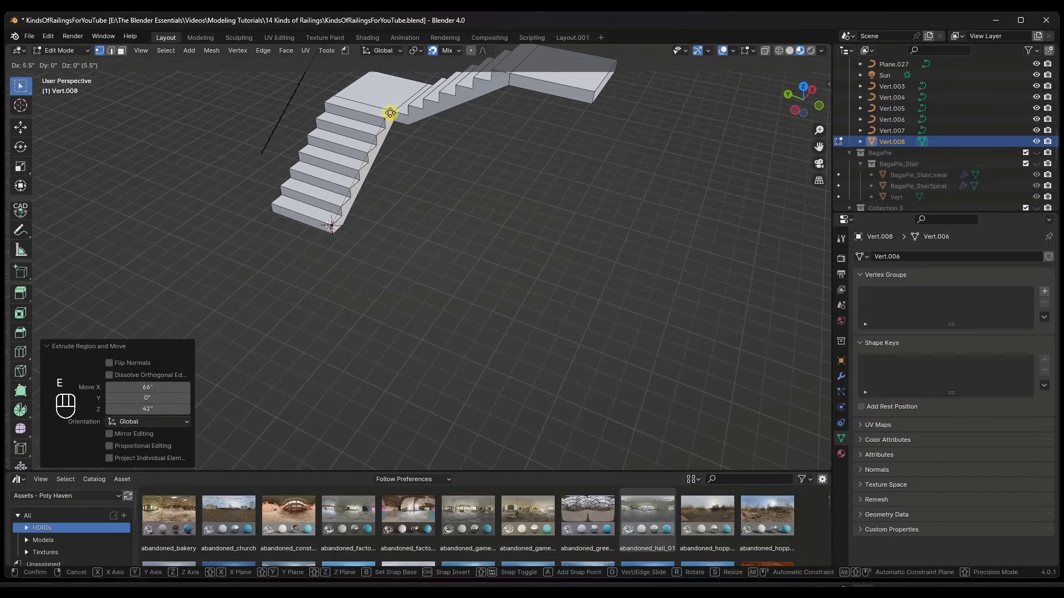
{"action": "left_click", "coordinate": [396, 108]}
{"action": "key", "text": "e"}
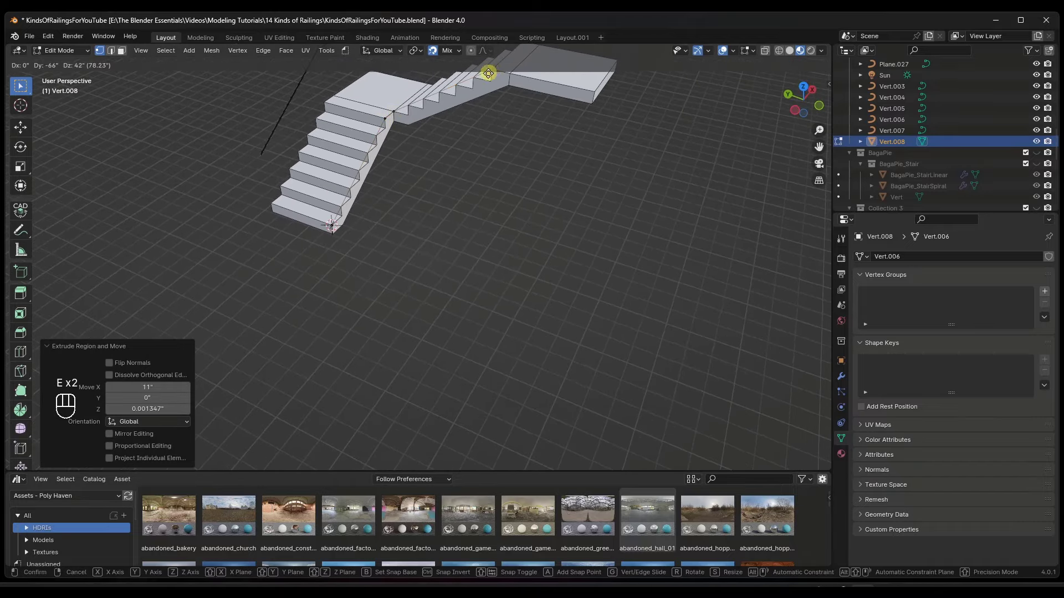
{"action": "middle_click_drag", "start_coordinate": [501, 84], "coordinate": [490, 136], "text": "shift"}
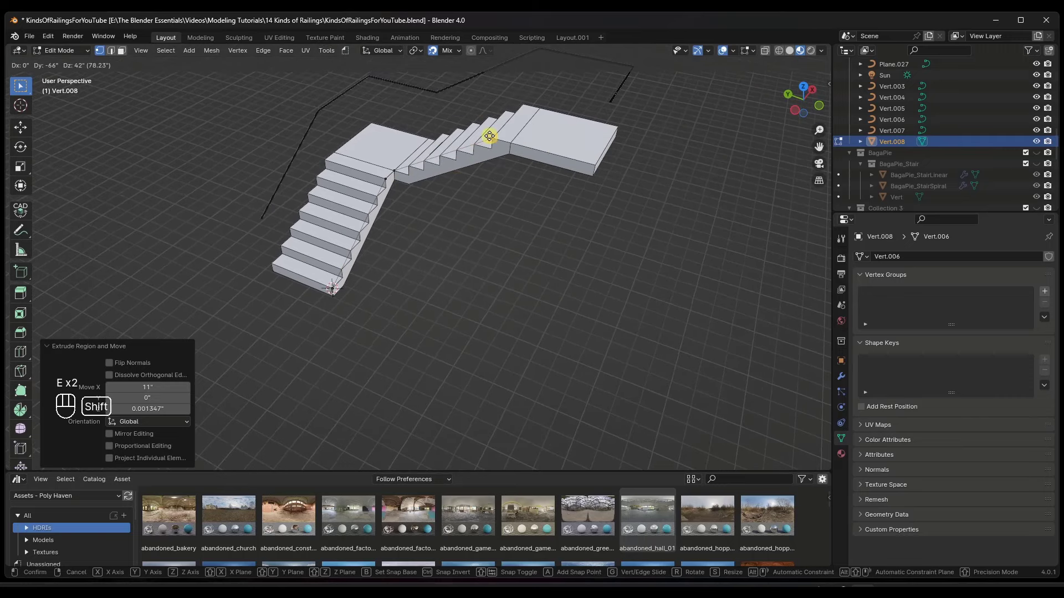
{"action": "left_click", "coordinate": [493, 138]}
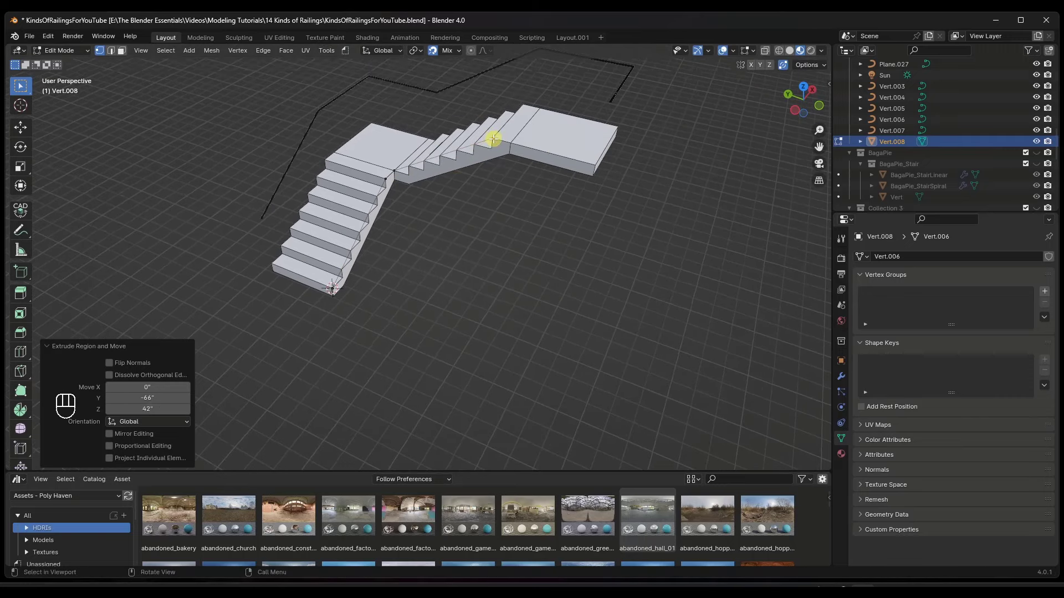
Extrude the path's end from the upper flight's last step onto the inner edge of the upper landing and leave Edit Mode
{"action": "key", "text": "e"}
{"action": "left_click", "coordinate": [510, 143]}
{"action": "middle_click_drag", "start_coordinate": [503, 235], "coordinate": [490, 167]}
{"action": "key", "text": "Tab"}
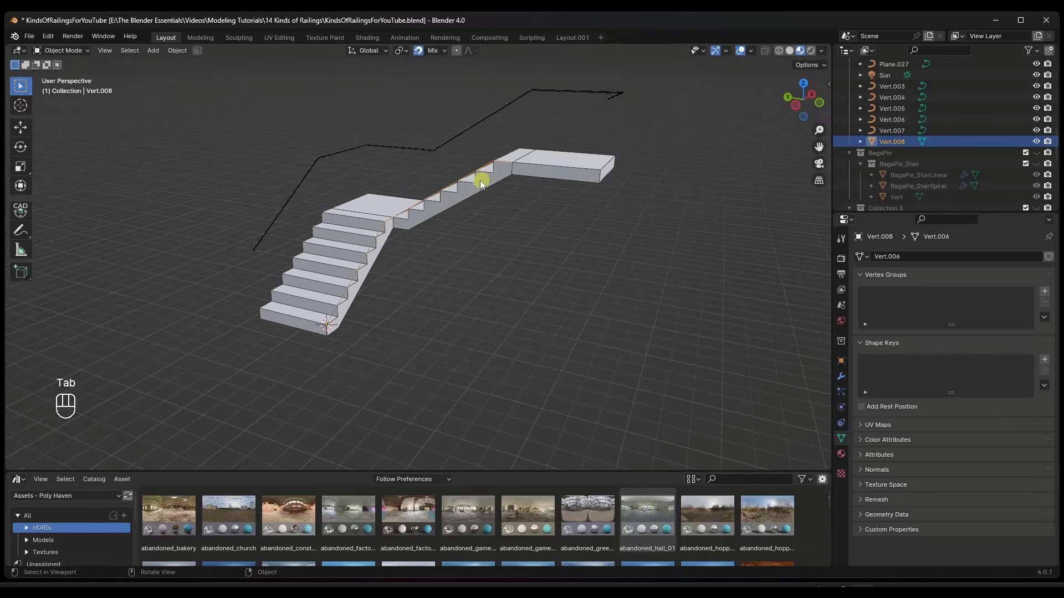
Move the inner railing path 36" up along the Z axis
{"action": "key", "text": "g"}
{"action": "key", "text": "z"}
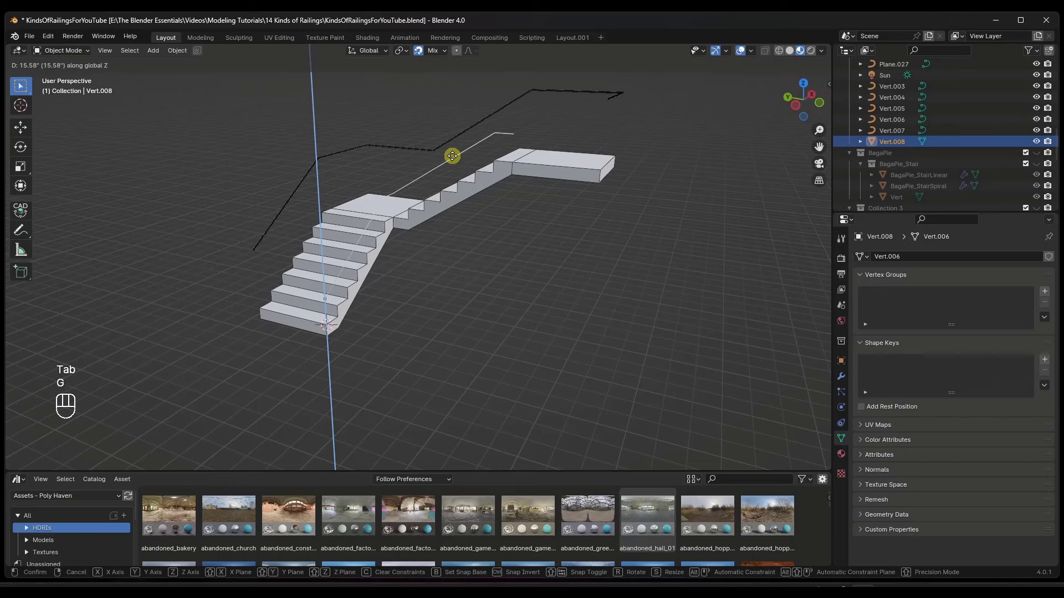
{"action": "left_click", "coordinate": [452, 158]}
{"action": "middle_click_drag", "start_coordinate": [458, 186], "coordinate": [463, 190]}
{"action": "scroll", "coordinate": [448, 115], "scroll_direction": "up", "scroll_amount": 1}
{"action": "middle_click_drag", "start_coordinate": [448, 115], "coordinate": [447, 111]}
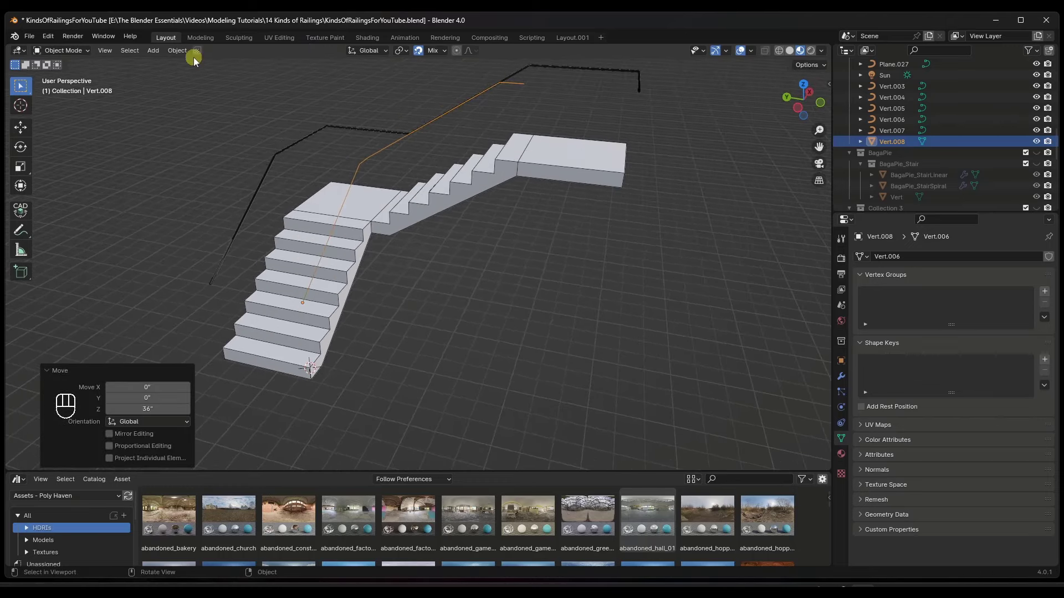
Convert the raised inner railing path from a mesh to a curve
{"action": "left_click", "coordinate": [177, 51]}
{"action": "left_click", "coordinate": [177, 50]}
{"action": "mouse_move", "coordinate": [257, 373]}
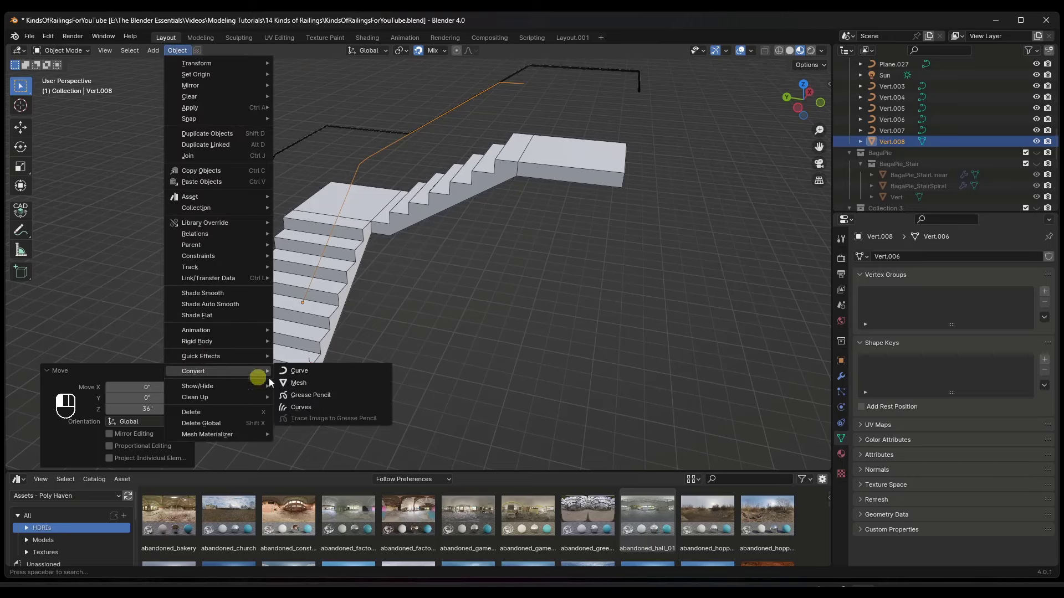
{"action": "left_click", "coordinate": [302, 379]}
Try a bevel depth of 0.386" on the inner railing curve and undo it
{"action": "type", "text": "0.386\""}
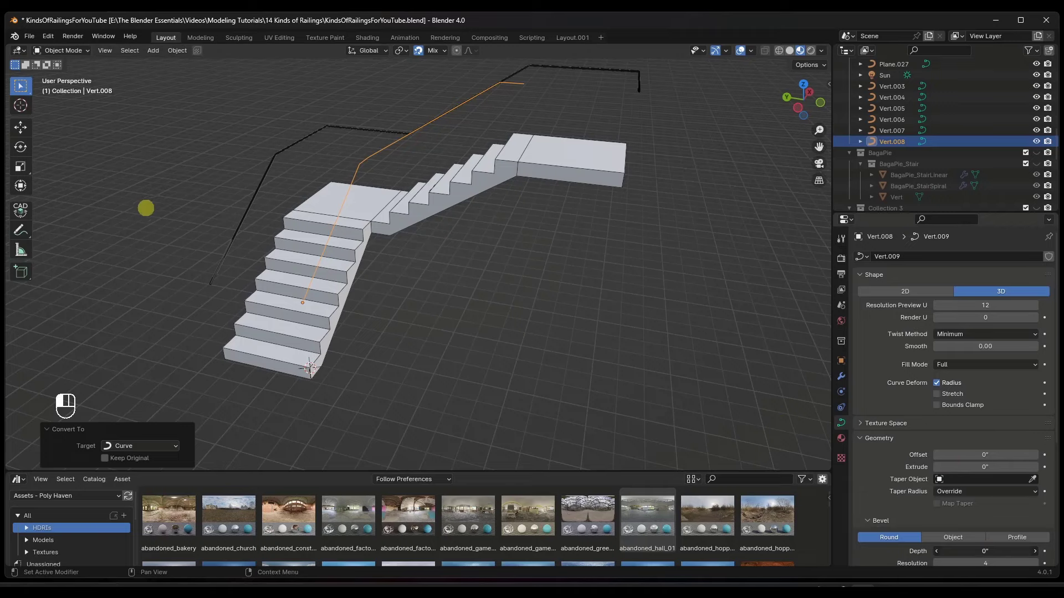
{"action": "key", "text": "ctrl+z"}
{"action": "key", "text": "ctrl+z"}
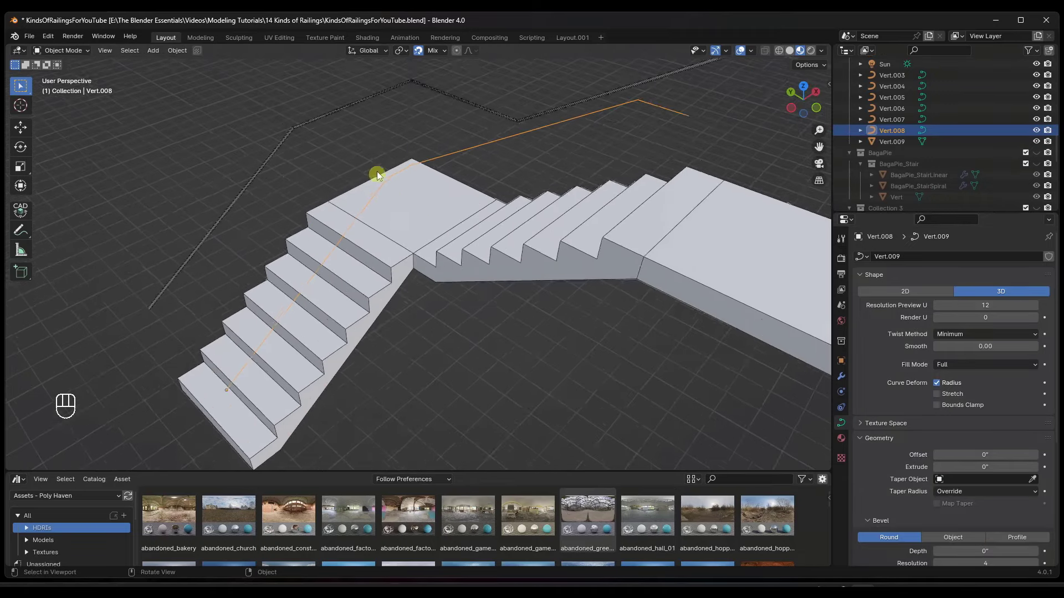
Examine the corners of the inner path and the outer beveled railing to see how sharp the bends are
{"action": "scroll", "coordinate": [387, 161], "scroll_direction": "up", "scroll_amount": 2}
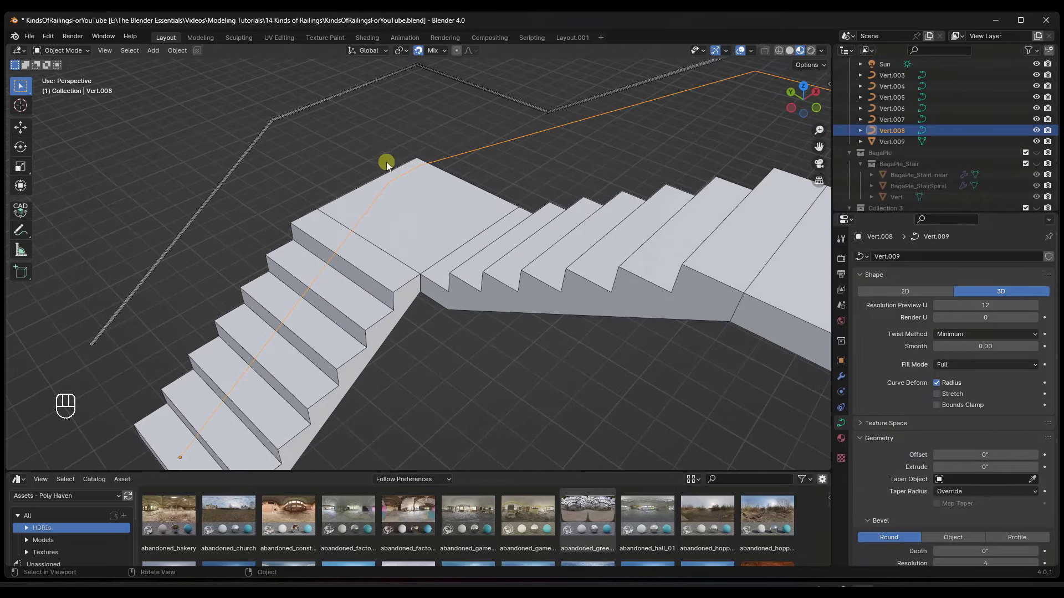
{"action": "middle_click_drag", "start_coordinate": [397, 175], "coordinate": [403, 237]}
{"action": "scroll", "coordinate": [411, 185], "scroll_direction": "down", "scroll_amount": 4}
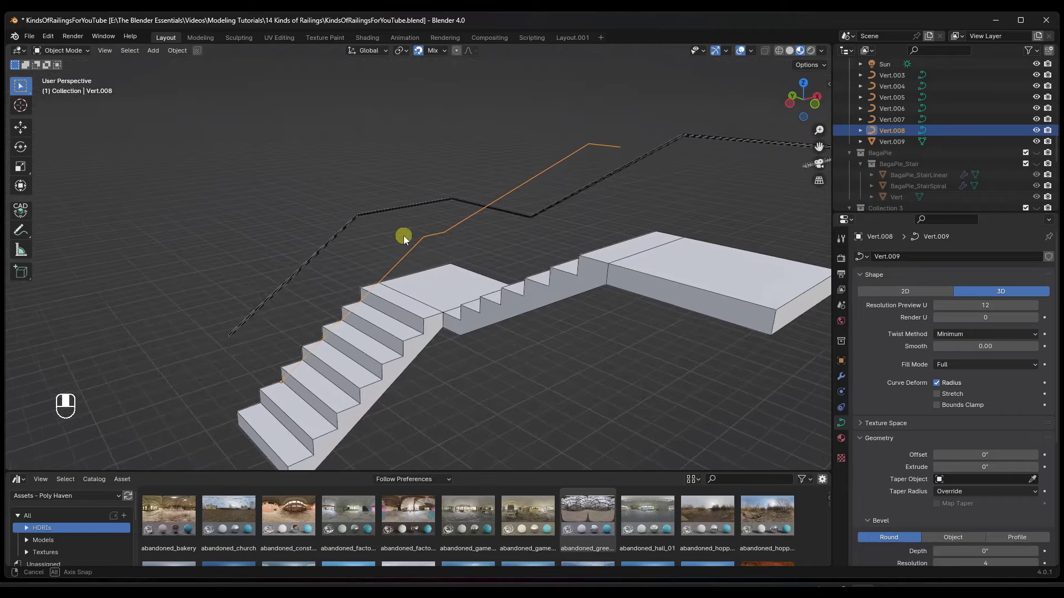
{"action": "scroll", "coordinate": [355, 212], "scroll_direction": "up", "scroll_amount": 4}
{"action": "scroll", "coordinate": [365, 217], "scroll_direction": "up", "scroll_amount": 4}
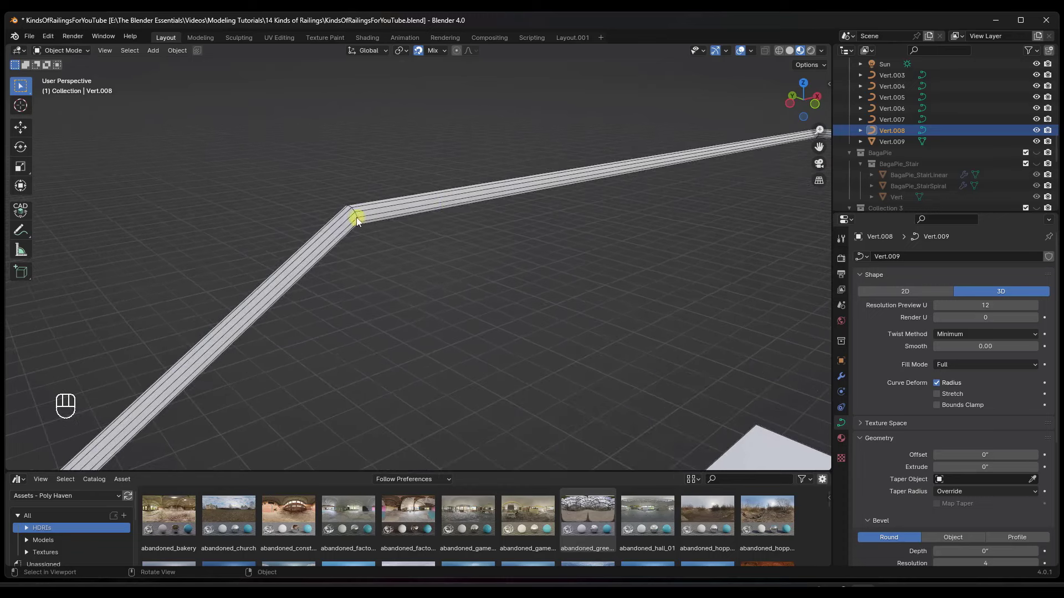
{"action": "middle_click_drag", "start_coordinate": [537, 186], "coordinate": [607, 181]}
{"action": "key", "text": "Tab"}
{"action": "key", "text": "Tab"}
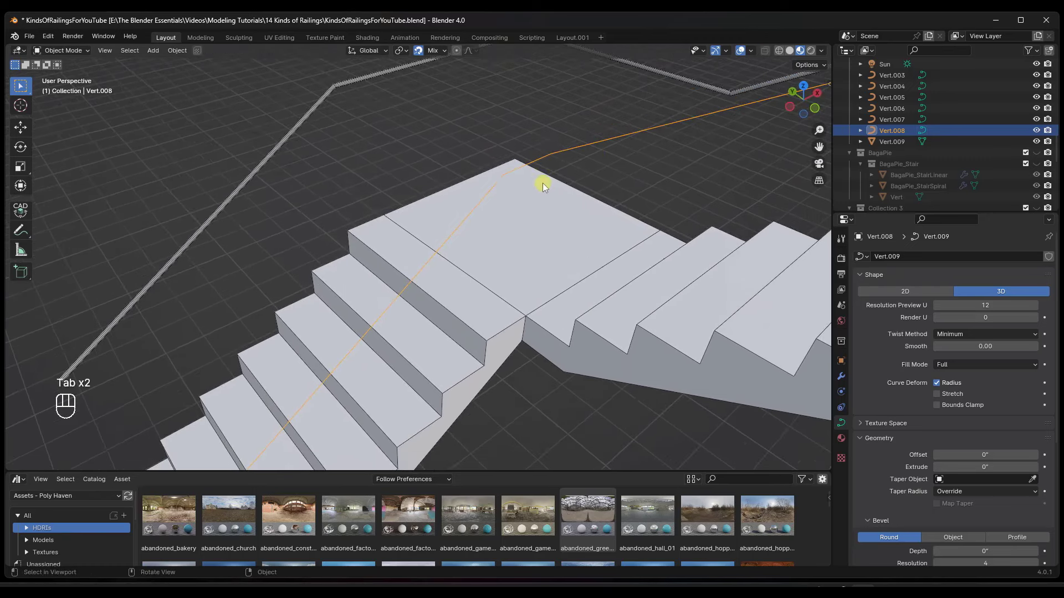
Convert the inner railing curve back to a mesh
{"action": "left_click", "coordinate": [170, 54]}
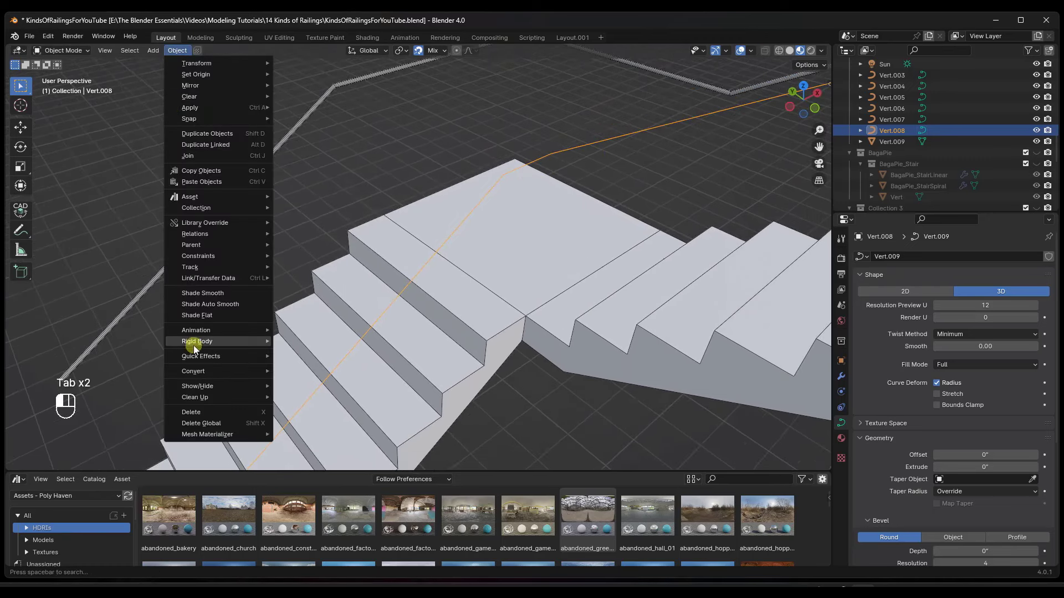
{"action": "mouse_move", "coordinate": [220, 376]}
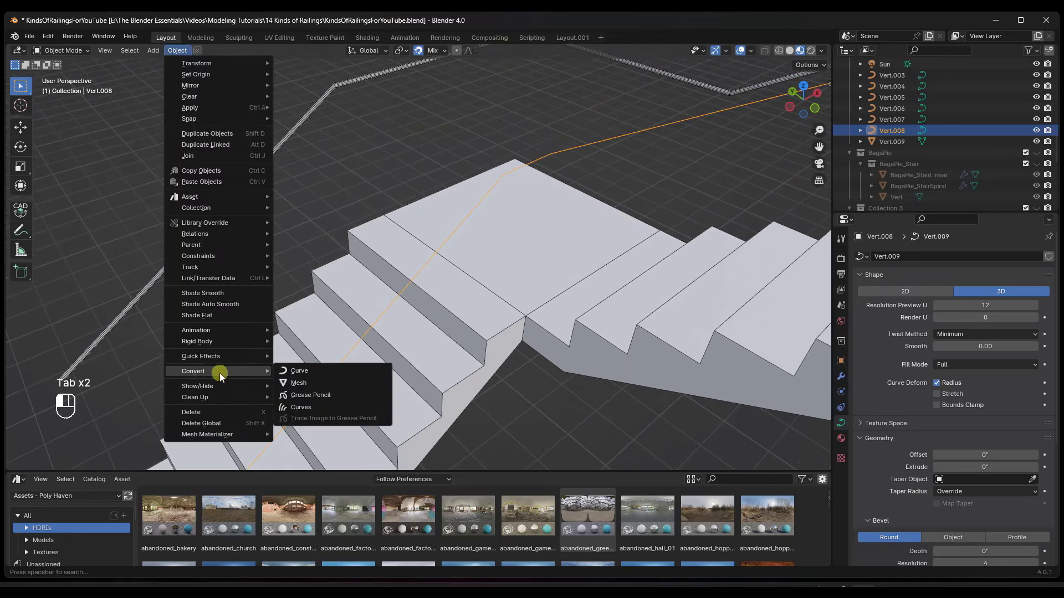
{"action": "left_click", "coordinate": [307, 385]}
{"action": "mouse_move", "coordinate": [548, 203]}
{"action": "middle_mouse_down"}
{"action": "mouse_move", "coordinate": [580, 187]}
{"action": "mouse_move", "coordinate": [540, 201]}
{"action": "middle_mouse_up"}
Round the path's corner at the top of the lower flight with a 4-segment vertex bevel about 2.1" wide
{"action": "key", "text": "Tab"}
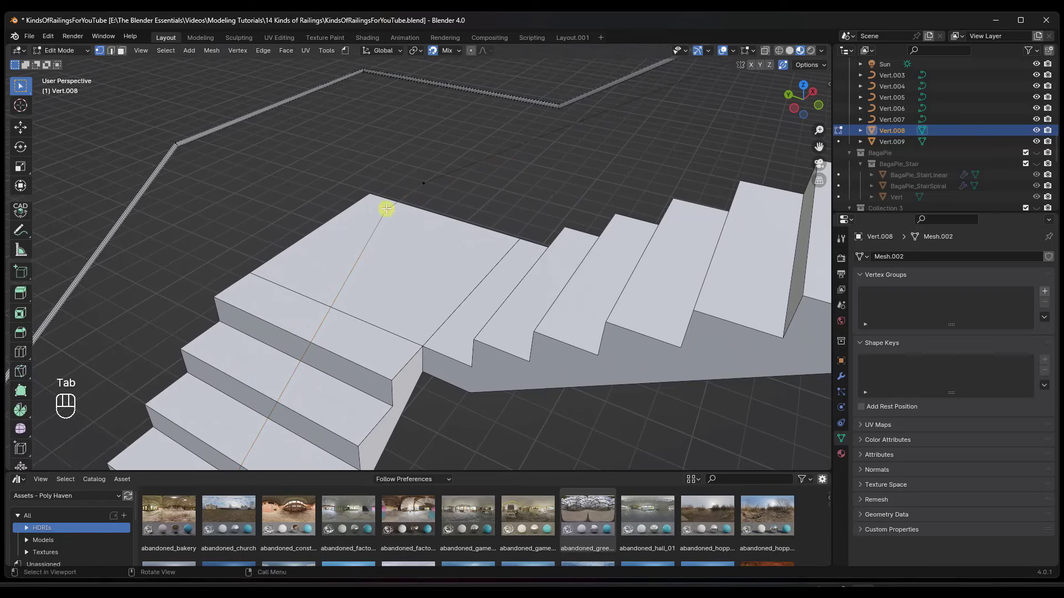
{"action": "key", "text": "ctrl+b"}
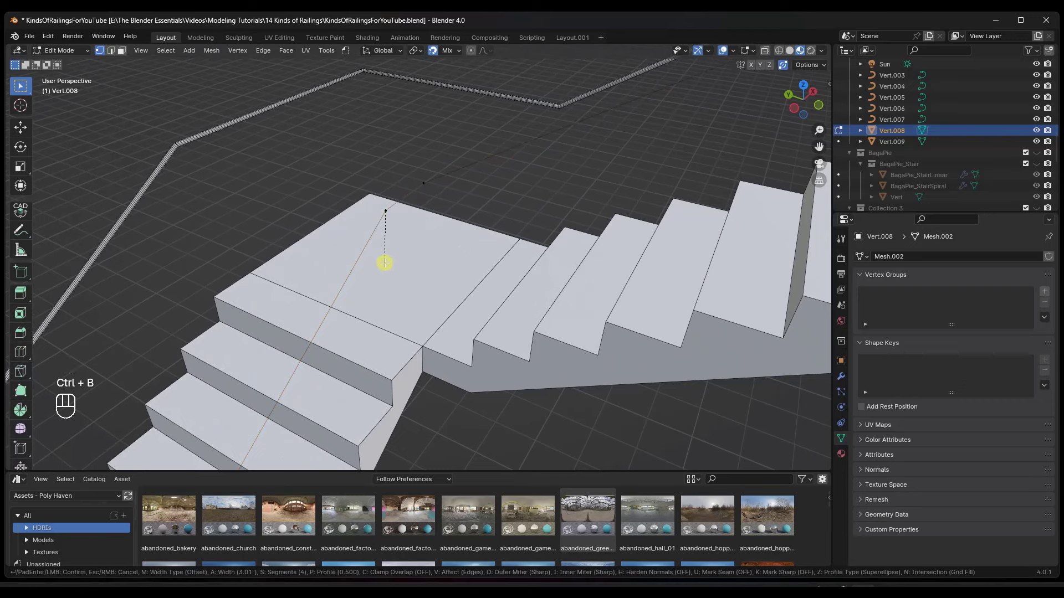
{"action": "key", "text": "v"}
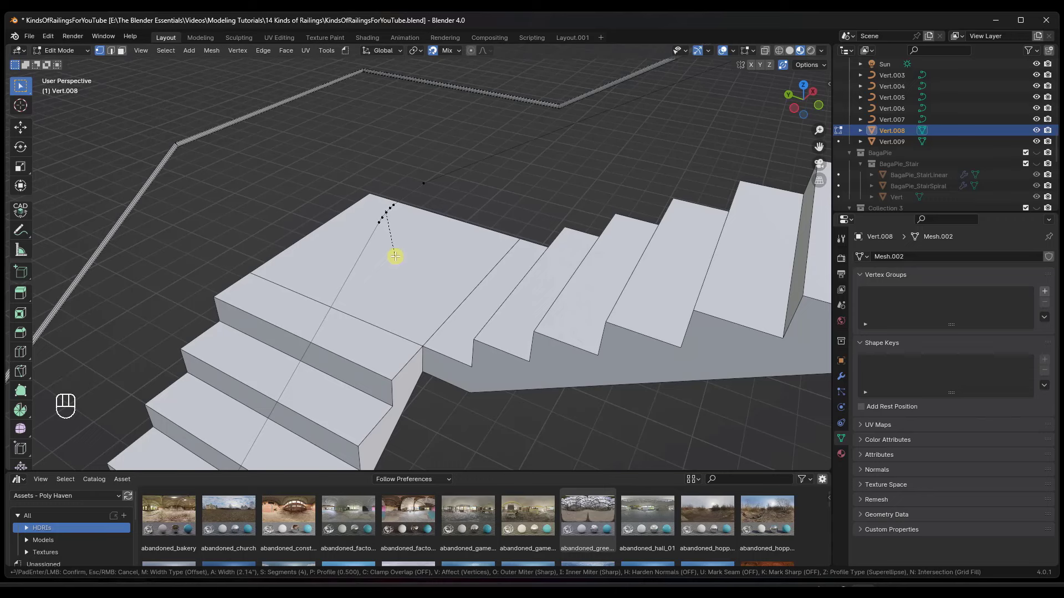
{"action": "left_click", "coordinate": [395, 254]}
Round the path's corner at the foot of the upper flight with a 4-segment vertex bevel about 2.58" wide
{"action": "right_click", "coordinate": [422, 183], "text": "ctrl"}
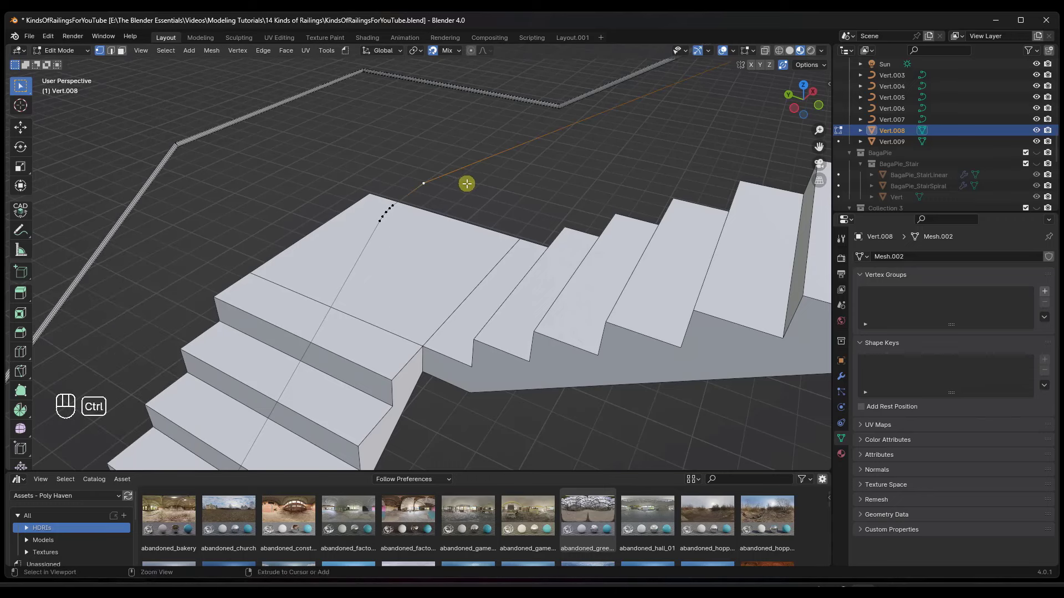
{"action": "key", "text": "ctrl+b"}
{"action": "key", "text": "v"}
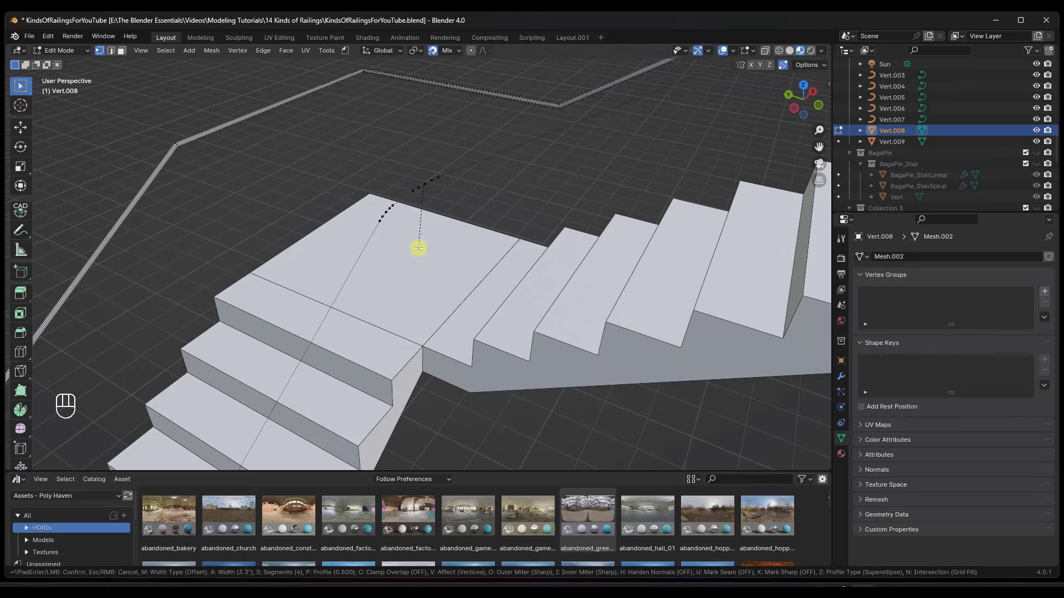
{"action": "left_click", "coordinate": [421, 245]}
Round the path's corner at the top of the upper flight with a 4-segment vertex bevel about 1.6" wide and leave Edit Mode
{"action": "middle_click_drag", "start_coordinate": [421, 245], "coordinate": [531, 182]}
{"action": "scroll", "coordinate": [541, 181], "scroll_direction": "up", "scroll_amount": 2}
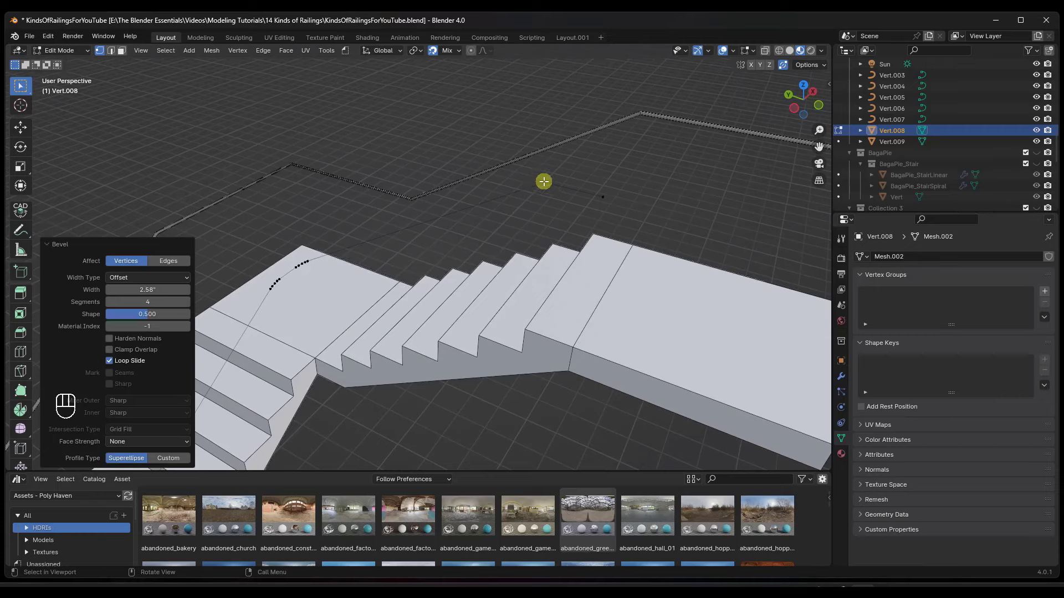
{"action": "left_click", "coordinate": [567, 190]}
{"action": "scroll", "coordinate": [597, 178], "scroll_direction": "up", "scroll_amount": 3}
{"action": "key", "text": "ctrl+b"}
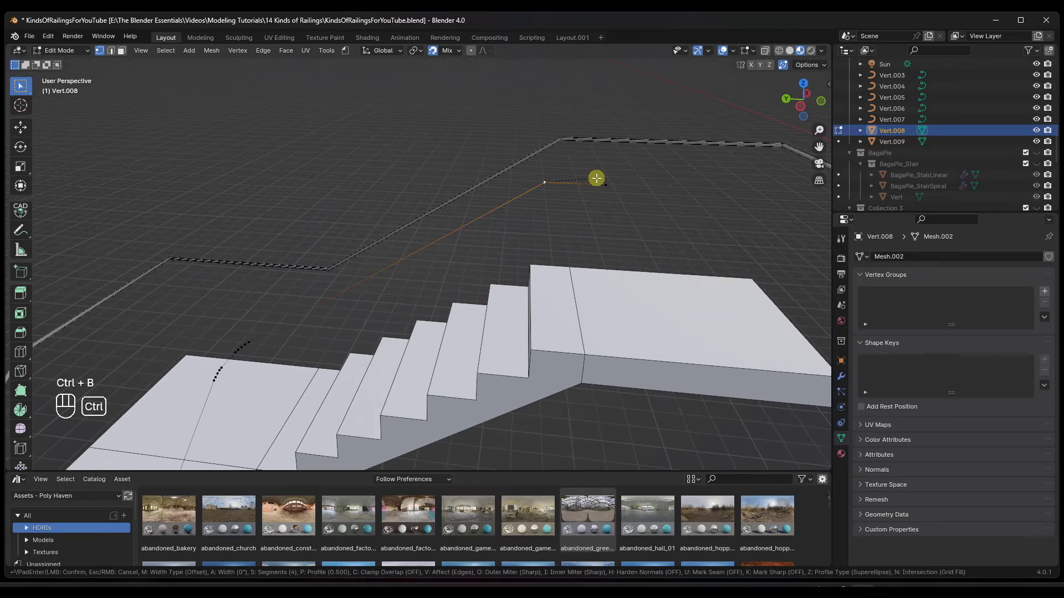
{"action": "key", "text": "v"}
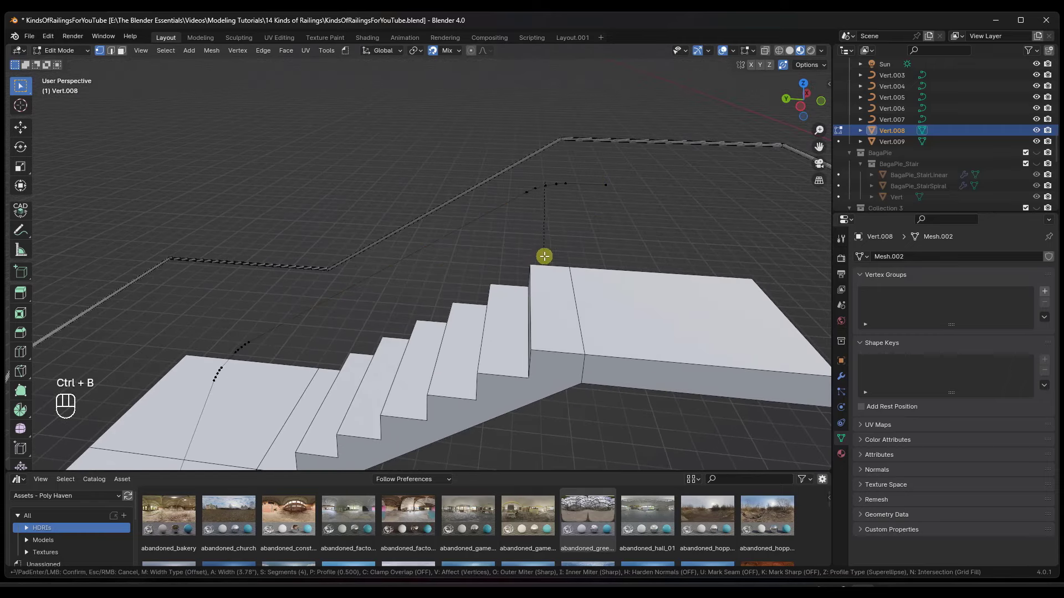
{"action": "left_click", "coordinate": [561, 177]}
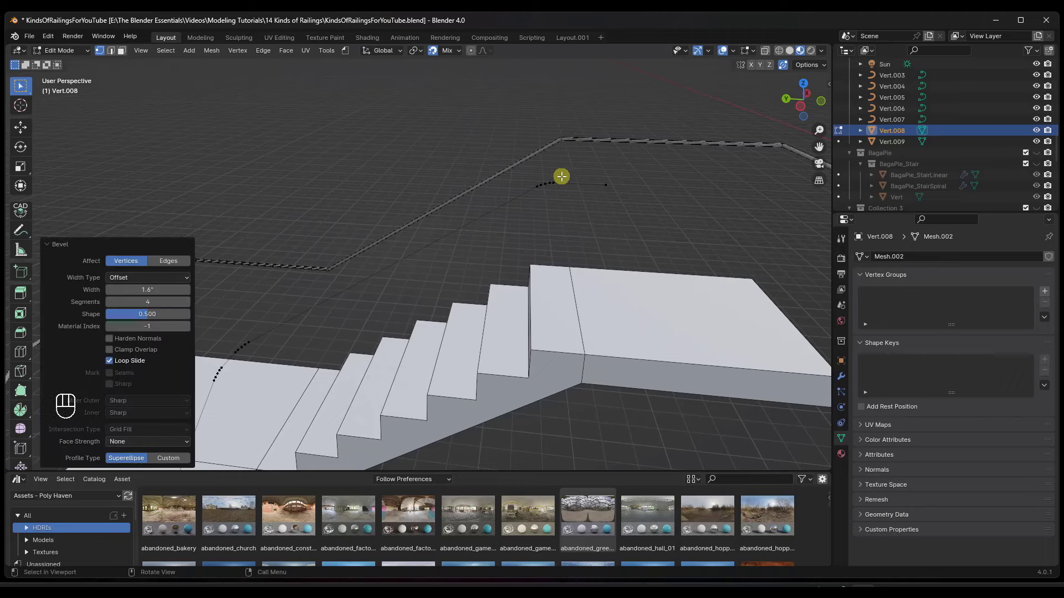
{"action": "key", "text": "Tab"}
Convert the inner railing mesh with its rounded corners to a curve
{"action": "middle_click_drag", "start_coordinate": [582, 216], "coordinate": [520, 225]}
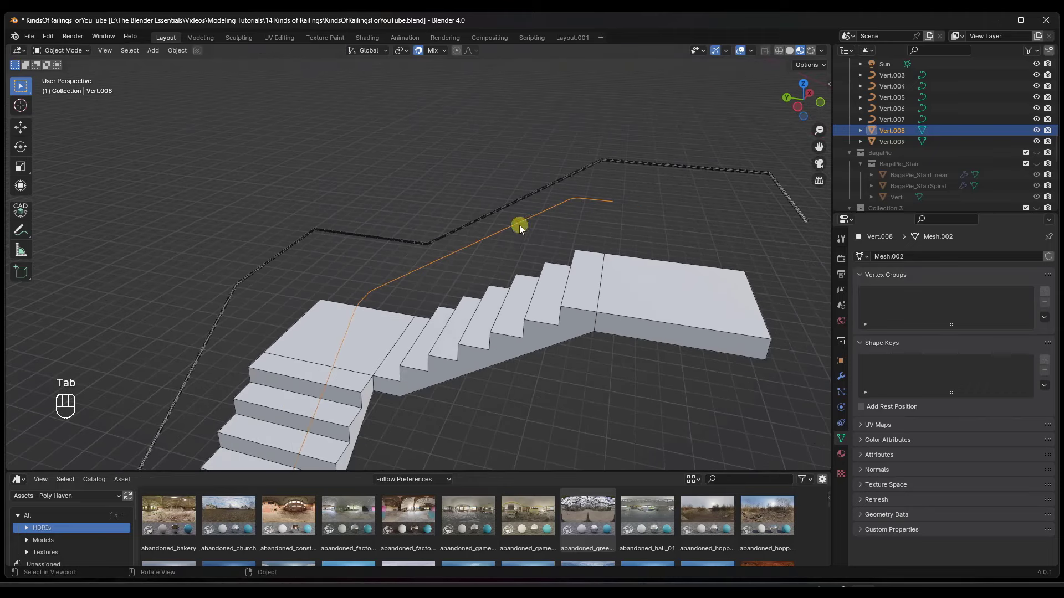
{"action": "left_click", "coordinate": [177, 56]}
{"action": "mouse_move", "coordinate": [219, 370]}
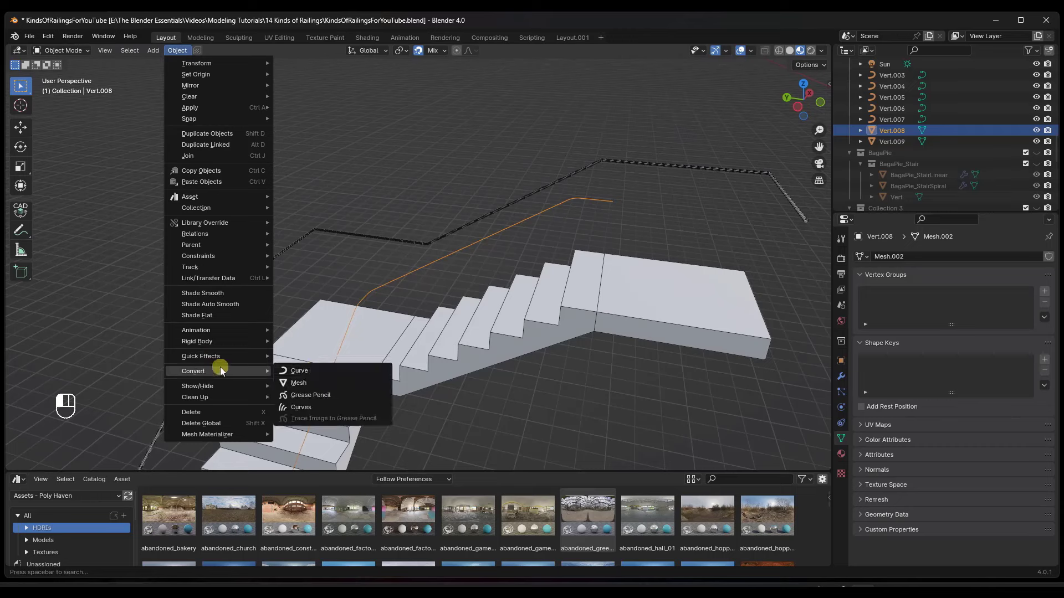
{"action": "left_click", "coordinate": [312, 374]}
Set the inner railing curve's round bevel depth to 0.5"
{"action": "scroll", "coordinate": [984, 454], "scroll_direction": "down", "scroll_amount": 6}
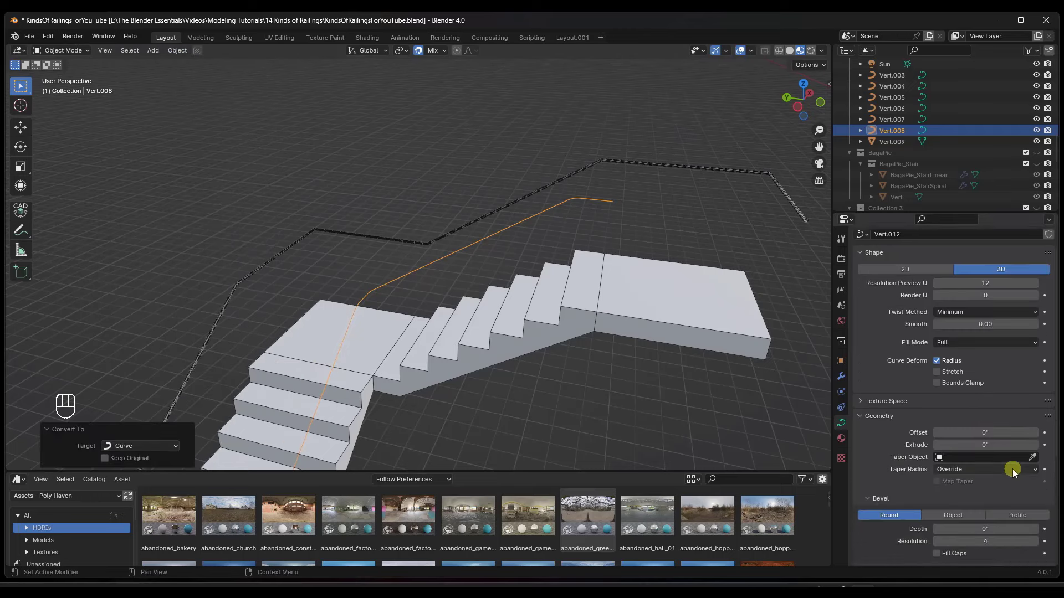
{"action": "left_click", "coordinate": [992, 461]}
{"action": "type", "text": ".5"}
{"action": "key", "text": "Return"}
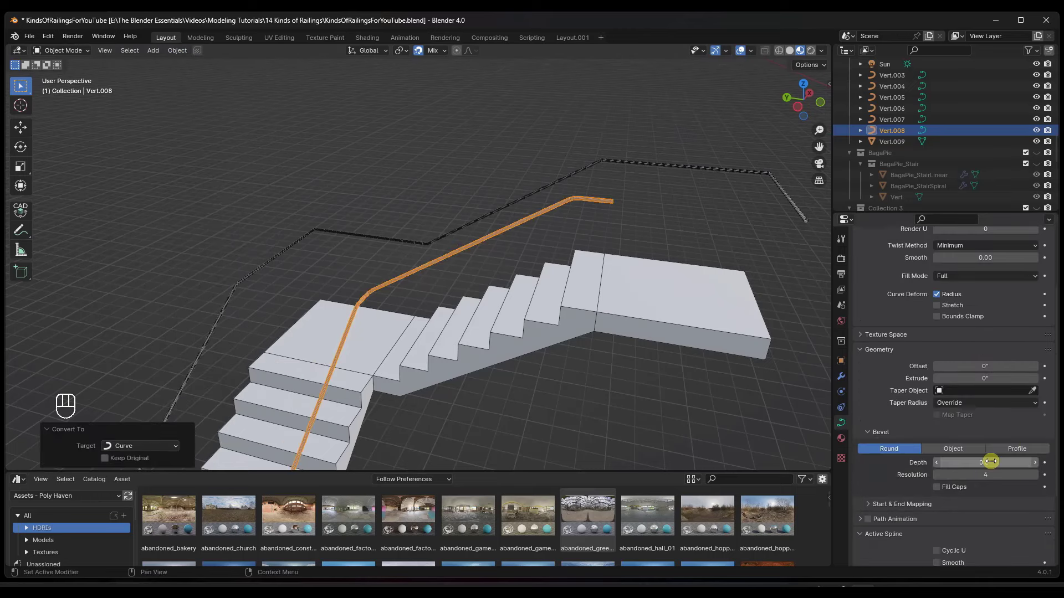
Inspect the rounded bends of the inner railing up close and the whole railing along the staircase
{"action": "scroll", "coordinate": [359, 294], "scroll_direction": "up", "scroll_amount": 4}
{"action": "scroll", "coordinate": [407, 316], "scroll_direction": "up", "scroll_amount": 2}
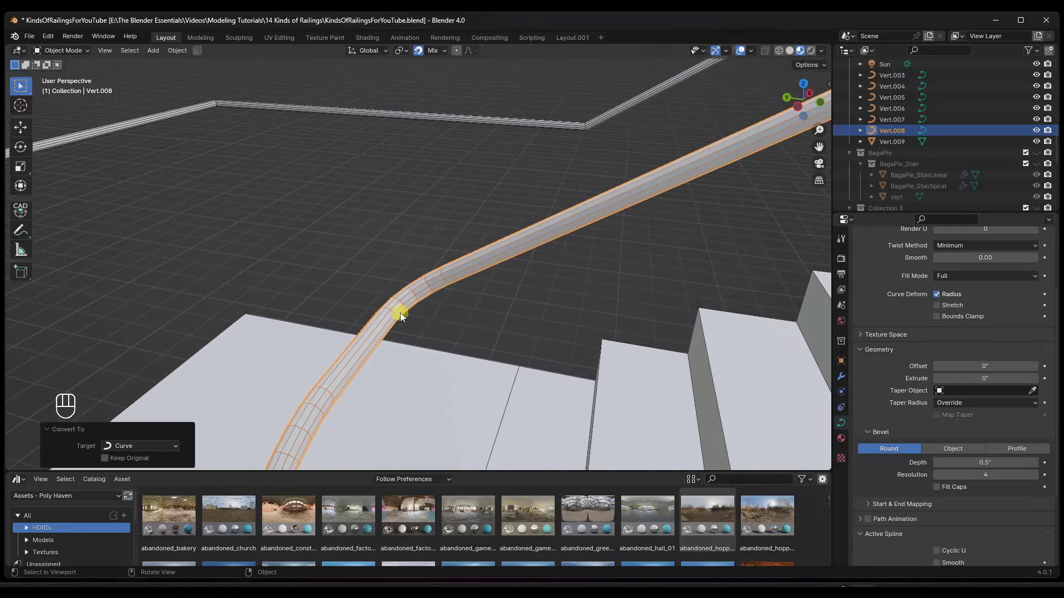
{"action": "scroll", "coordinate": [499, 259], "scroll_direction": "down", "scroll_amount": 2}
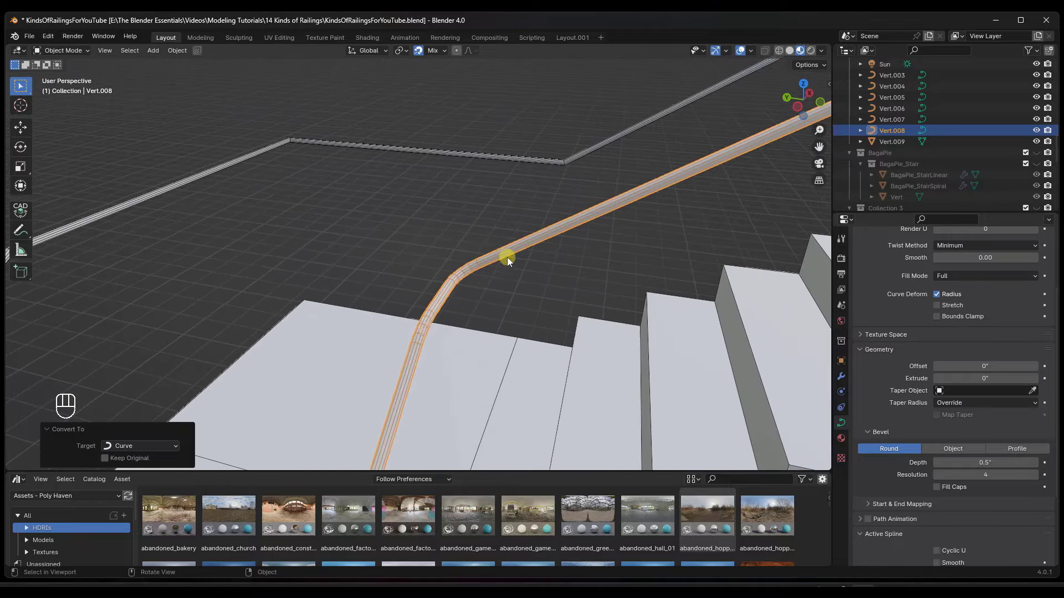
{"action": "scroll", "coordinate": [437, 317], "scroll_direction": "down", "scroll_amount": 5}
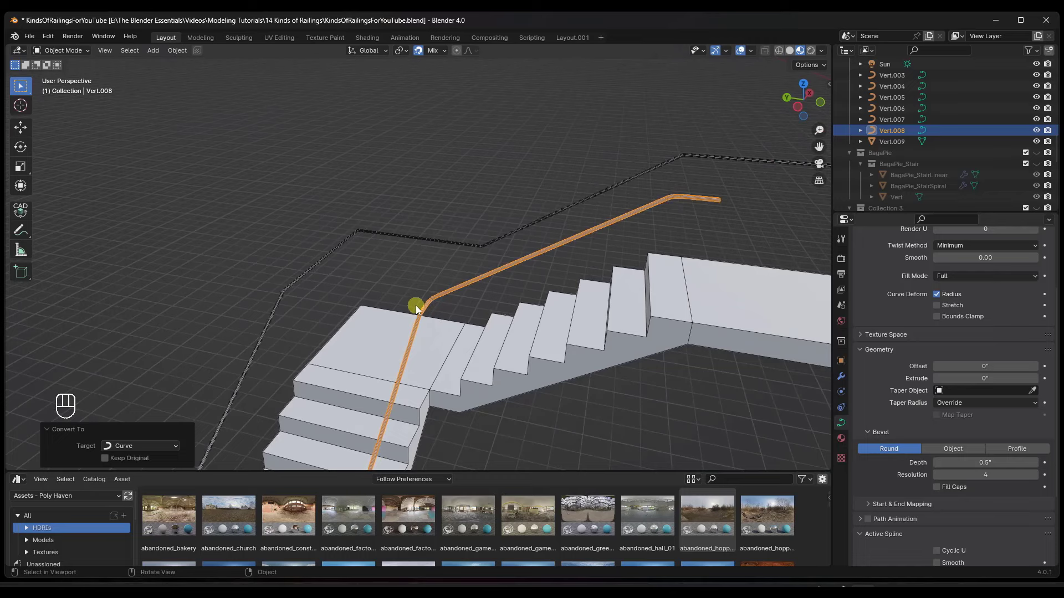
{"action": "key", "text": "Tab"}
{"action": "key", "text": "Tab"}
{"action": "scroll", "coordinate": [493, 201], "scroll_direction": "down", "scroll_amount": 4}
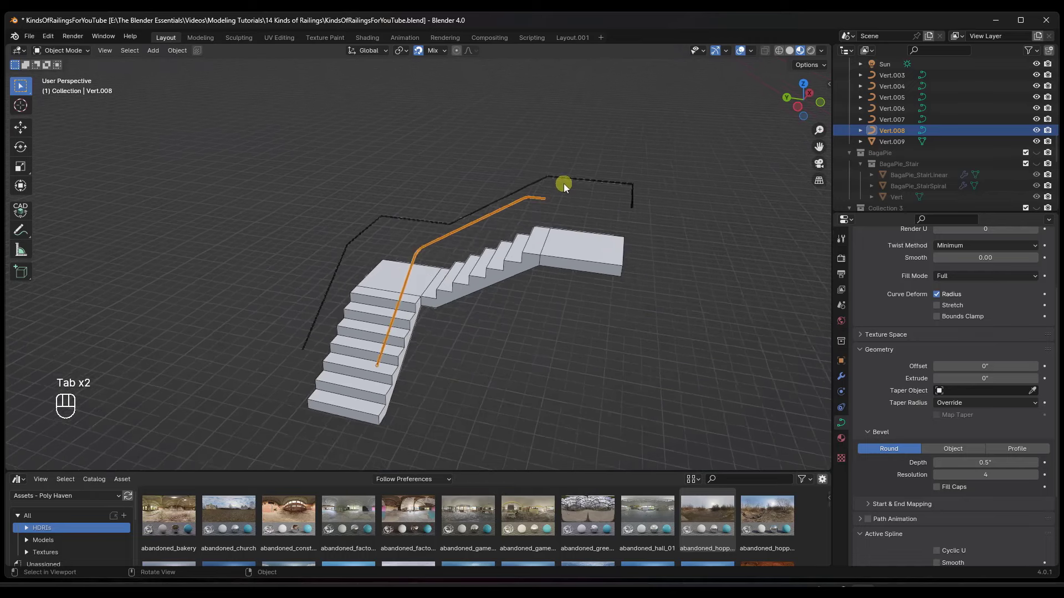
{"action": "scroll", "coordinate": [565, 191], "scroll_direction": "up", "scroll_amount": 1}
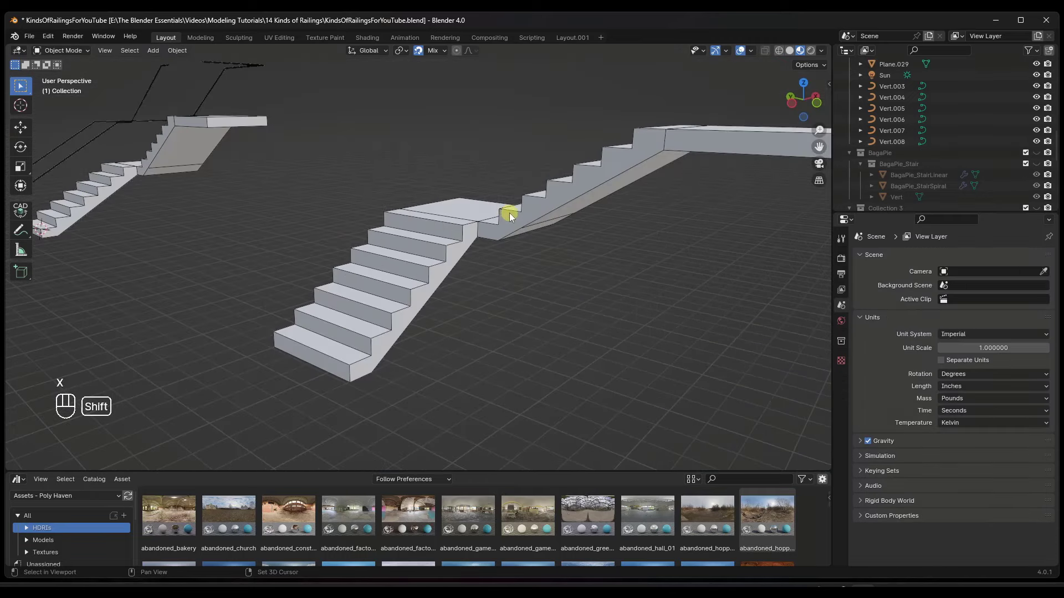
{"action": "middle_click_drag", "start_coordinate": [509, 212], "coordinate": [466, 215]}
{"action": "middle_click_drag", "start_coordinate": [466, 215], "coordinate": [452, 215], "text": "shift"}
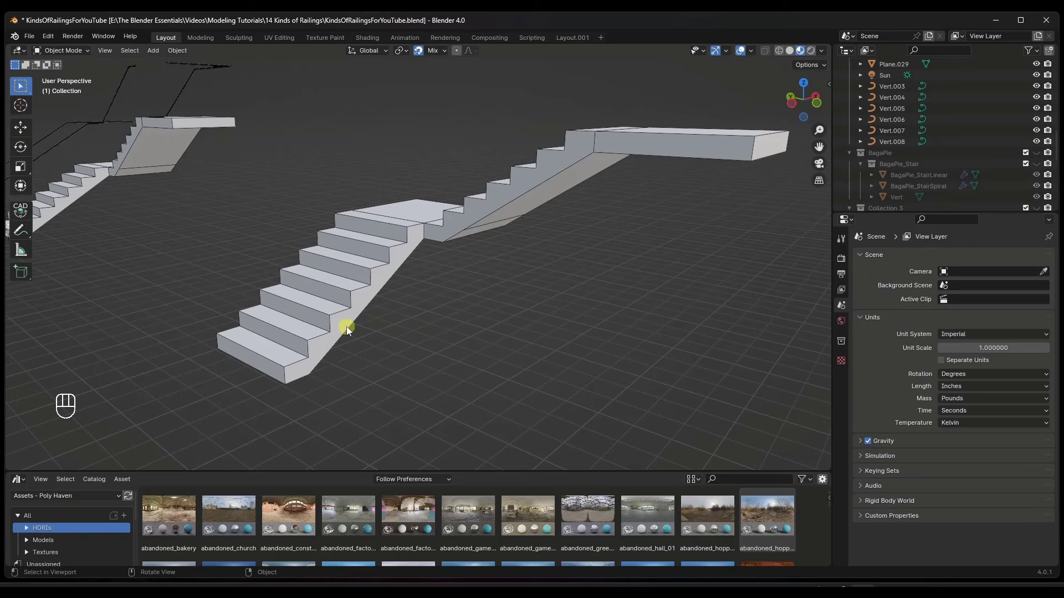
Place the 3D cursor on the outer side of the lowest tread and add a single vertex there
{"action": "mouse_move", "coordinate": [306, 340]}
{"action": "left_mouse_down", "text": "shift"}
{"action": "mouse_move", "coordinate": [295, 362]}
{"action": "mouse_move", "coordinate": [310, 354]}
{"action": "left_mouse_up", "text": "shift"}
{"action": "mouse_move", "coordinate": [316, 349]}
{"action": "middle_mouse_down"}
{"action": "mouse_move", "coordinate": [316, 337]}
{"action": "mouse_move", "coordinate": [308, 345]}
{"action": "middle_mouse_up"}
{"action": "scroll", "coordinate": [327, 335], "scroll_direction": "down", "scroll_amount": 4}
{"action": "scroll", "coordinate": [333, 321], "scroll_direction": "up", "scroll_amount": 2}
{"action": "scroll", "coordinate": [308, 348], "scroll_direction": "up", "scroll_amount": 3}
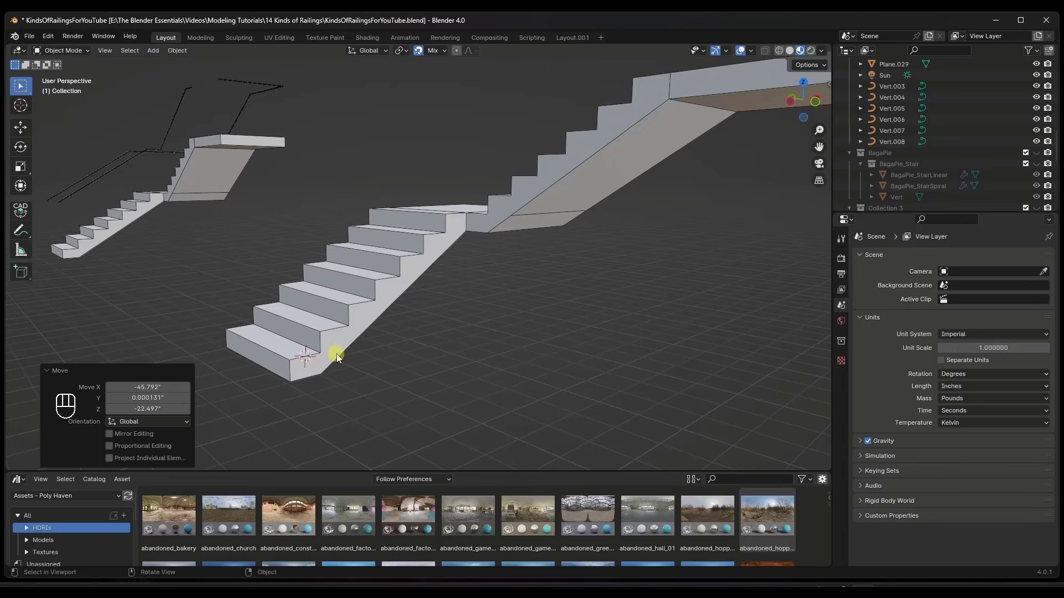
{"action": "middle_click_drag", "start_coordinate": [337, 353], "coordinate": [350, 361]}
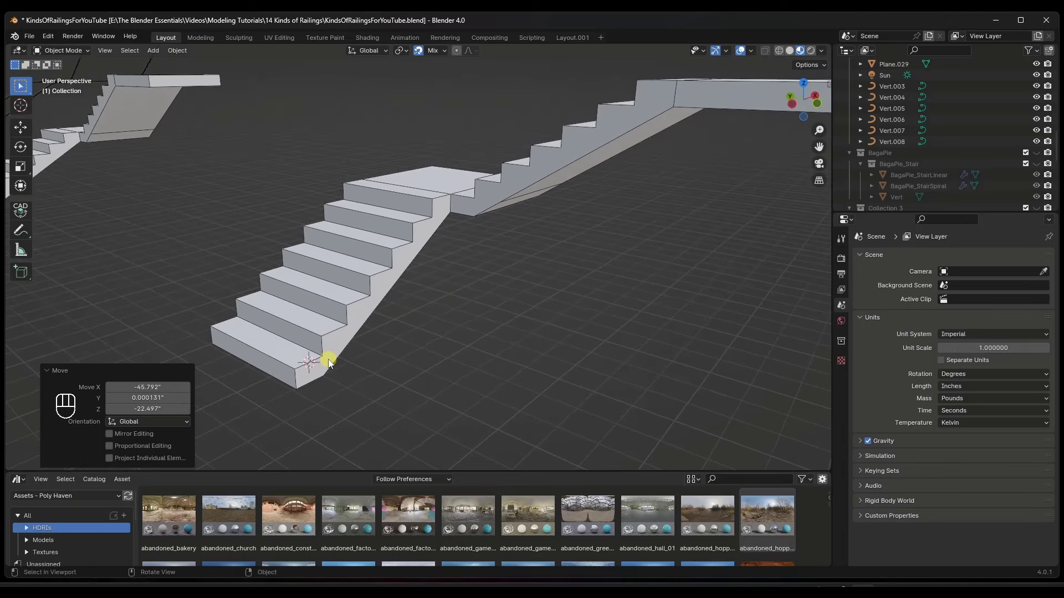
{"action": "key", "text": "shift+a"}
{"action": "mouse_move", "coordinate": [324, 361]}
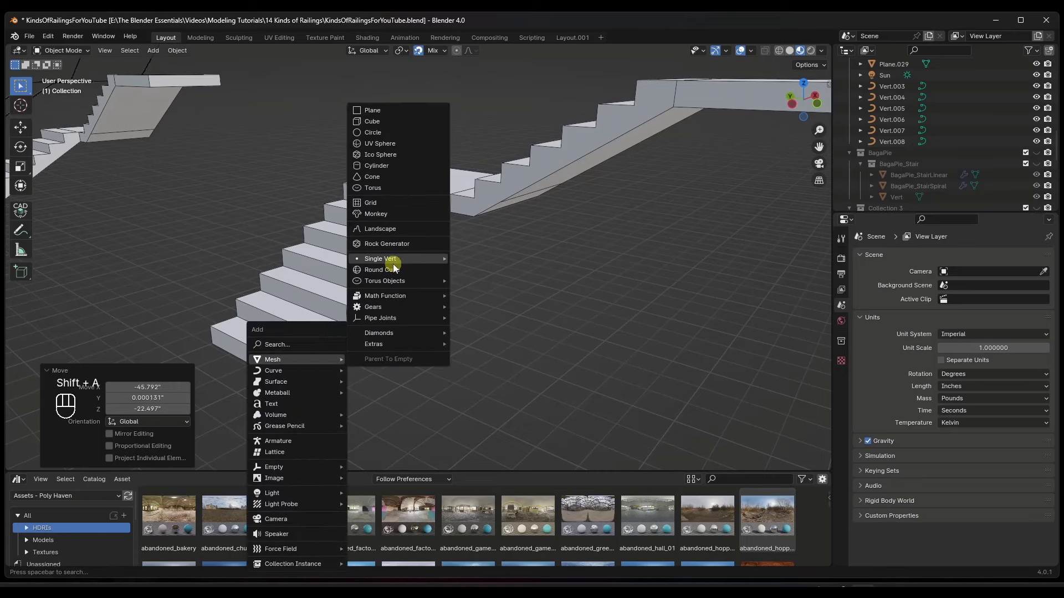
{"action": "mouse_move", "coordinate": [394, 267]}
{"action": "left_click", "coordinate": [484, 262]}
{"action": "scroll", "coordinate": [313, 362], "scroll_direction": "up", "scroll_amount": 1}
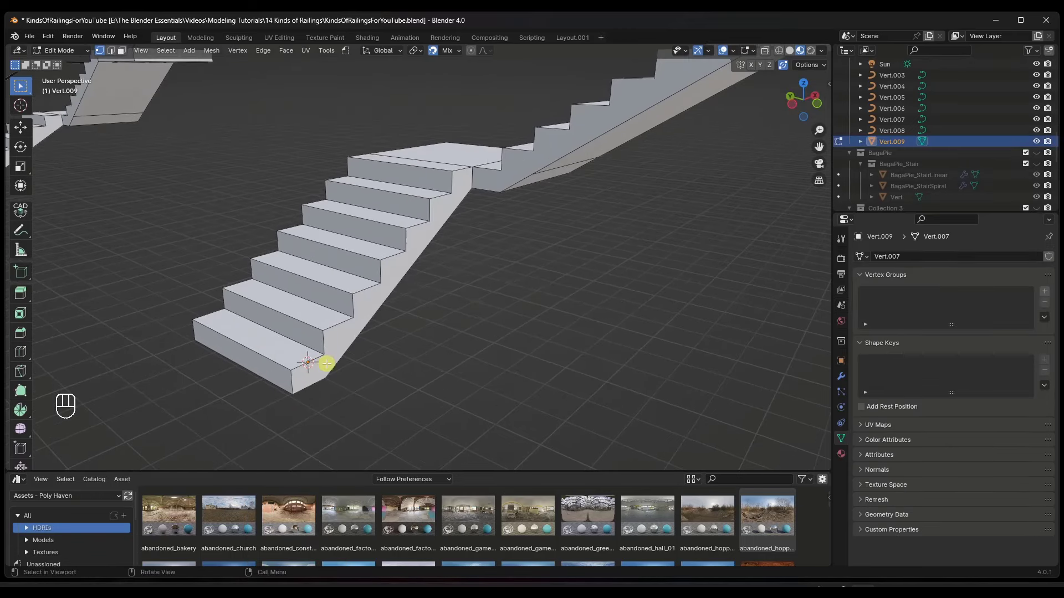
{"action": "key", "text": "Tab"}
{"action": "key", "text": "Tab"}
Extrude the vertex 66" in X and 42" in Z up the lower flight, then around the landing corner by 5.5" in X and -5.5" in Y
{"action": "key", "text": "e"}
{"action": "left_click", "coordinate": [467, 177]}
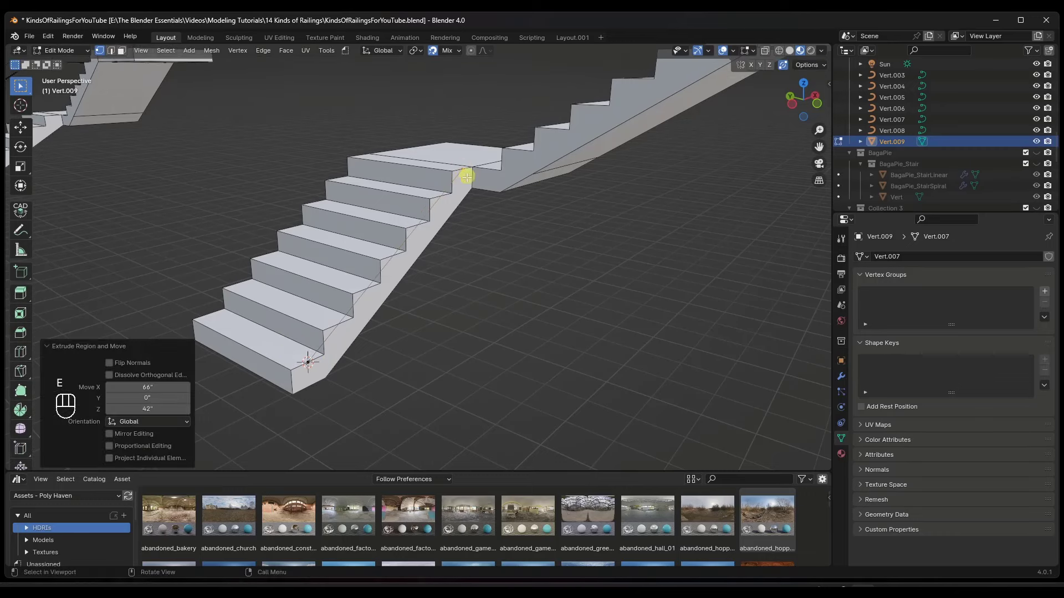
{"action": "middle_click_drag", "start_coordinate": [467, 178], "coordinate": [473, 228]}
{"action": "key", "text": "e"}
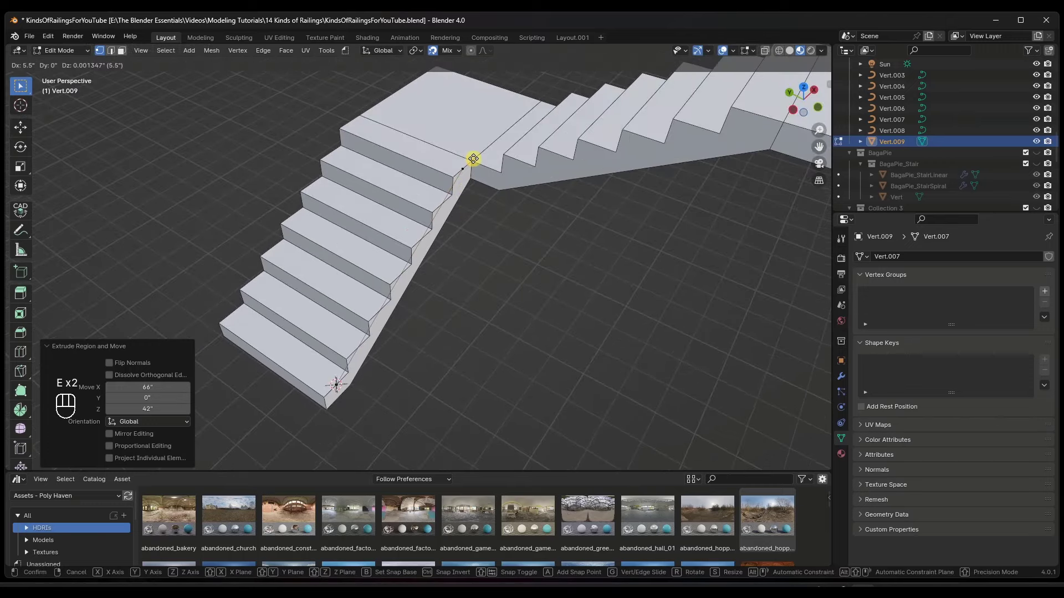
{"action": "left_click", "coordinate": [472, 160]}
{"action": "key", "text": "e"}
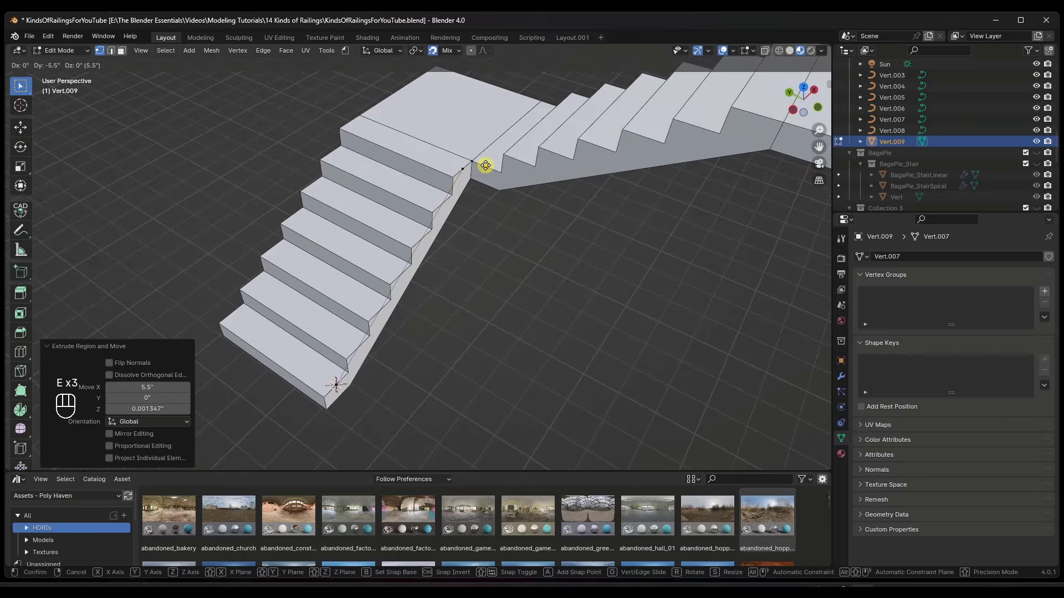
{"action": "left_click", "coordinate": [485, 165]}
Extrude the path up the upper flight by -66" in Y and 42" in Z, and extend it another -5.5" in Y
{"action": "scroll", "coordinate": [485, 165], "scroll_direction": "down", "scroll_amount": 2}
{"action": "key", "text": "e"}
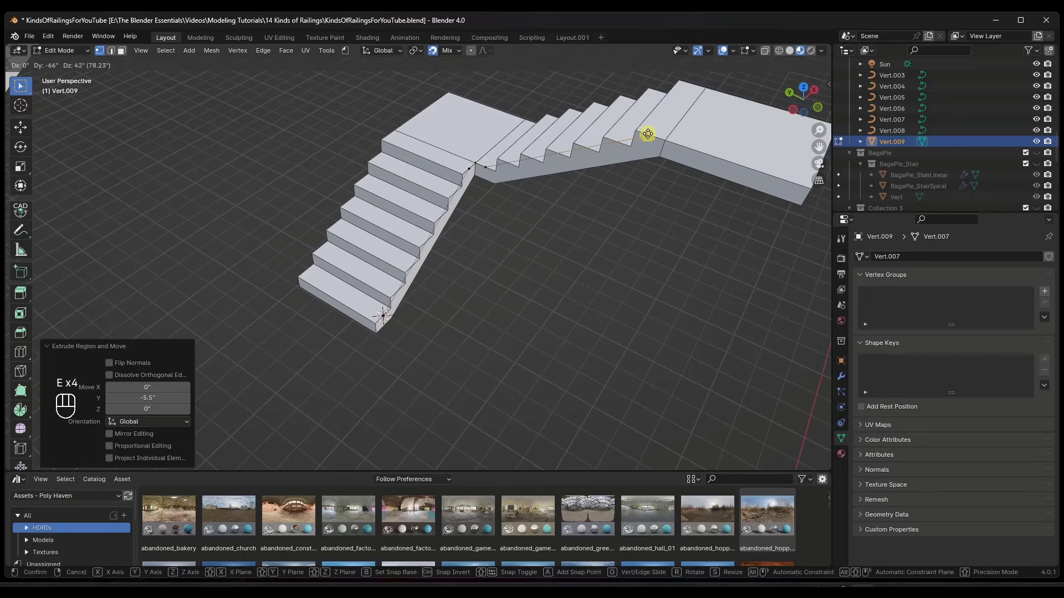
{"action": "left_click", "coordinate": [650, 134]}
{"action": "scroll", "coordinate": [648, 134], "scroll_direction": "down", "scroll_amount": 2}
{"action": "key", "text": "e"}
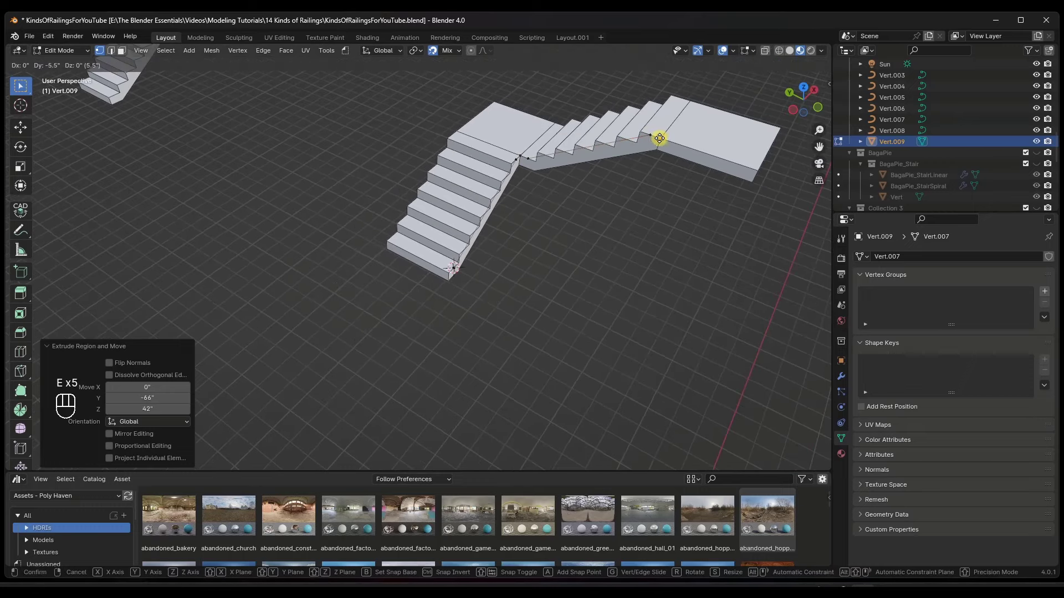
{"action": "left_click", "coordinate": [659, 138]}
Extrude the whole traced path 36" straight up to form a vertical railing panel
{"action": "mouse_move", "coordinate": [652, 151]}
{"action": "middle_mouse_down"}
{"action": "mouse_move", "coordinate": [622, 183]}
{"action": "mouse_move", "coordinate": [603, 152]}
{"action": "mouse_move", "coordinate": [603, 199]}
{"action": "mouse_move", "coordinate": [669, 143]}
{"action": "middle_mouse_up"}
{"action": "scroll", "coordinate": [668, 143], "scroll_direction": "up", "scroll_amount": 2}
{"action": "key", "text": "a"}
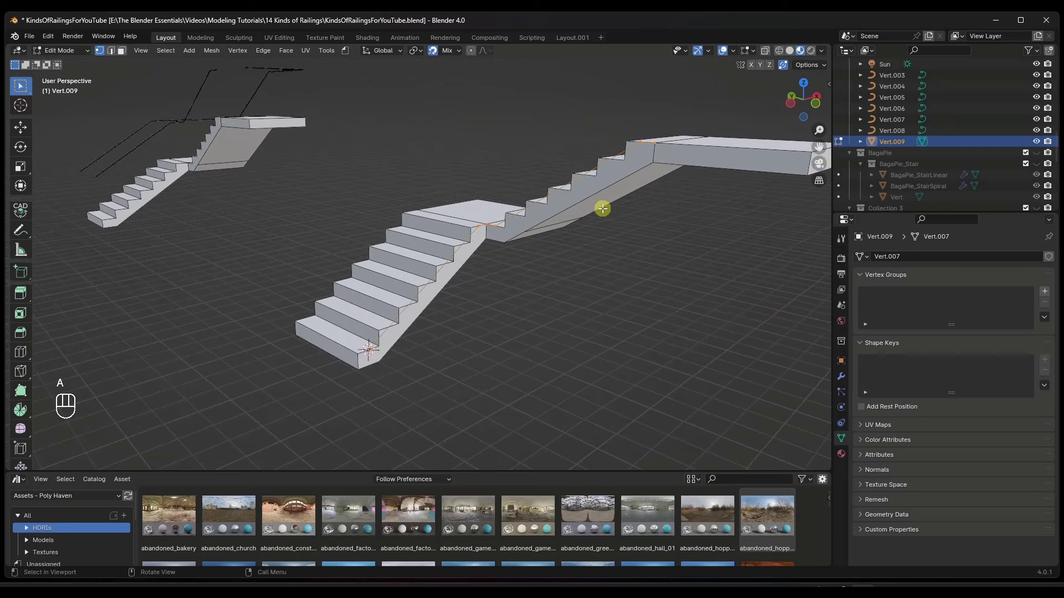
{"action": "key", "text": "e"}
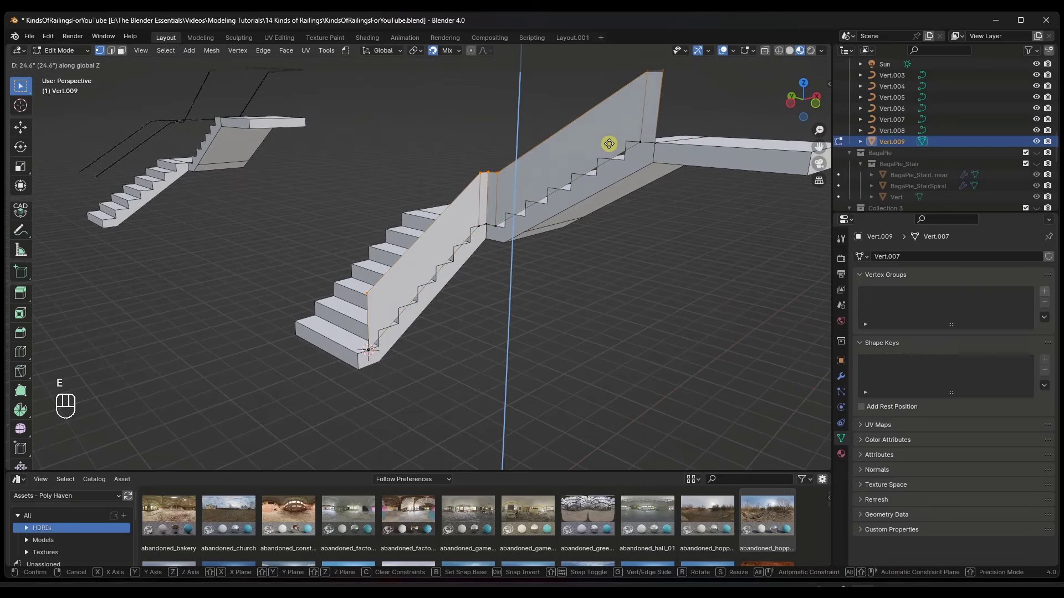
{"action": "type", "text": "36"}
{"action": "key", "text": "Return"}
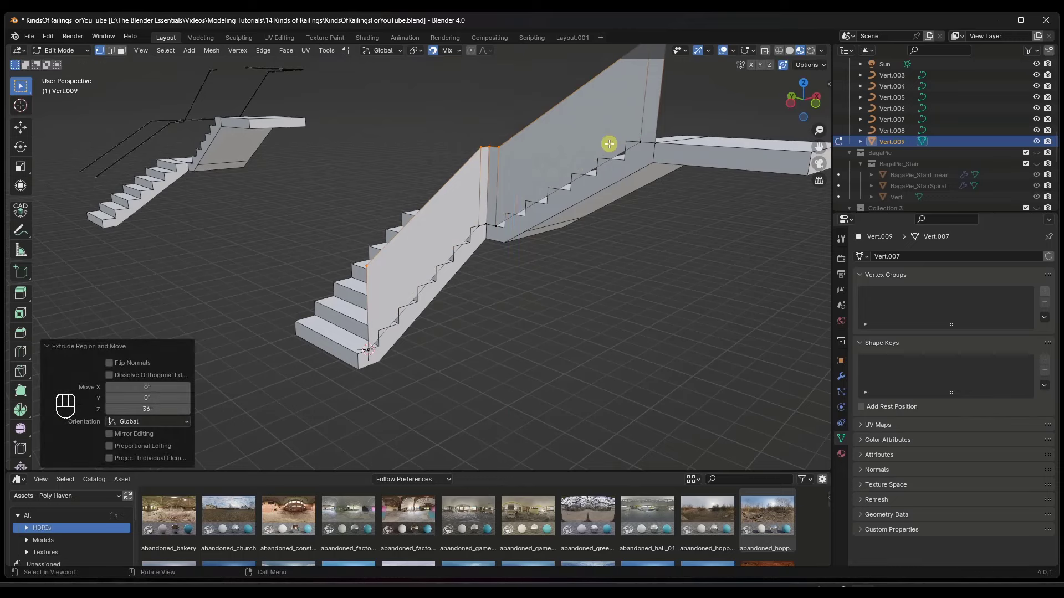
Add two evenly spaced vertical loop cuts to the railing panel along the lower flight
{"action": "middle_click_drag", "start_coordinate": [484, 207], "coordinate": [587, 93]}
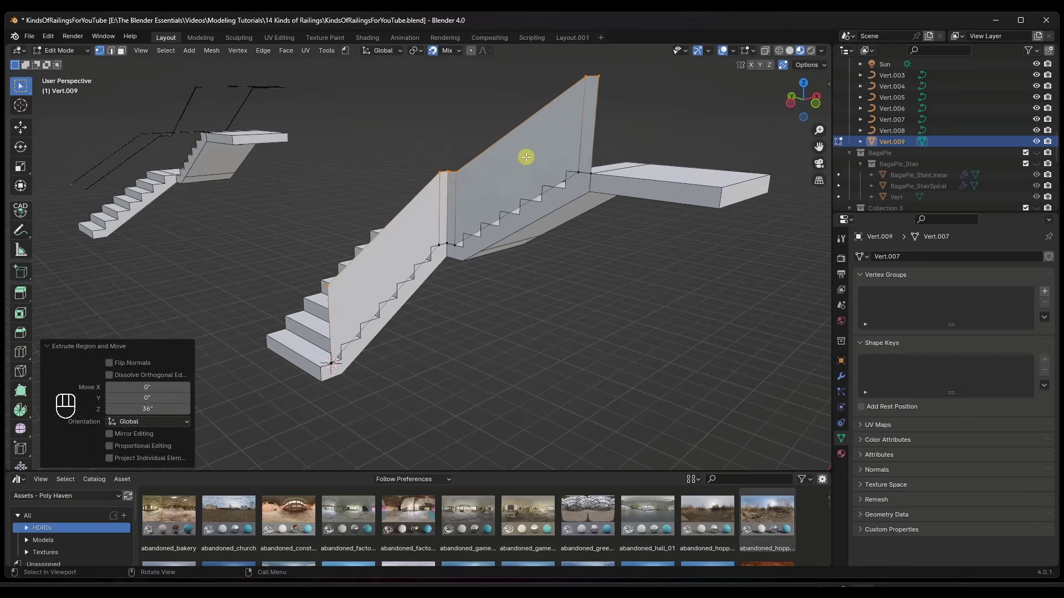
{"action": "middle_click_drag", "start_coordinate": [526, 157], "coordinate": [521, 155]}
{"action": "middle_click_drag", "start_coordinate": [390, 268], "coordinate": [384, 263]}
{"action": "scroll", "coordinate": [430, 249], "scroll_direction": "up", "scroll_amount": 2}
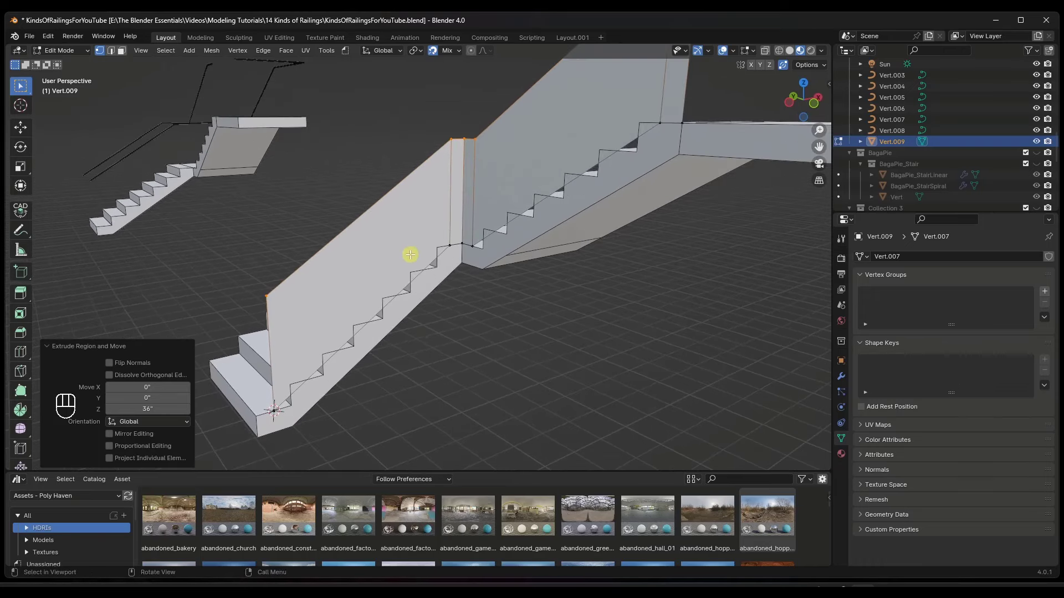
{"action": "key", "text": "ctrl+r"}
{"action": "scroll", "coordinate": [366, 227], "scroll_direction": "up", "scroll_amount": 1}
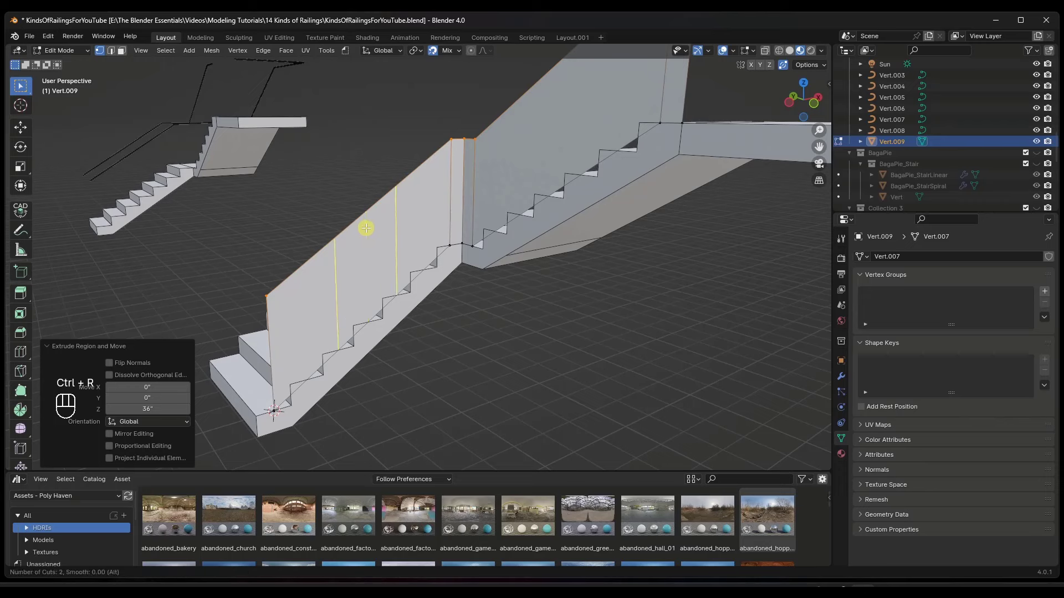
{"action": "scroll", "coordinate": [366, 227], "scroll_direction": "up", "scroll_amount": 2}
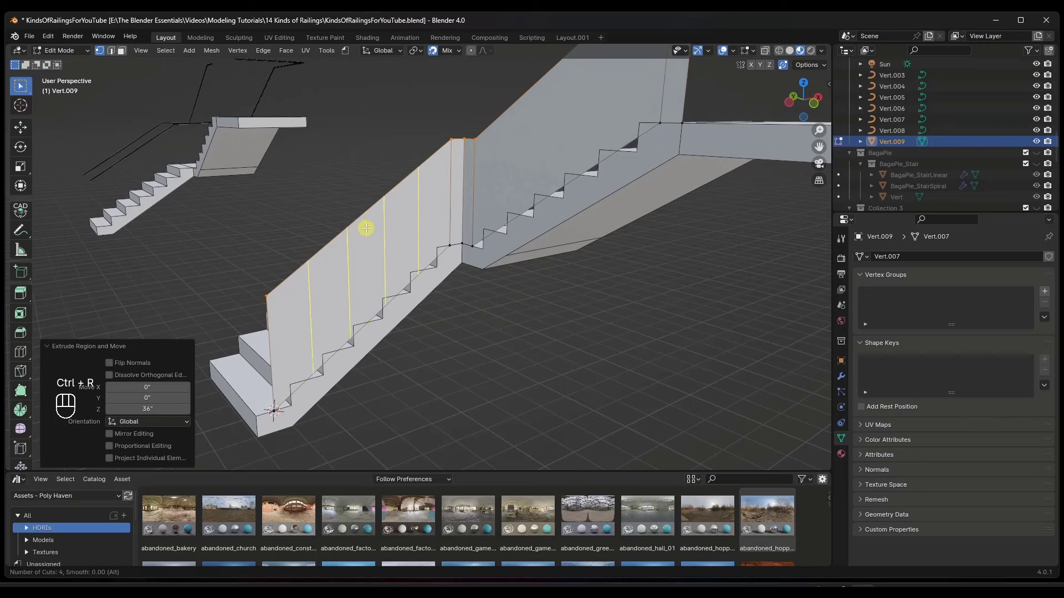
{"action": "scroll", "coordinate": [366, 228], "scroll_direction": "up", "scroll_amount": 1}
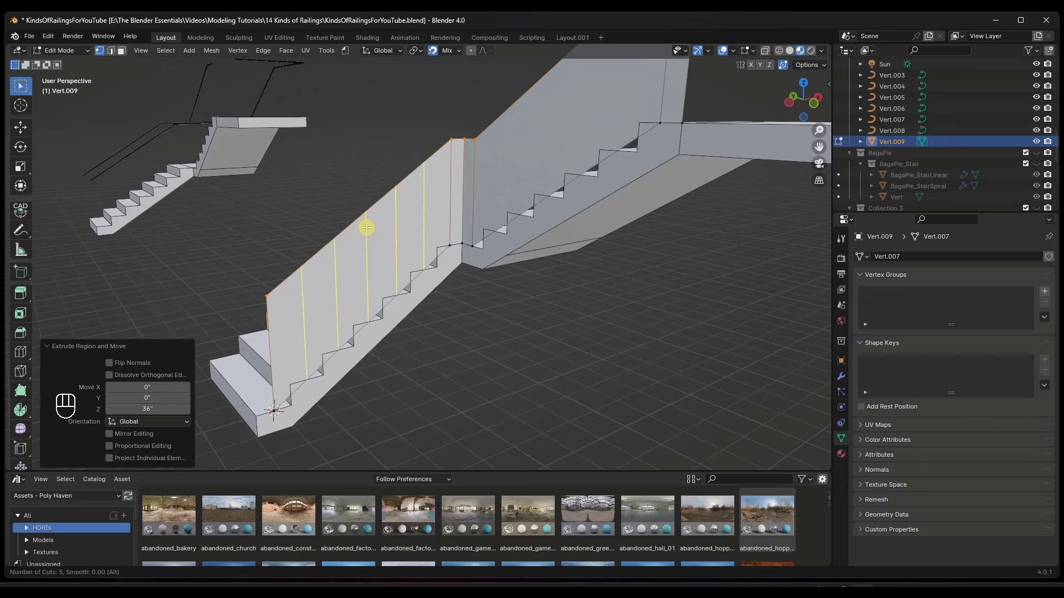
{"action": "scroll", "coordinate": [367, 227], "scroll_direction": "down", "scroll_amount": 3}
{"action": "left_click", "coordinate": [366, 227]}
{"action": "right_click", "coordinate": [366, 228]}
{"action": "scroll", "coordinate": [382, 260], "scroll_direction": "down", "scroll_amount": 5}
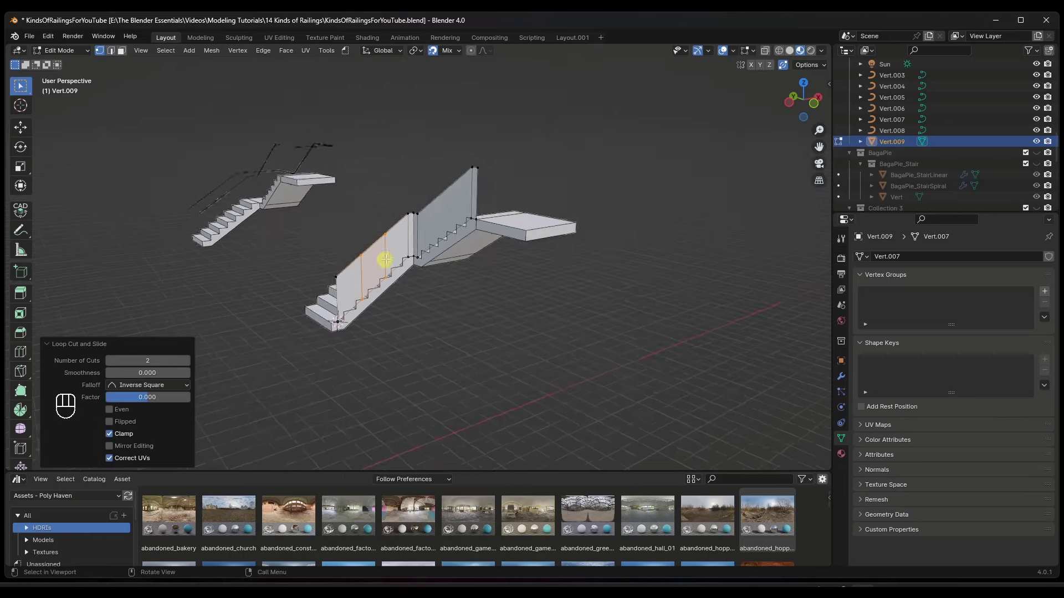
Add two evenly spaced vertical loop cuts to the railing panel along the upper flight
{"action": "middle_click_drag", "start_coordinate": [385, 261], "coordinate": [451, 246]}
{"action": "key", "text": "ctrl+r"}
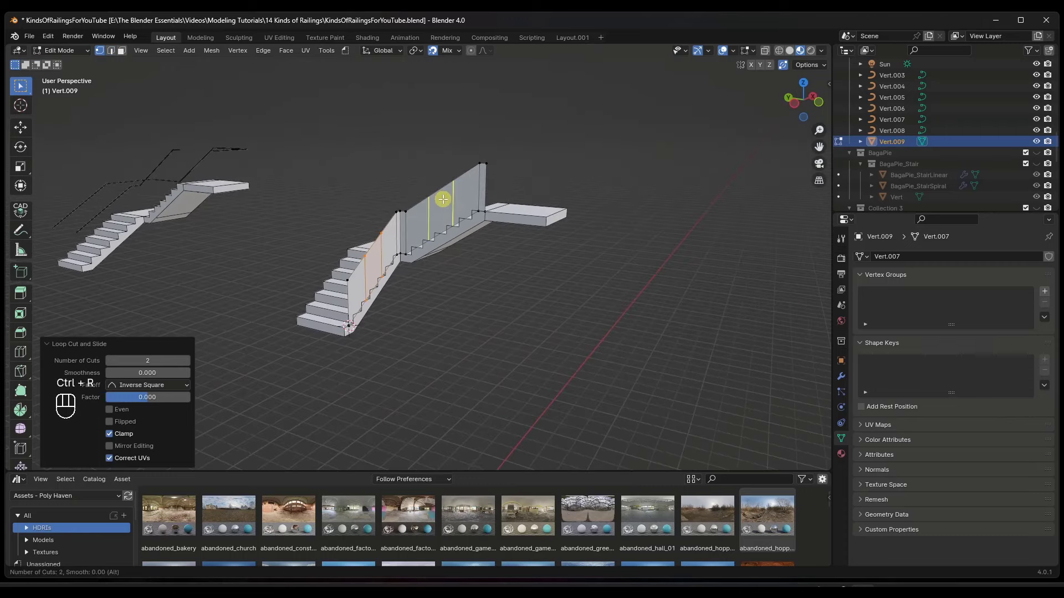
{"action": "left_click", "coordinate": [443, 199]}
{"action": "right_click", "coordinate": [443, 200]}
{"action": "scroll", "coordinate": [475, 224], "scroll_direction": "up", "scroll_amount": 1}
{"action": "mouse_move", "coordinate": [476, 223]}
{"action": "middle_mouse_down"}
{"action": "mouse_move", "coordinate": [458, 226]}
{"action": "mouse_move", "coordinate": [477, 224]}
{"action": "mouse_move", "coordinate": [467, 201]}
{"action": "mouse_move", "coordinate": [483, 212]}
{"action": "mouse_move", "coordinate": [458, 223]}
{"action": "mouse_move", "coordinate": [468, 221]}
{"action": "middle_mouse_up"}
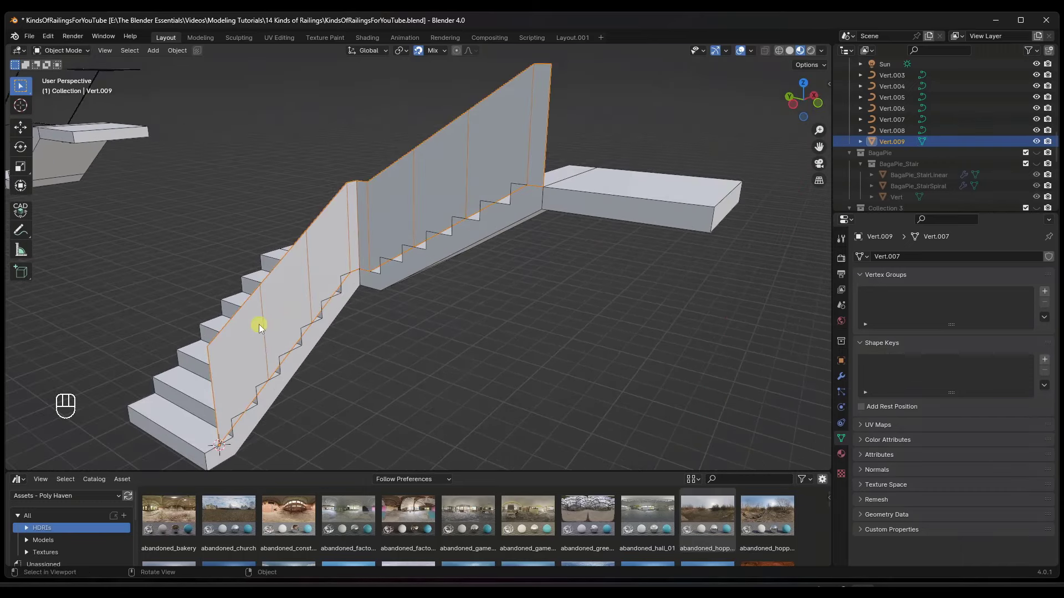
Remove the railing panel's faces and bottom edges while keeping its vertical and top edges, and select the lower flight's two intermediate vertical edges
{"action": "key", "text": "Tab"}
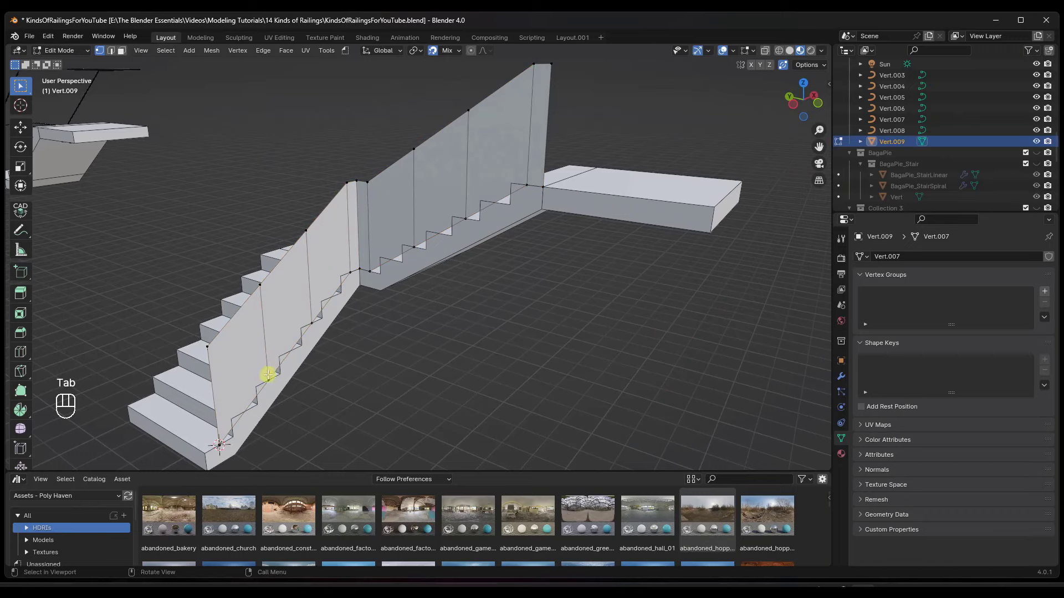
{"action": "key", "text": "2"}
{"action": "left_click", "coordinate": [247, 409], "text": "shift"}
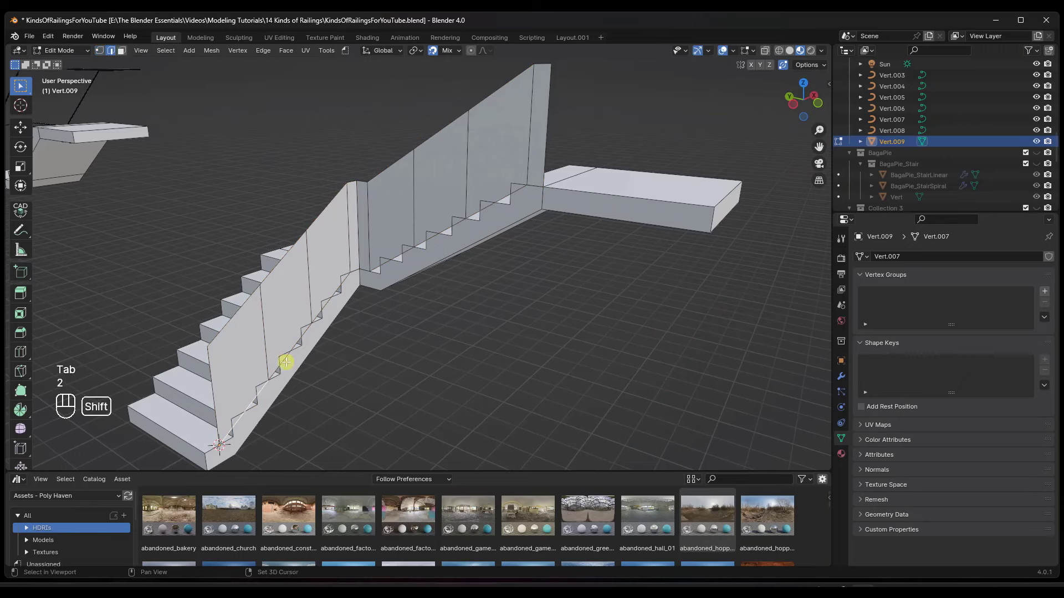
{"action": "left_click", "coordinate": [303, 331], "text": "shift"}
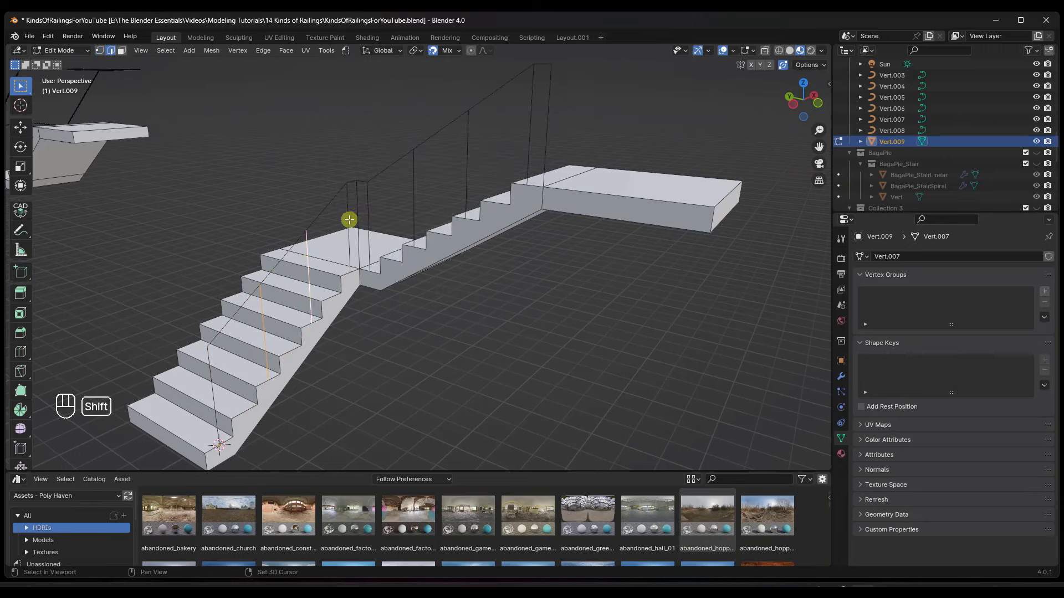
Turn the handrail and separate posts into curves with a 0.55" round bevel depth, and open the handrail curve in Edit Mode
{"action": "key", "text": "Tab"}
{"action": "middle_click_drag", "start_coordinate": [268, 290], "coordinate": [242, 397]}
{"action": "left_click", "coordinate": [177, 50]}
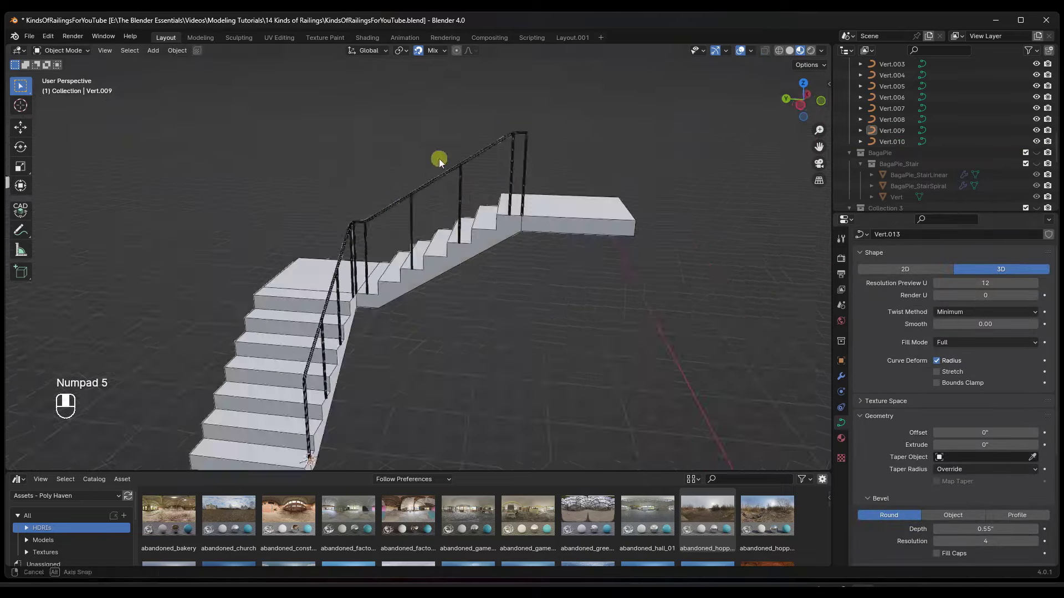
{"action": "key", "text": "Tab"}
{"action": "key", "text": "ctrl+2"}
{"action": "key", "text": "ctrl+b"}
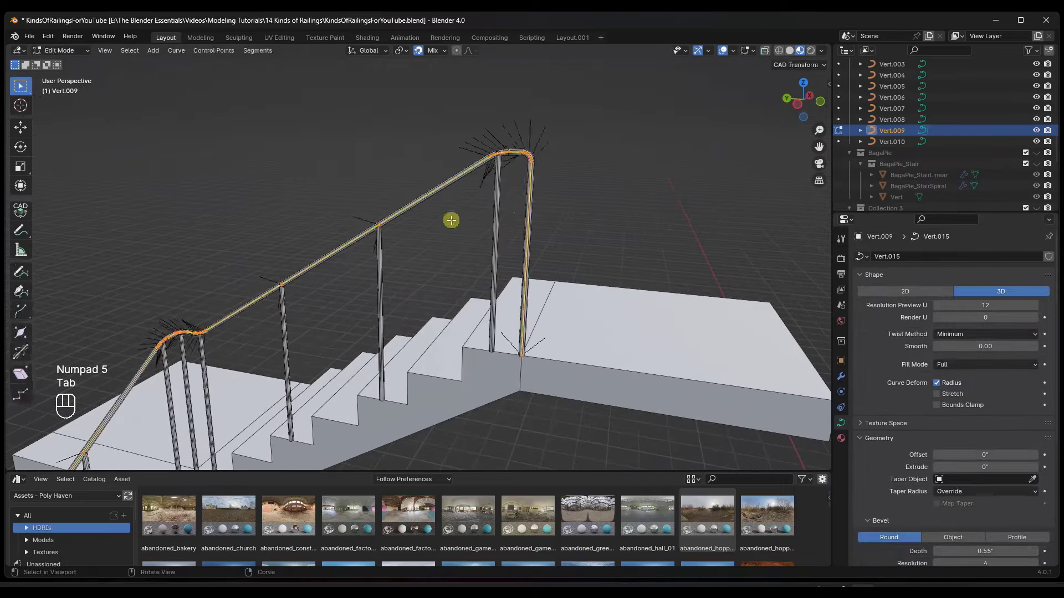
{"action": "middle_click_drag", "start_coordinate": [459, 202], "coordinate": [460, 235]}
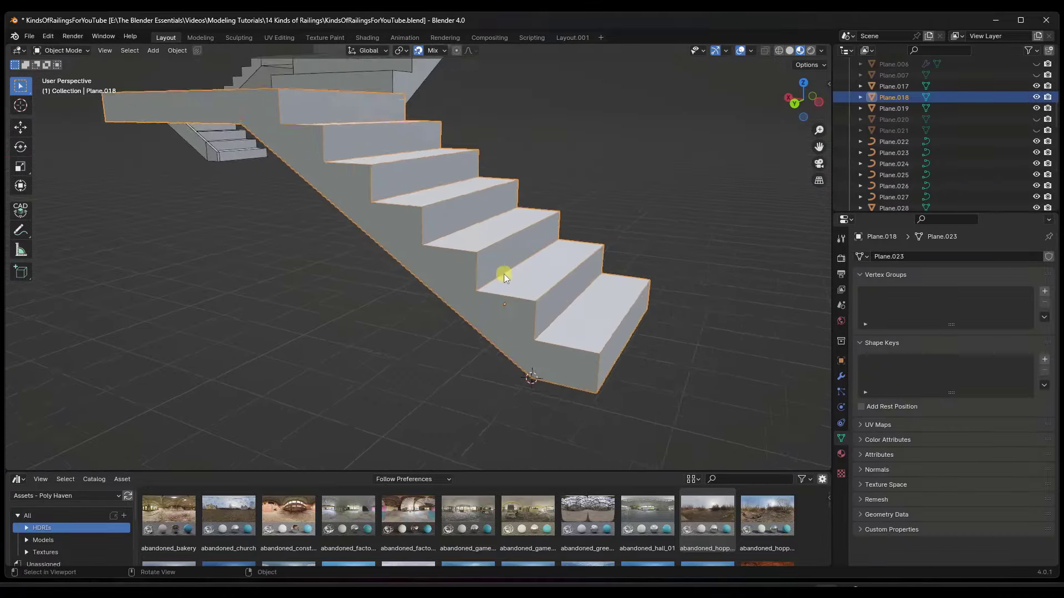
Add a 24" plane at the 3D cursor, at the foot of the staircase's outer side
{"action": "middle_click_drag", "start_coordinate": [504, 273], "coordinate": [541, 294]}
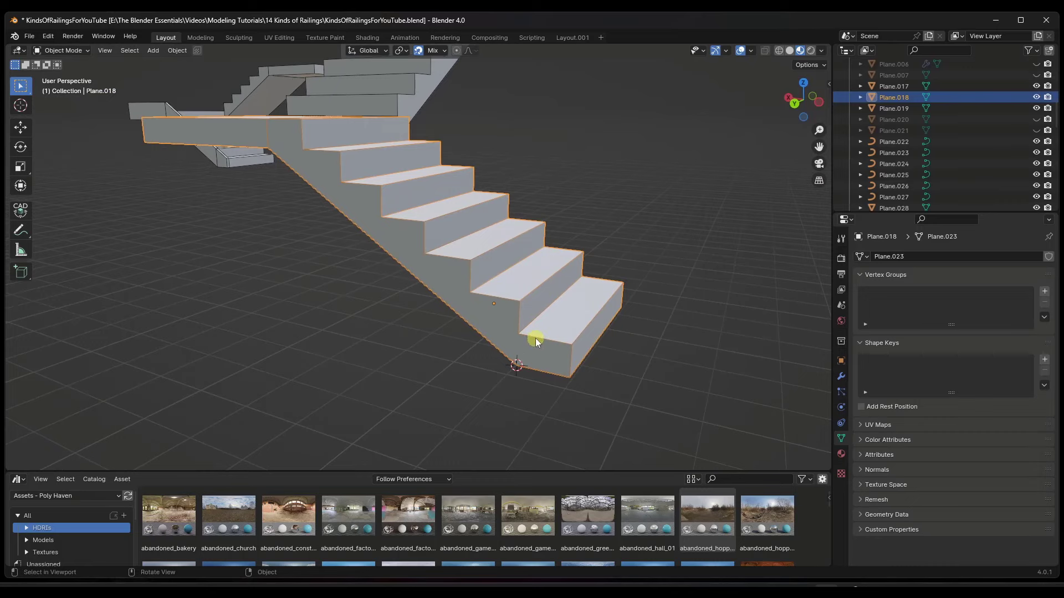
{"action": "middle_click_drag", "start_coordinate": [535, 339], "coordinate": [537, 348]}
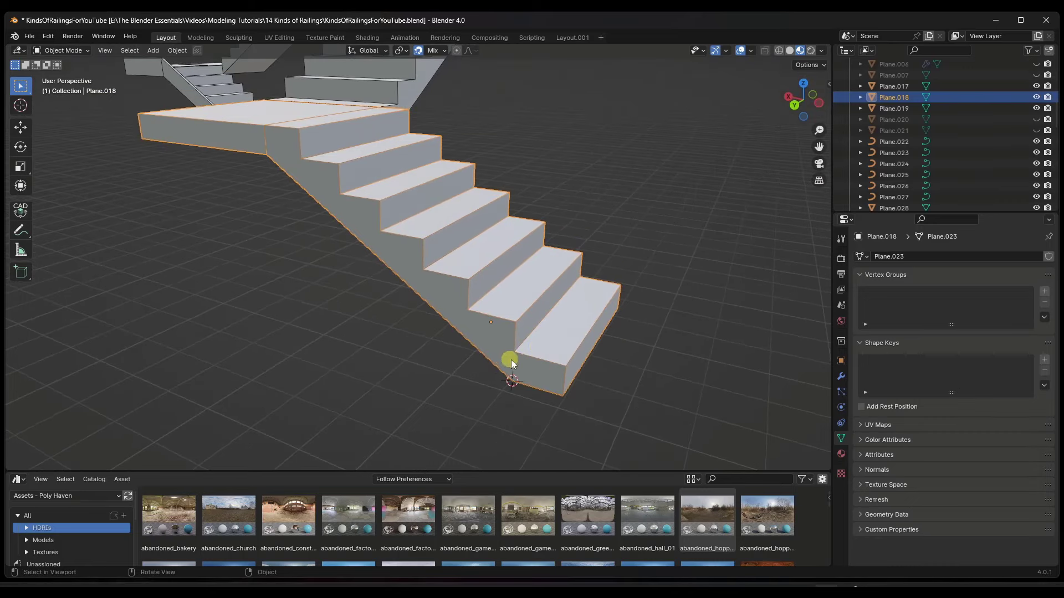
{"action": "key", "text": "shift+a"}
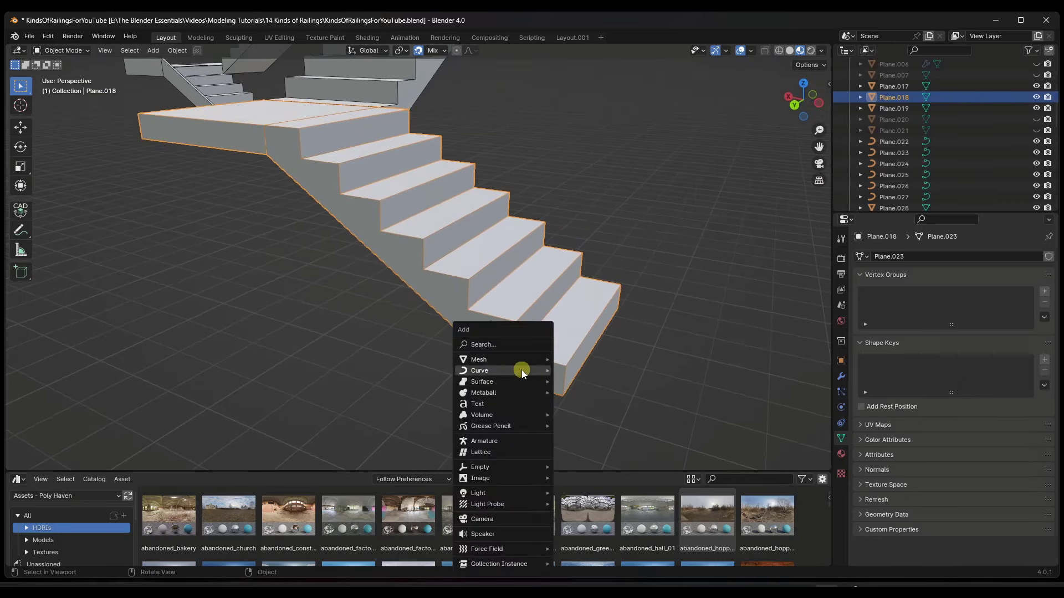
{"action": "mouse_move", "coordinate": [517, 360]}
{"action": "left_click", "coordinate": [578, 110]}
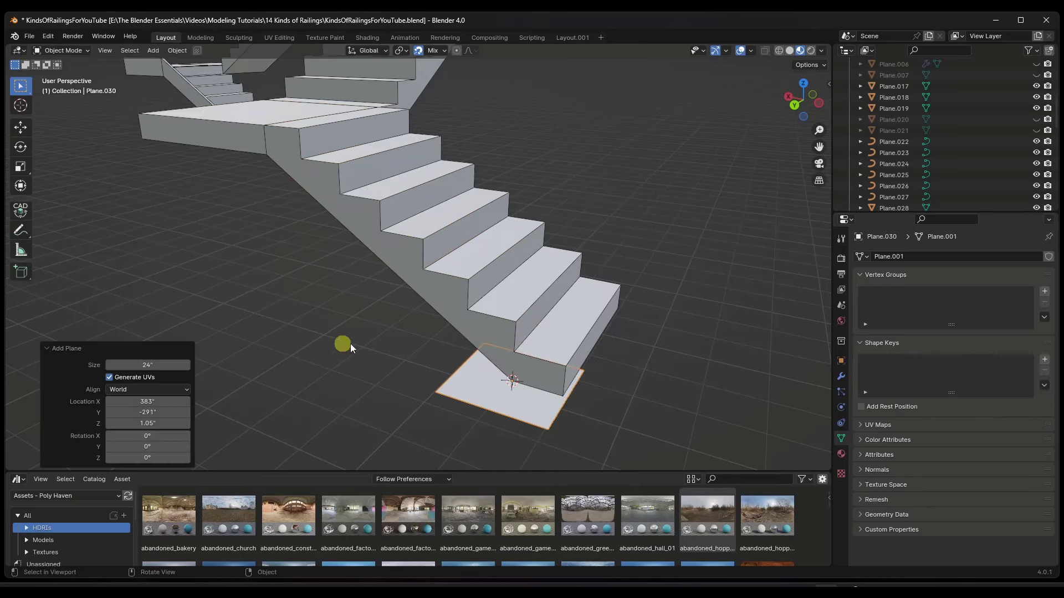
Stand the plane upright by rotating it 90° about X, and snap its lower corner to the foot of the staircase's underside
{"action": "key", "text": "r"}
{"action": "key", "text": "y"}
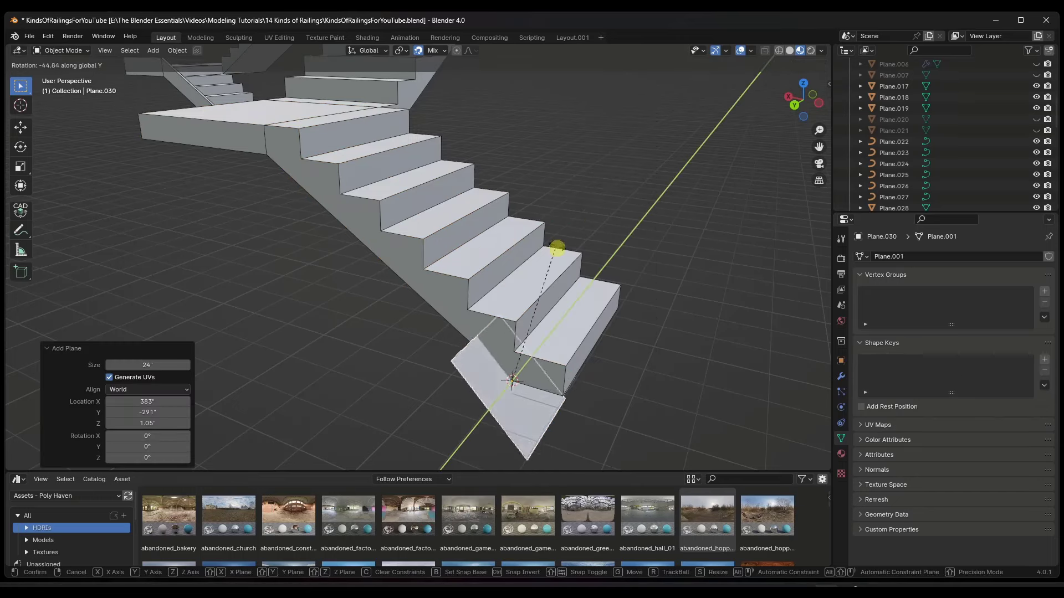
{"action": "key", "text": "x"}
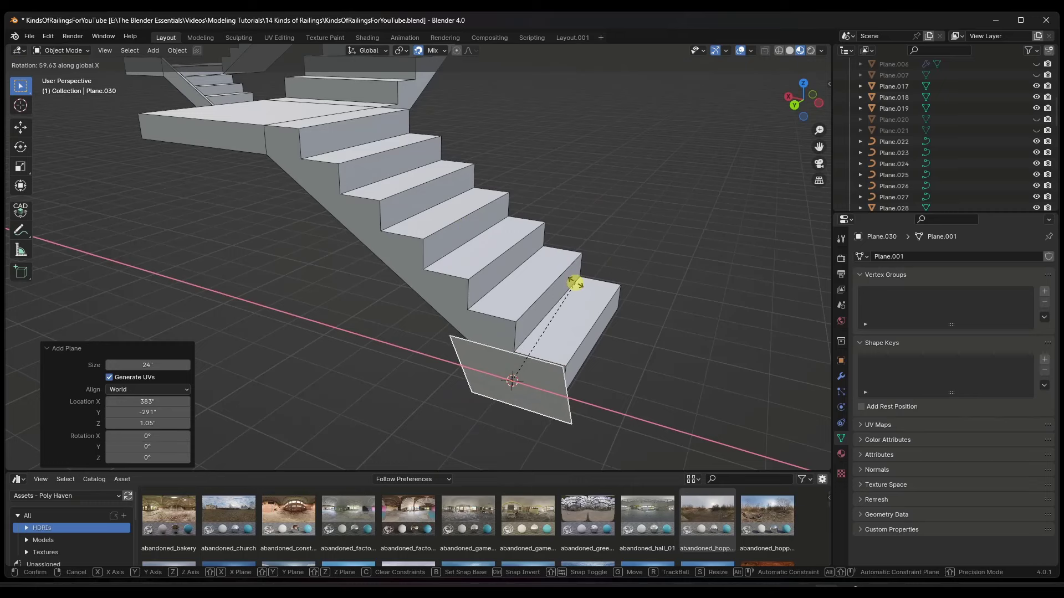
{"action": "type", "text": "90"}
{"action": "key", "text": "Return"}
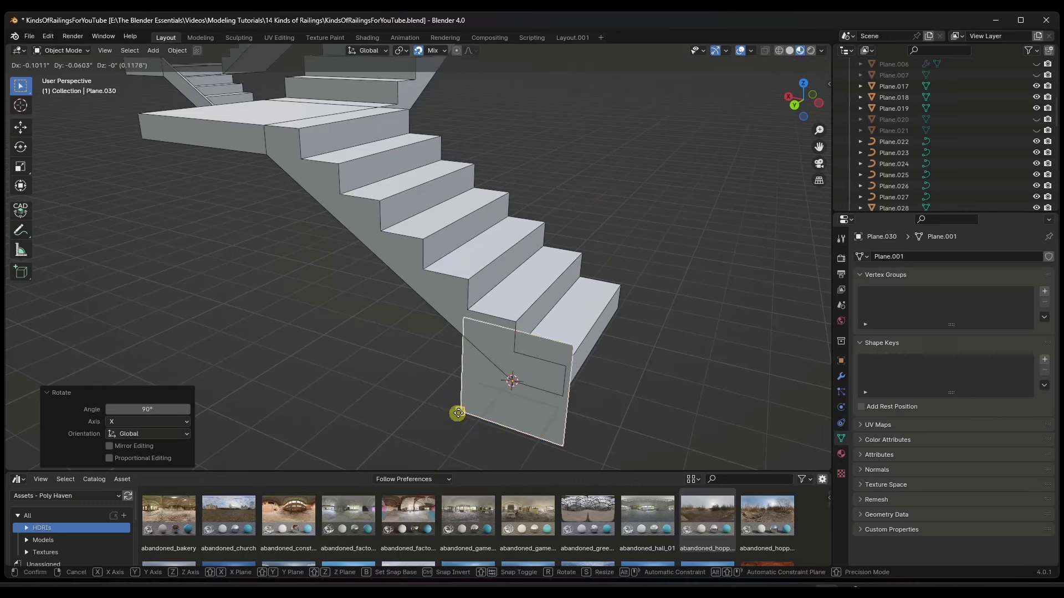
{"action": "key", "text": "g"}
{"action": "left_click", "coordinate": [509, 383]}
Snap the plane's free vertical edge to the bottom step's front corner and lower its top corners onto the step corners
{"action": "key", "text": "Tab"}
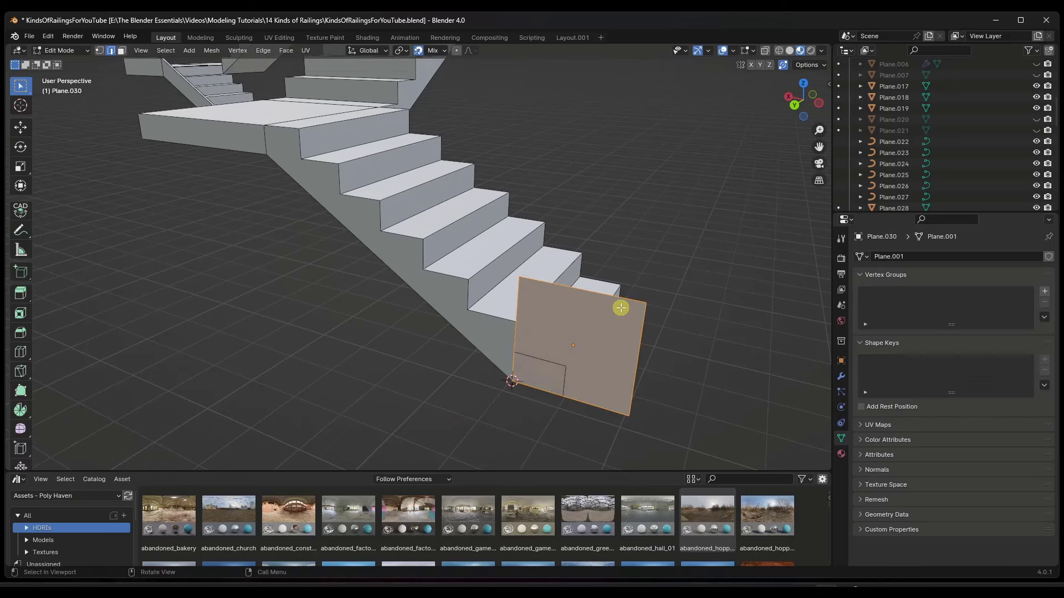
{"action": "left_click_drag", "start_coordinate": [626, 278], "coordinate": [678, 474]}
{"action": "key", "text": "g"}
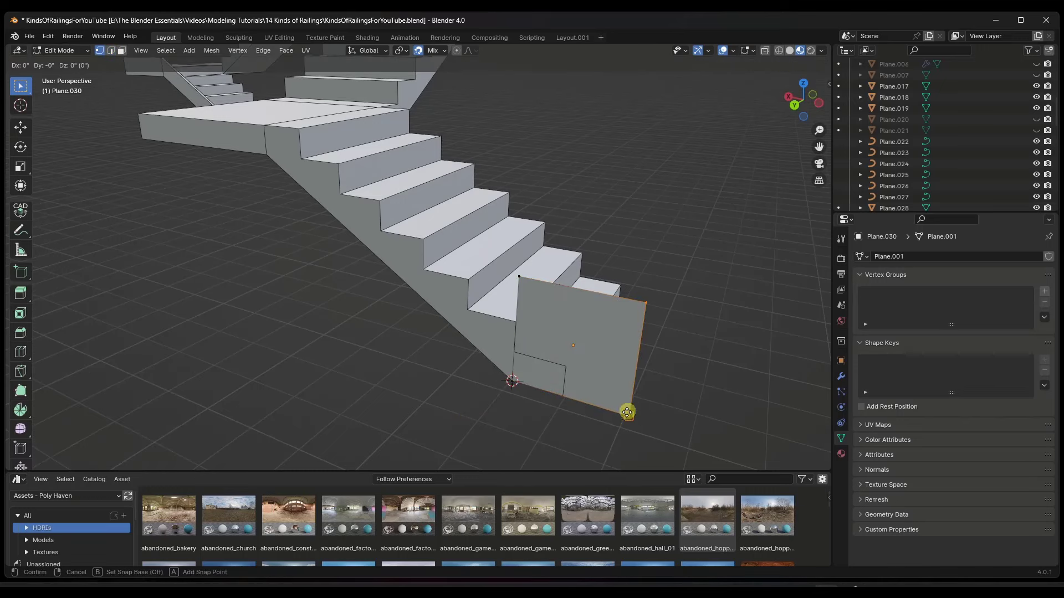
{"action": "left_click", "coordinate": [565, 397]}
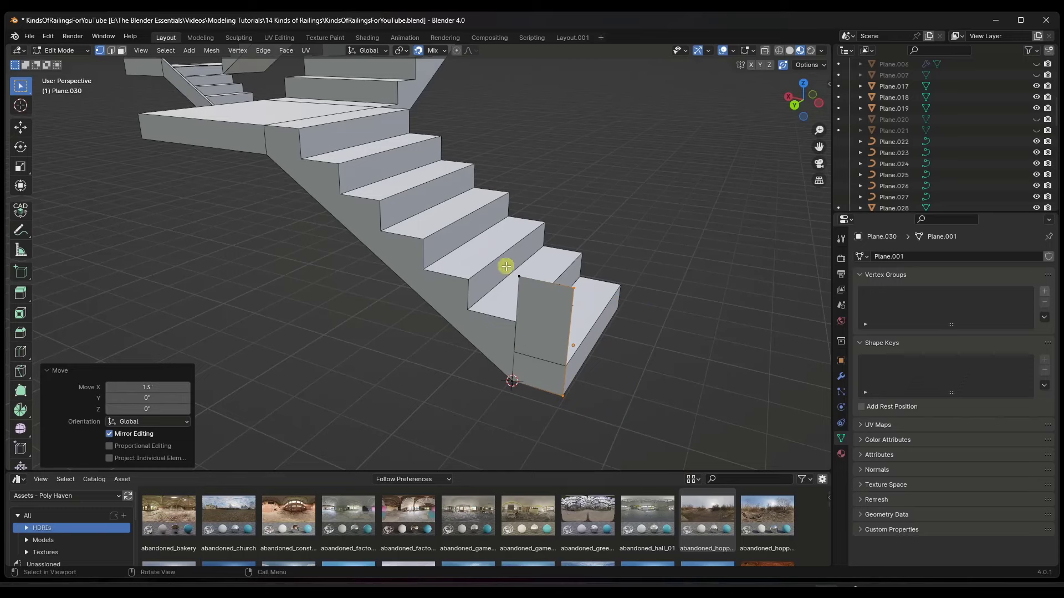
{"action": "key", "text": "g"}
{"action": "key", "text": "z"}
{"action": "left_click", "coordinate": [563, 338]}
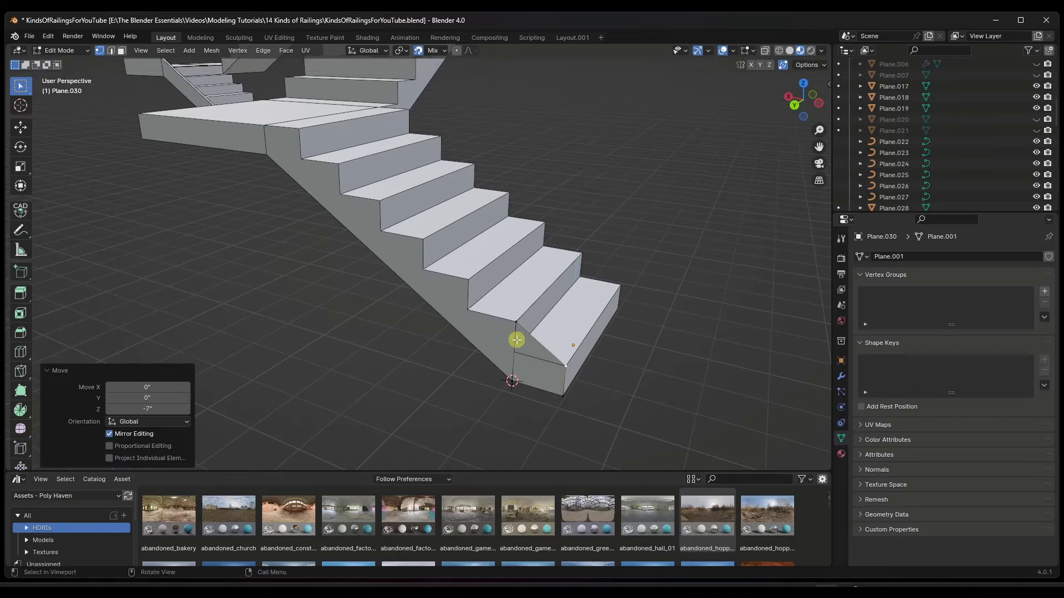
Extrude the panel's inner vertical edge up the lower flight, snapping it to the landing's underside corner 66" along X and 42" up
{"action": "mouse_move", "coordinate": [513, 339]}
{"action": "middle_mouse_down"}
{"action": "mouse_move", "coordinate": [505, 325]}
{"action": "mouse_move", "coordinate": [507, 341]}
{"action": "middle_mouse_up"}
{"action": "left_click_drag", "start_coordinate": [487, 321], "coordinate": [517, 415]}
{"action": "middle_click_drag", "start_coordinate": [525, 368], "coordinate": [527, 360]}
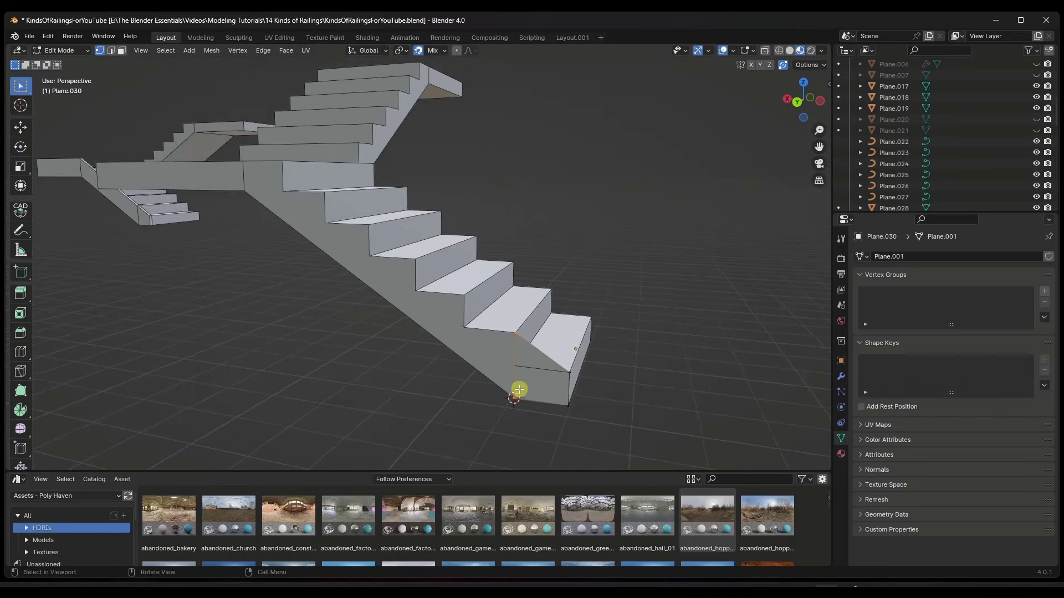
{"action": "key", "text": "g"}
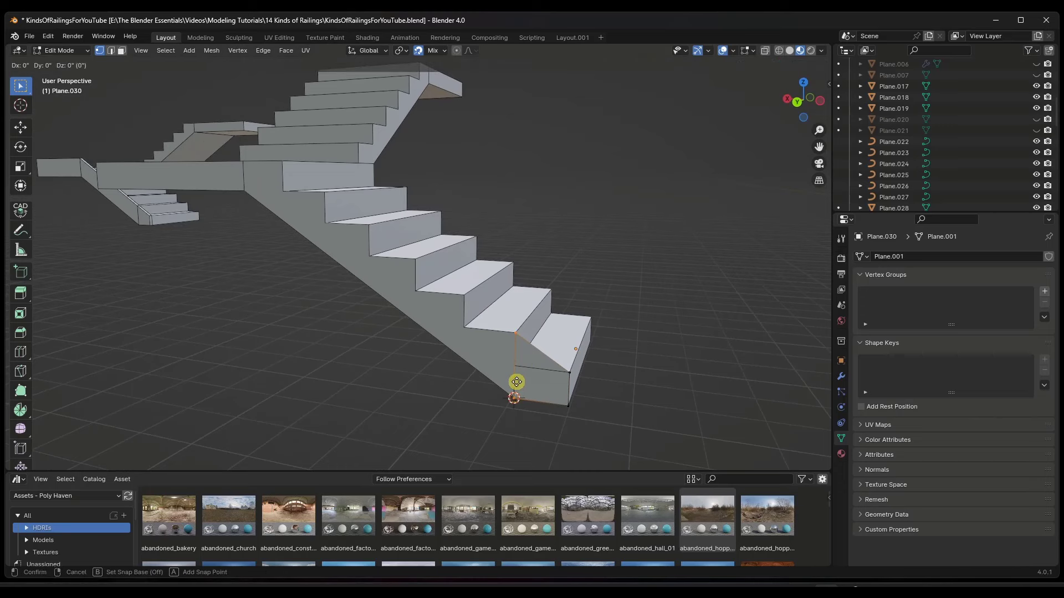
{"action": "left_click", "coordinate": [508, 394]}
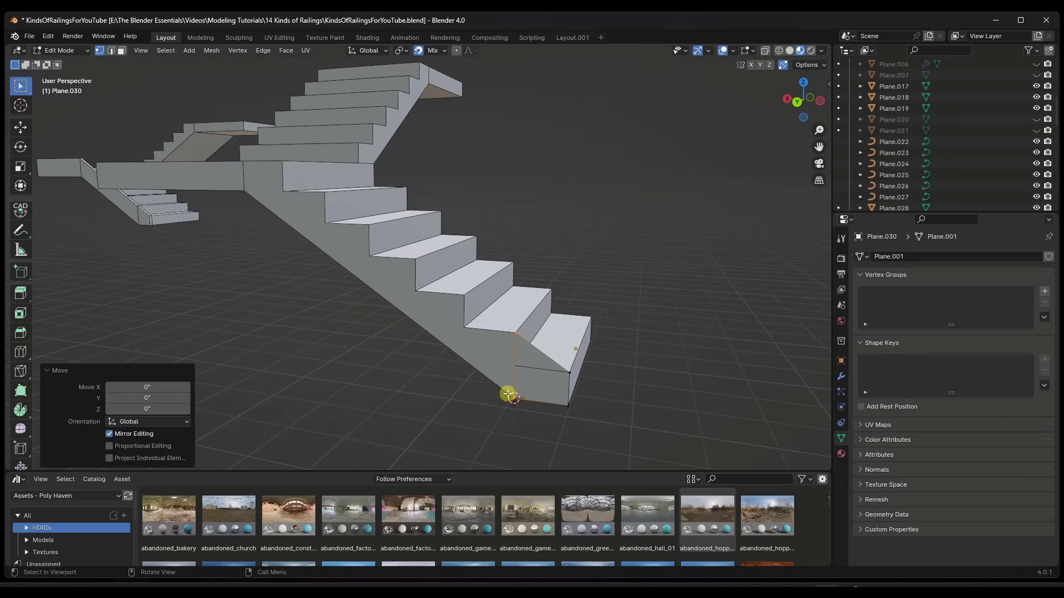
{"action": "key", "text": "g"}
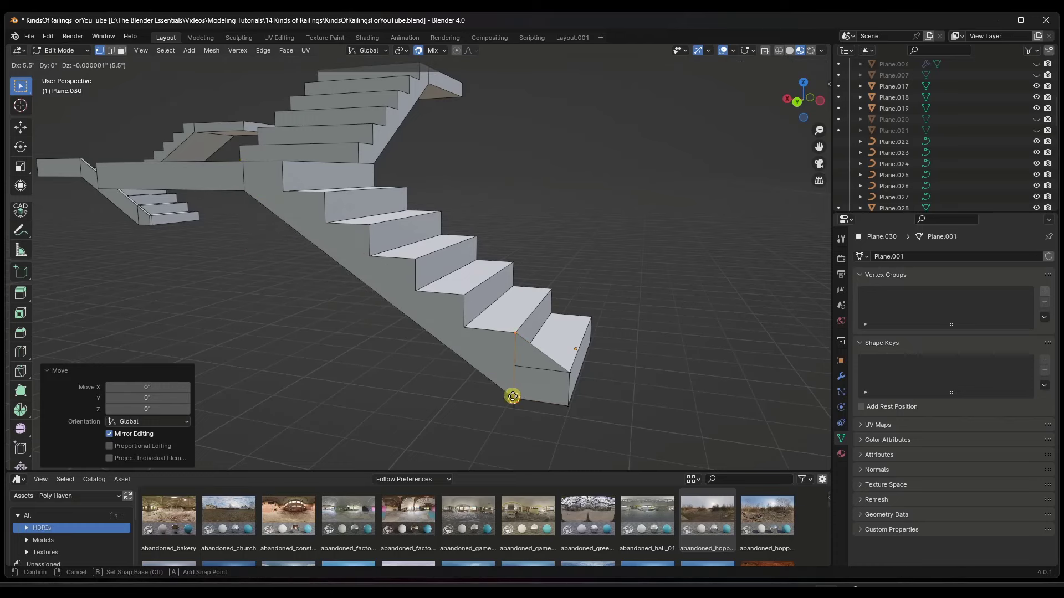
{"action": "left_click", "coordinate": [245, 187]}
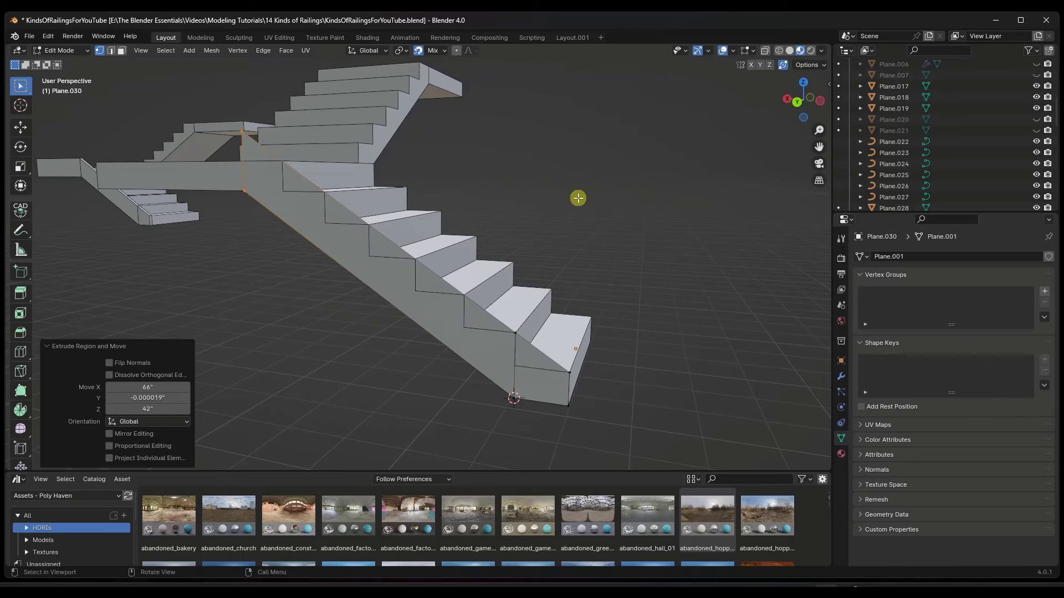
Extrude the panel's end edge onward along the outer sides of the lower landing, upper flight and upper landing
{"action": "middle_click_drag", "start_coordinate": [577, 200], "coordinate": [371, 161]}
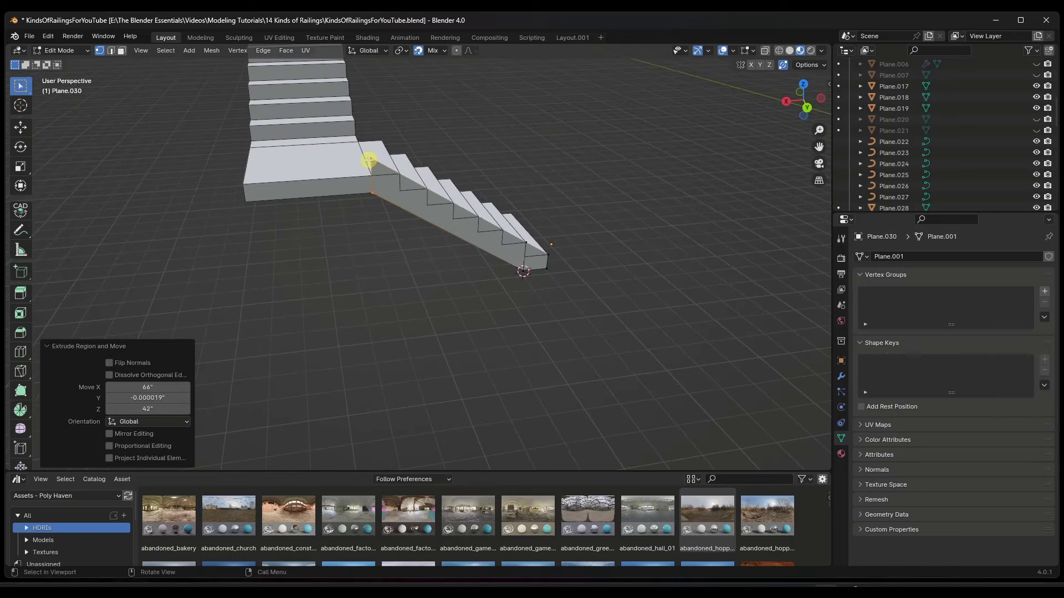
{"action": "key", "text": "e"}
{"action": "left_click", "coordinate": [246, 199]}
{"action": "middle_click_drag", "start_coordinate": [249, 188], "coordinate": [299, 169]}
{"action": "key", "text": "e"}
{"action": "key", "text": "x"}
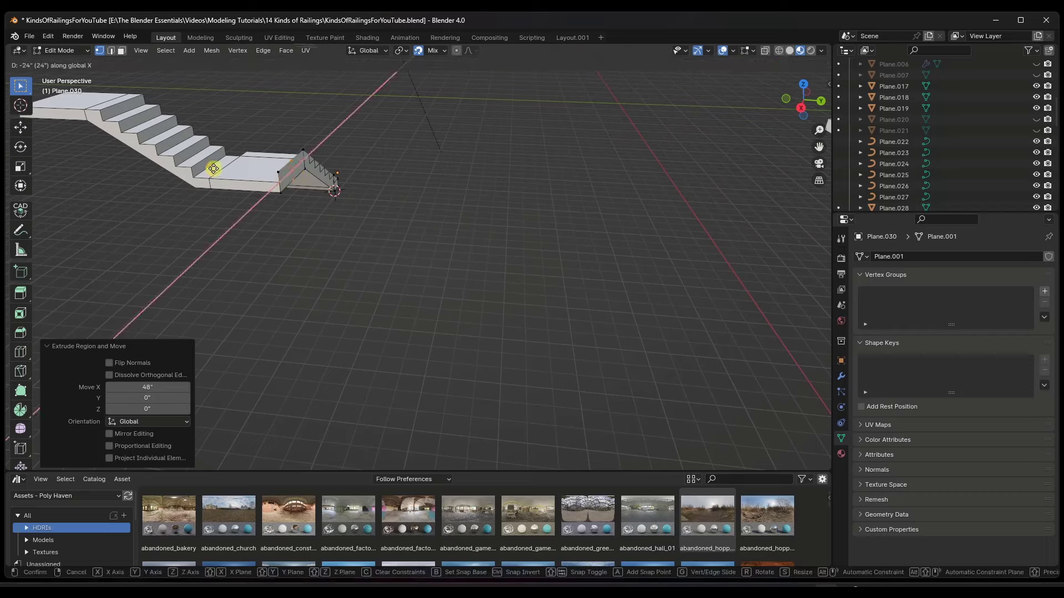
{"action": "middle_click_drag", "start_coordinate": [214, 168], "coordinate": [370, 201], "text": "shift"}
{"action": "left_click", "coordinate": [223, 140]}
{"action": "middle_click_drag", "start_coordinate": [223, 140], "coordinate": [309, 138]}
{"action": "middle_click_drag", "start_coordinate": [424, 216], "coordinate": [471, 282]}
Solidify all of the side panel's faces with a thickness of 4" and return to Object Mode
{"action": "key", "text": "a"}
{"action": "key", "text": "F3"}
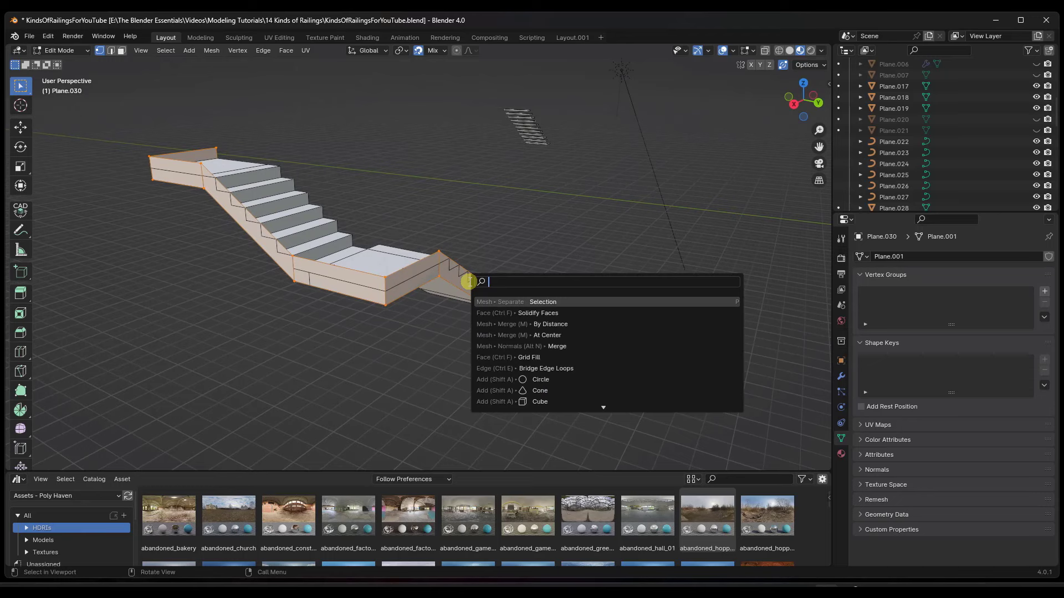
{"action": "type", "text": "solidi"}
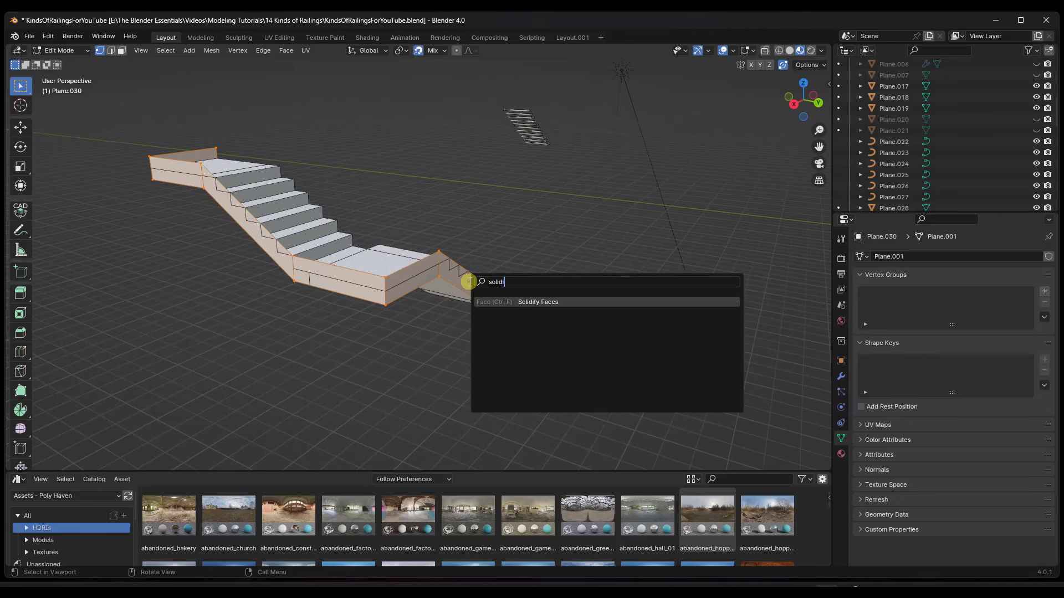
{"action": "left_click", "coordinate": [528, 302]}
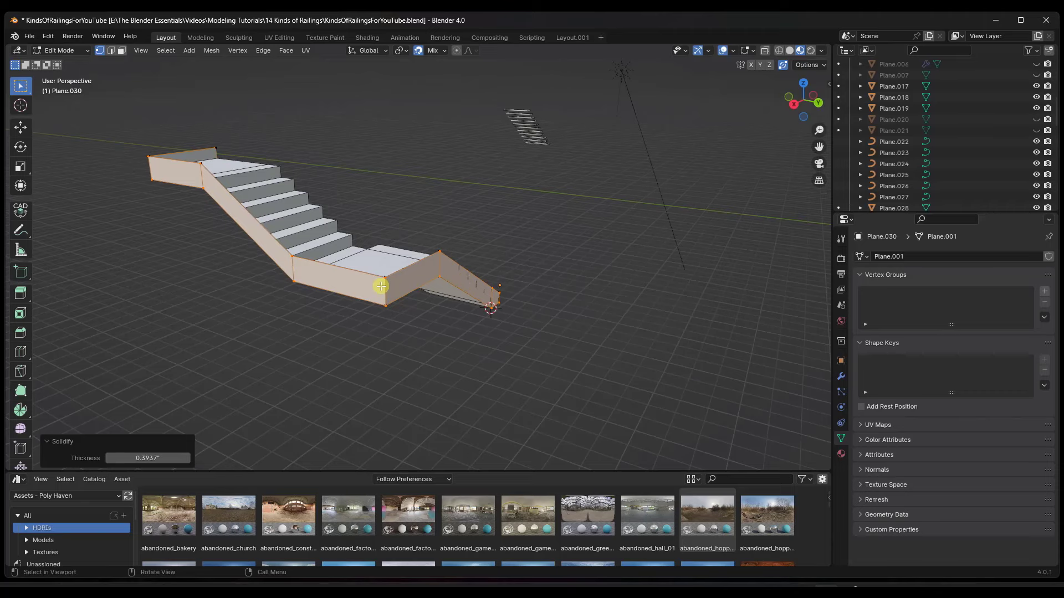
{"action": "middle_click_drag", "start_coordinate": [381, 286], "coordinate": [404, 316]}
{"action": "left_click_drag", "start_coordinate": [142, 458], "coordinate": [67, 464]}
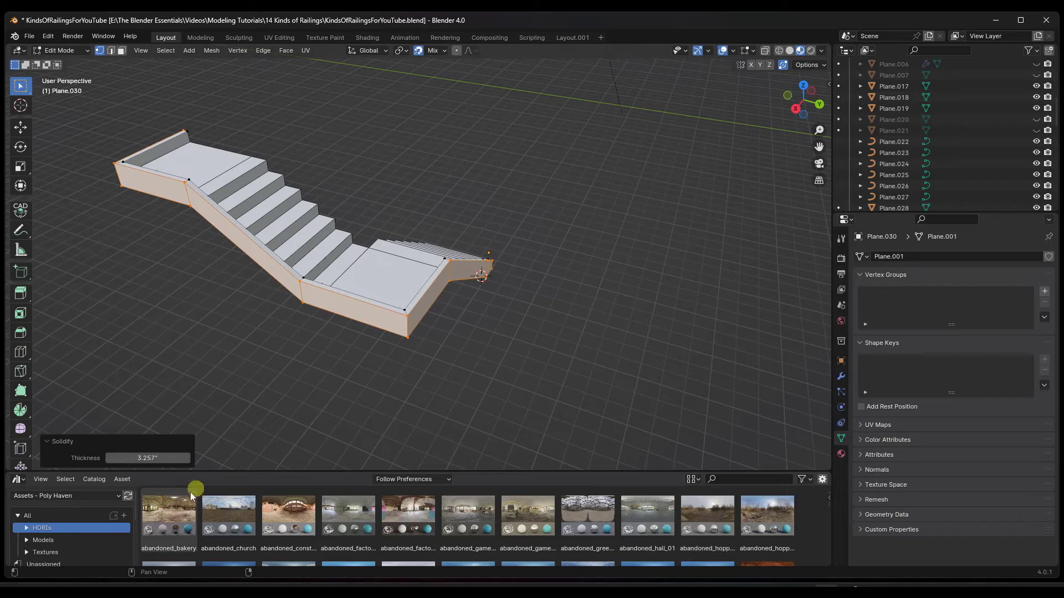
{"action": "left_click", "coordinate": [147, 458]}
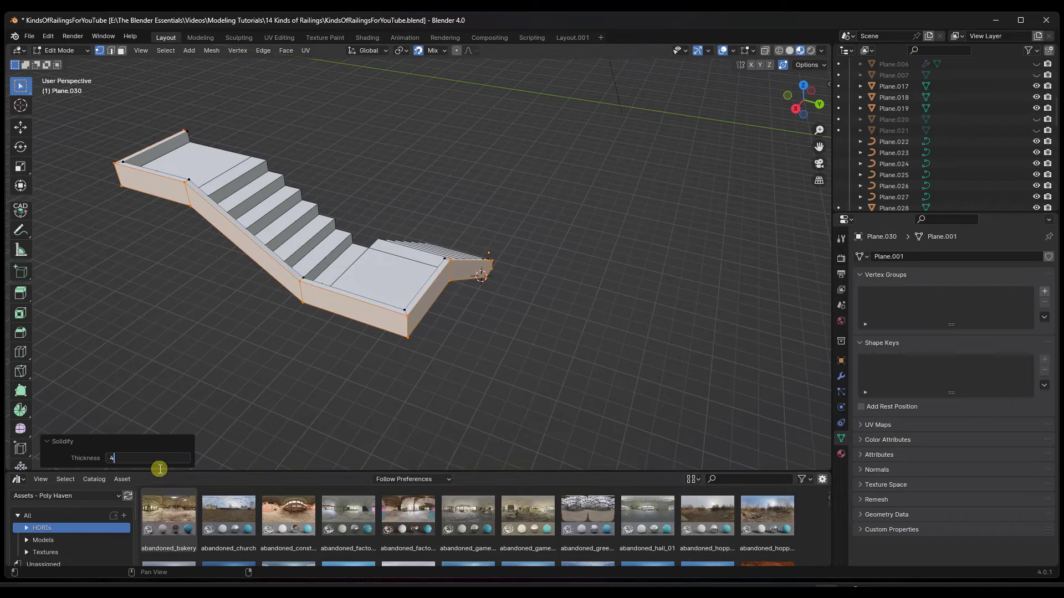
{"action": "type", "text": "4"}
{"action": "key", "text": "Return"}
{"action": "middle_click_drag", "start_coordinate": [379, 308], "coordinate": [221, 298]}
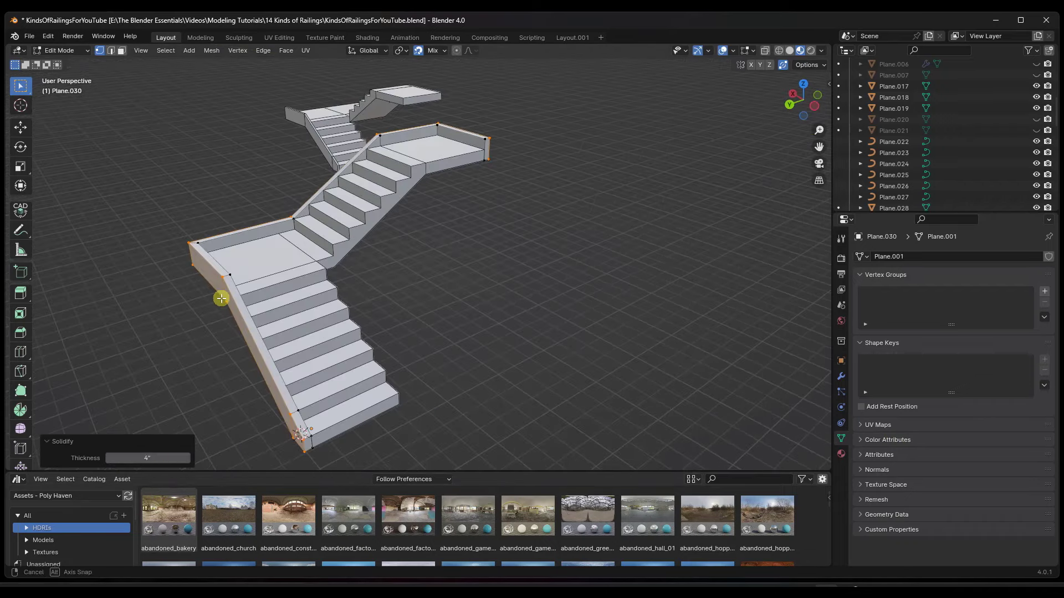
{"action": "key", "text": "Tab"}
Add one centred loop cut running lengthwise along the top of the thickened side panel
{"action": "middle_click_drag", "start_coordinate": [448, 305], "coordinate": [353, 371]}
{"action": "scroll", "coordinate": [354, 370], "scroll_direction": "down", "scroll_amount": 2}
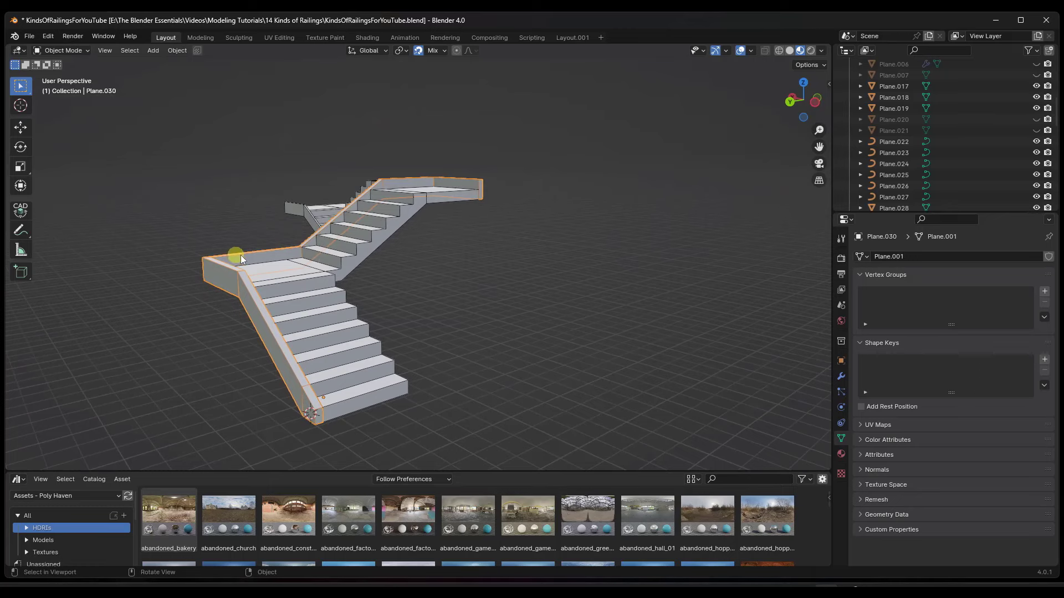
{"action": "scroll", "coordinate": [301, 387], "scroll_direction": "up", "scroll_amount": 1}
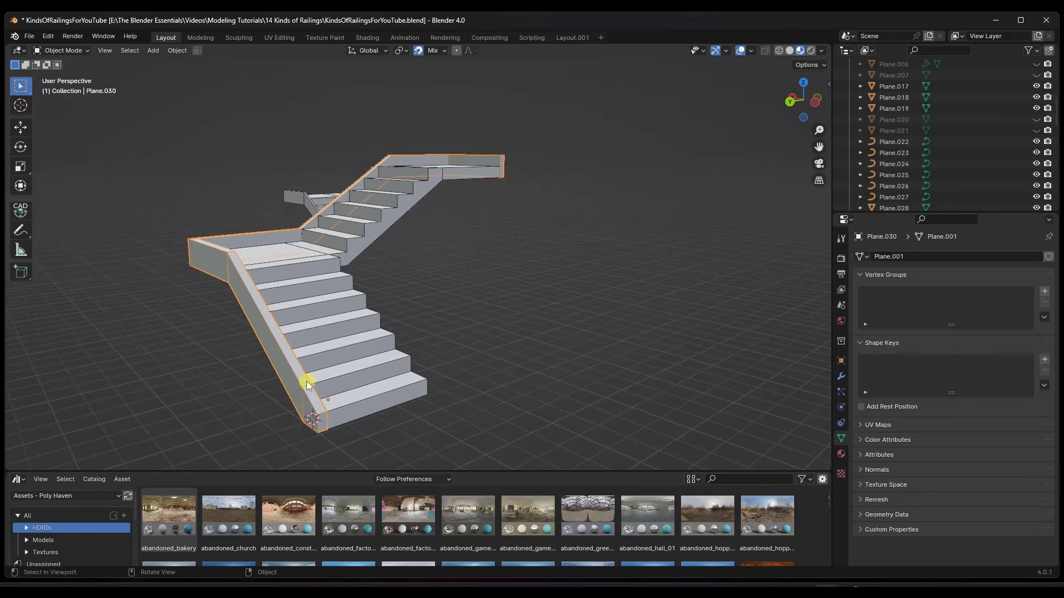
{"action": "key", "text": "Tab"}
{"action": "key", "text": "ctrl+r"}
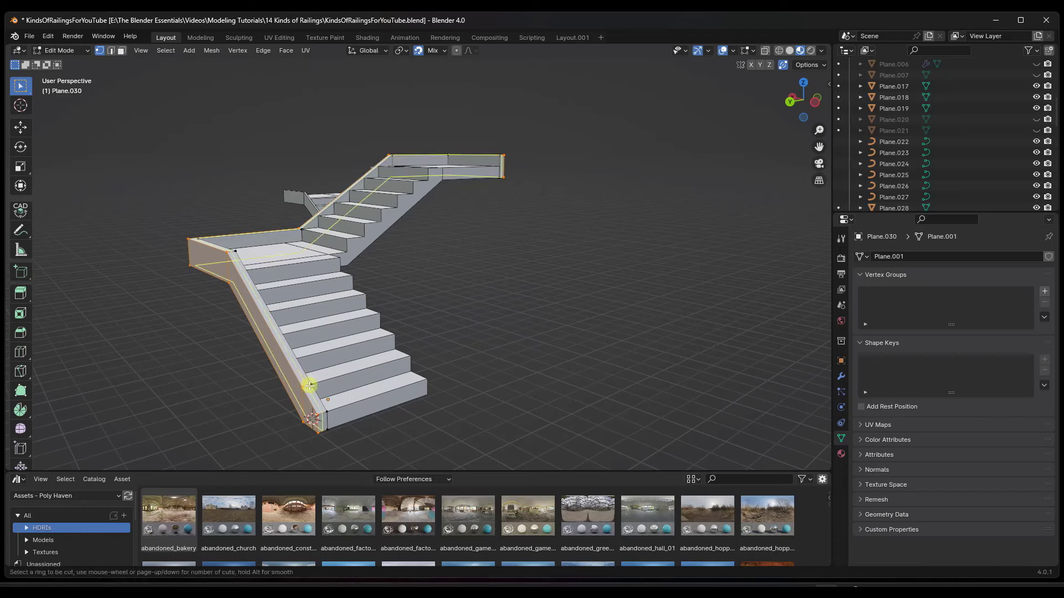
{"action": "left_click", "coordinate": [308, 386]}
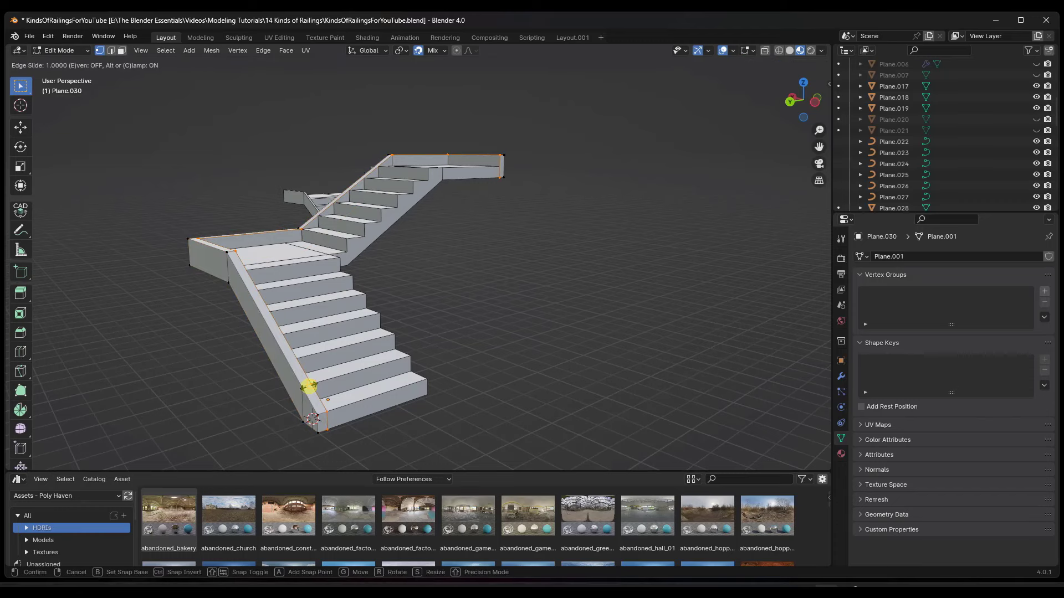
{"action": "right_click", "coordinate": [308, 388]}
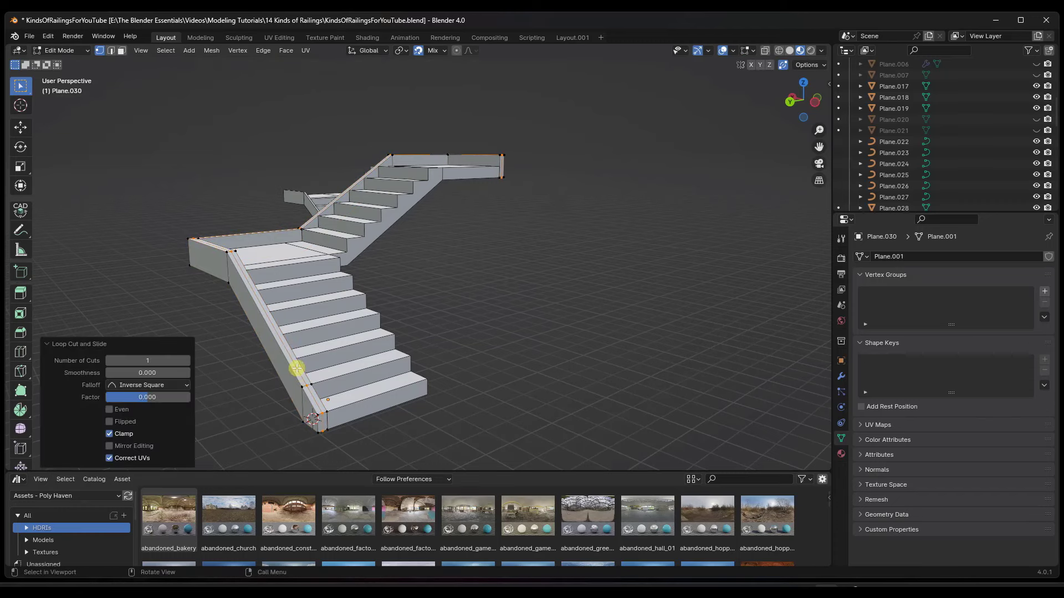
{"action": "middle_click_drag", "start_coordinate": [311, 366], "coordinate": [309, 387]}
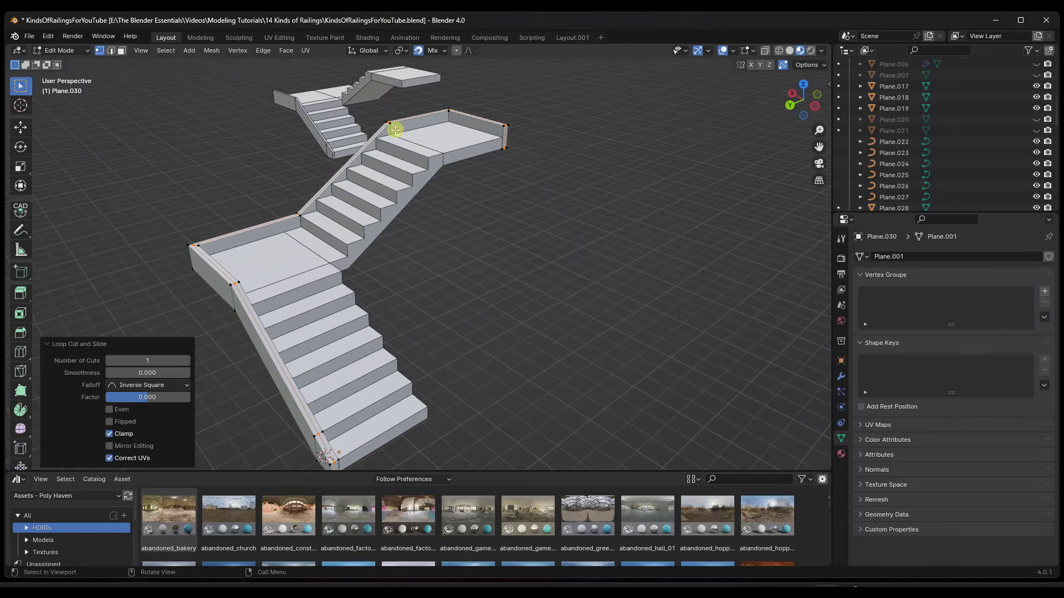
Duplicate the centre edge path on the panel's top and raise the copy about 52.8" along Z
{"action": "middle_click_drag", "start_coordinate": [421, 273], "coordinate": [351, 376]}
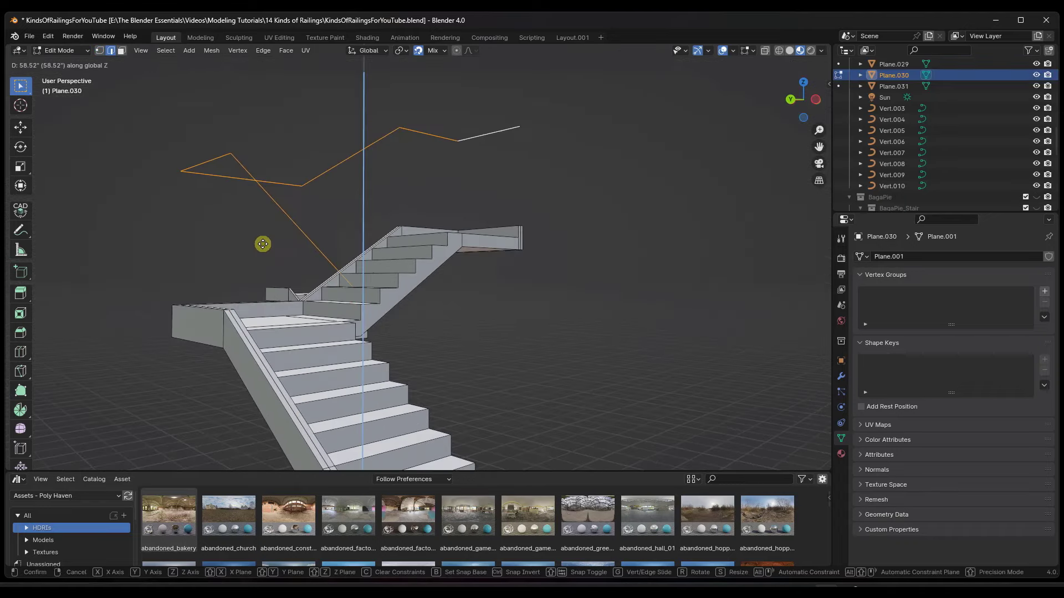
{"action": "scroll", "coordinate": [264, 251], "scroll_direction": "down", "scroll_amount": 2, "text": "alt"}
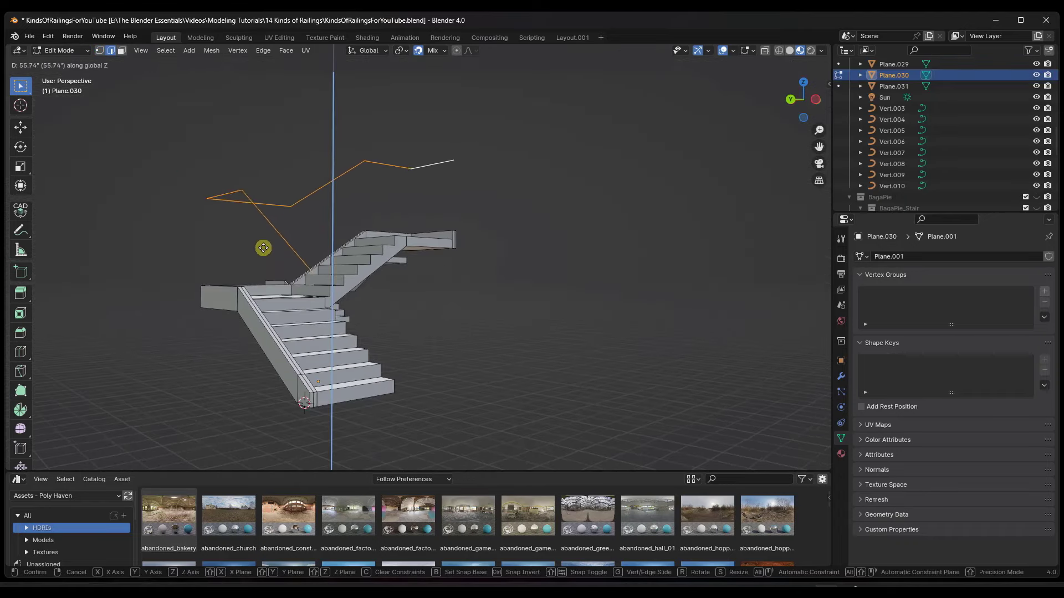
{"action": "left_click", "coordinate": [263, 253]}
{"action": "middle_click_drag", "start_coordinate": [263, 252], "coordinate": [282, 273]}
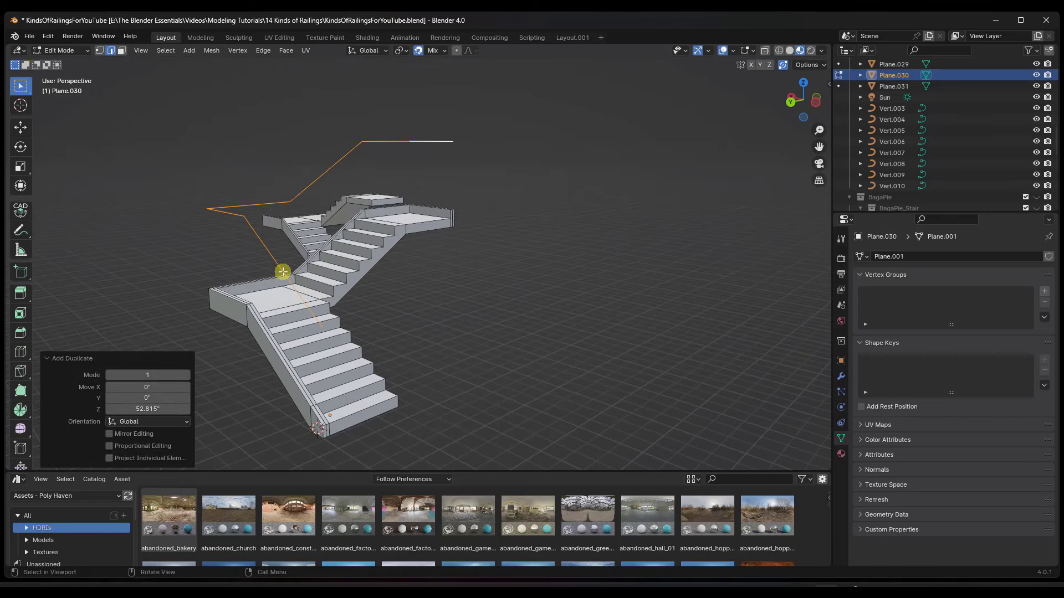
Separate the raised edge path into its own object and select it in Object Mode
{"action": "key", "text": "F3"}
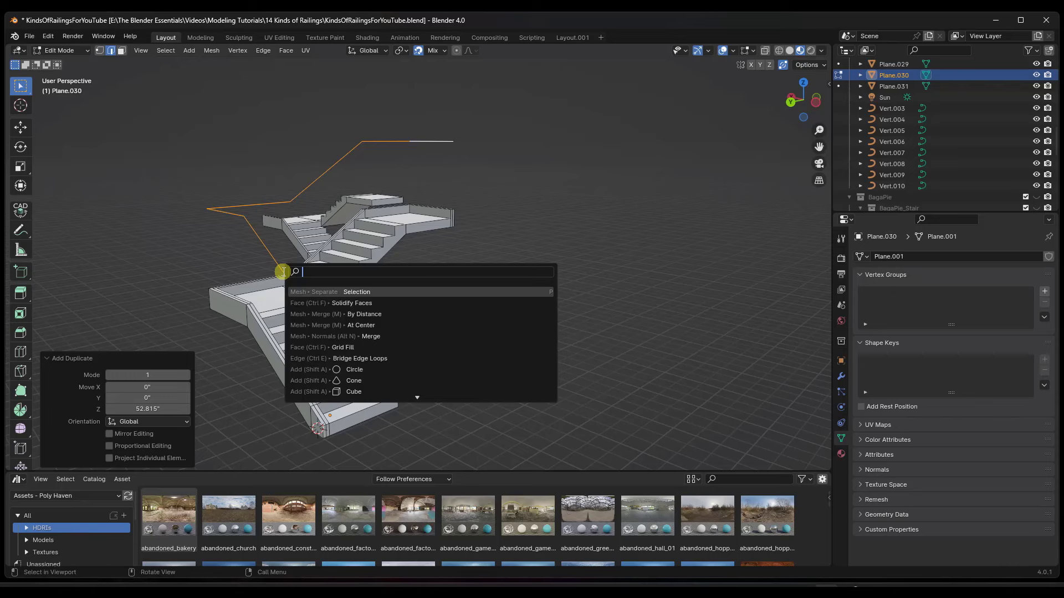
{"action": "type", "text": "sepa"}
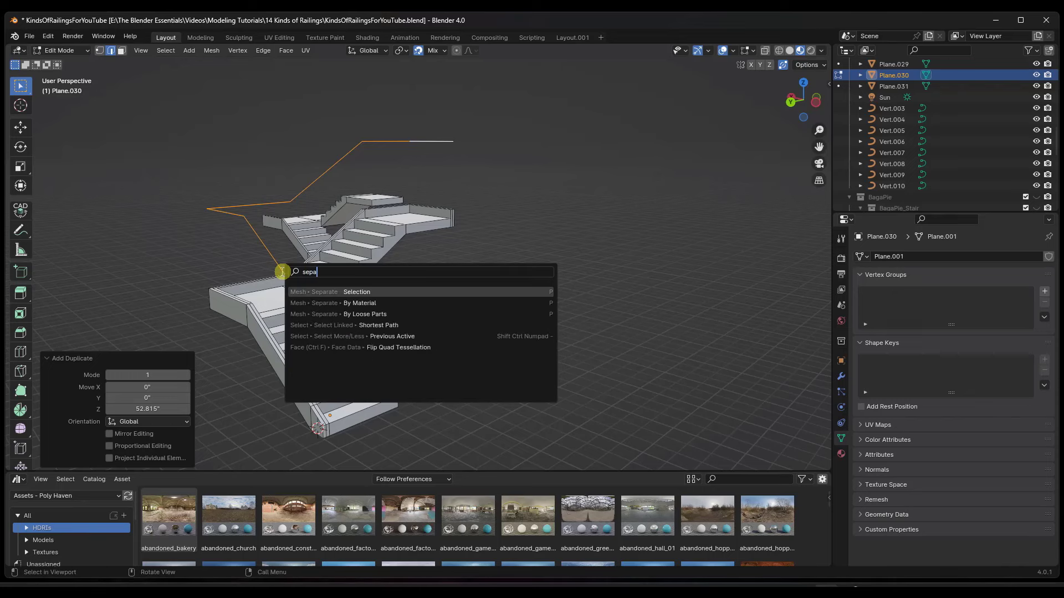
{"action": "left_click", "coordinate": [335, 293]}
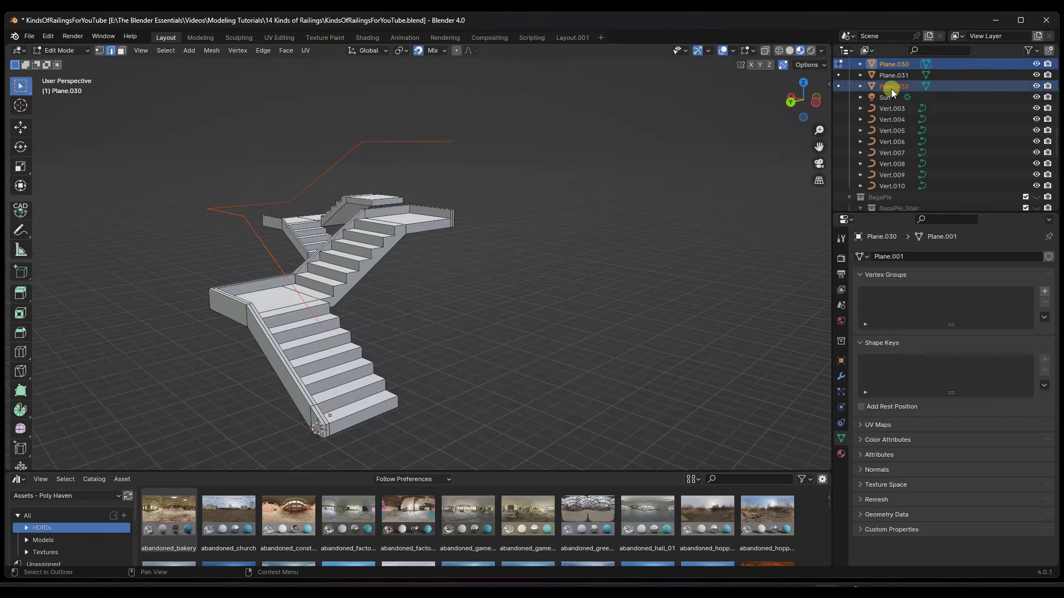
{"action": "key", "text": "Tab"}
{"action": "left_click", "coordinate": [244, 218]}
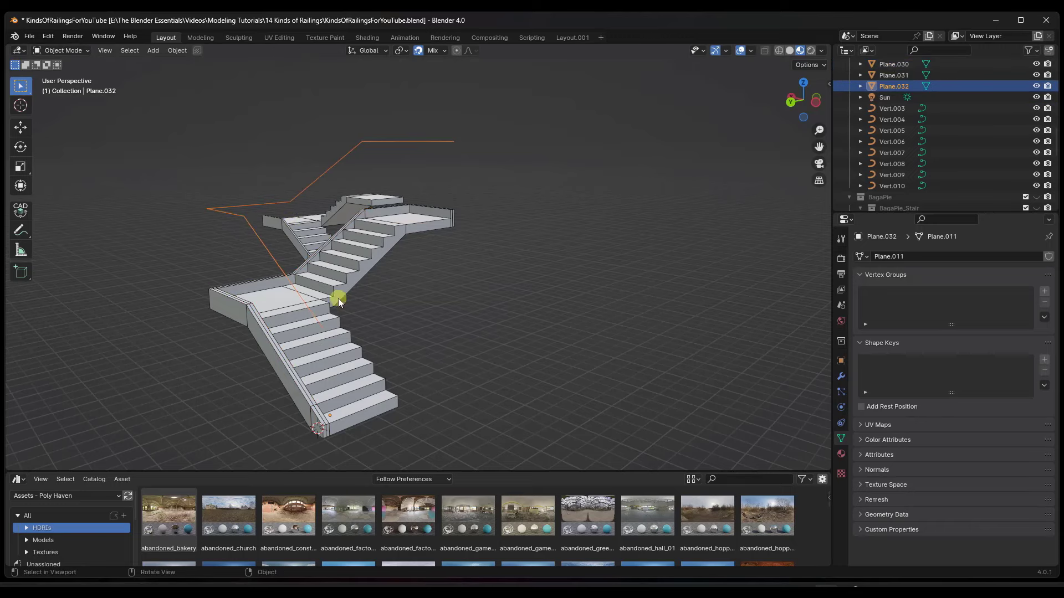
{"action": "scroll", "coordinate": [284, 189], "scroll_direction": "down", "scroll_amount": 3}
{"action": "scroll", "coordinate": [314, 253], "scroll_direction": "up", "scroll_amount": 3}
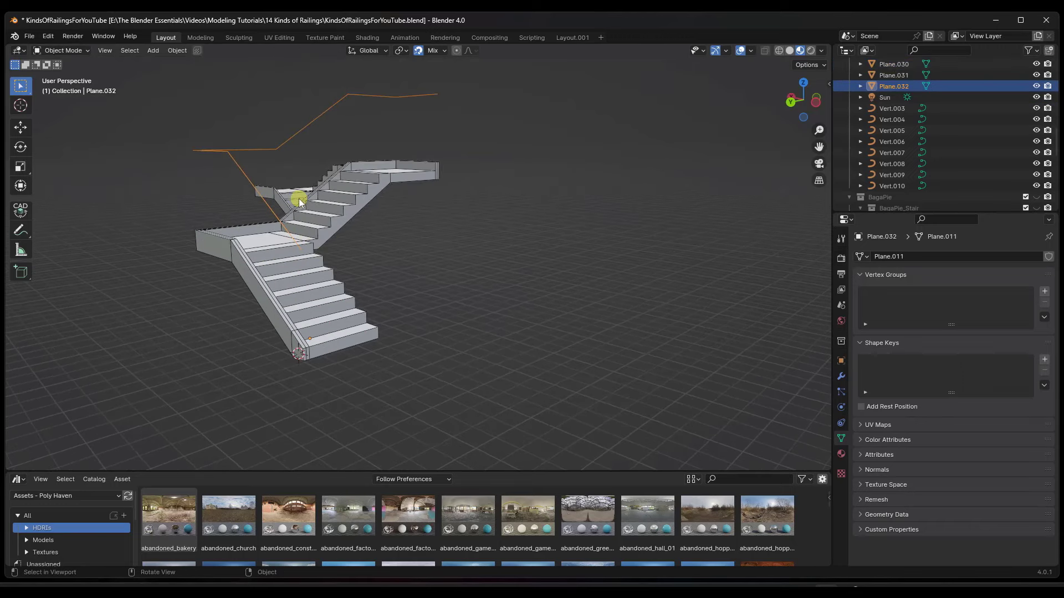
{"action": "middle_click_drag", "start_coordinate": [292, 195], "coordinate": [295, 205]}
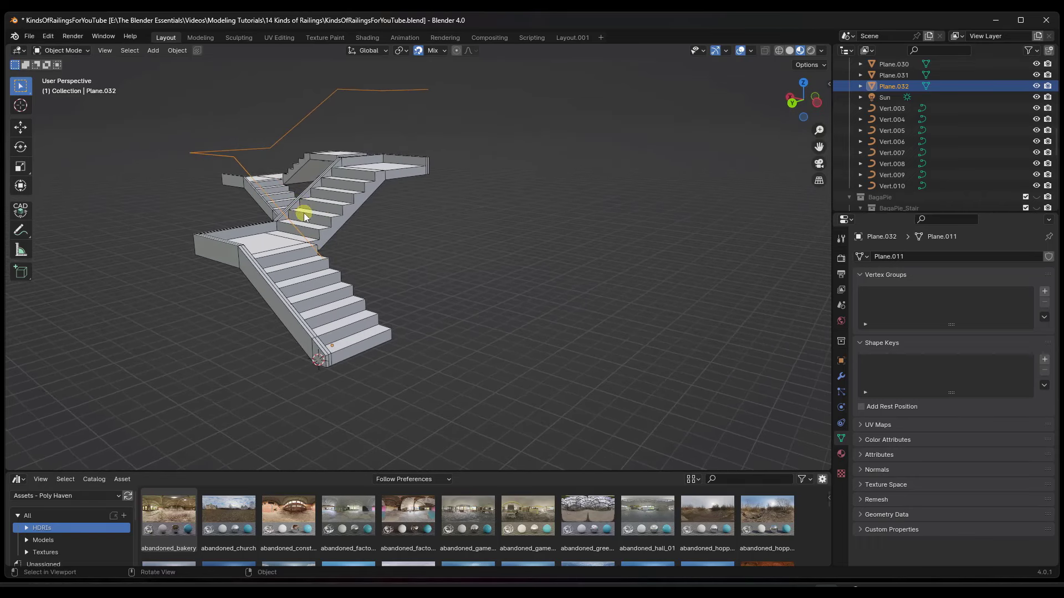
Snap the separated path straight down along Z onto the side panel's top, and open it in Edit Mode
{"action": "key", "text": "g"}
{"action": "key", "text": "z"}
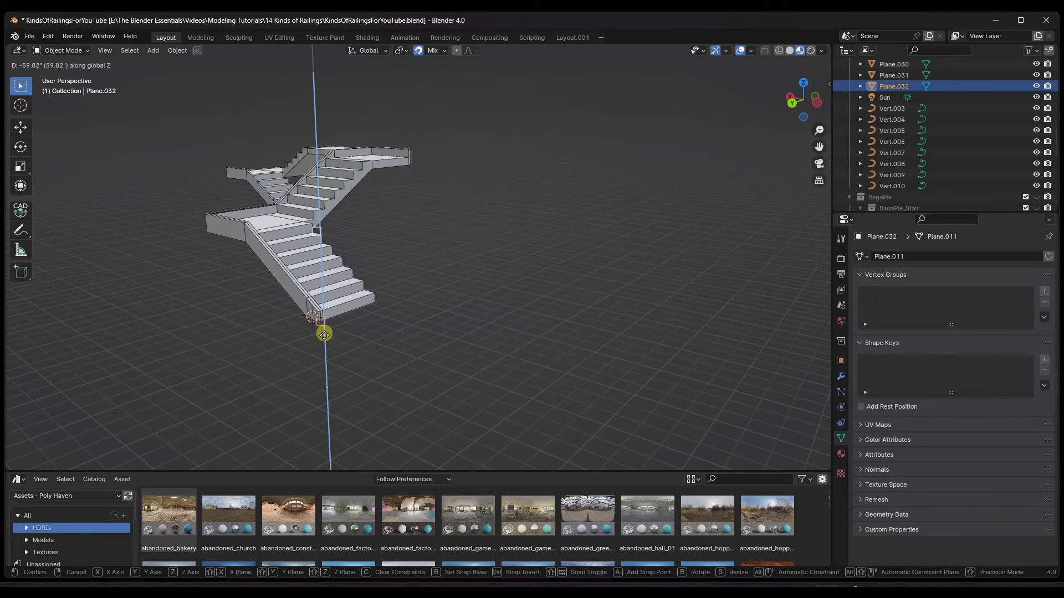
{"action": "scroll", "coordinate": [324, 334], "scroll_direction": "up", "scroll_amount": 5}
{"action": "left_click", "coordinate": [311, 237]}
{"action": "scroll", "coordinate": [332, 239], "scroll_direction": "down", "scroll_amount": 8}
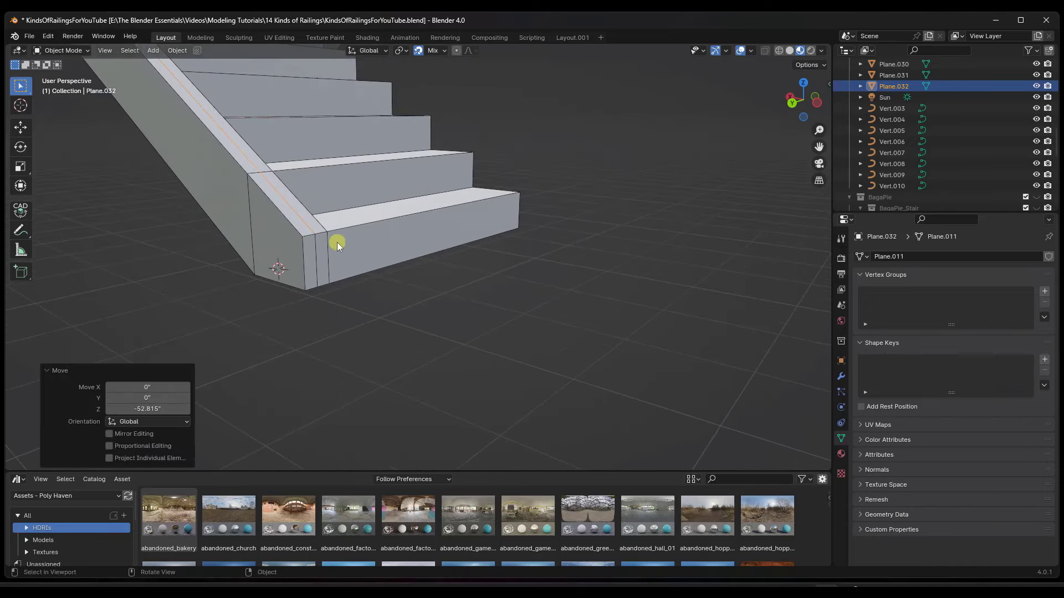
{"action": "key", "text": "Tab"}
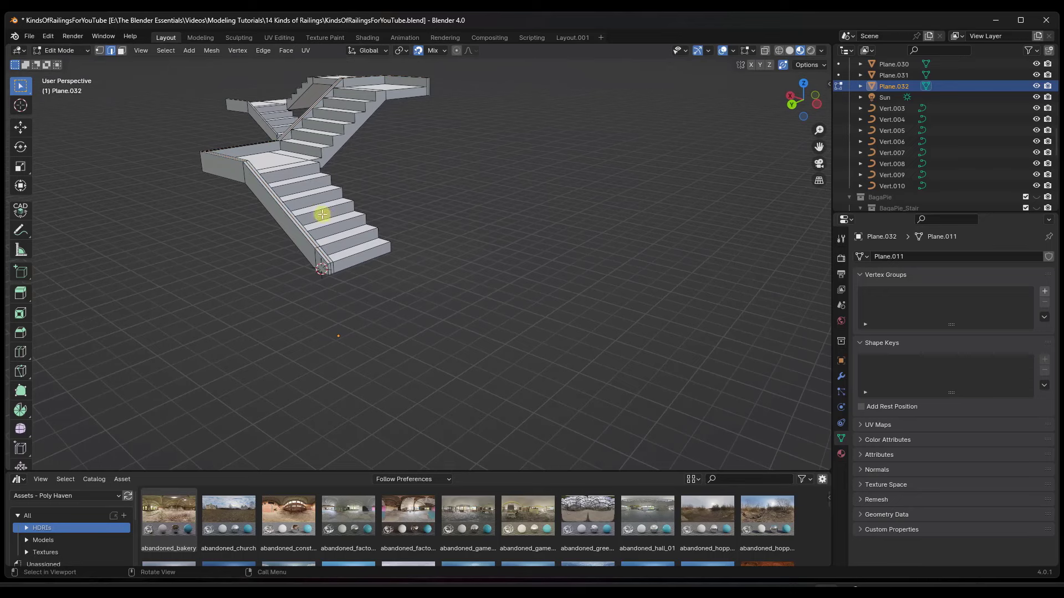
Extrude the whole separated path about 36" upward along Z to form a tall panel above the side panel
{"action": "key", "text": "a"}
{"action": "scroll", "coordinate": [333, 237], "scroll_direction": "down", "scroll_amount": 1}
{"action": "key", "text": "e"}
{"action": "key", "text": "z"}
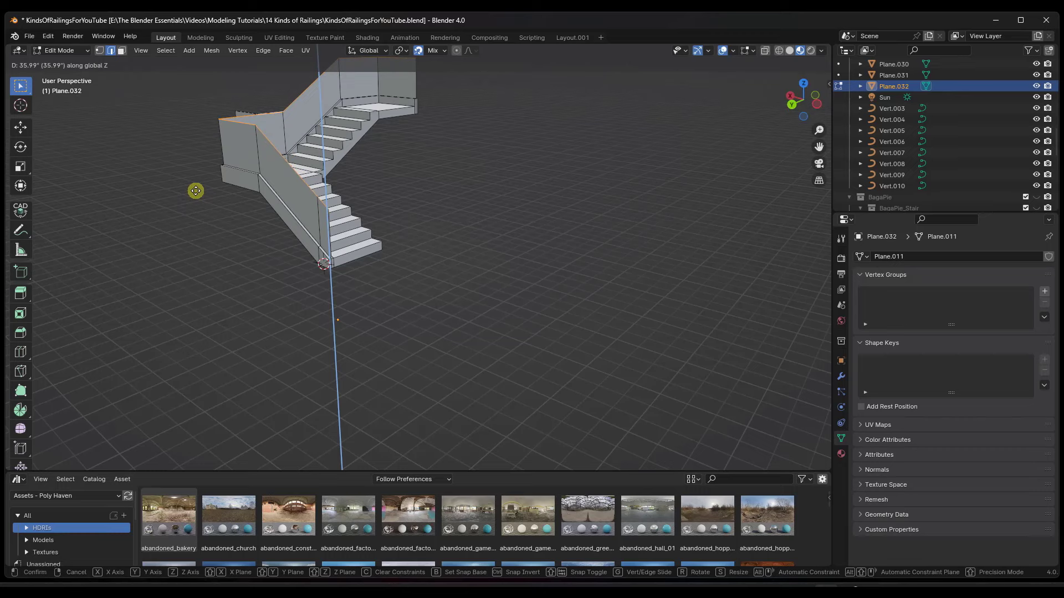
{"action": "left_click", "coordinate": [198, 199]}
Extrude the tall panel's upper edges another 1" along Z to form a narrow handrail strip
{"action": "scroll", "coordinate": [173, 281], "scroll_direction": "up", "scroll_amount": 3}
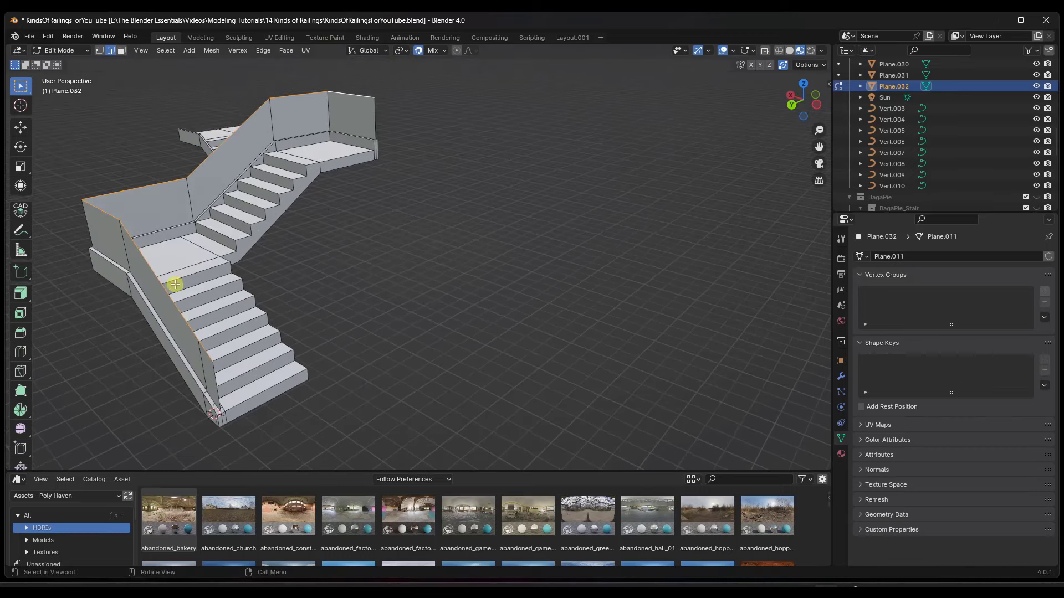
{"action": "scroll", "coordinate": [183, 315], "scroll_direction": "up", "scroll_amount": 2}
{"action": "scroll", "coordinate": [254, 283], "scroll_direction": "down", "scroll_amount": 2}
{"action": "scroll", "coordinate": [268, 282], "scroll_direction": "up", "scroll_amount": 2}
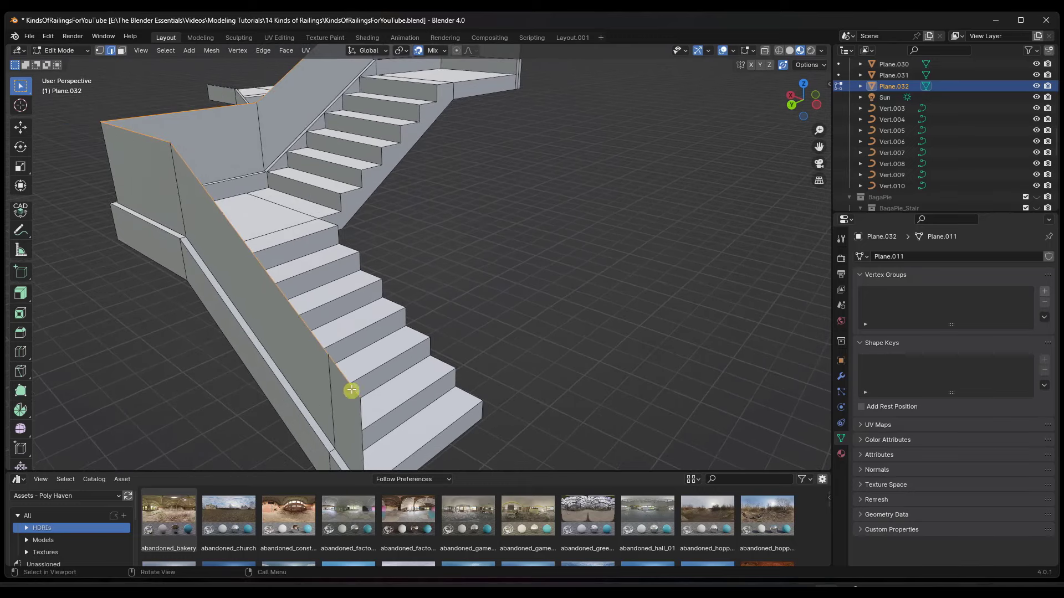
{"action": "scroll", "coordinate": [255, 211], "scroll_direction": "down", "scroll_amount": 2}
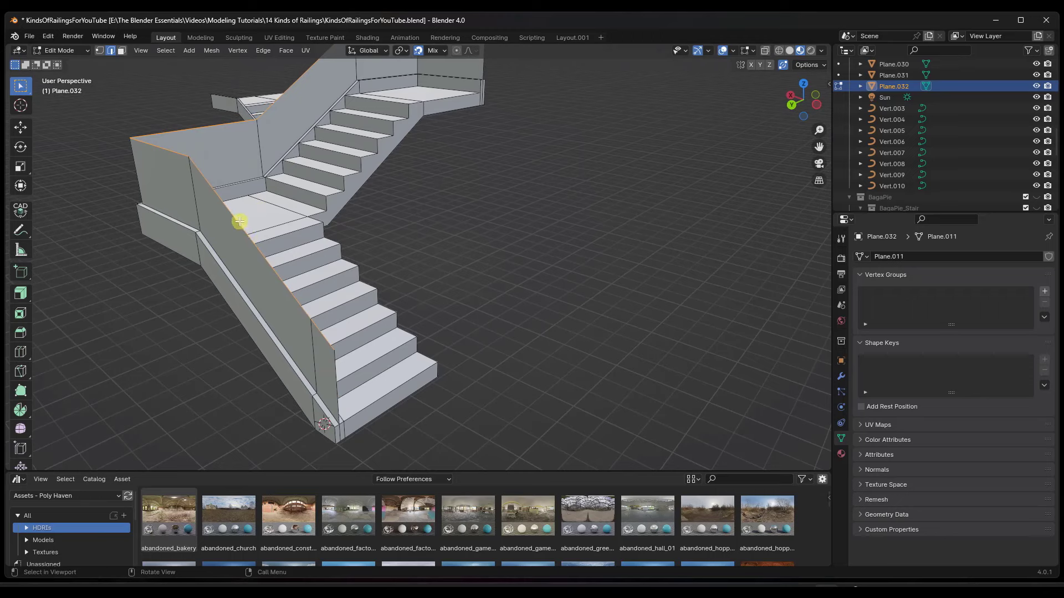
{"action": "key", "text": "g"}
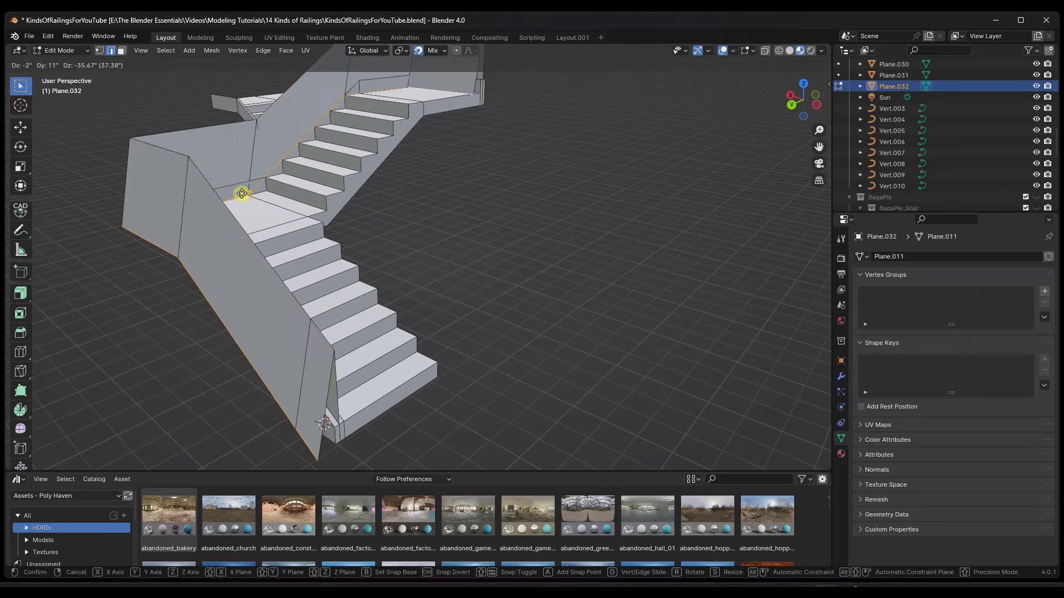
{"action": "key", "text": "z"}
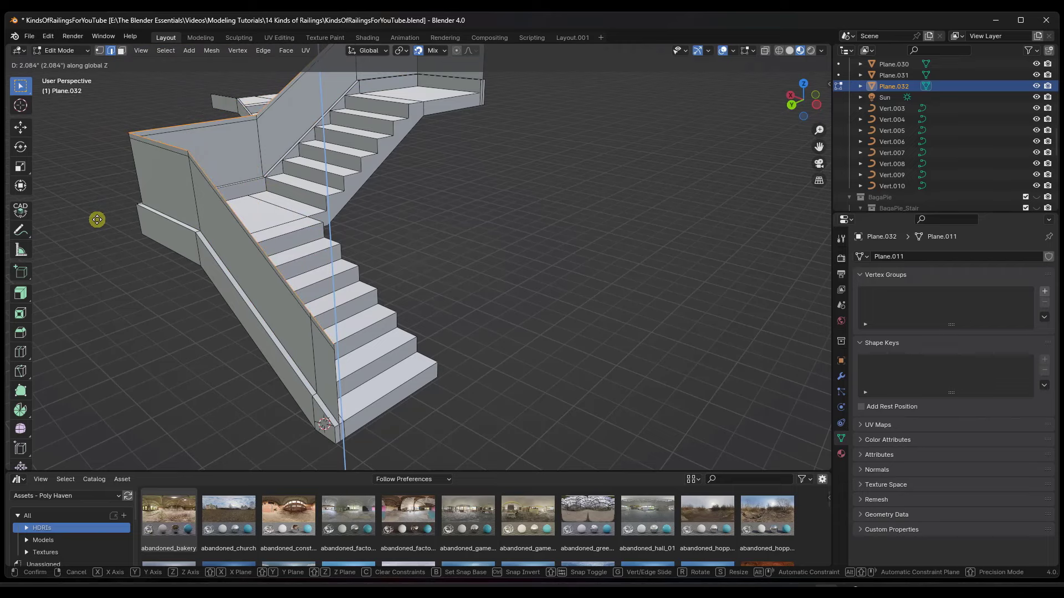
{"action": "type", "text": "1"}
{"action": "key", "text": "Return"}
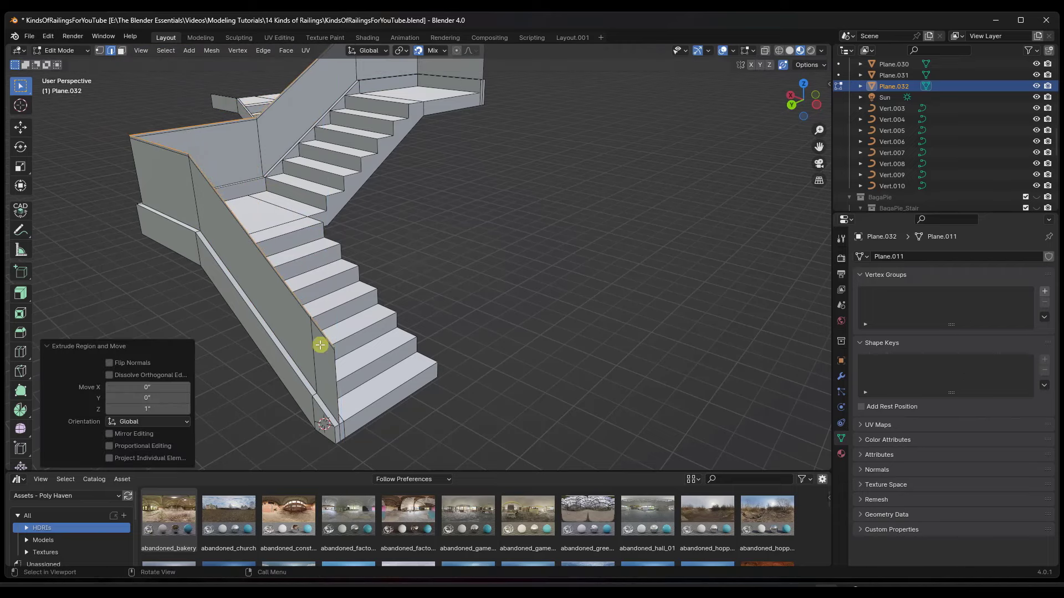
Switch to face selection and extrude the narrow upper strip along its normals by about 1.69"
{"action": "scroll", "coordinate": [320, 344], "scroll_direction": "up", "scroll_amount": 5}
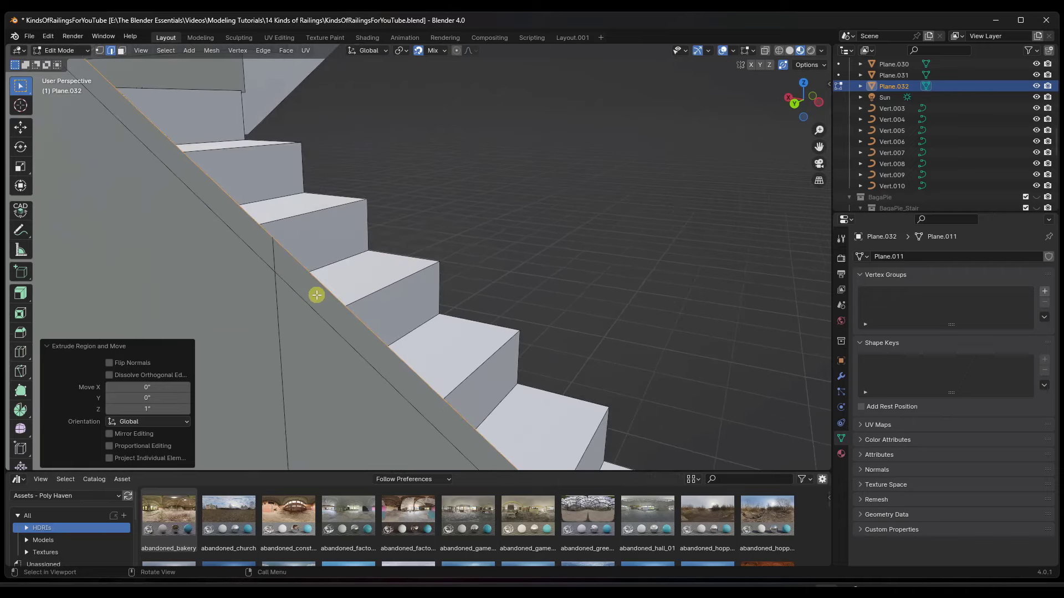
{"action": "key", "text": "3"}
{"action": "scroll", "coordinate": [316, 294], "scroll_direction": "down", "scroll_amount": 5}
{"action": "middle_click_drag", "start_coordinate": [230, 271], "coordinate": [370, 224]}
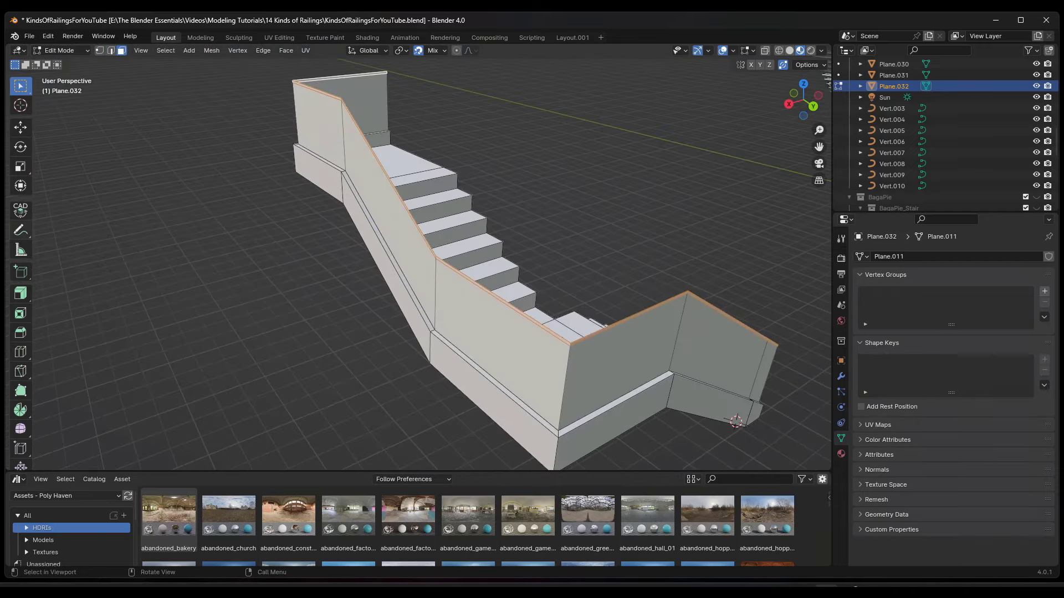
{"action": "left_click", "coordinate": [21, 294]}
{"action": "left_click_drag", "start_coordinate": [532, 199], "coordinate": [548, 190]}
{"action": "middle_click_drag", "start_coordinate": [520, 246], "coordinate": [560, 299]}
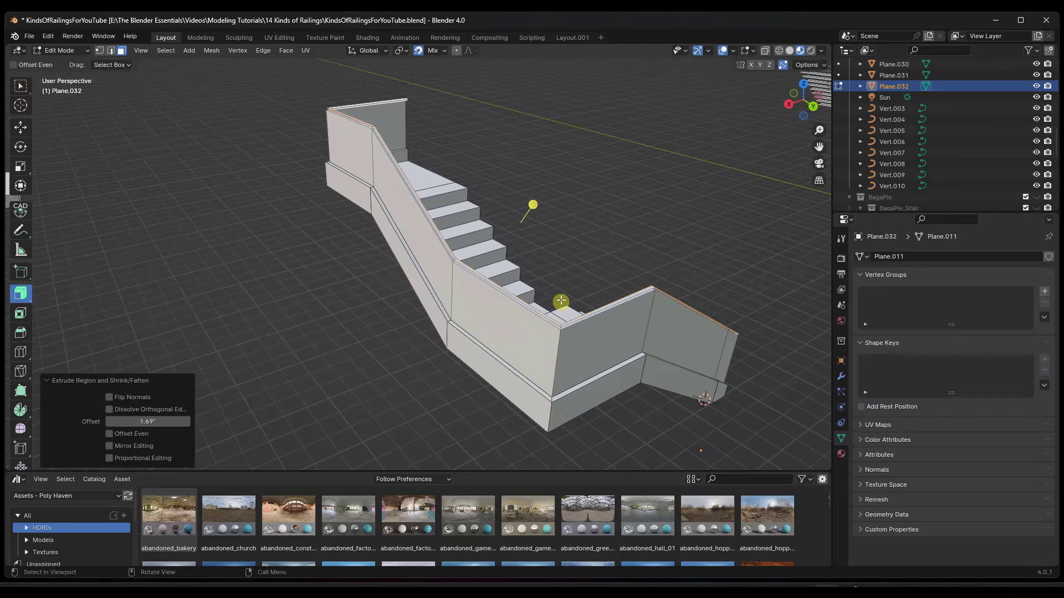
Extrude the handrail strip along its normals towards the stair side with Offset Even enabled
{"action": "middle_click_drag", "start_coordinate": [595, 248], "coordinate": [490, 288]}
{"action": "left_click_drag", "start_coordinate": [575, 223], "coordinate": [558, 232]}
{"action": "scroll", "coordinate": [444, 266], "scroll_direction": "up", "scroll_amount": 4}
{"action": "middle_click_drag", "start_coordinate": [333, 354], "coordinate": [441, 180]}
{"action": "left_click", "coordinate": [131, 433]}
{"action": "scroll", "coordinate": [548, 259], "scroll_direction": "down", "scroll_amount": 5}
{"action": "scroll", "coordinate": [548, 258], "scroll_direction": "up", "scroll_amount": 2}
Inspect the thickened handrail in Object Mode and check its corner vertices above the landing in vertex selection mode
{"action": "key", "text": "Tab"}
{"action": "left_click", "coordinate": [593, 258]}
{"action": "scroll", "coordinate": [387, 253], "scroll_direction": "up", "scroll_amount": 5}
{"action": "left_click", "coordinate": [334, 268]}
{"action": "key", "text": "Tab"}
{"action": "key", "text": "1"}
{"action": "scroll", "coordinate": [615, 178], "scroll_direction": "up", "scroll_amount": 5}
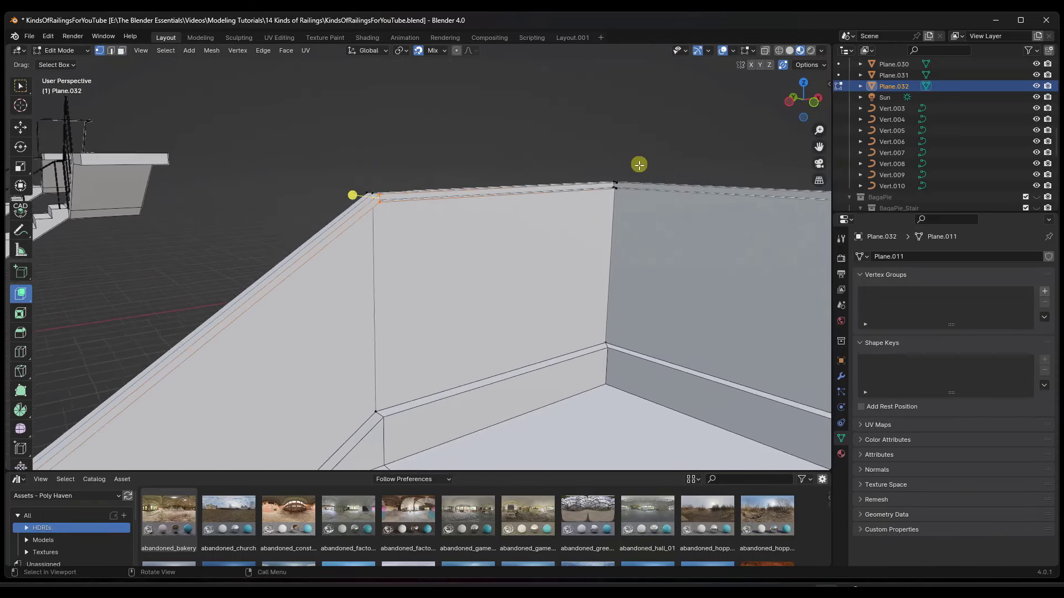
{"action": "left_click", "coordinate": [611, 192], "text": "shift"}
{"action": "scroll", "coordinate": [431, 235], "scroll_direction": "down", "scroll_amount": 4}
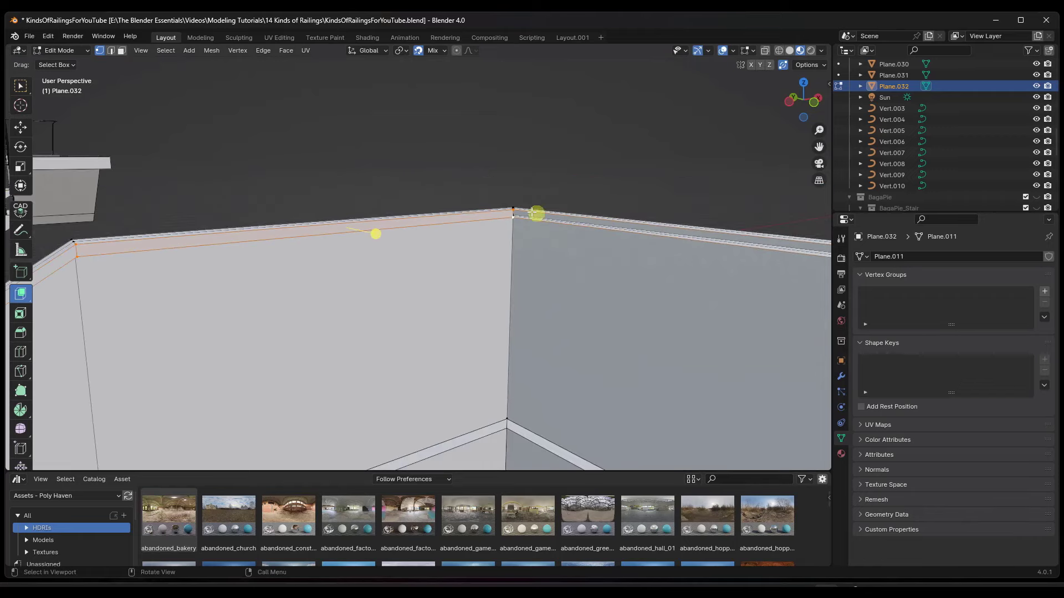
{"action": "middle_click_drag", "start_coordinate": [513, 211], "coordinate": [657, 262]}
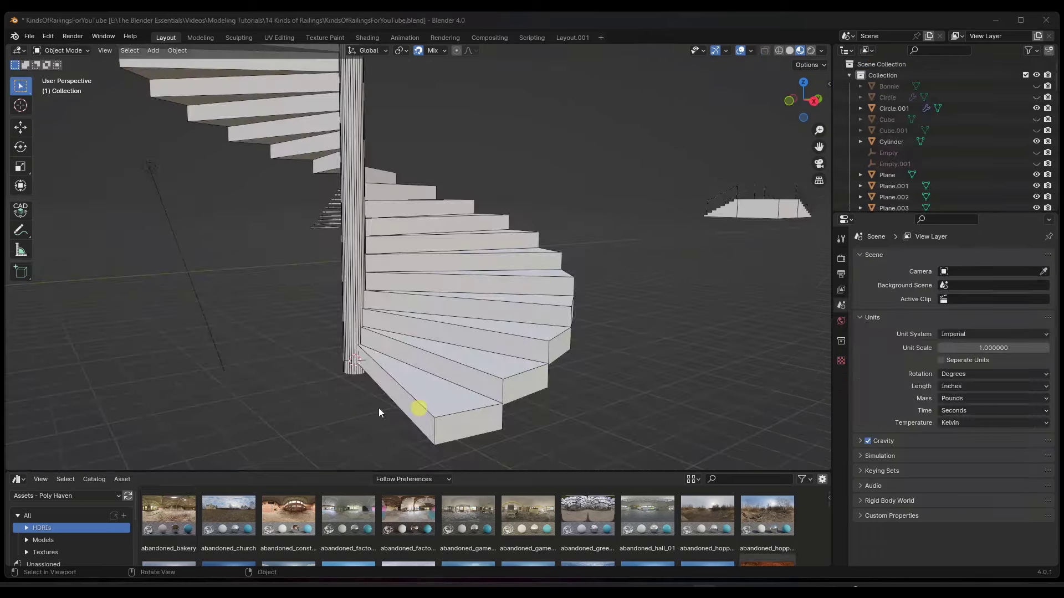
Place the 3D cursor on the outer edge of the spiral staircase's lowest tread and add a mesh cylinder there
{"action": "middle_click_drag", "start_coordinate": [418, 408], "coordinate": [501, 397]}
{"action": "scroll", "coordinate": [427, 421], "scroll_direction": "up", "scroll_amount": 3}
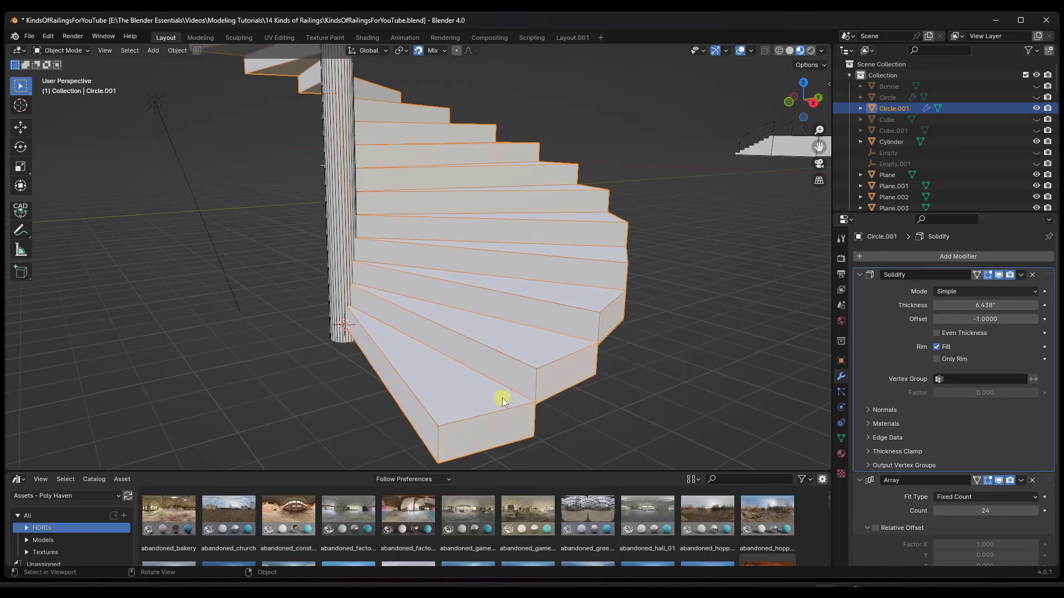
{"action": "key", "text": "g"}
{"action": "left_click", "coordinate": [488, 410]}
{"action": "key", "text": "shift+a"}
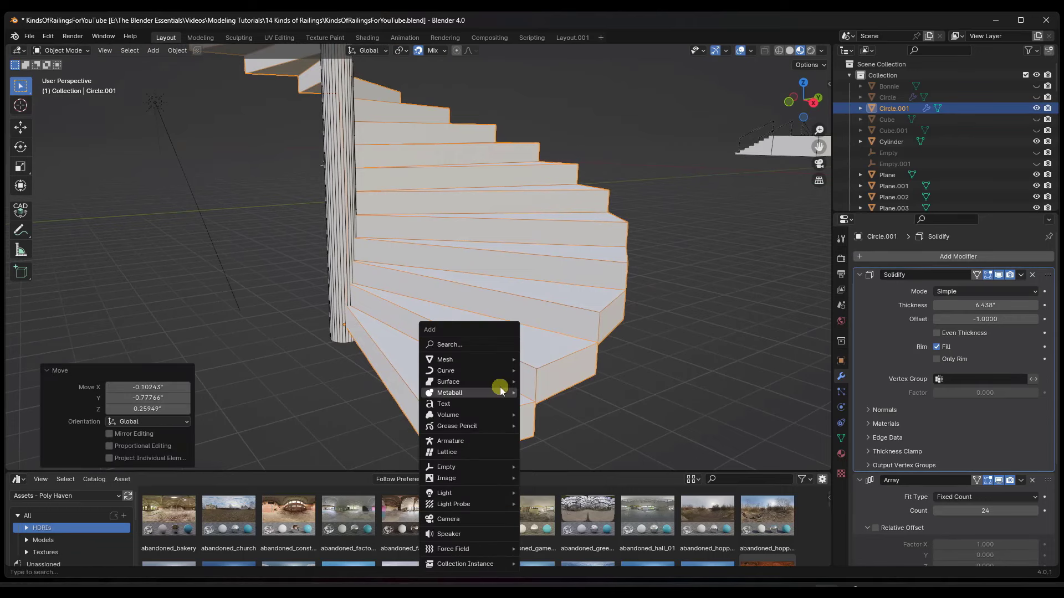
{"action": "mouse_move", "coordinate": [498, 360]}
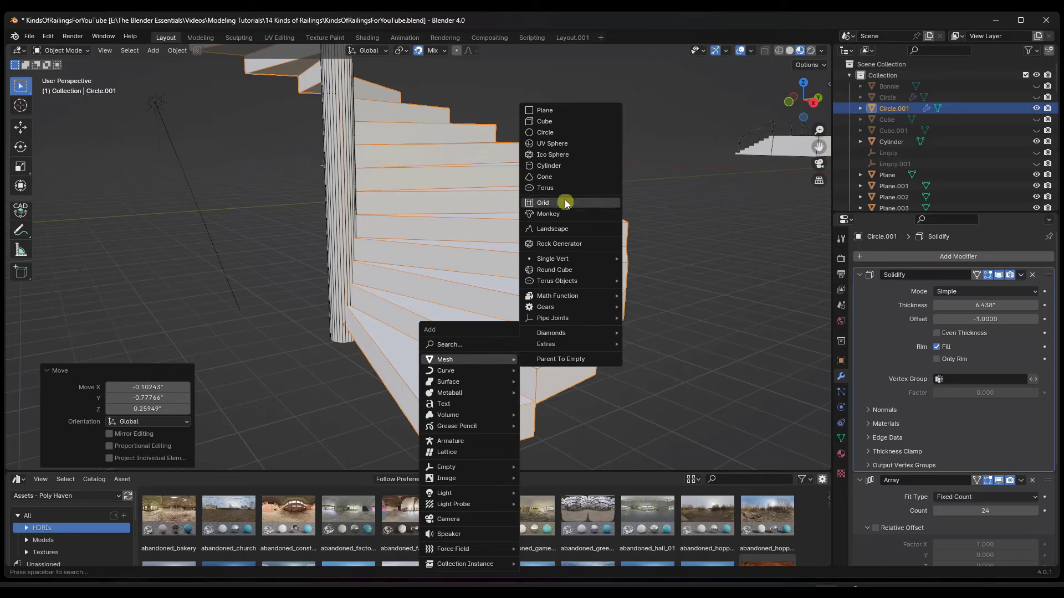
{"action": "left_click", "coordinate": [554, 168]}
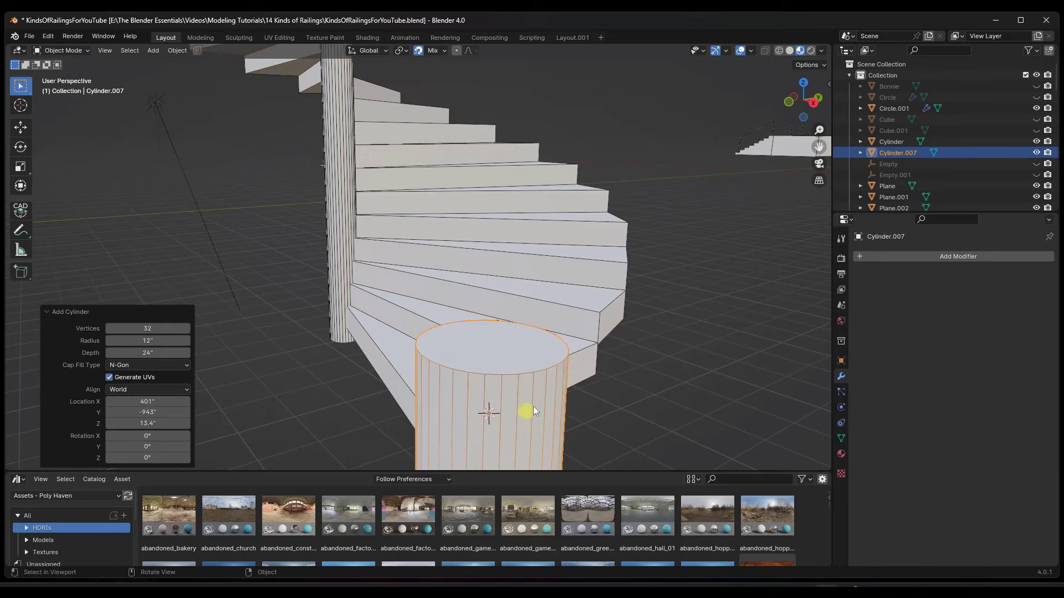
Scale the new cylinder uniformly to about 0.104, and flatten it along Z to about 0.215
{"action": "middle_click_drag", "start_coordinate": [533, 407], "coordinate": [564, 345]}
{"action": "key", "text": "s"}
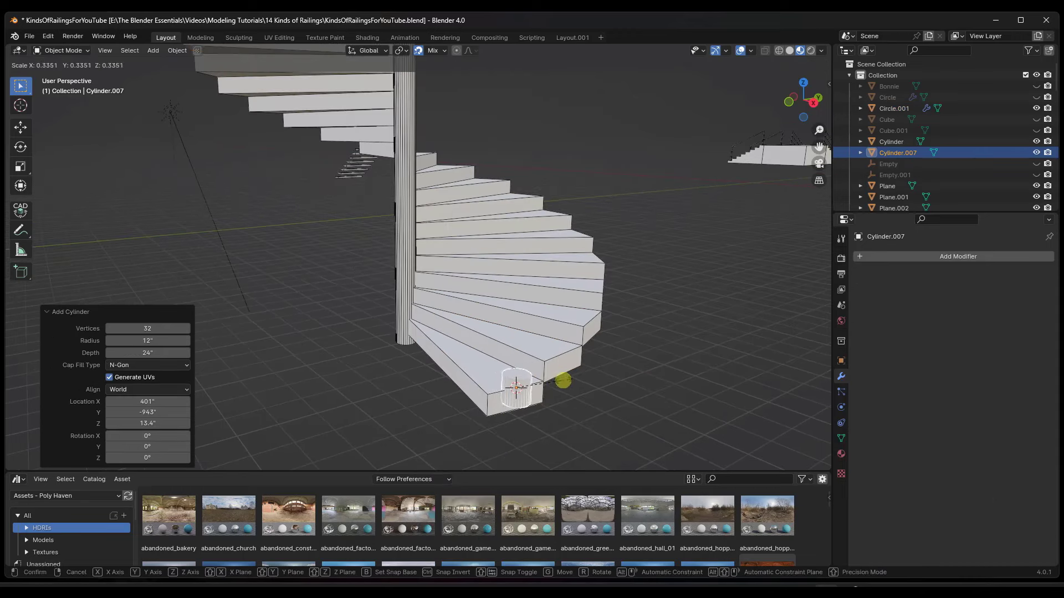
{"action": "left_click", "coordinate": [518, 390]}
{"action": "scroll", "coordinate": [507, 388], "scroll_direction": "up", "scroll_amount": 8}
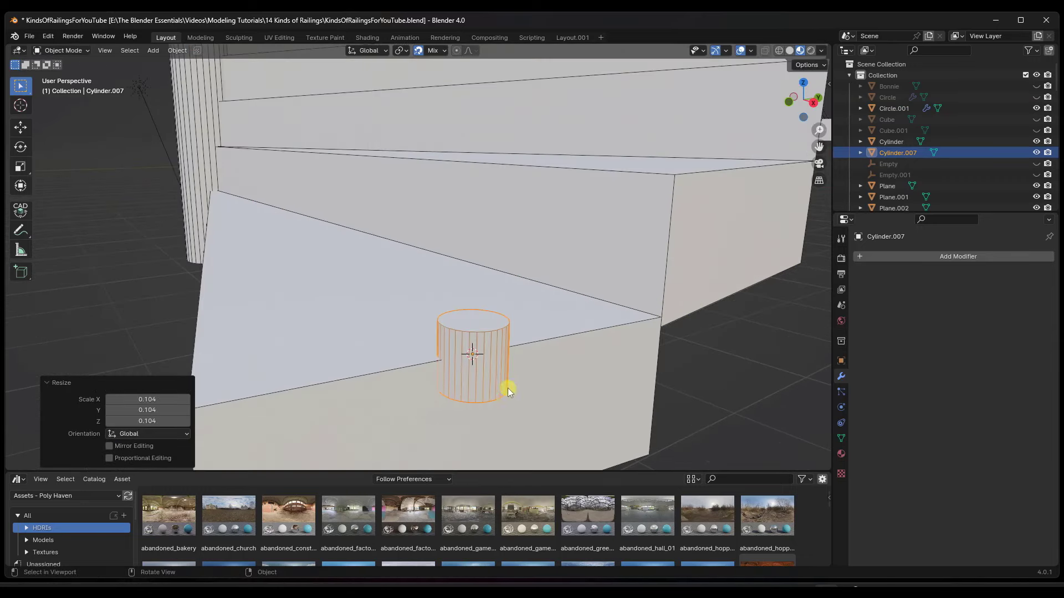
{"action": "key", "text": "s"}
{"action": "key", "text": "z"}
{"action": "left_click", "coordinate": [521, 356]}
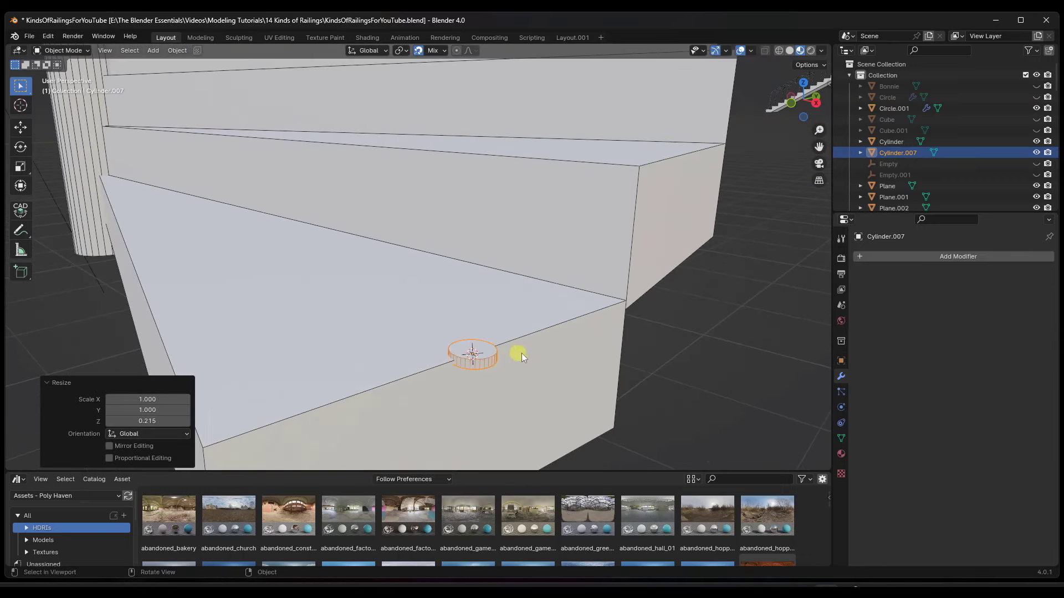
Move the flat cylinder about 3" inward onto the lowest tread from the top view, and raise it about 0.13" along Z
{"action": "left_click", "coordinate": [803, 82]}
{"action": "key", "text": "g"}
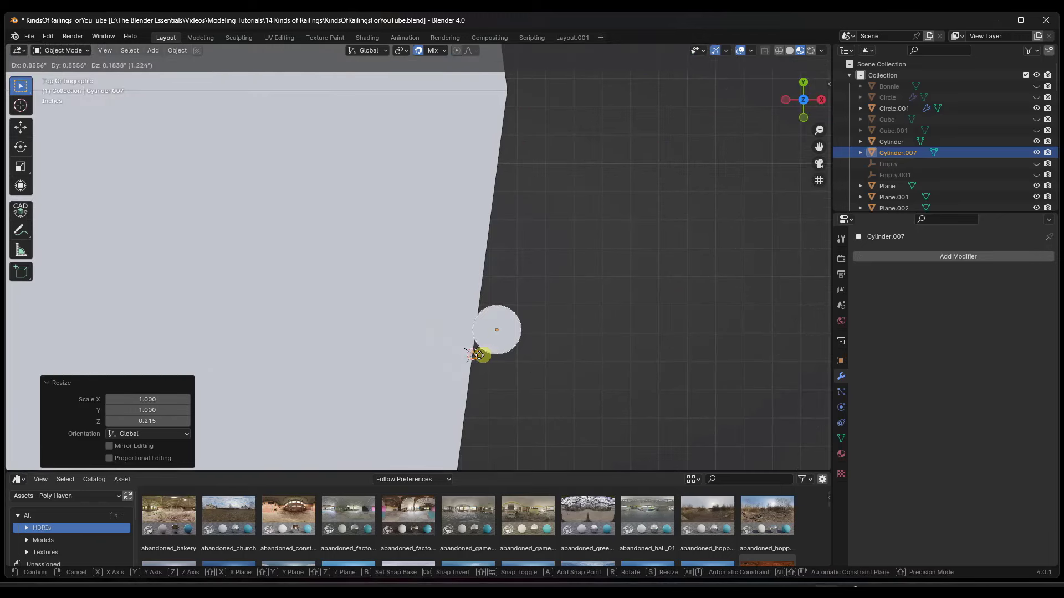
{"action": "left_click", "coordinate": [446, 349]}
{"action": "middle_click_drag", "start_coordinate": [451, 349], "coordinate": [453, 297]}
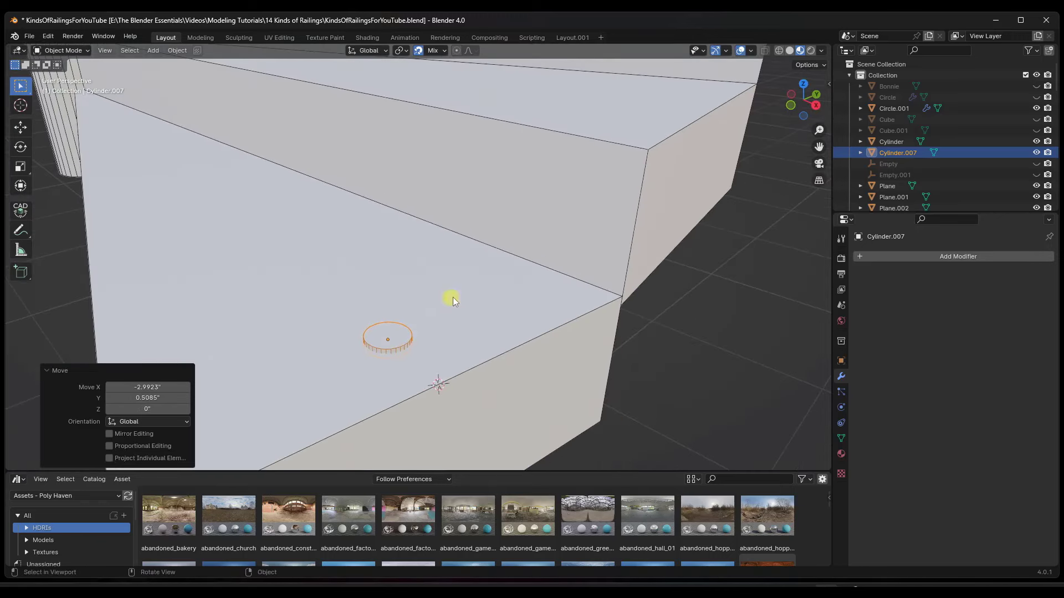
{"action": "key", "text": "g"}
{"action": "key", "text": "z"}
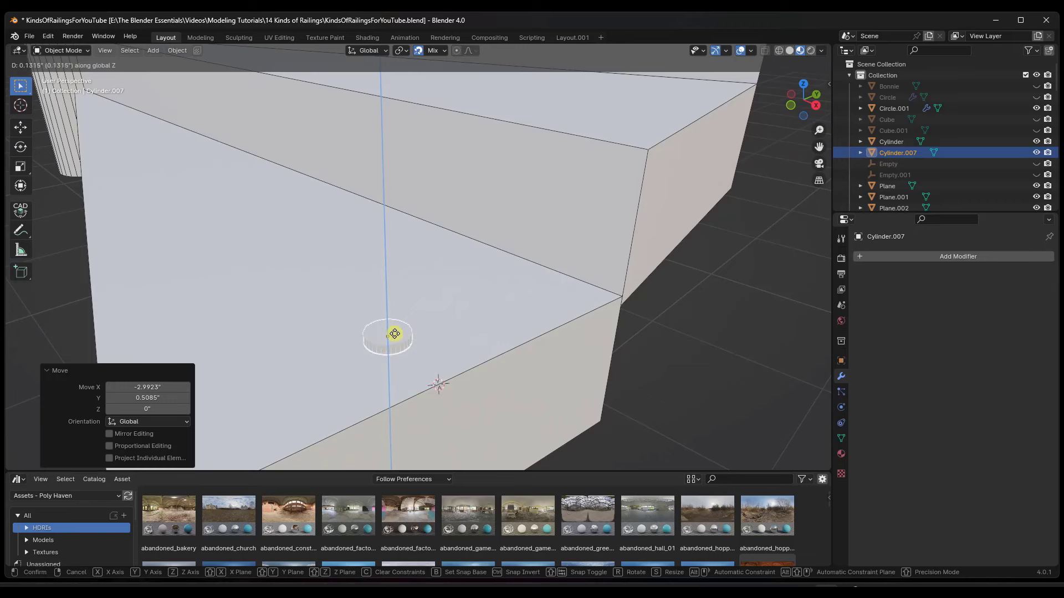
{"action": "left_click", "coordinate": [418, 338]}
Apply the flat cylinder's scale and inset its upper face by about 0.4" in Edit Mode
{"action": "left_click", "coordinate": [178, 50]}
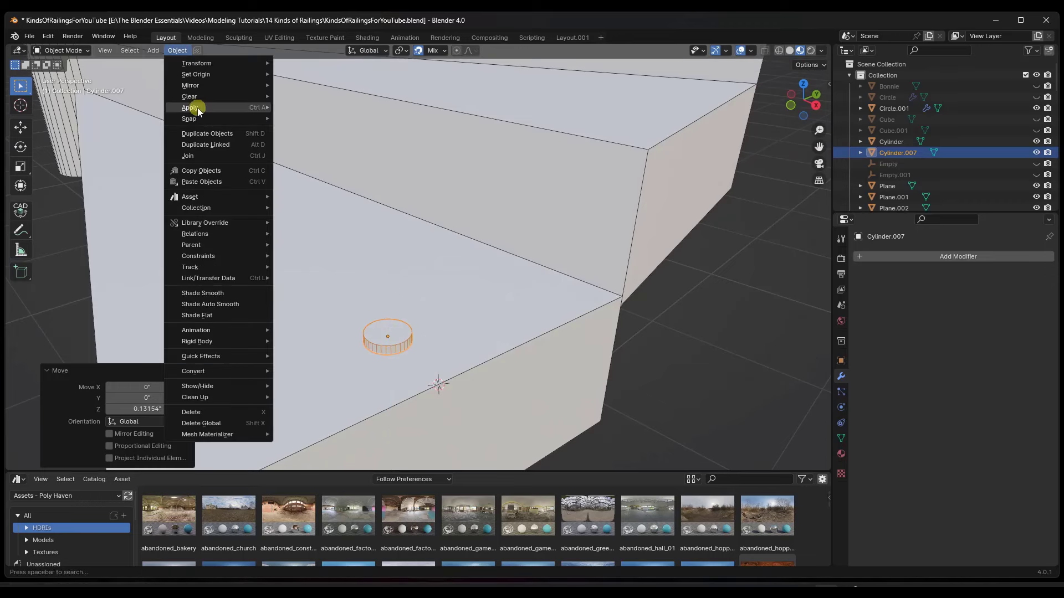
{"action": "mouse_move", "coordinate": [195, 107]}
{"action": "left_click", "coordinate": [330, 142]}
{"action": "scroll", "coordinate": [371, 178], "scroll_direction": "up", "scroll_amount": 4}
{"action": "key", "text": "Tab"}
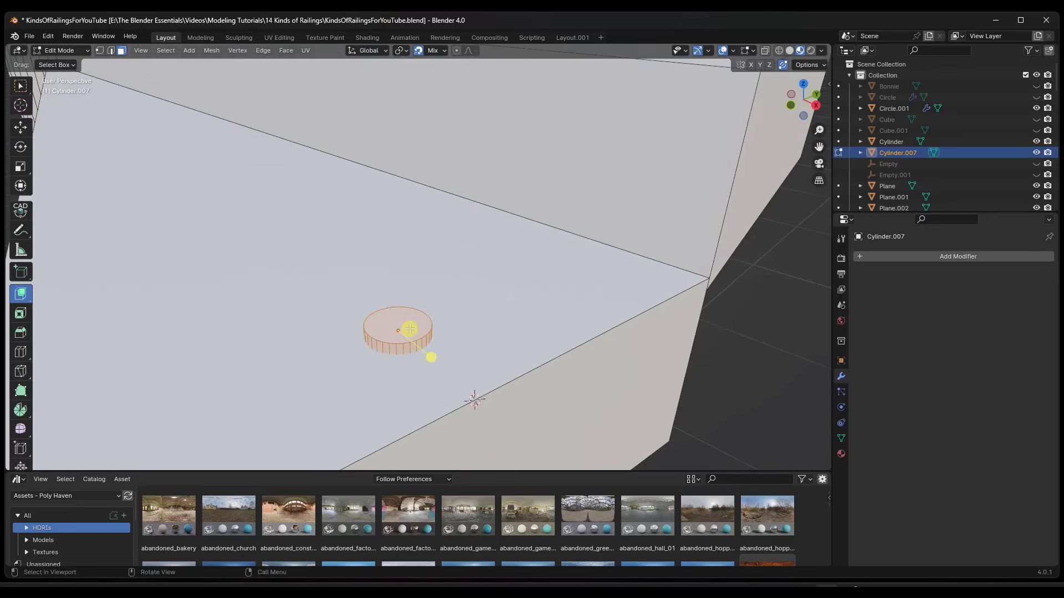
{"action": "left_click", "coordinate": [386, 329]}
{"action": "key", "text": "i"}
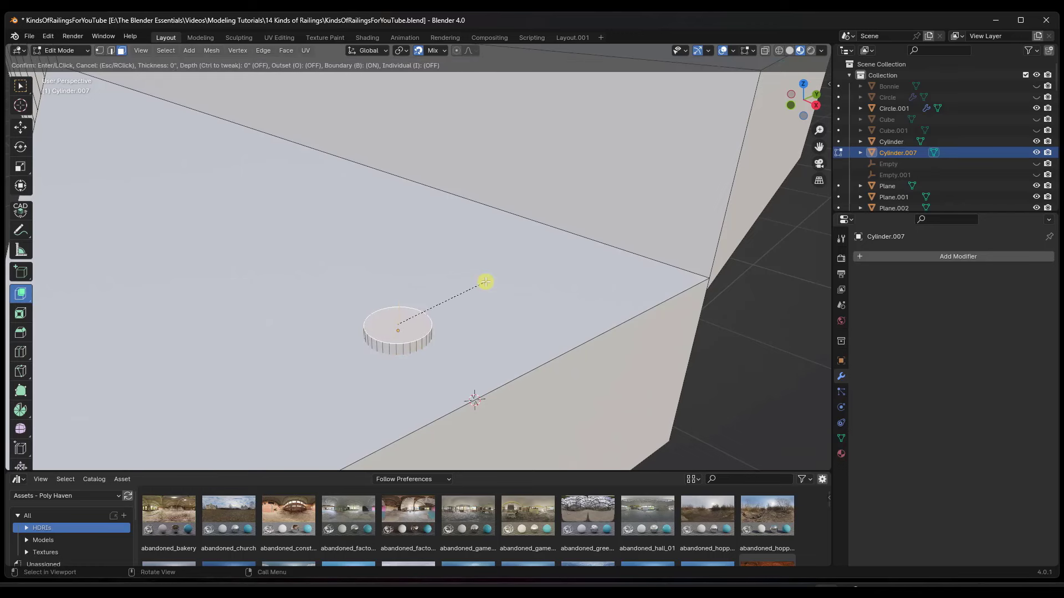
{"action": "left_click", "coordinate": [469, 285]}
Extrude the inset face upward about 17.6" to form the baluster post
{"action": "scroll", "coordinate": [454, 332], "scroll_direction": "down", "scroll_amount": 5}
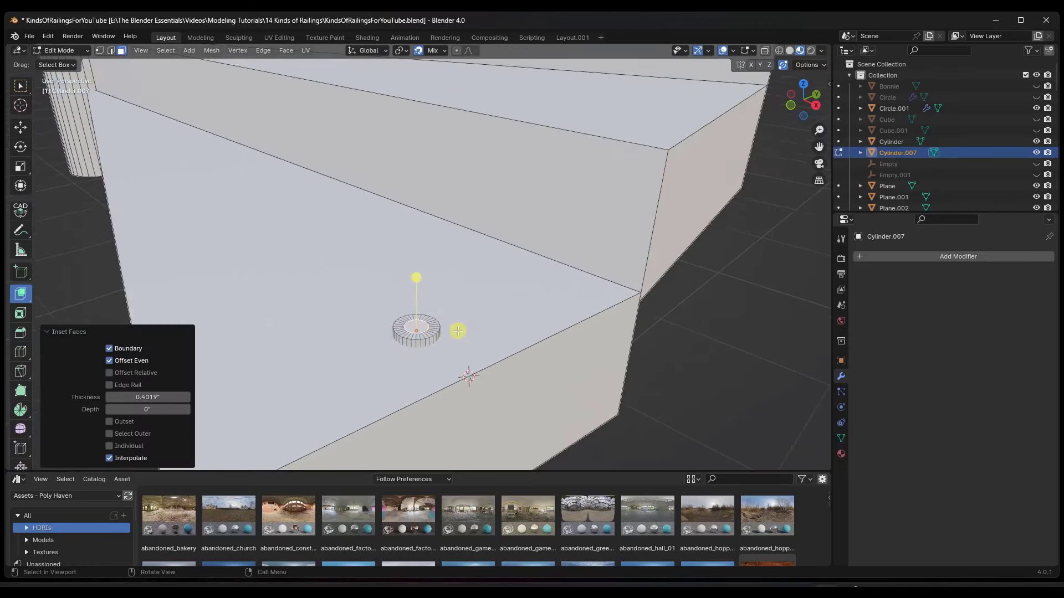
{"action": "key", "text": "e"}
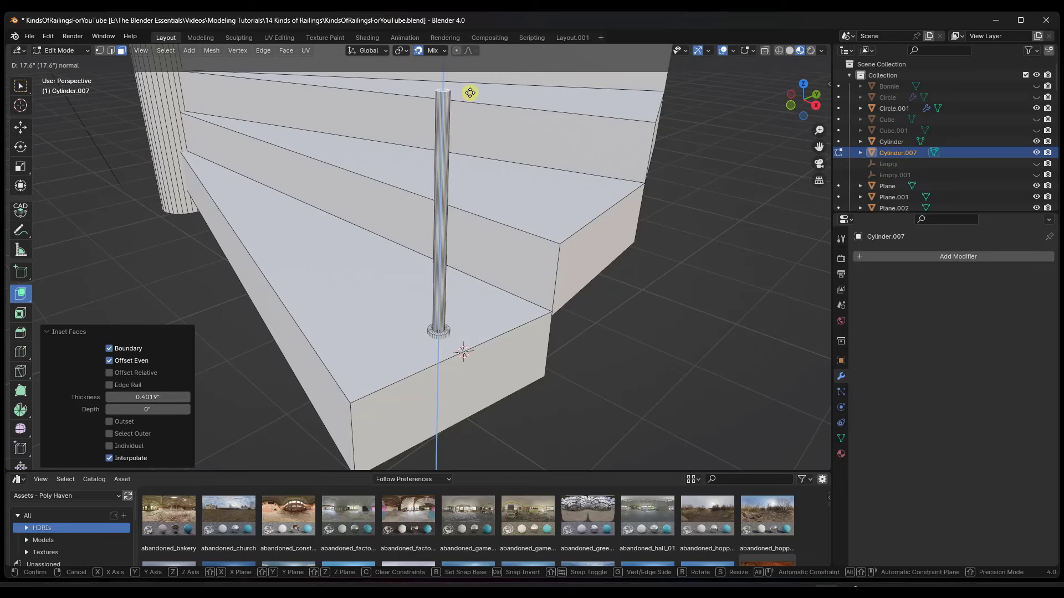
{"action": "left_click", "coordinate": [470, 93]}
Cap the post by extruding its upper face in place, scaling it to about 1.419 and extruding it upward, and return to Object Mode
{"action": "middle_click_drag", "start_coordinate": [469, 93], "coordinate": [449, 268], "text": "shift"}
{"action": "scroll", "coordinate": [451, 279], "scroll_direction": "up", "scroll_amount": 5}
{"action": "key", "text": "e"}
{"action": "right_click", "coordinate": [467, 279]}
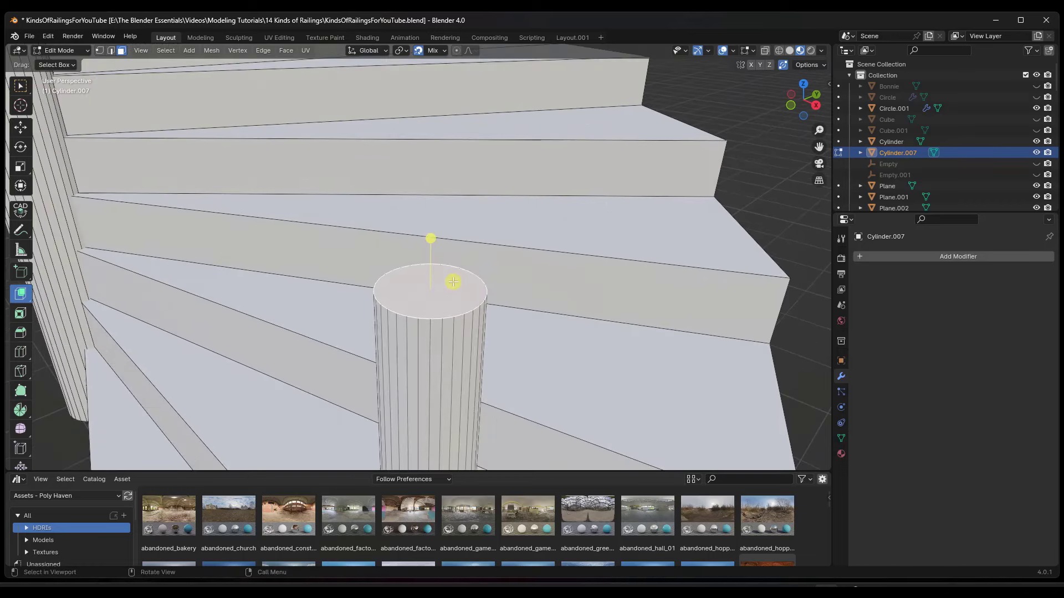
{"action": "key", "text": "s"}
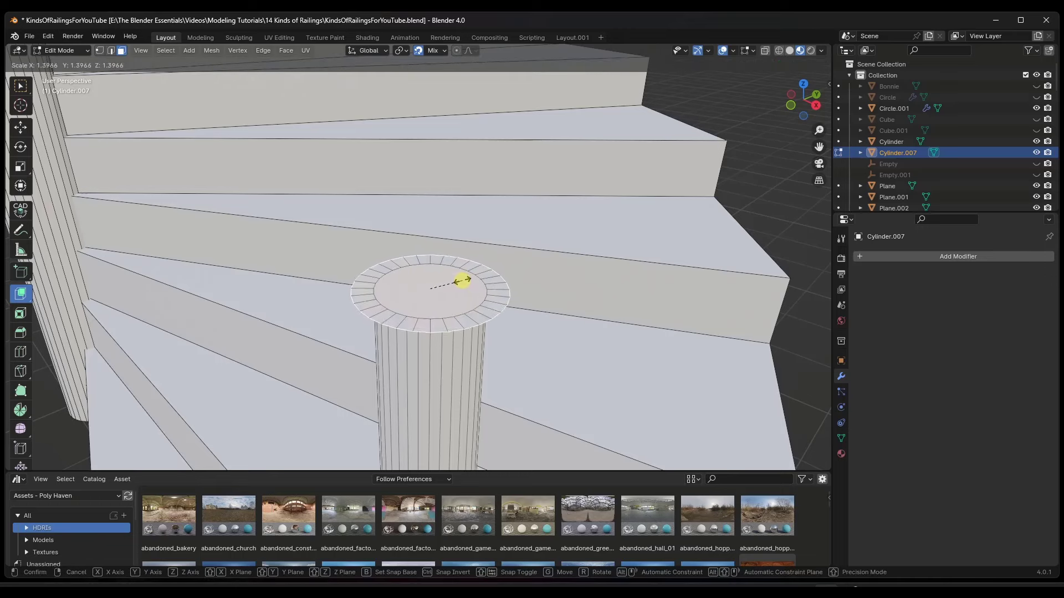
{"action": "left_click", "coordinate": [471, 279]}
{"action": "key", "text": "e"}
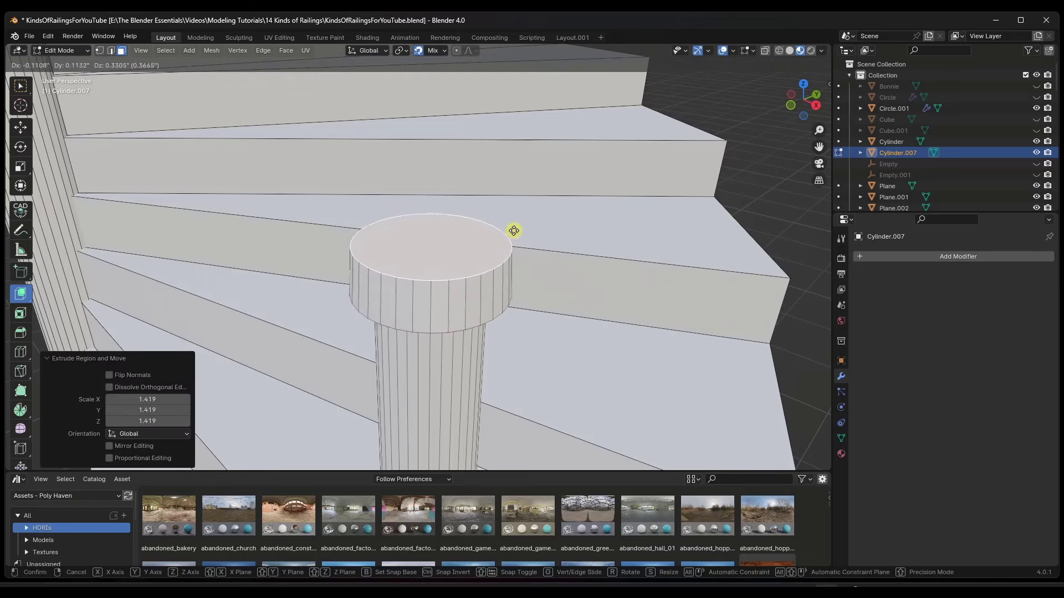
{"action": "key", "text": "z"}
{"action": "left_click", "coordinate": [519, 207]}
{"action": "scroll", "coordinate": [500, 288], "scroll_direction": "down", "scroll_amount": 8}
{"action": "scroll", "coordinate": [483, 291], "scroll_direction": "down", "scroll_amount": 1}
{"action": "middle_click_drag", "start_coordinate": [557, 318], "coordinate": [472, 275], "text": "shift"}
{"action": "key", "text": "Tab"}
Copy the spiral staircase's Array modifier to the baluster post, with the staircase as the active object
{"action": "scroll", "coordinate": [441, 442], "scroll_direction": "up", "scroll_amount": 4}
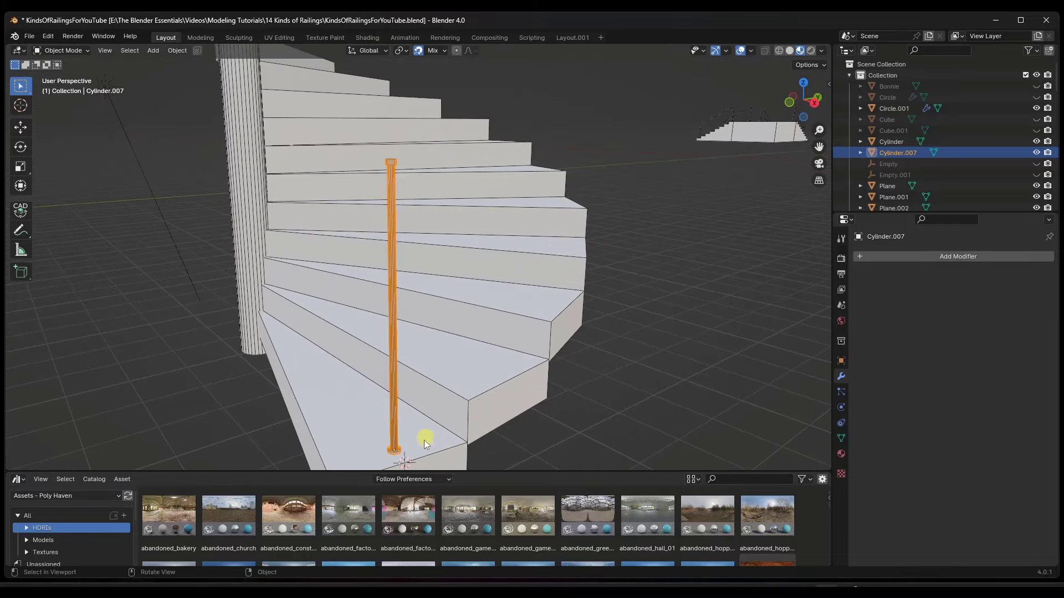
{"action": "mouse_move", "coordinate": [493, 405]}
{"action": "middle_mouse_down"}
{"action": "mouse_move", "coordinate": [483, 401]}
{"action": "mouse_move", "coordinate": [504, 397]}
{"action": "middle_mouse_up"}
{"action": "scroll", "coordinate": [411, 266], "scroll_direction": "down", "scroll_amount": 4}
{"action": "middle_click_drag", "start_coordinate": [411, 265], "coordinate": [405, 342]}
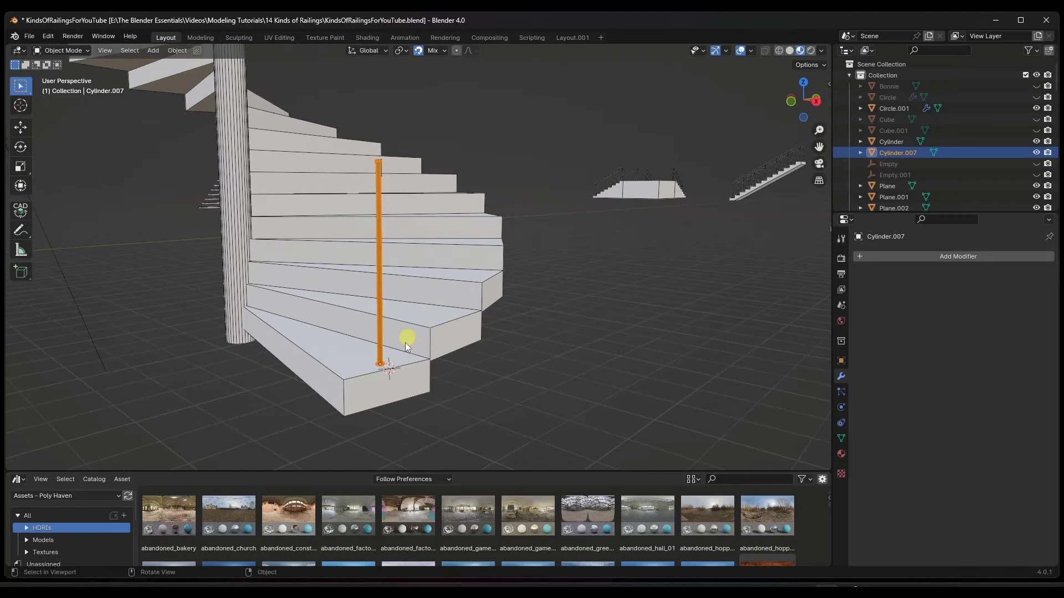
{"action": "left_click", "coordinate": [444, 344]}
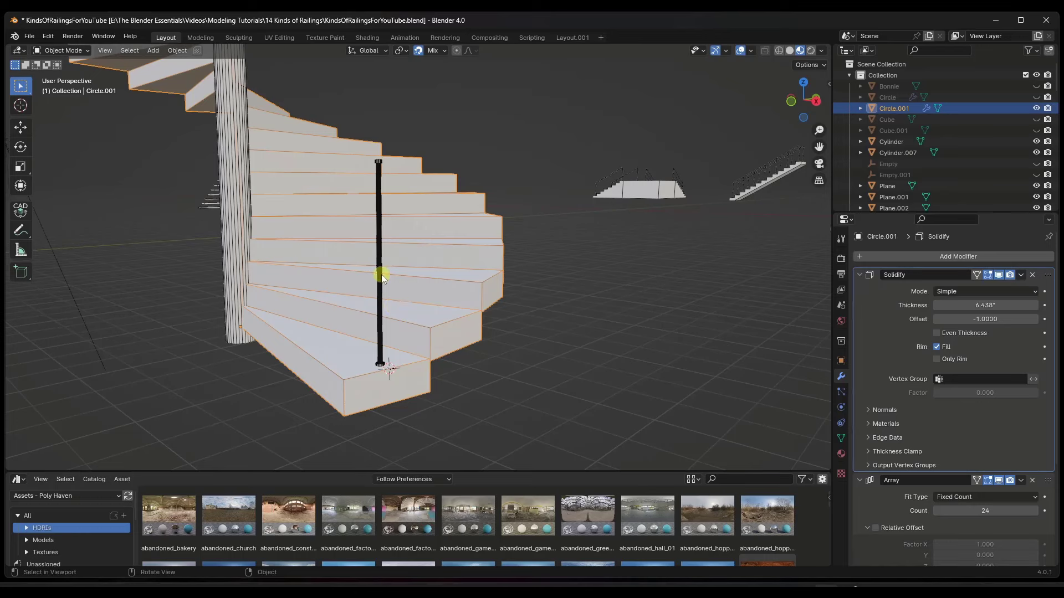
{"action": "left_click", "coordinate": [382, 275]}
{"action": "left_click", "coordinate": [423, 328], "text": "shift"}
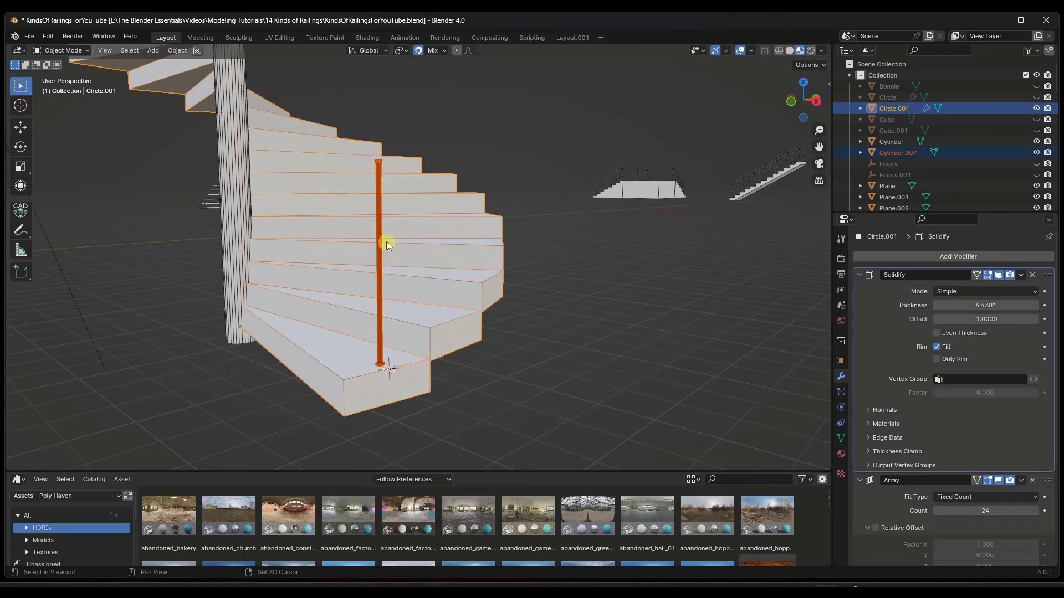
{"action": "scroll", "coordinate": [1025, 421], "scroll_direction": "down", "scroll_amount": 3}
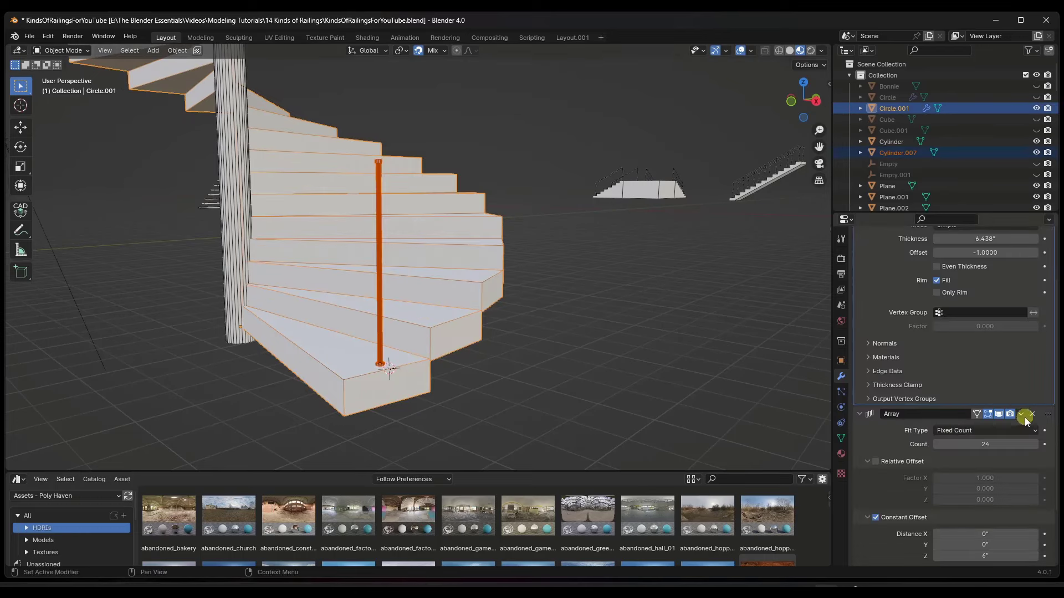
{"action": "left_click", "coordinate": [1021, 416]}
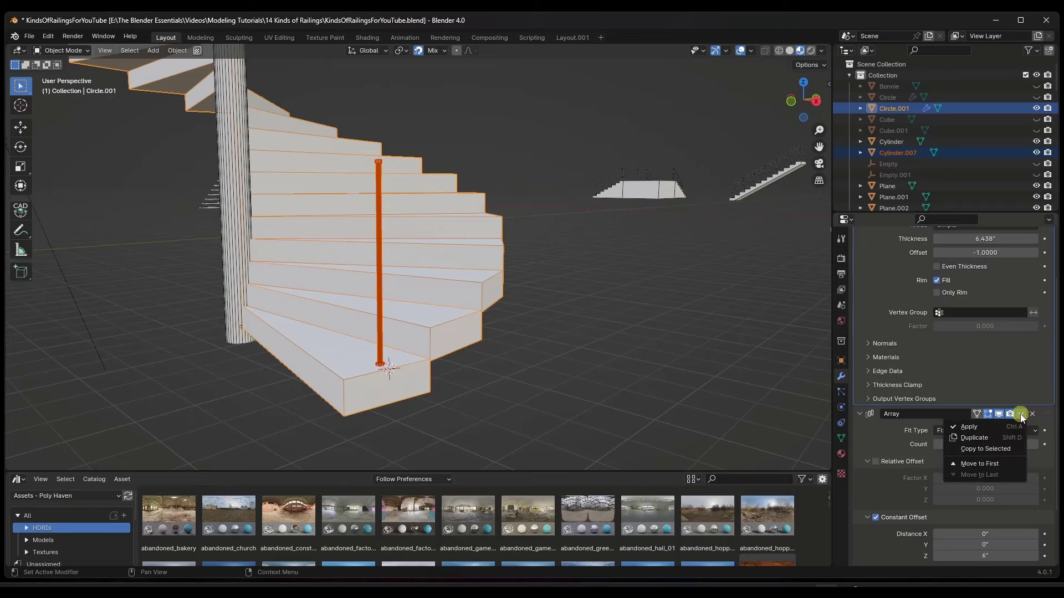
{"action": "left_click", "coordinate": [1004, 450]}
Examine the arrayed posts and their Array settings, and compare the post's origin with the spiral staircase's origin
{"action": "scroll", "coordinate": [500, 367], "scroll_direction": "down", "scroll_amount": 8}
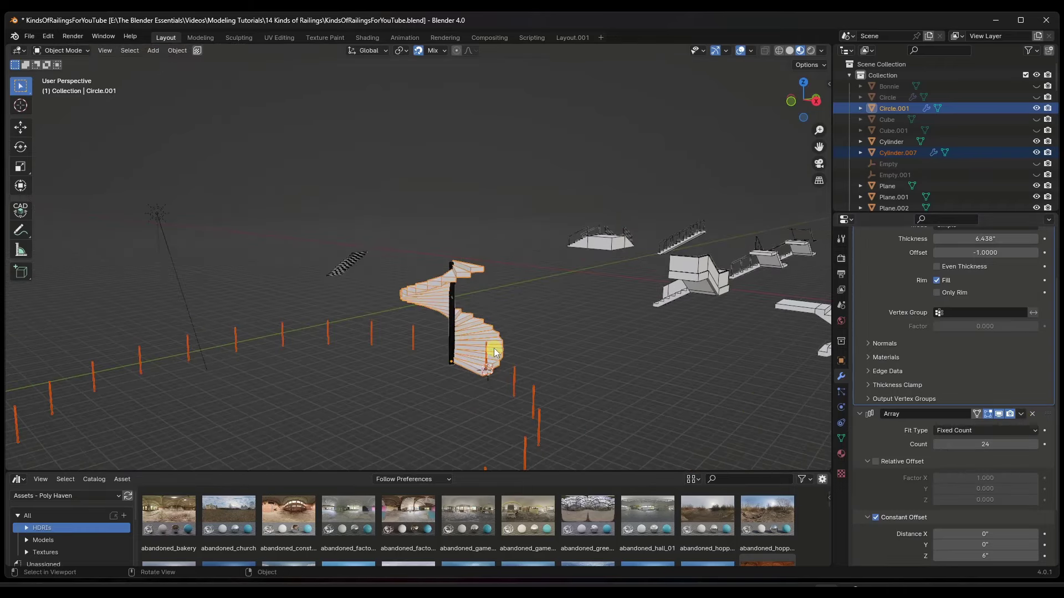
{"action": "scroll", "coordinate": [488, 346], "scroll_direction": "up", "scroll_amount": 8}
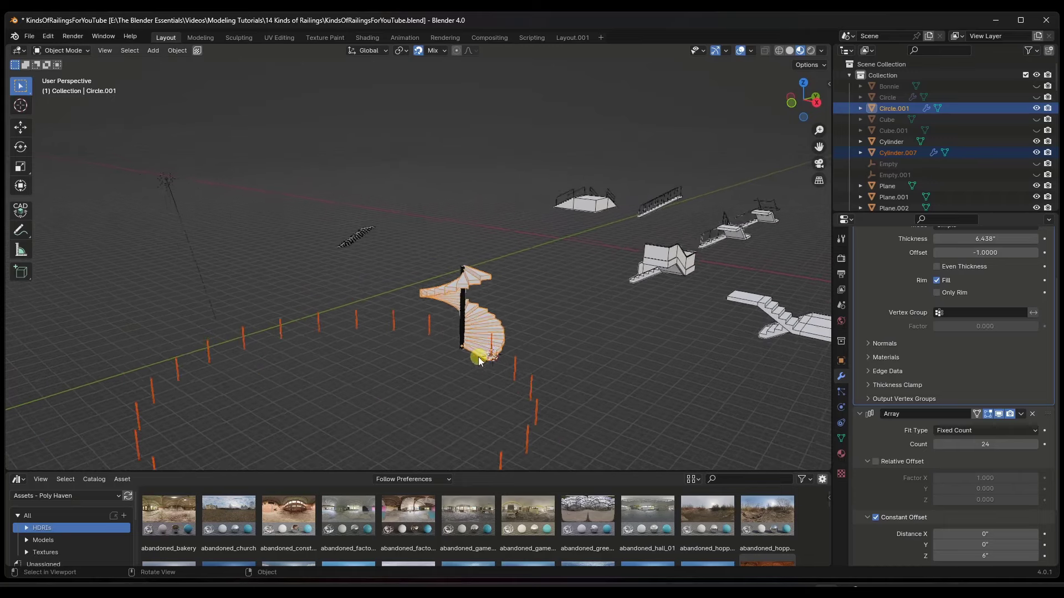
{"action": "scroll", "coordinate": [497, 349], "scroll_direction": "up", "scroll_amount": 6}
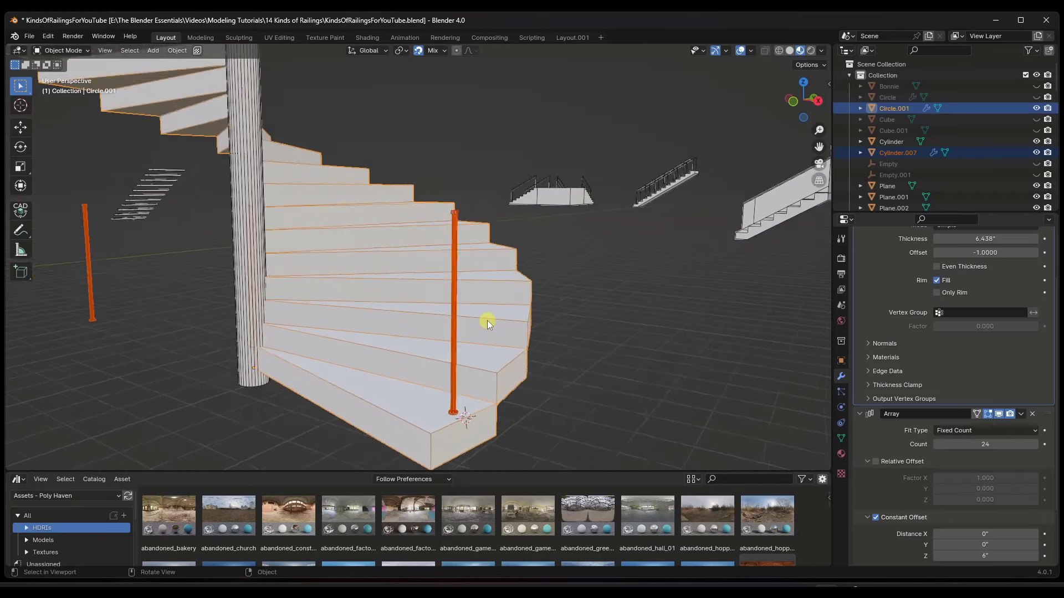
{"action": "scroll", "coordinate": [979, 408], "scroll_direction": "down", "scroll_amount": 3}
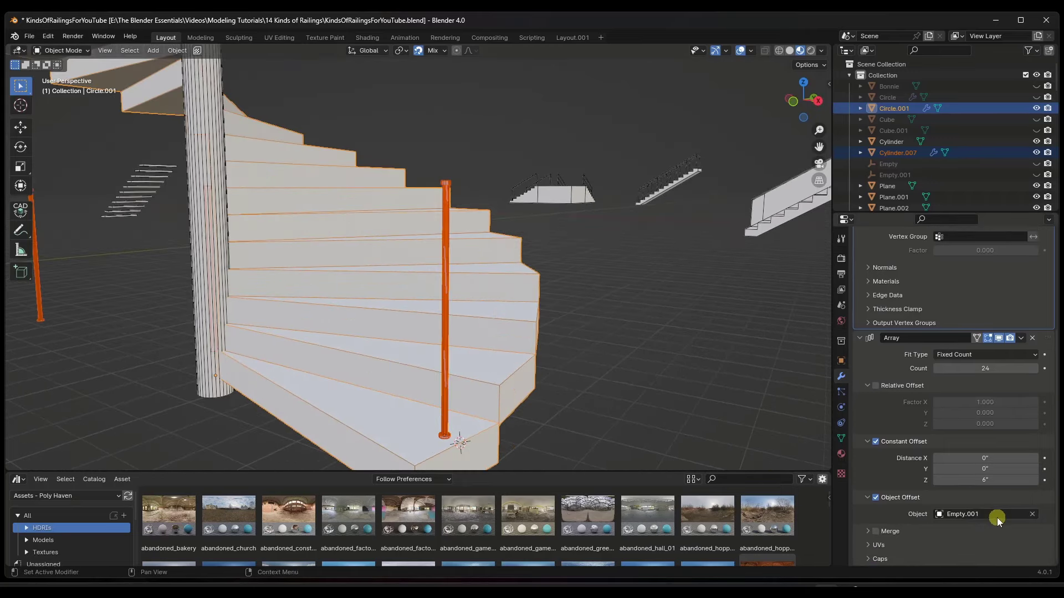
{"action": "left_click", "coordinate": [443, 329]}
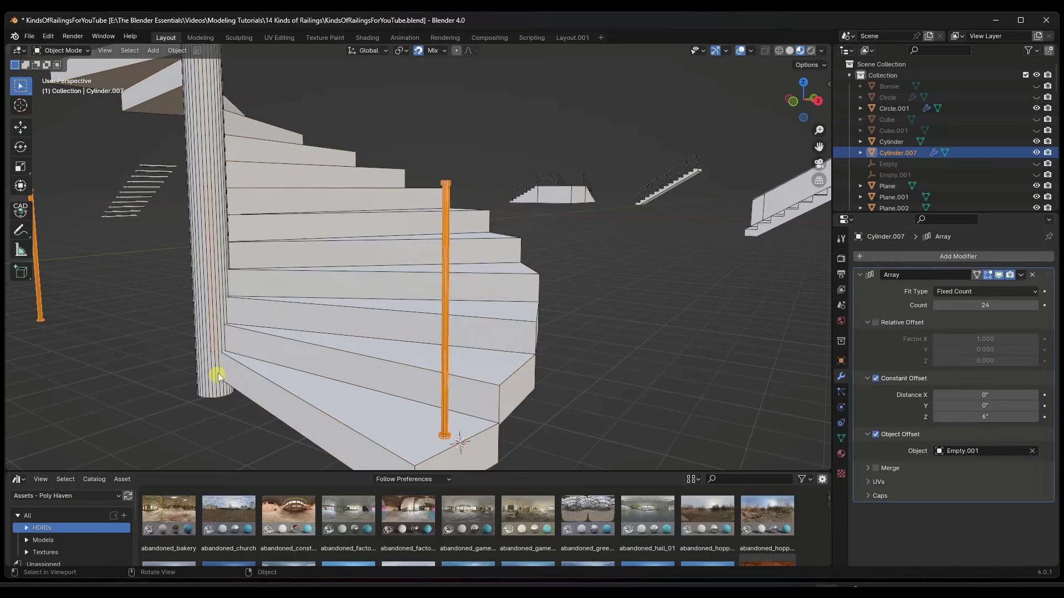
{"action": "left_click", "coordinate": [1035, 164]}
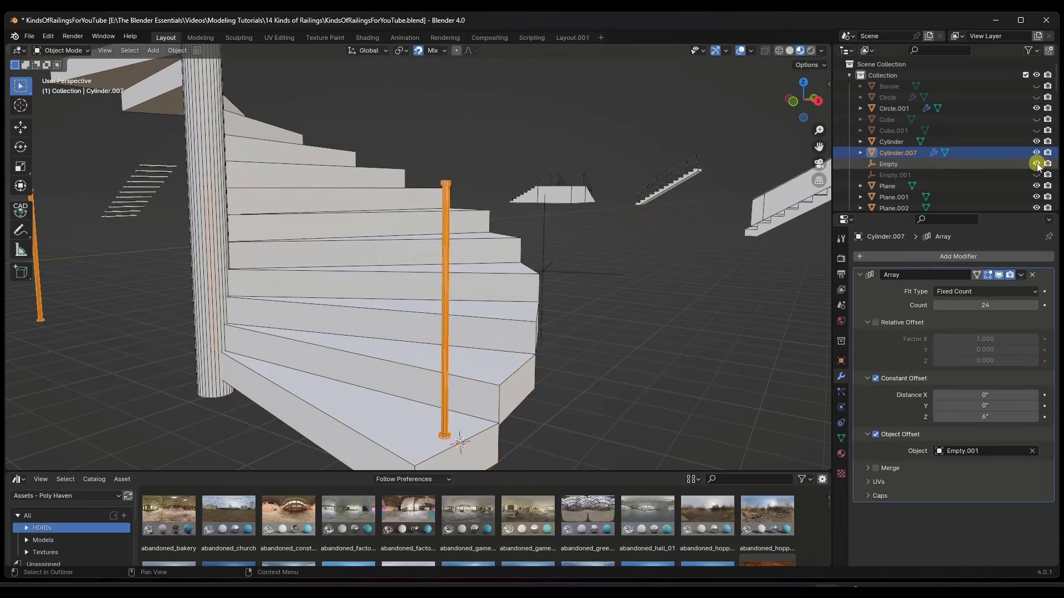
{"action": "left_click", "coordinate": [1036, 164]}
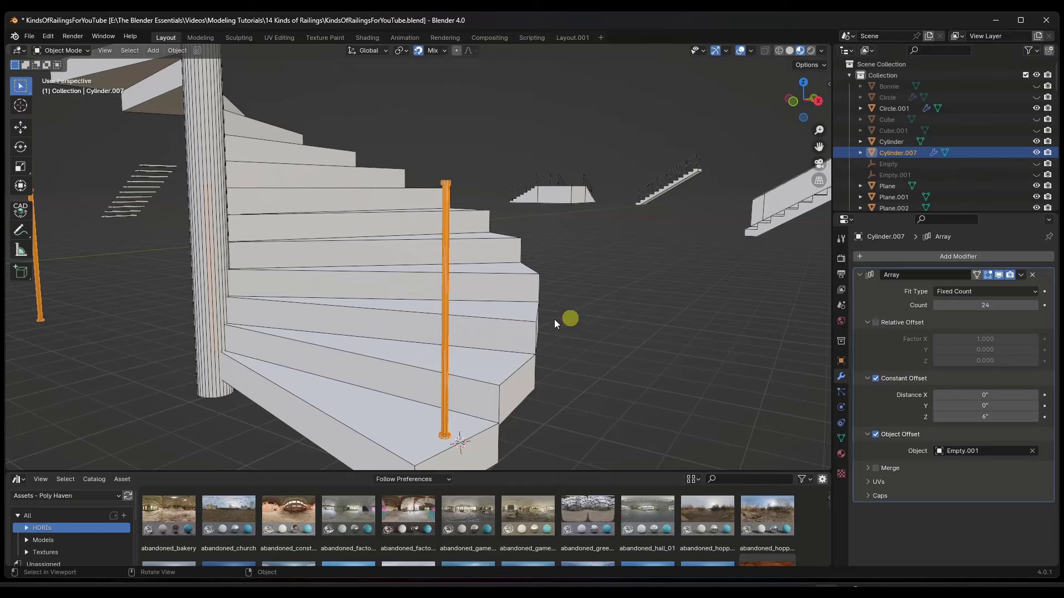
{"action": "middle_click_drag", "start_coordinate": [556, 318], "coordinate": [348, 297]}
{"action": "left_click", "coordinate": [376, 297]}
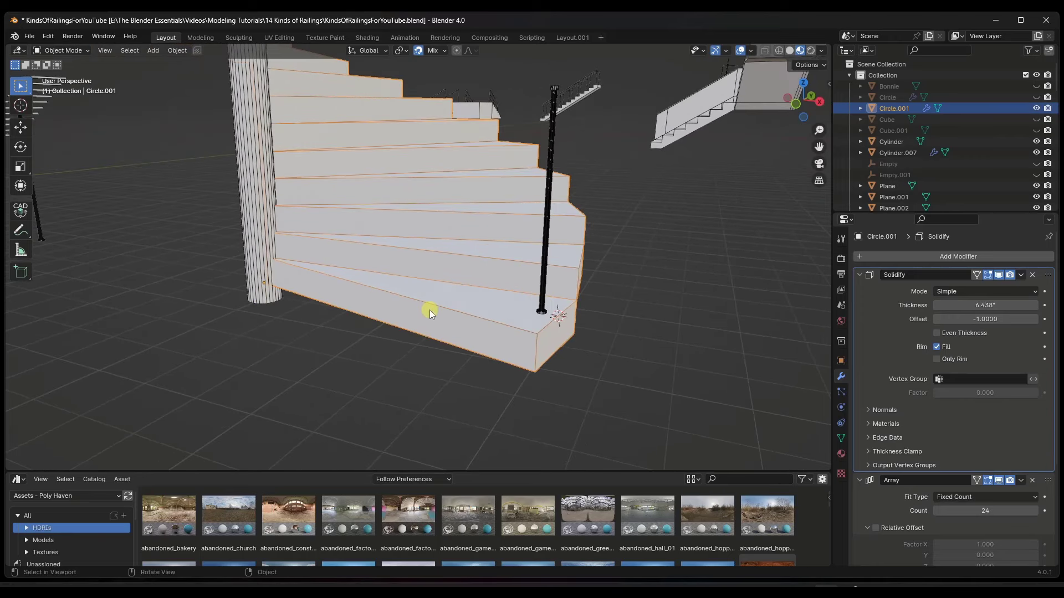
{"action": "middle_click_drag", "start_coordinate": [539, 314], "coordinate": [540, 315]}
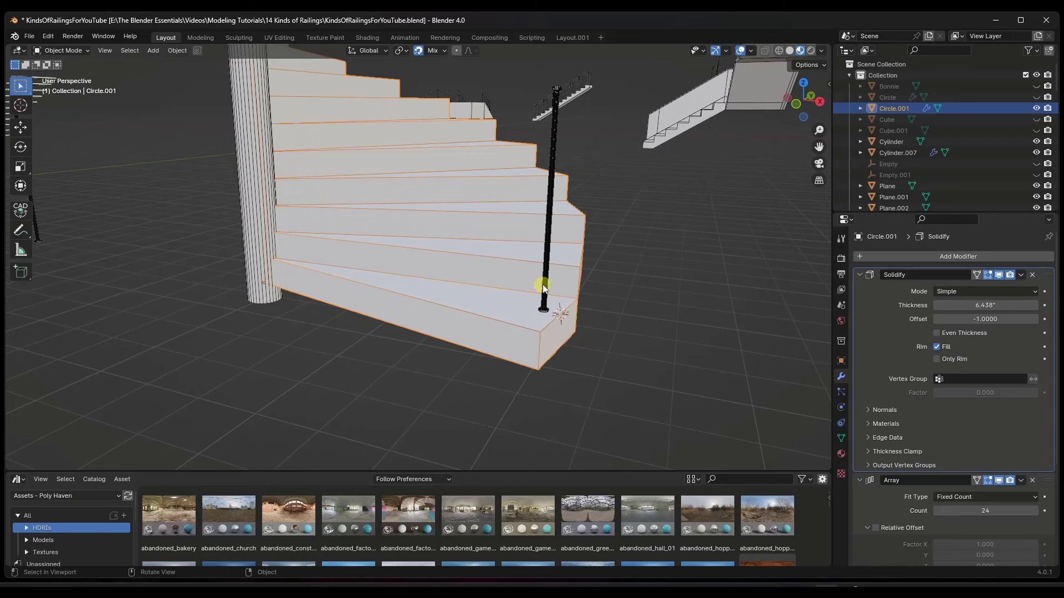
{"action": "left_click", "coordinate": [543, 284]}
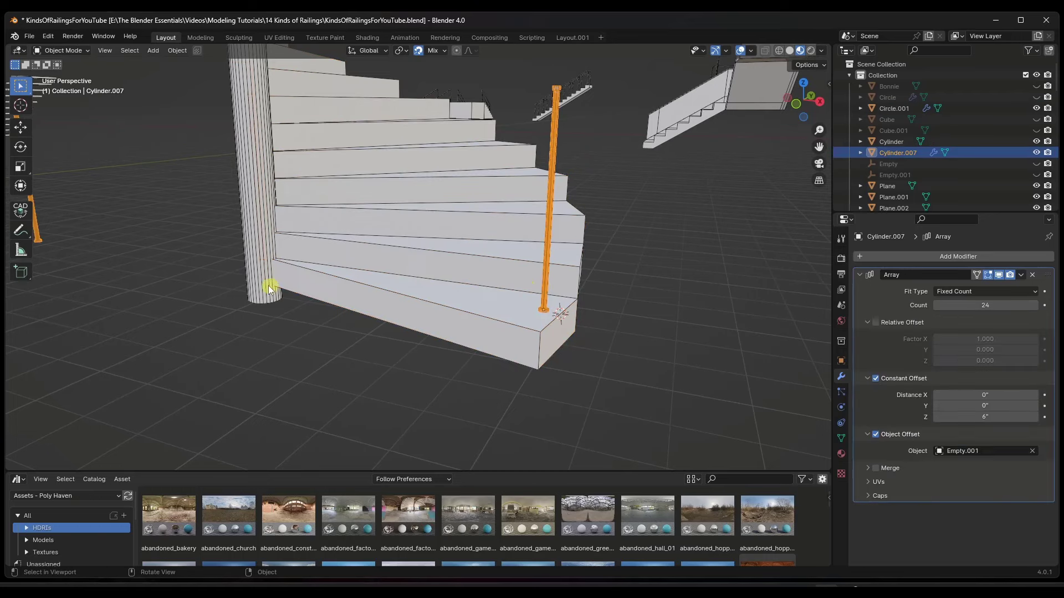
Snap the 3D cursor to the origin of the spiral staircase
{"action": "left_click", "coordinate": [470, 324]}
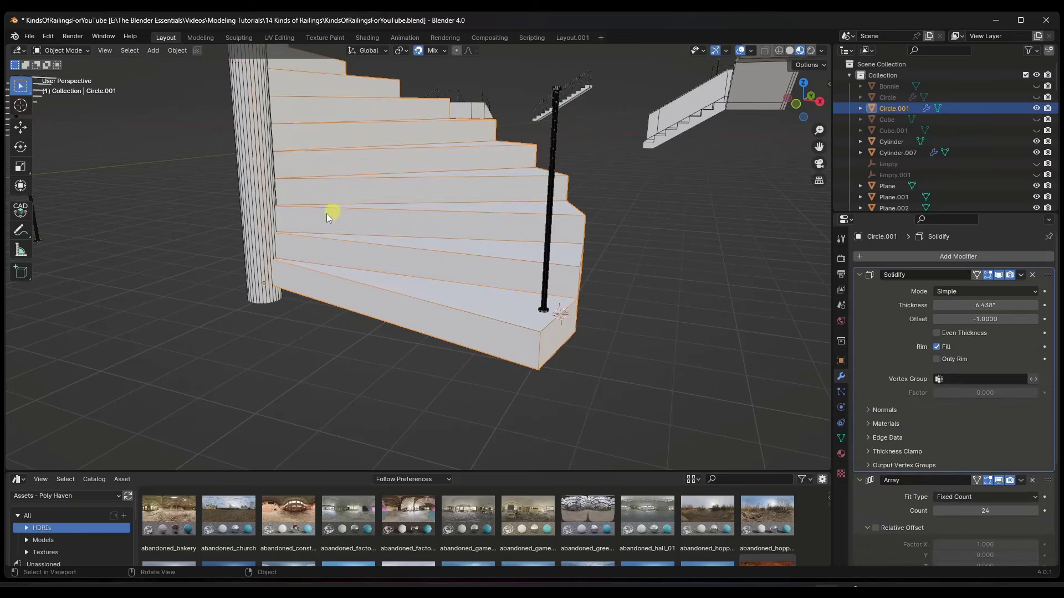
{"action": "key", "text": "shift+s"}
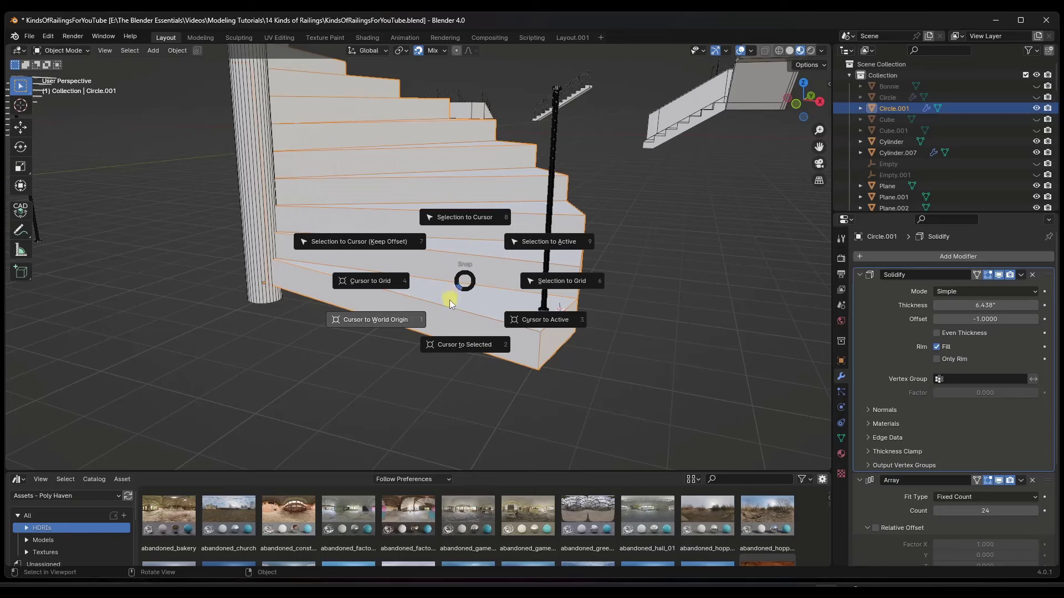
{"action": "left_click", "coordinate": [540, 321]}
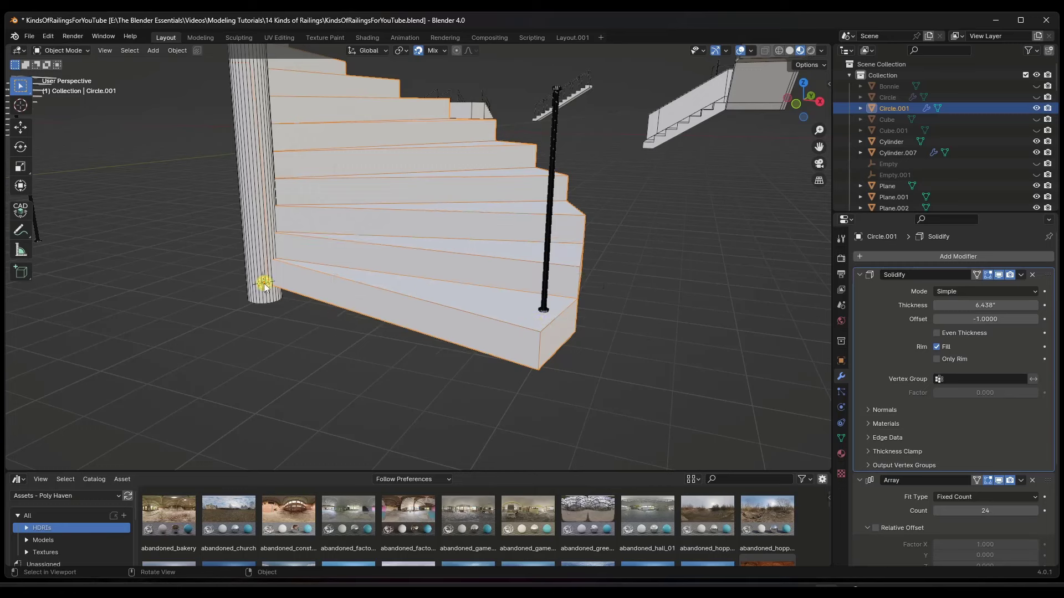
Set the baluster post's origin to the 3D cursor at the center of the spiral staircase
{"action": "left_click", "coordinate": [549, 245]}
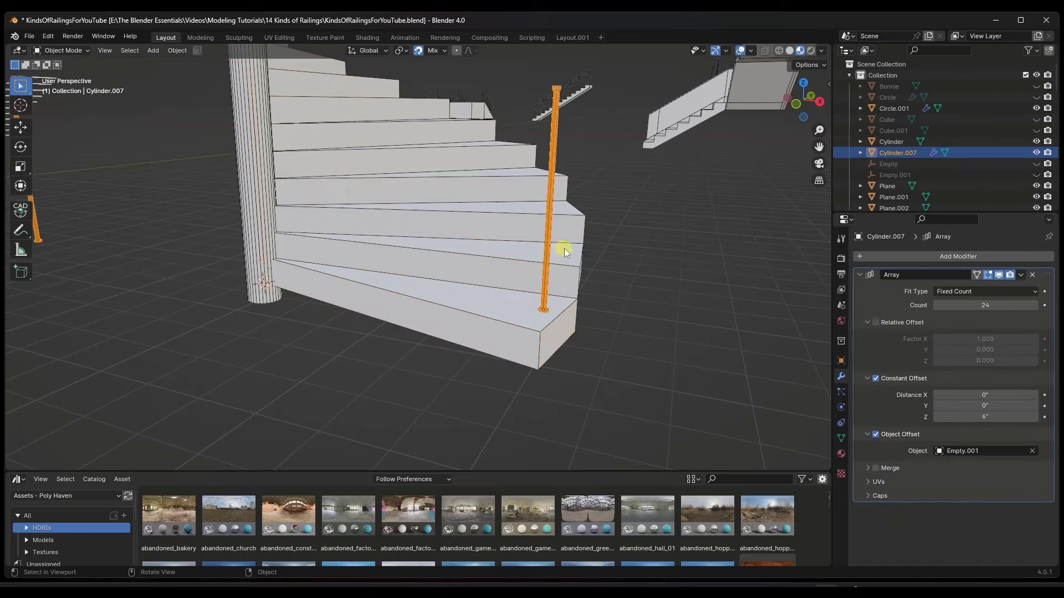
{"action": "left_click", "coordinate": [178, 52]}
{"action": "mouse_move", "coordinate": [195, 74]}
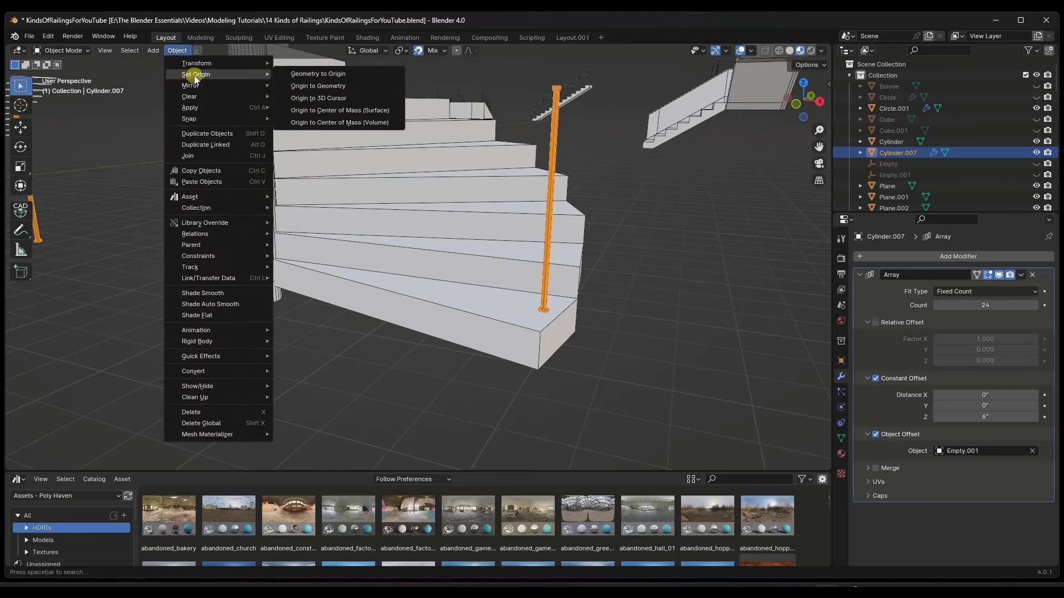
{"action": "left_click", "coordinate": [336, 99]}
{"action": "scroll", "coordinate": [563, 342], "scroll_direction": "down", "scroll_amount": 5}
{"action": "mouse_move", "coordinate": [554, 332]}
{"action": "middle_mouse_down"}
{"action": "mouse_move", "coordinate": [450, 311]}
{"action": "mouse_move", "coordinate": [522, 311]}
{"action": "mouse_move", "coordinate": [550, 334]}
{"action": "mouse_move", "coordinate": [564, 374]}
{"action": "mouse_move", "coordinate": [484, 381]}
{"action": "mouse_move", "coordinate": [430, 358]}
{"action": "mouse_move", "coordinate": [432, 320]}
{"action": "mouse_move", "coordinate": [511, 314]}
{"action": "mouse_move", "coordinate": [548, 324]}
{"action": "middle_mouse_up"}
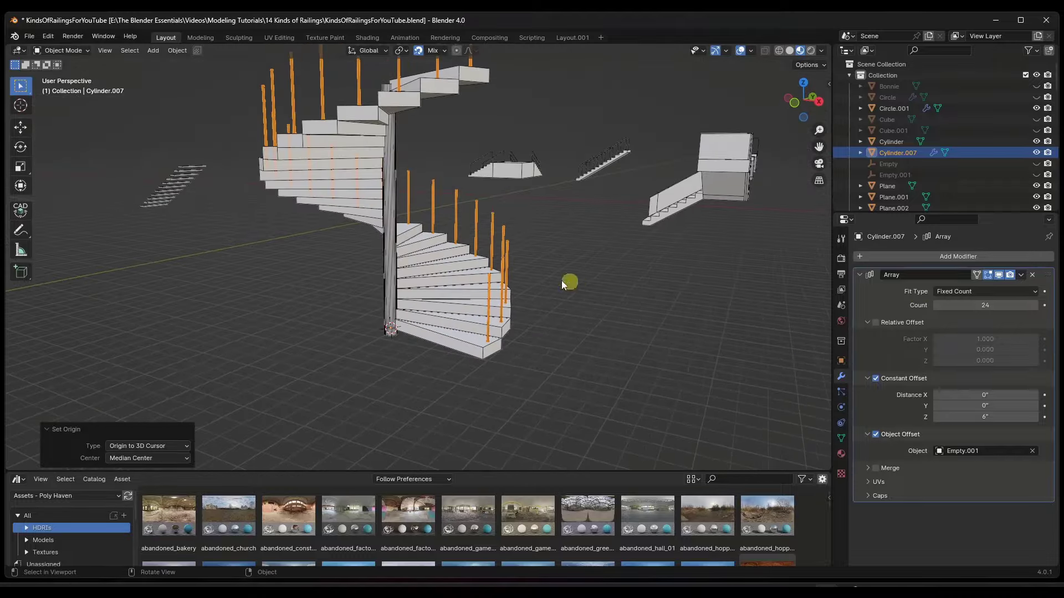
In Edit Mode, extrude the cap's side faces toward the next post by about 15.4" along their normal to start the handrail
{"action": "scroll", "coordinate": [548, 286], "scroll_direction": "up", "scroll_amount": 7}
{"action": "middle_click_drag", "start_coordinate": [437, 247], "coordinate": [289, 301]}
{"action": "key", "text": "Tab"}
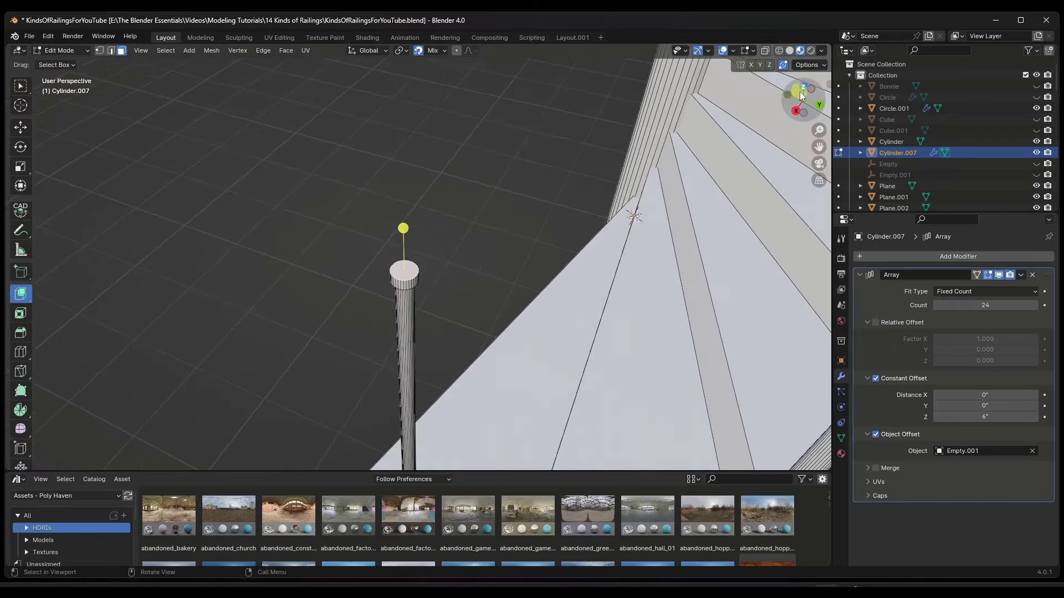
{"action": "left_click", "coordinate": [800, 95]}
{"action": "scroll", "coordinate": [430, 275], "scroll_direction": "down", "scroll_amount": 3}
{"action": "scroll", "coordinate": [425, 276], "scroll_direction": "up", "scroll_amount": 3}
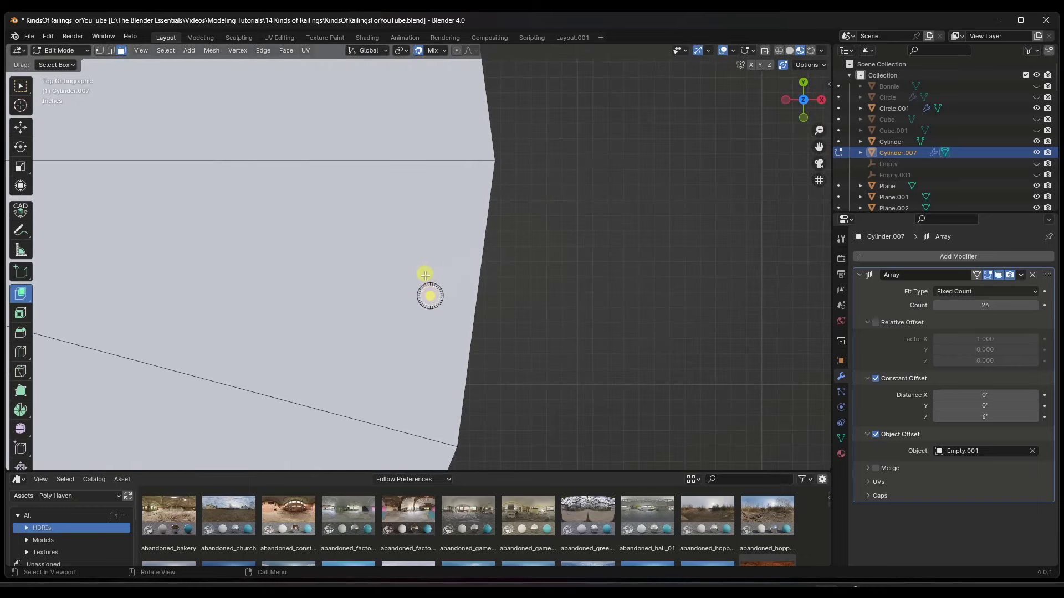
{"action": "scroll", "coordinate": [428, 277], "scroll_direction": "up", "scroll_amount": 2}
{"action": "scroll", "coordinate": [435, 298], "scroll_direction": "up", "scroll_amount": 6}
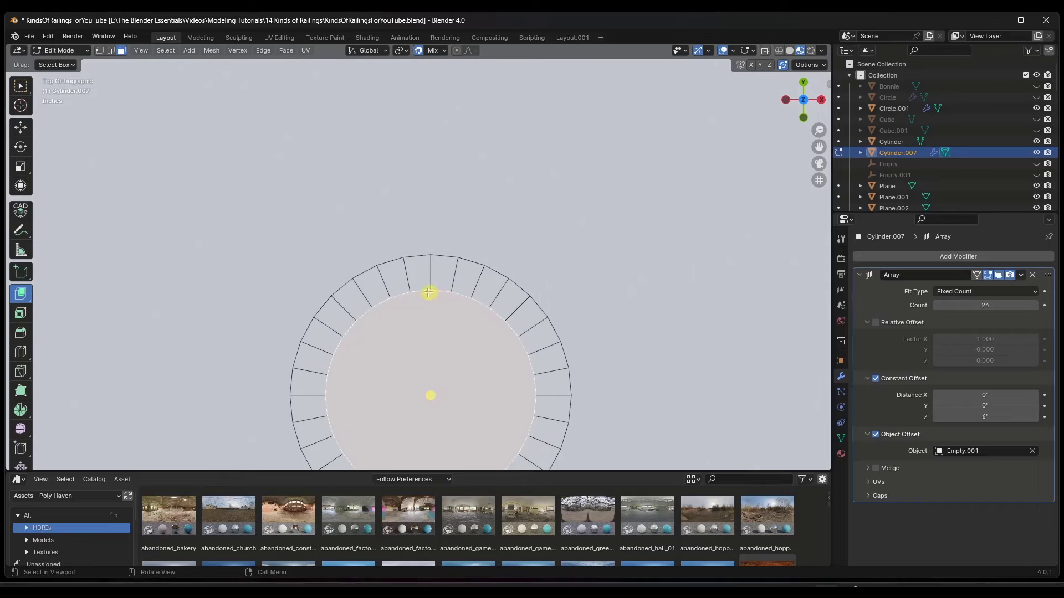
{"action": "middle_click_drag", "start_coordinate": [505, 350], "coordinate": [487, 327]}
{"action": "key", "text": "e"}
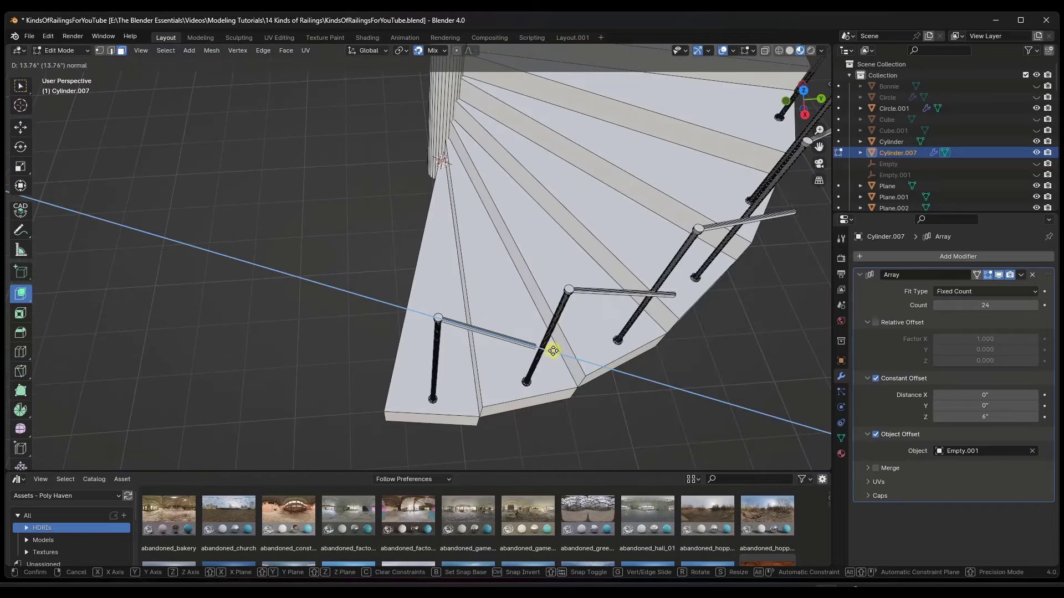
{"action": "left_click", "coordinate": [562, 352]}
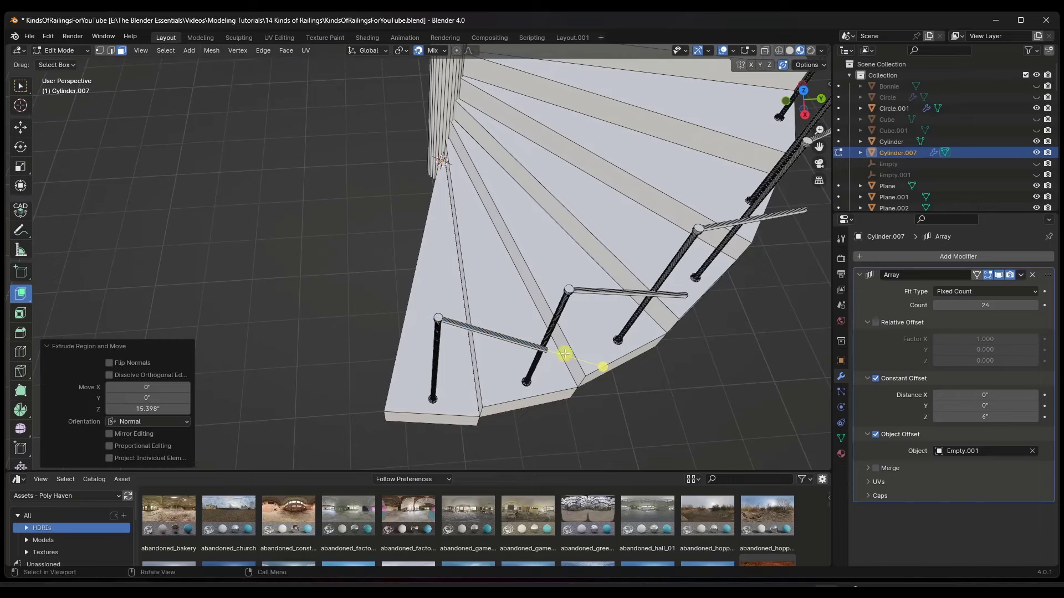
From the top view, move the extruded rail end onto the next post, about -6.07" in X and 2.69" in Y
{"action": "left_click", "coordinate": [804, 91]}
{"action": "scroll", "coordinate": [503, 318], "scroll_direction": "up", "scroll_amount": 7}
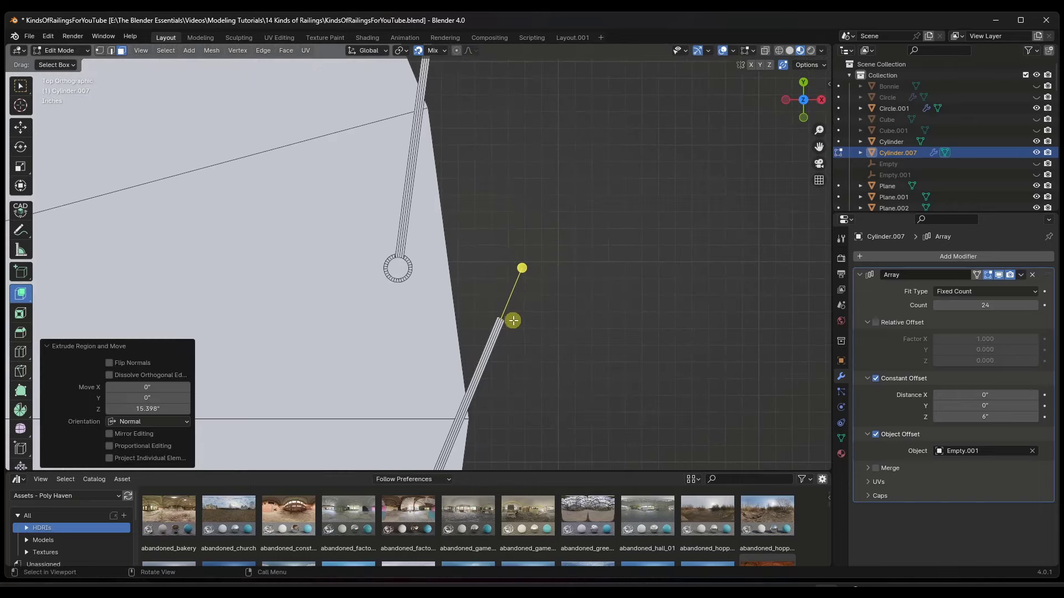
{"action": "key", "text": "g"}
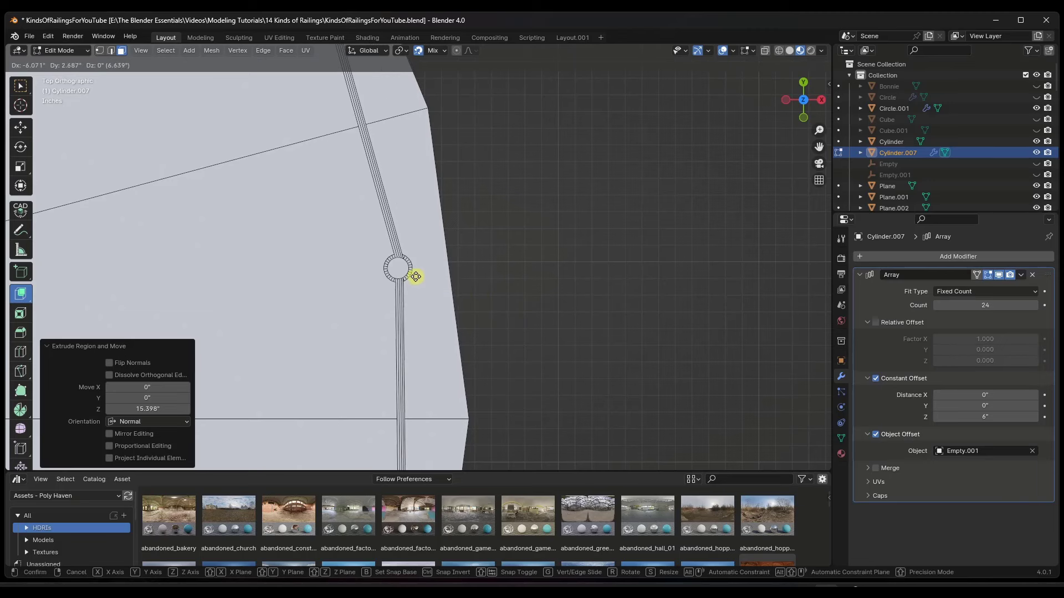
{"action": "left_click", "coordinate": [416, 275]}
{"action": "scroll", "coordinate": [415, 277], "scroll_direction": "up", "scroll_amount": 8}
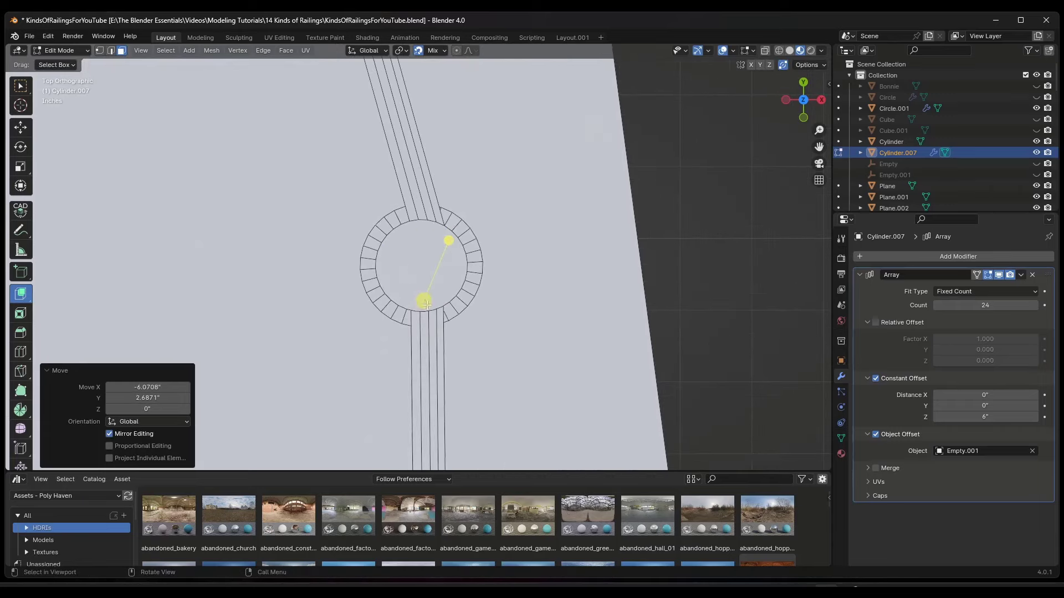
{"action": "scroll", "coordinate": [424, 261], "scroll_direction": "up", "scroll_amount": 6}
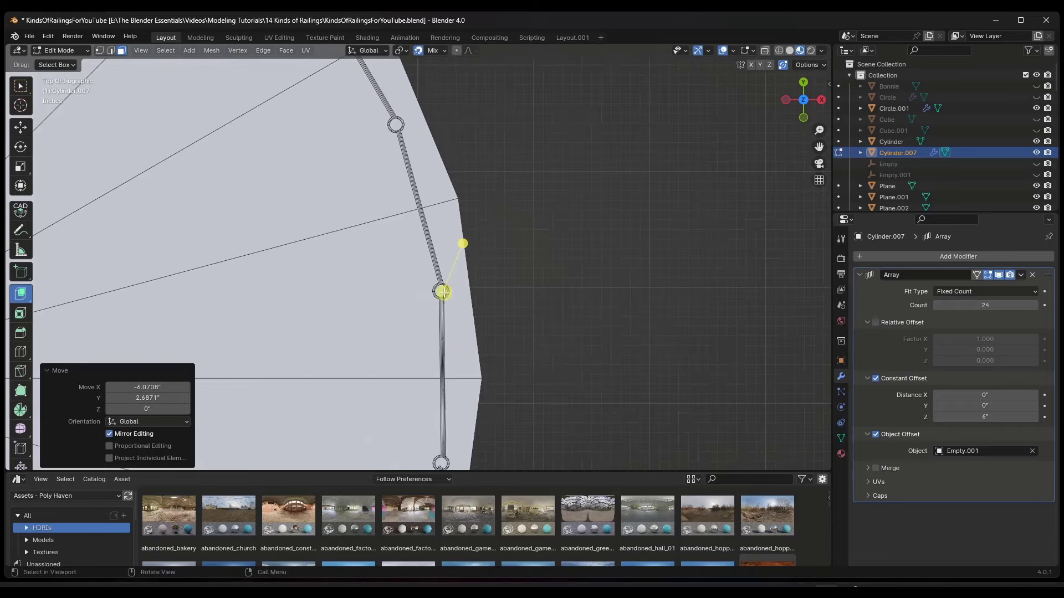
Raise the rail end about 6.03" along Z to meet the next post's cap
{"action": "middle_click_drag", "start_coordinate": [483, 421], "coordinate": [379, 323]}
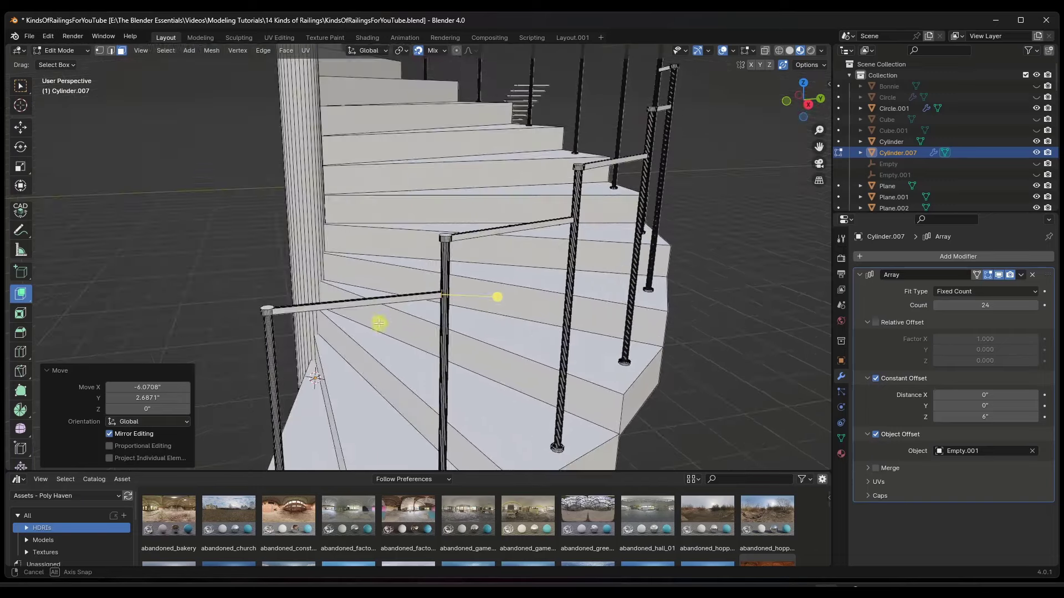
{"action": "key", "text": "g"}
{"action": "key", "text": "z"}
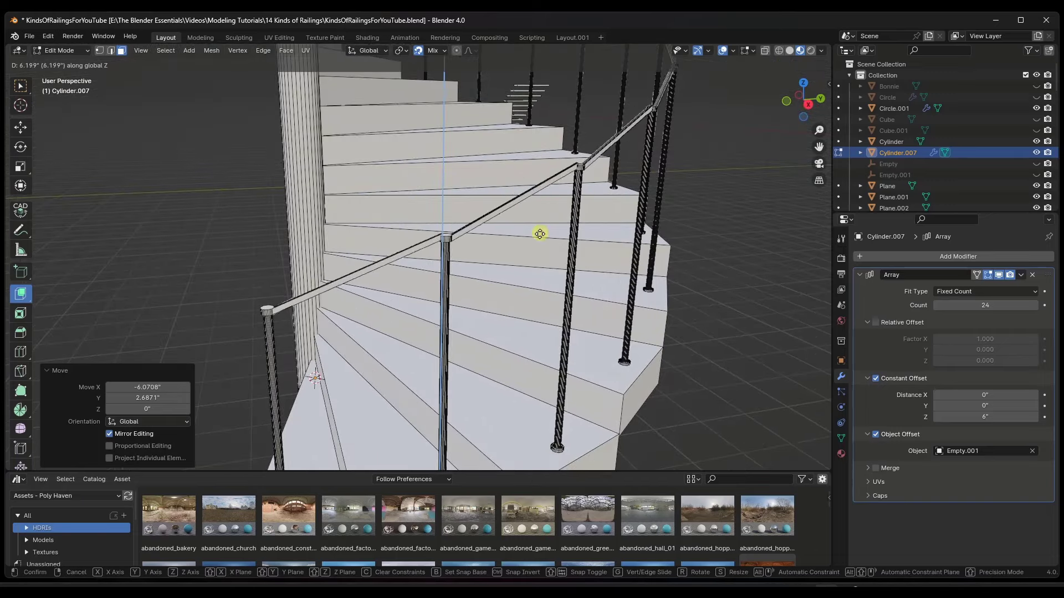
{"action": "left_click", "coordinate": [750, 233]}
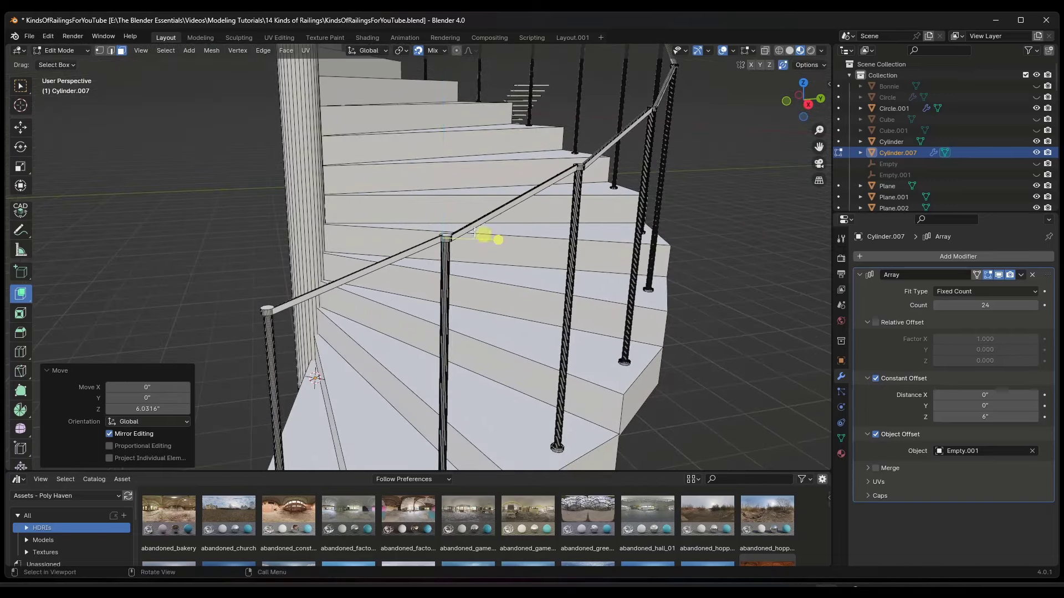
{"action": "scroll", "coordinate": [460, 240], "scroll_direction": "up", "scroll_amount": 5}
{"action": "middle_click_drag", "start_coordinate": [550, 252], "coordinate": [519, 324]}
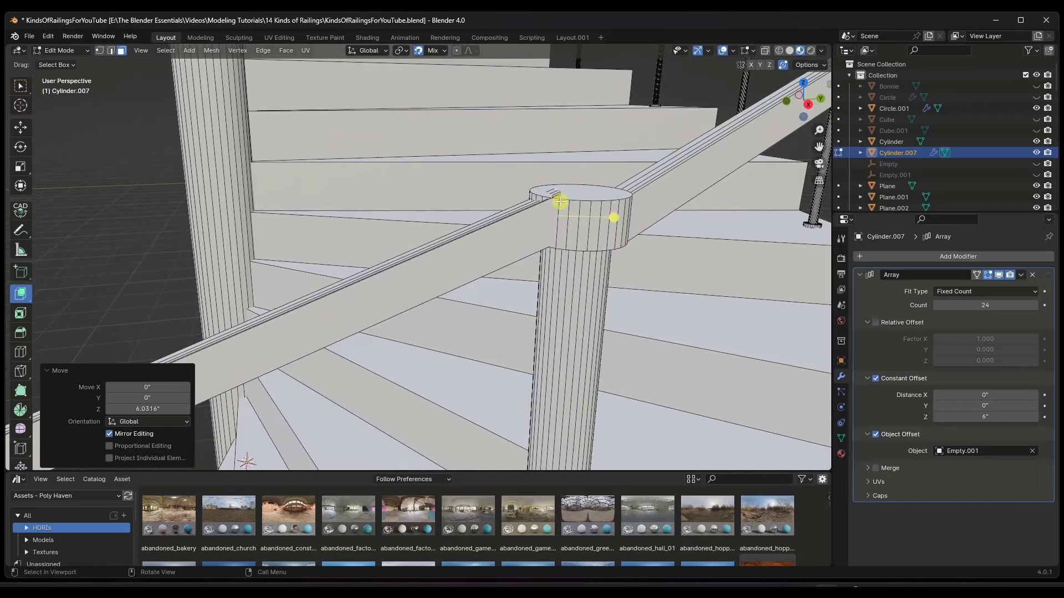
Lower the handrail end about 0.037" along Z to sit just below the next post's cap top, and return to Object Mode
{"action": "scroll", "coordinate": [497, 222], "scroll_direction": "down", "scroll_amount": 8}
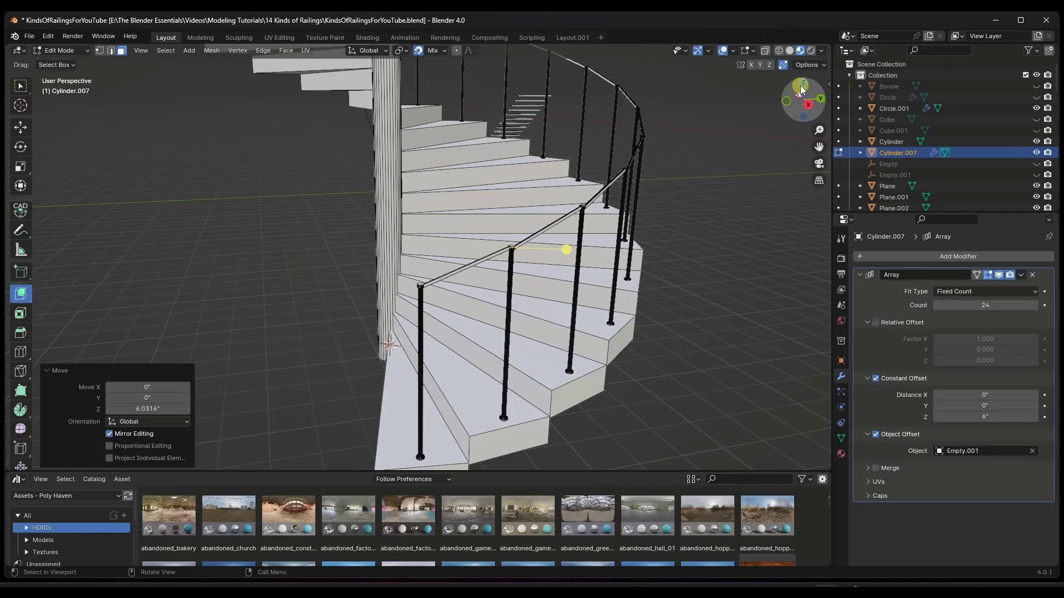
{"action": "scroll", "coordinate": [506, 261], "scroll_direction": "up", "scroll_amount": 8}
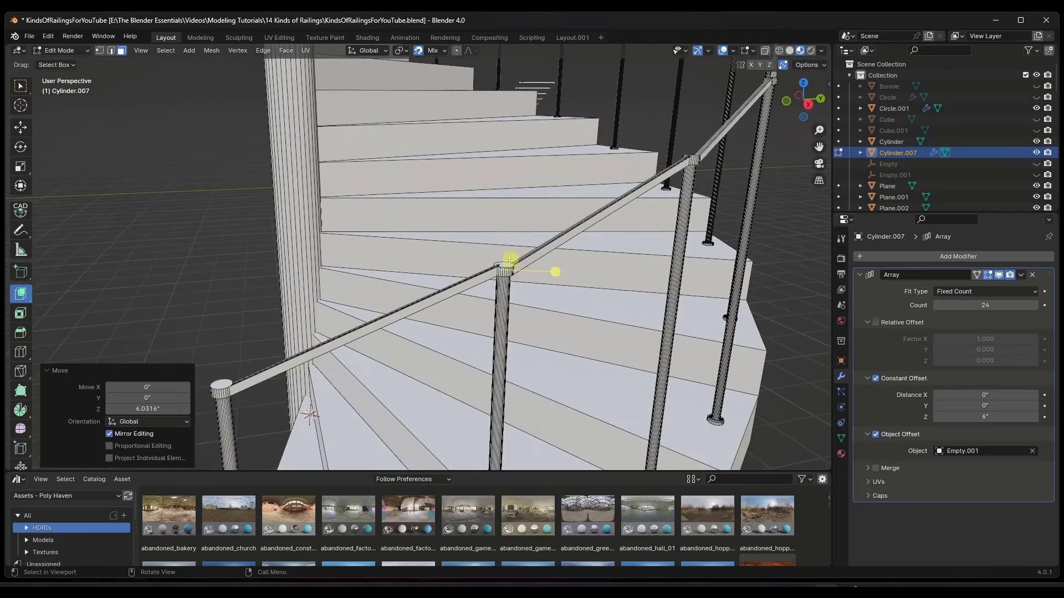
{"action": "scroll", "coordinate": [493, 273], "scroll_direction": "up", "scroll_amount": 3}
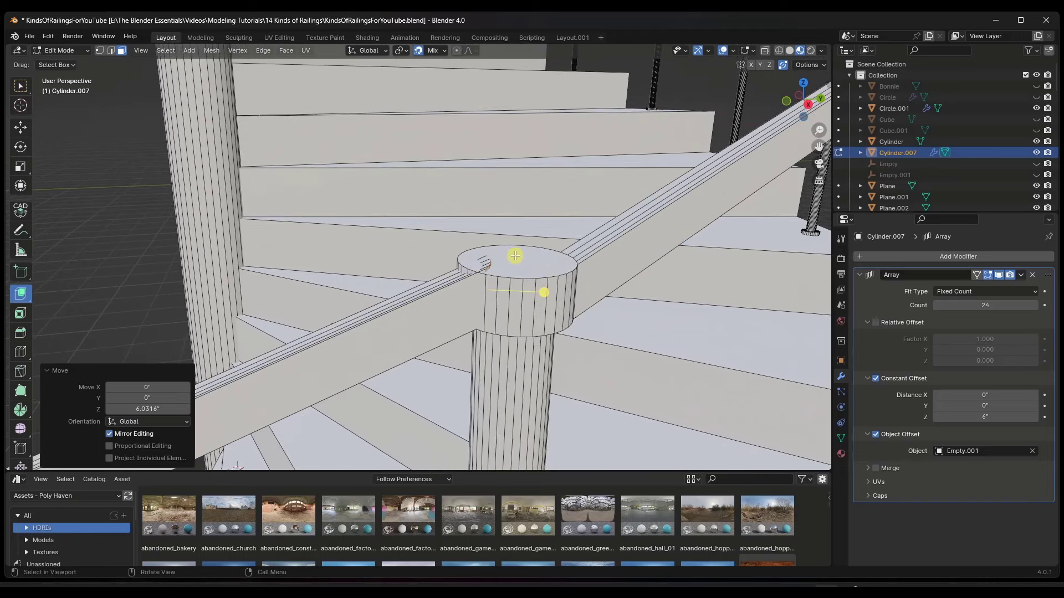
{"action": "key", "text": "g"}
{"action": "key", "text": "z"}
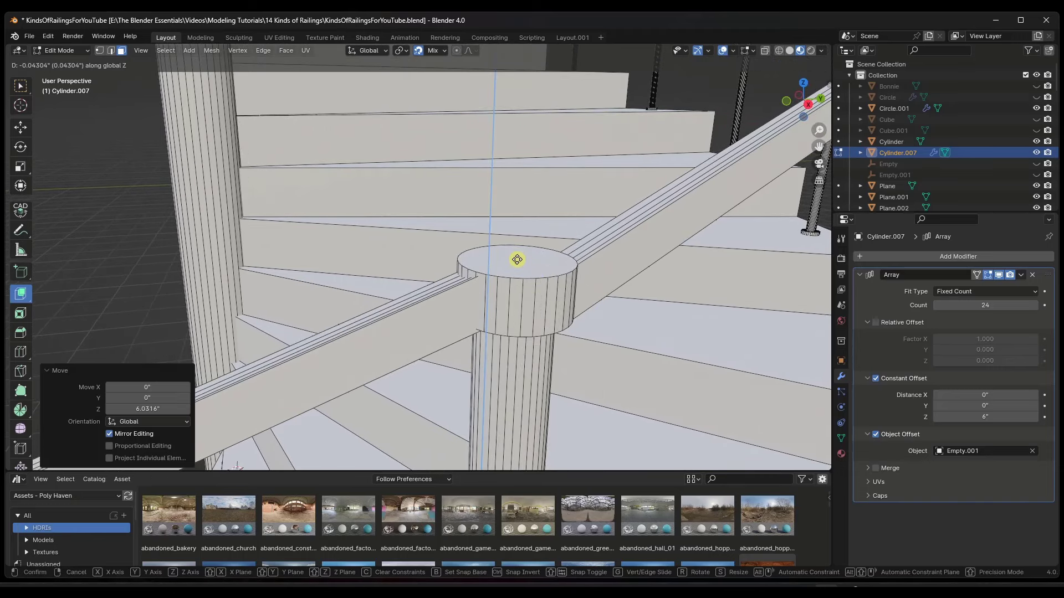
{"action": "left_click", "coordinate": [517, 257]}
{"action": "scroll", "coordinate": [518, 260], "scroll_direction": "down", "scroll_amount": 10}
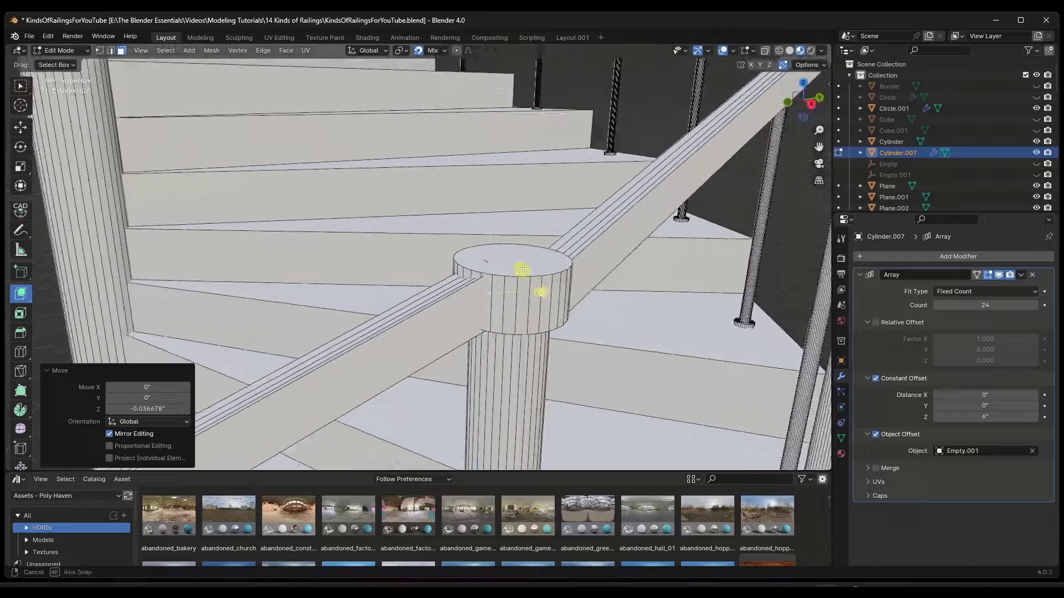
{"action": "middle_click_drag", "start_coordinate": [520, 267], "coordinate": [510, 304]}
{"action": "key", "text": "Tab"}
{"action": "scroll", "coordinate": [546, 287], "scroll_direction": "down", "scroll_amount": 7}
{"action": "scroll", "coordinate": [548, 271], "scroll_direction": "up", "scroll_amount": 5}
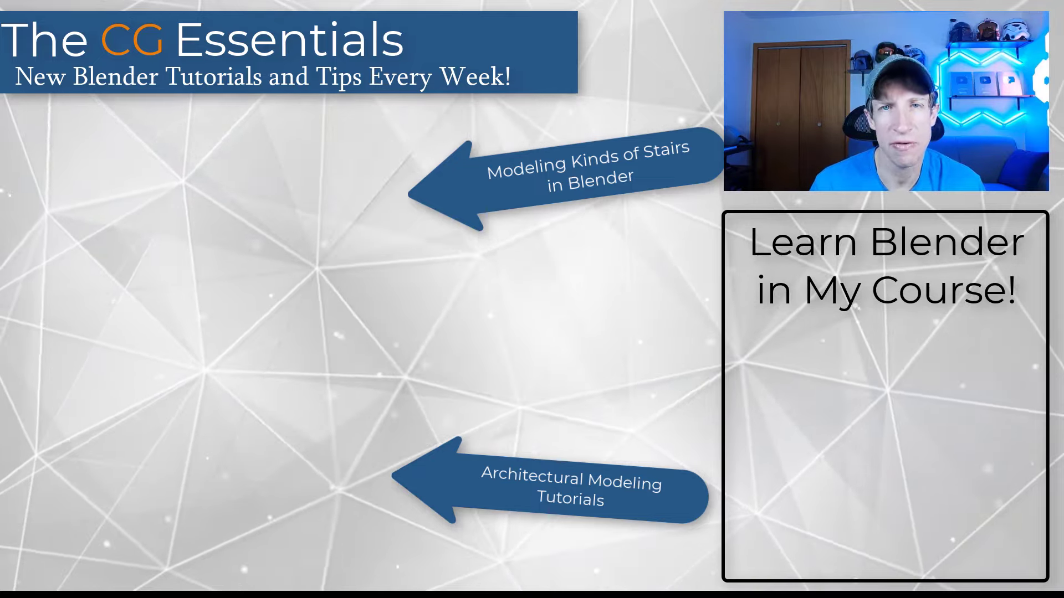